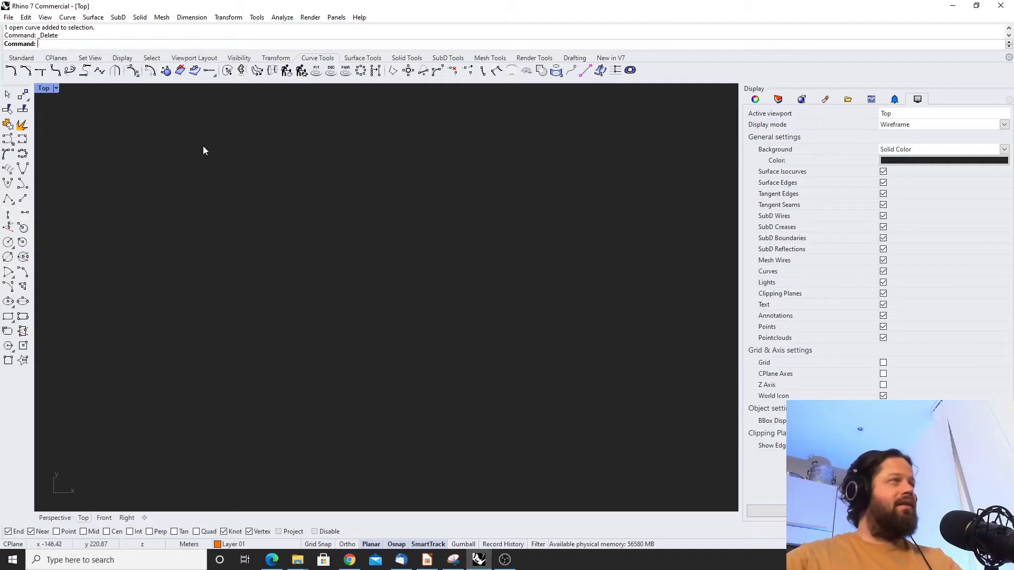
Detach the Point Edit tools as a floating palette over the Top viewport
left_click(139, 75)
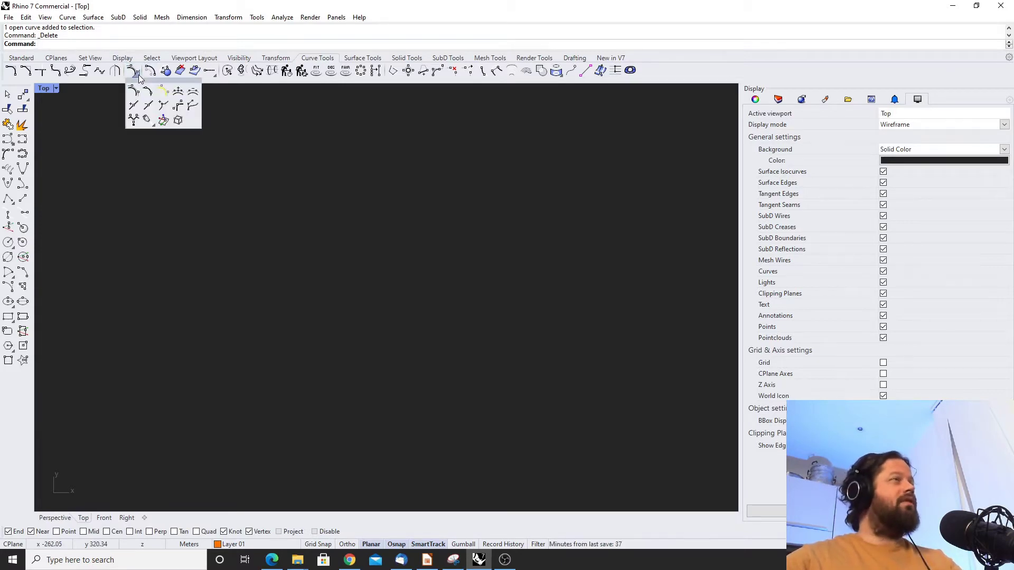
left_click_drag(133, 85, 99, 95)
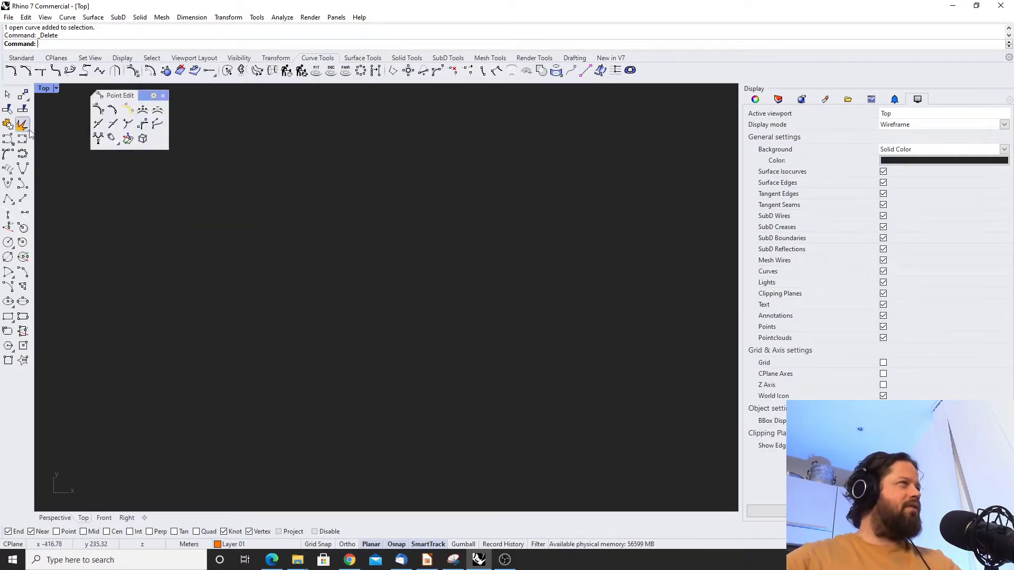
Draw a wavy open degree-3 control-point curve across the Top viewport and reselect it to display its control points
left_click(21, 58)
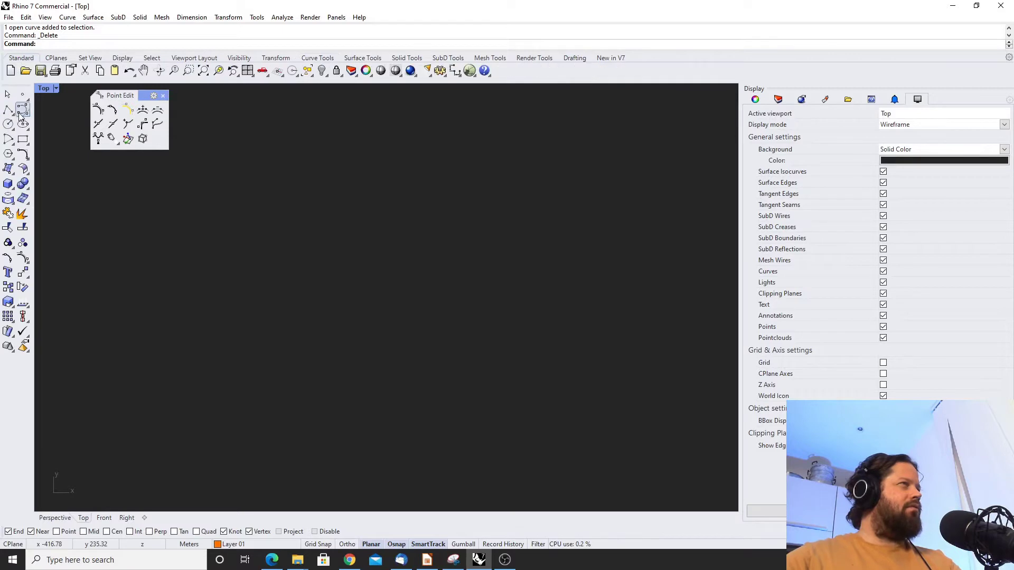
left_click(23, 109)
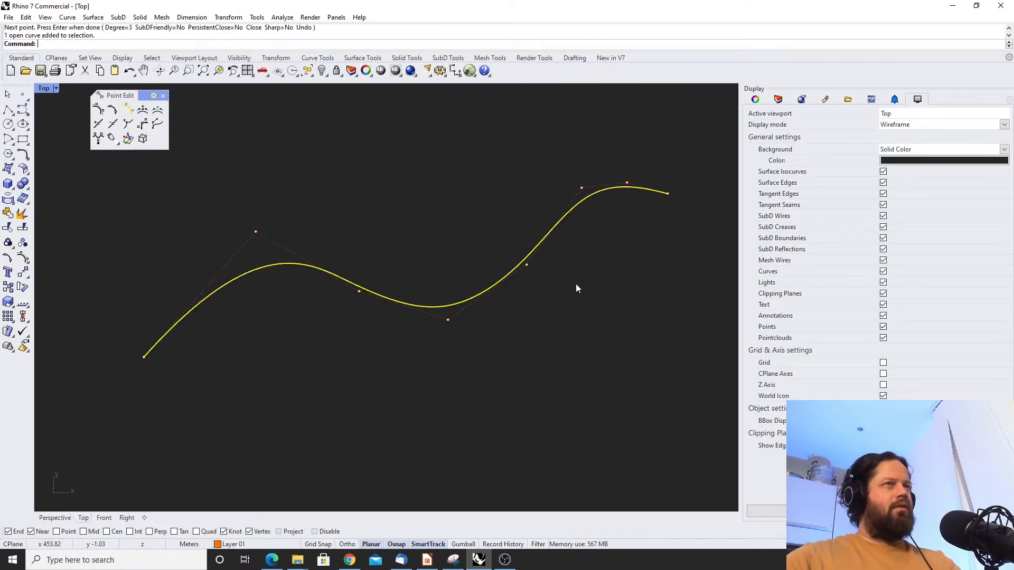
left_click(576, 283)
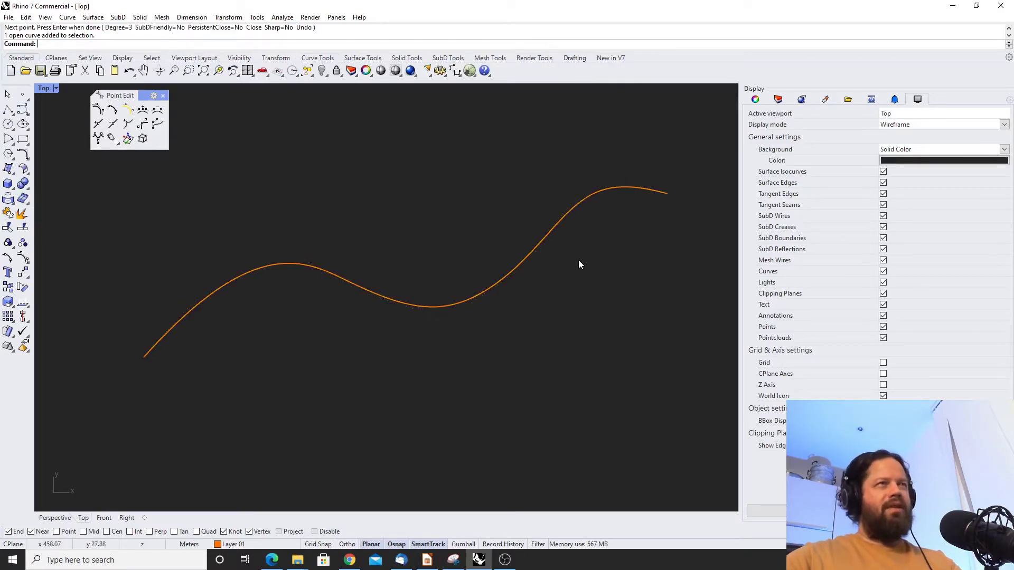
left_click(565, 212)
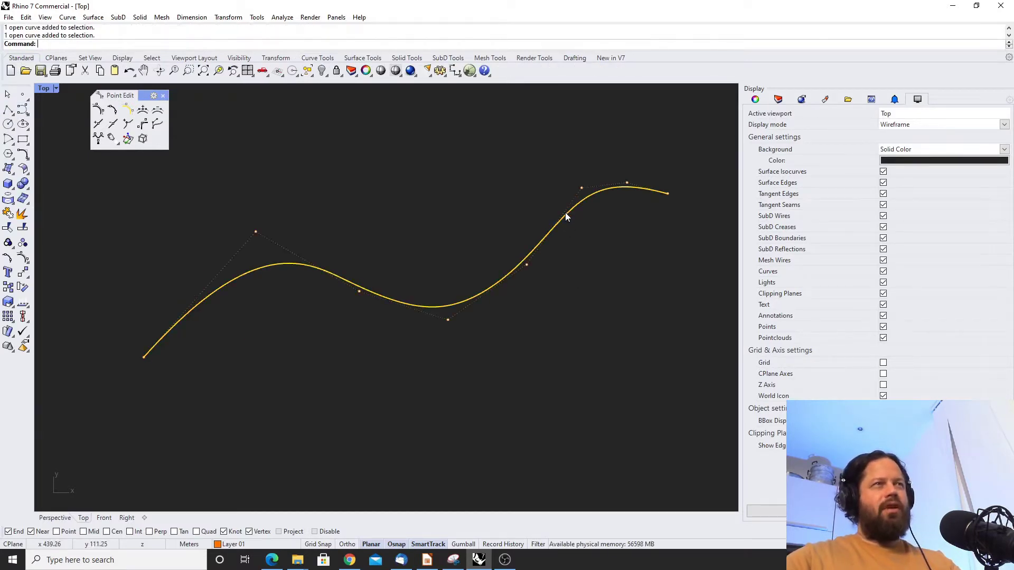
left_click(477, 254)
left_click(570, 209)
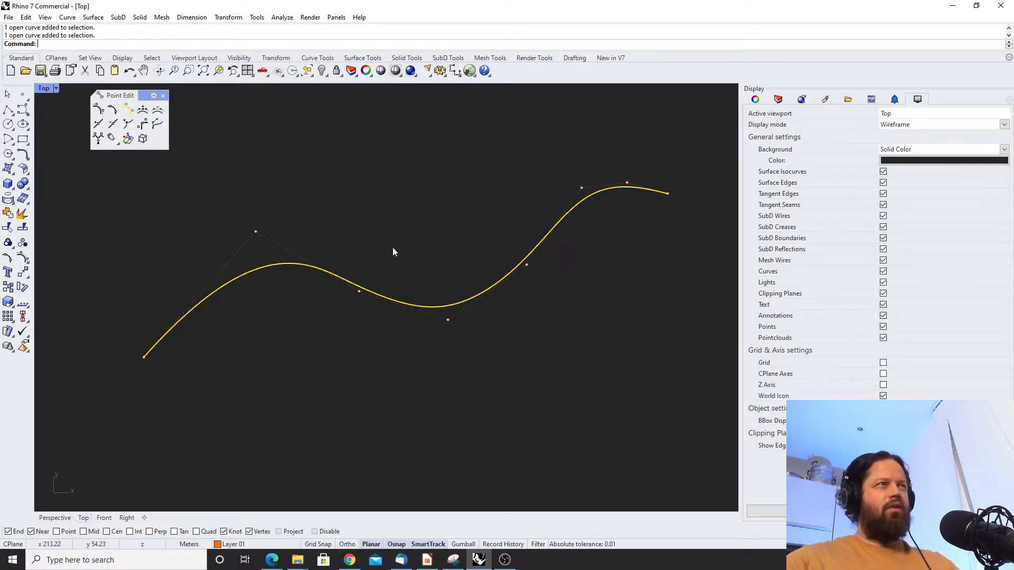
Reshape the curve by moving its second, third and fourth control points
left_click_drag(363, 302, 340, 344)
left_click_drag(258, 222, 204, 225)
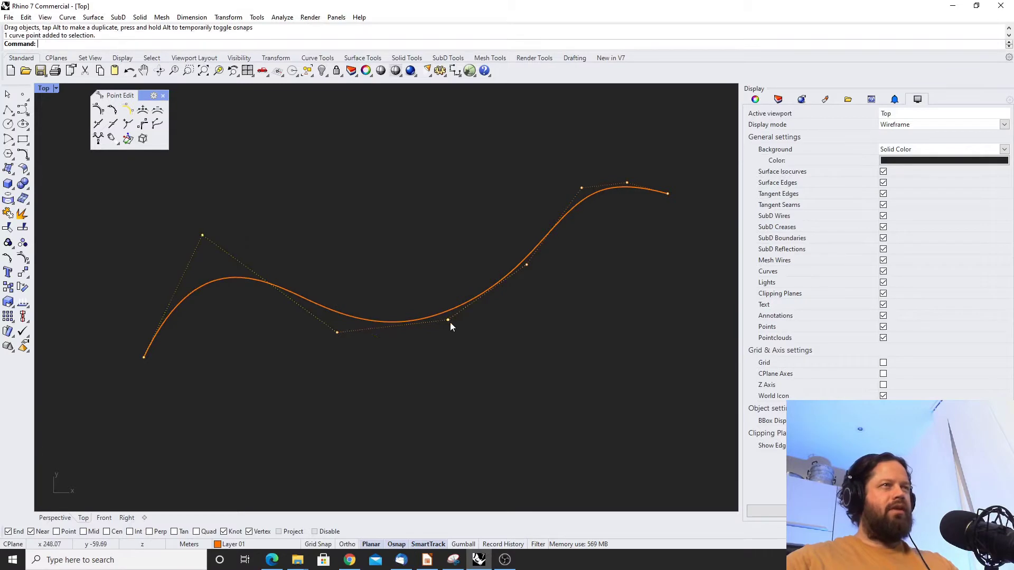
left_click_drag(449, 321, 402, 219)
key("F10")
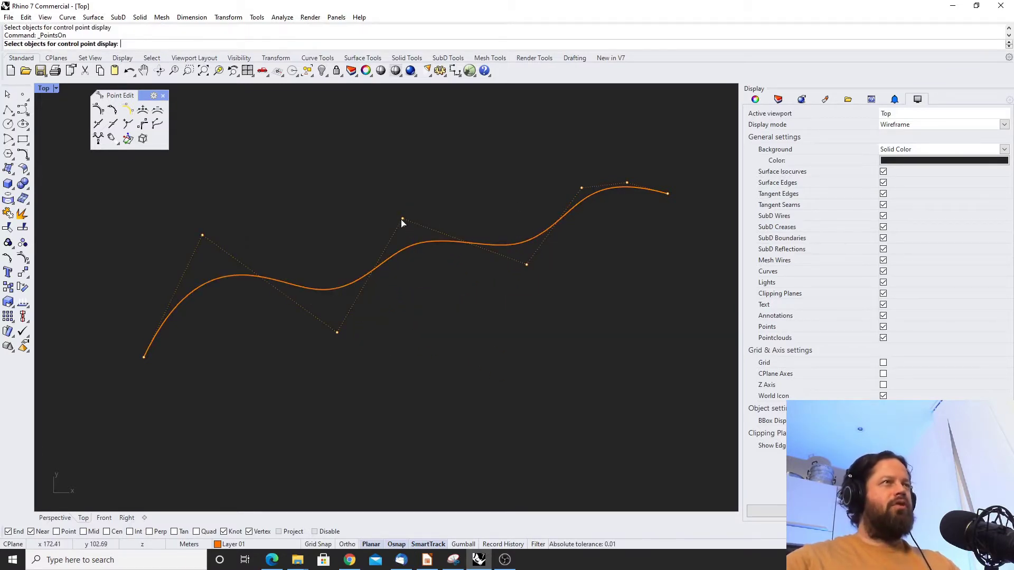
key("Escape")
Select the curve and turn on its control points so they stay displayed when it is deselected
left_click(421, 242)
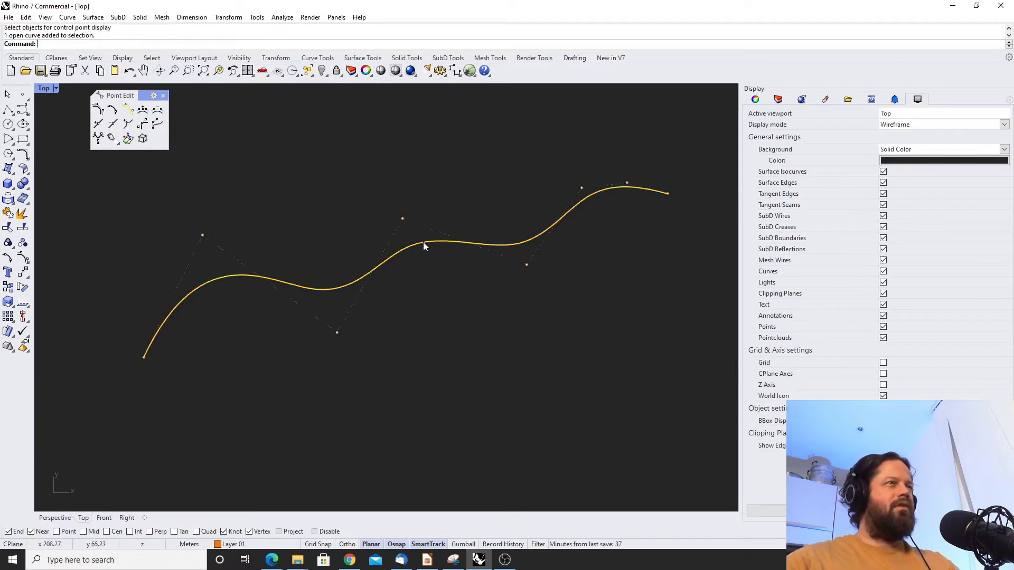
left_click(420, 257)
left_click(417, 247)
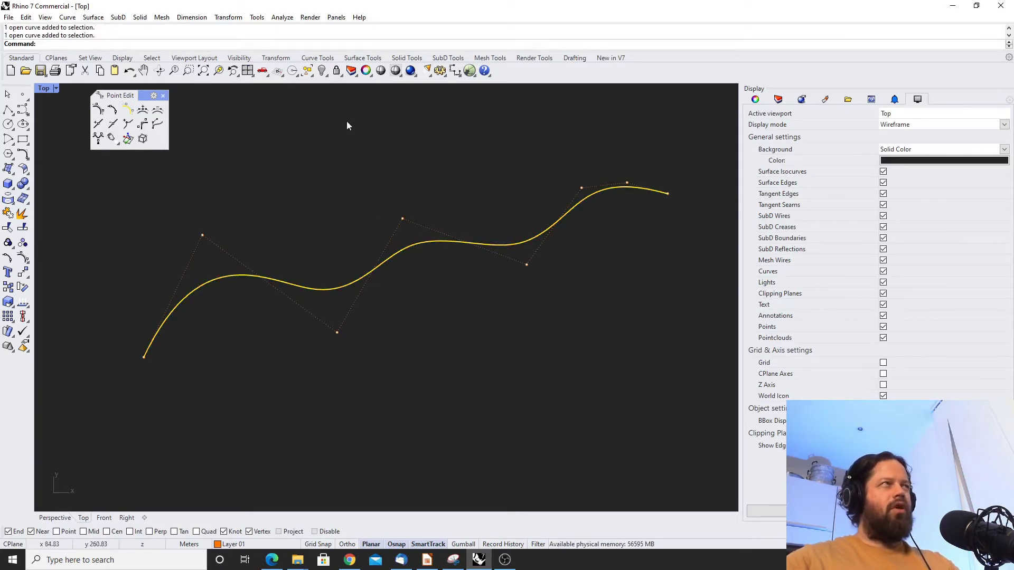
left_click(98, 109)
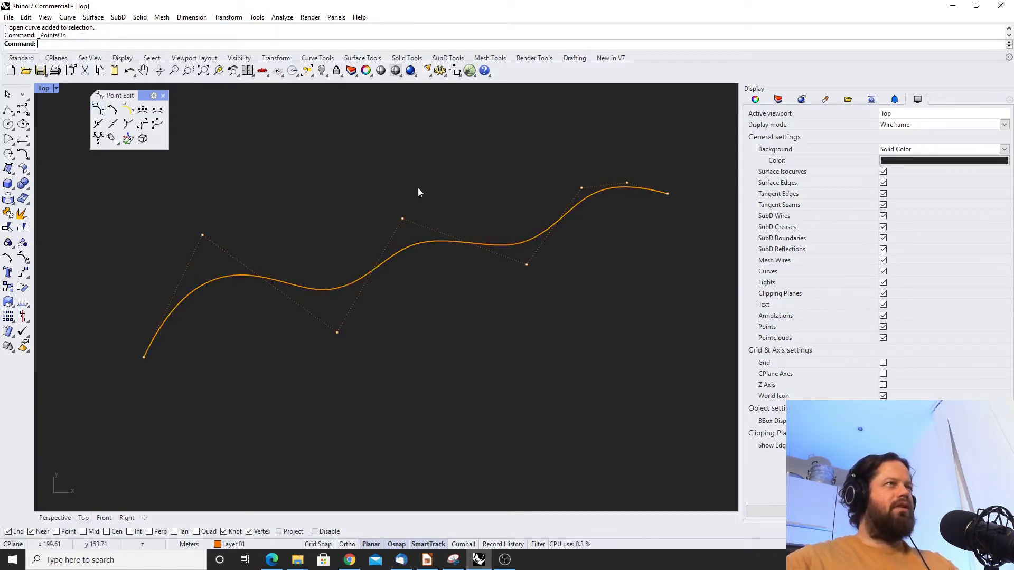
left_click(459, 242)
left_click(448, 292)
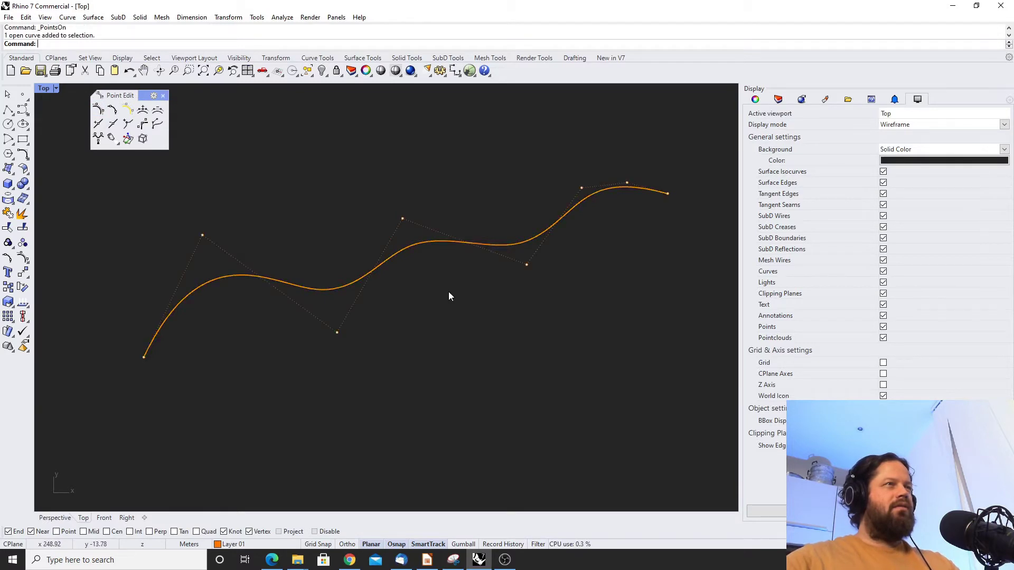
left_click(445, 243)
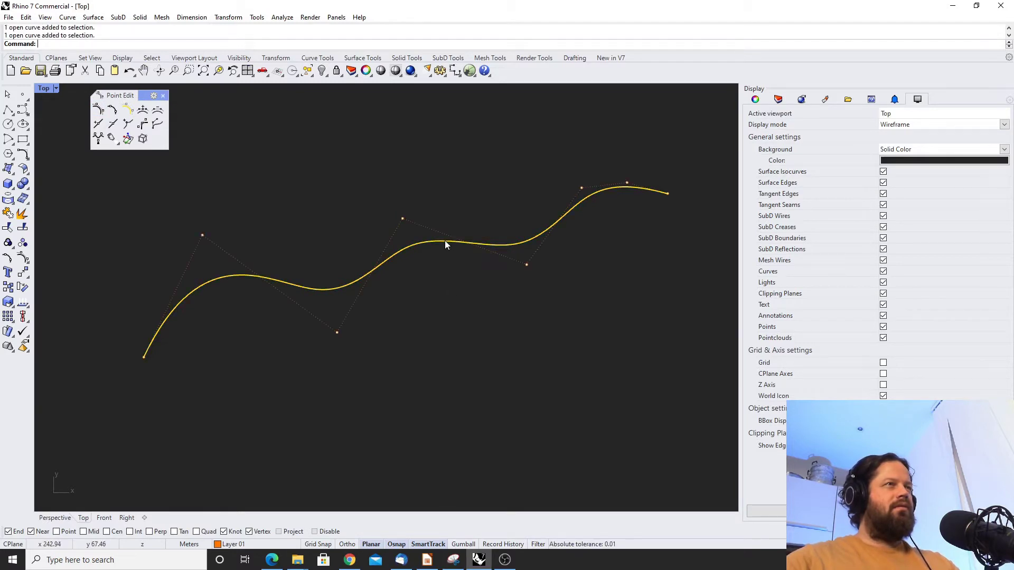
left_click(97, 110)
Move the curve's second control point outward toward its start to reshape the first bend
scroll(407, 335, "down", 4)
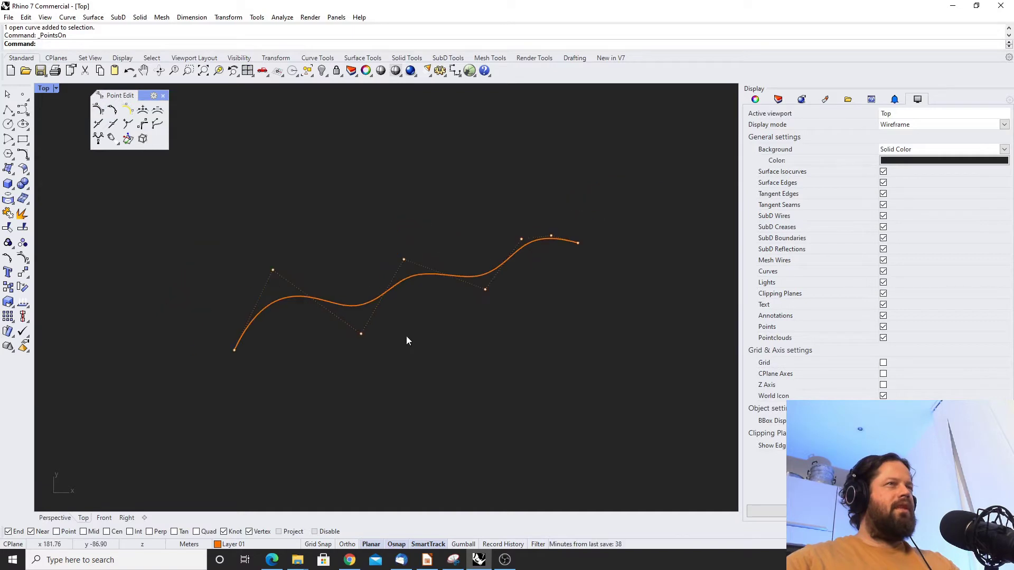
scroll(450, 294, "up", 4)
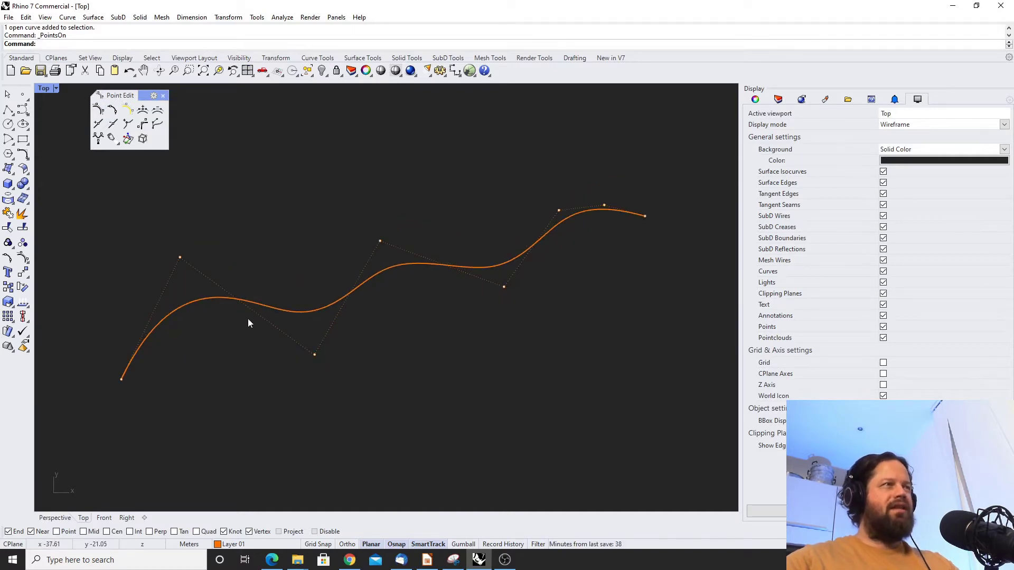
left_click_drag(180, 257, 144, 270)
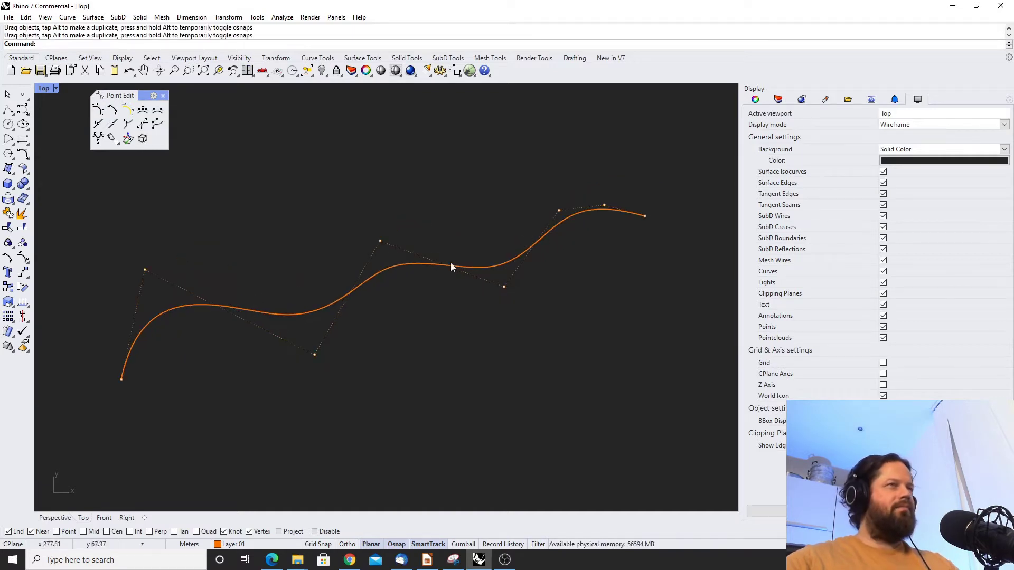
Draw a second open degree-3 curve below the first through six control points
left_click(22, 109)
left_click(350, 444)
left_click(408, 372)
left_click(508, 387)
left_click(588, 402)
left_click(637, 352)
left_click(642, 324)
key("Return")
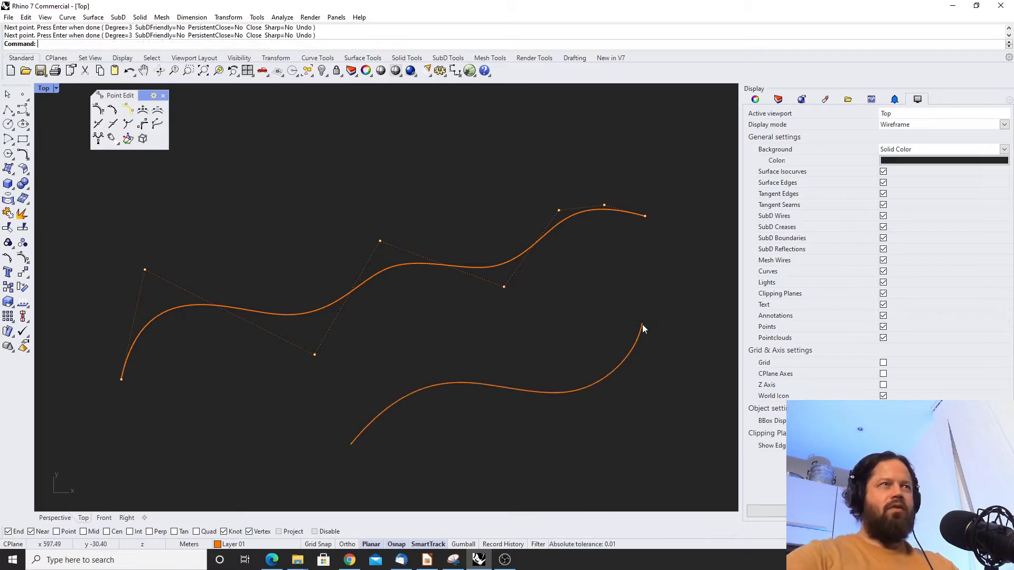
scroll(492, 262, "down", 3)
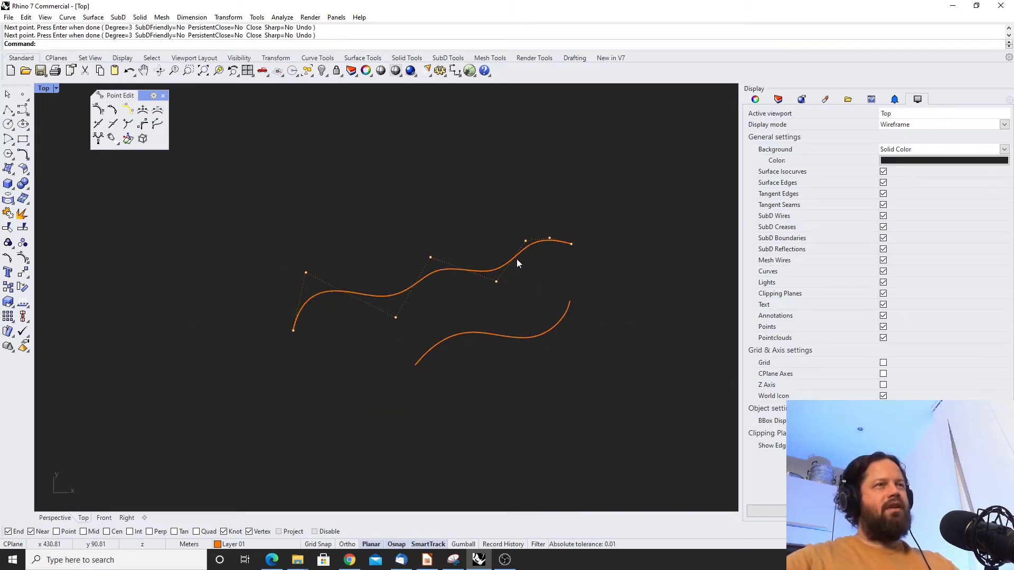
scroll(465, 276, "up", 3)
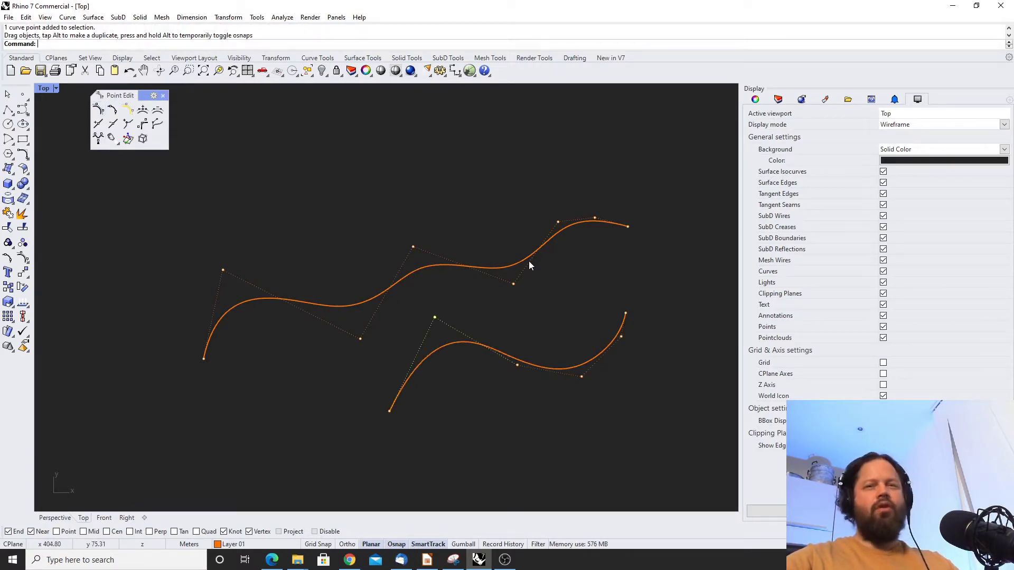
Turn off all control points, then turn them on for both curves together
left_click(99, 110)
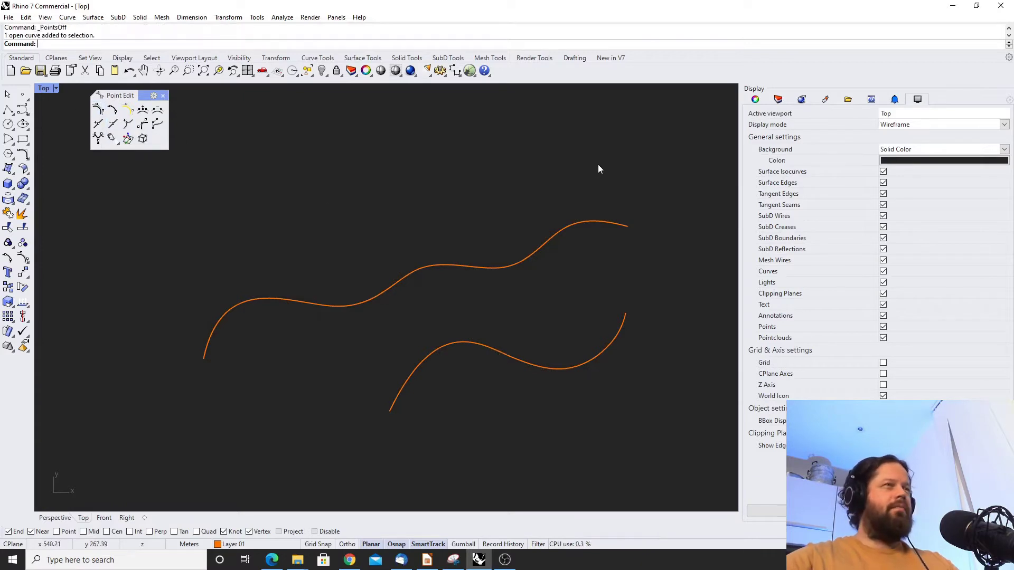
left_click_drag(600, 169, 385, 433)
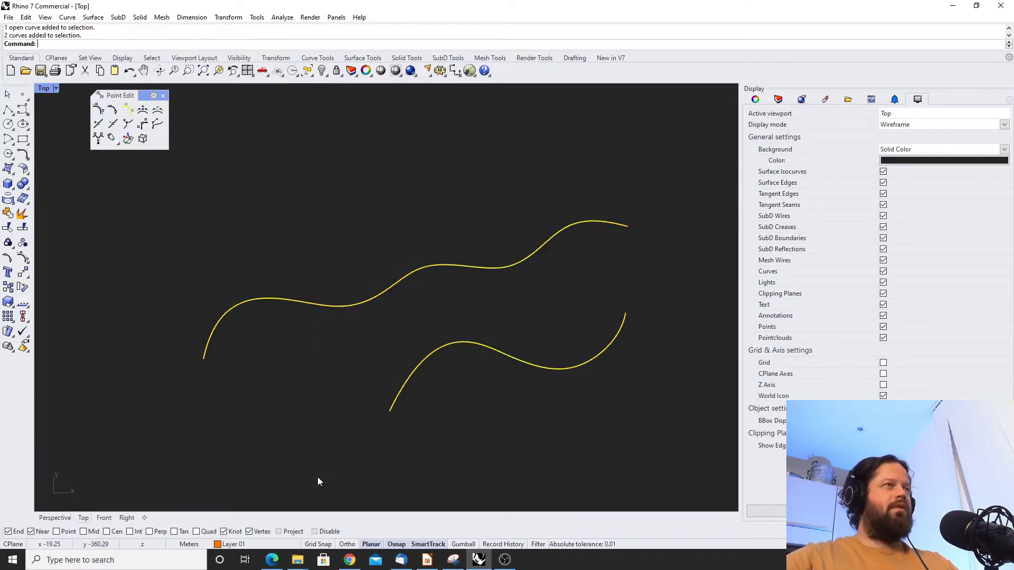
left_click(98, 109)
scroll(547, 218, "down", 4)
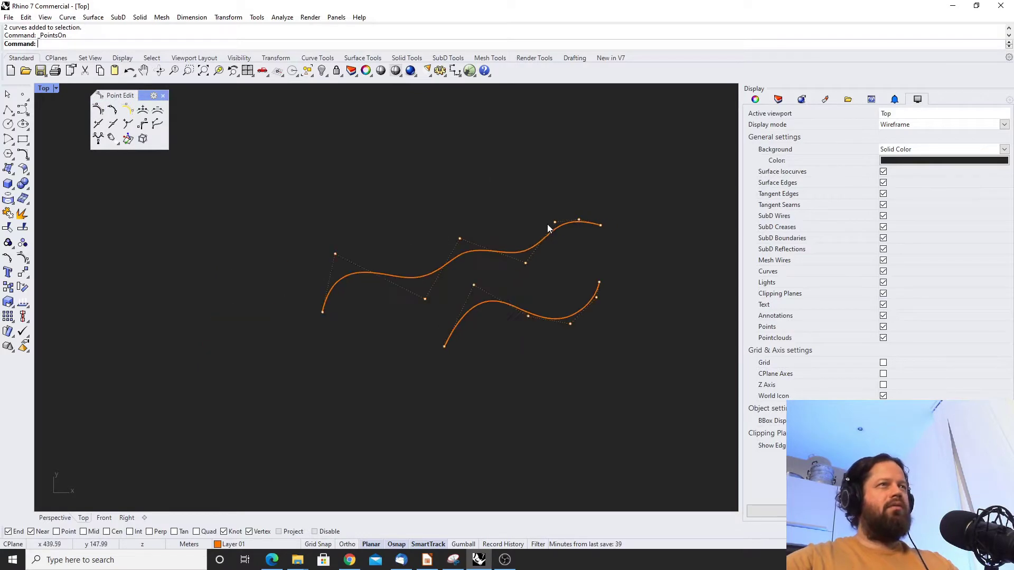
scroll(547, 224, "up", 4)
Start a trial polyline above the upper curve, enable the Point object snap, and cancel the polyline
right_click(352, 182)
left_click(351, 182)
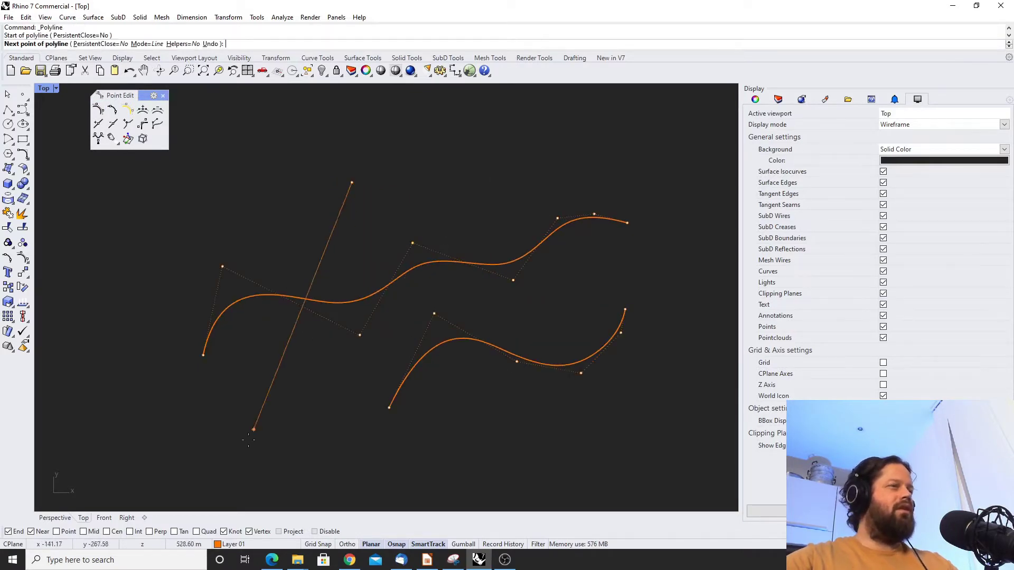
left_click(56, 532)
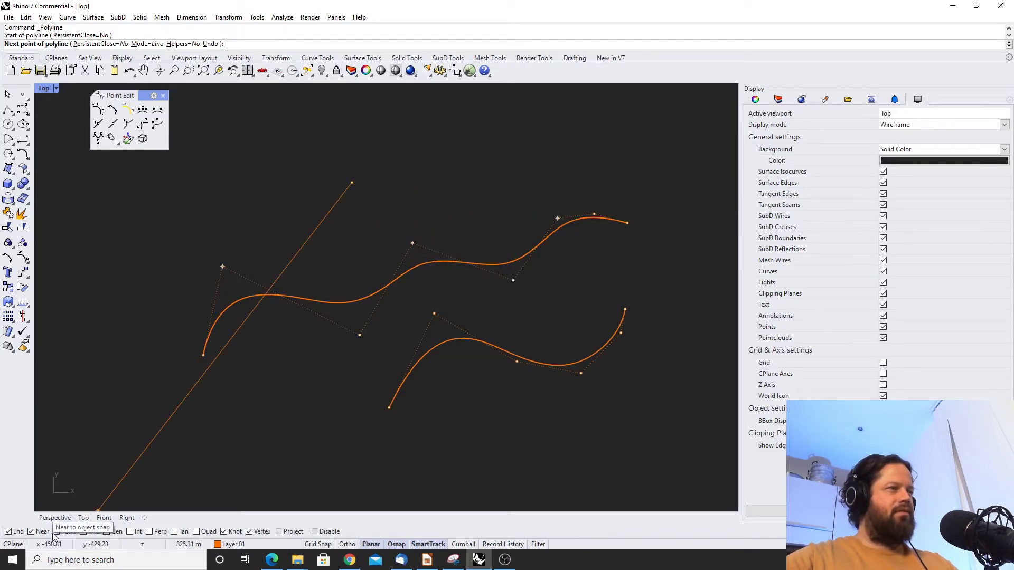
key("Escape")
Turn off the control points of both curves and clear the selection
left_click(421, 262)
key("Escape")
key("Escape")
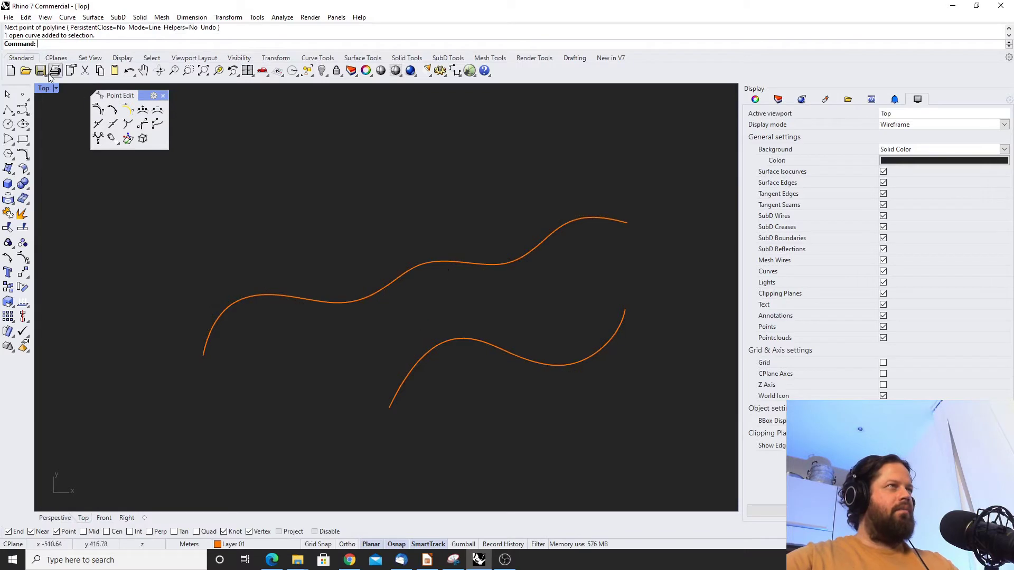
Display the upper curve's edit points and move two of them in its middle section to reshape it
left_click(464, 269)
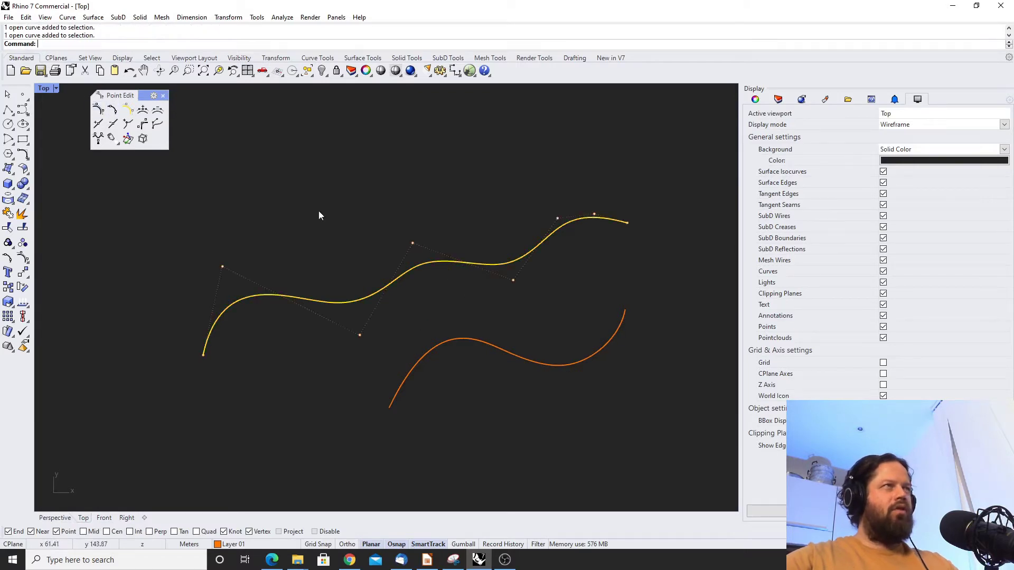
left_click(113, 112)
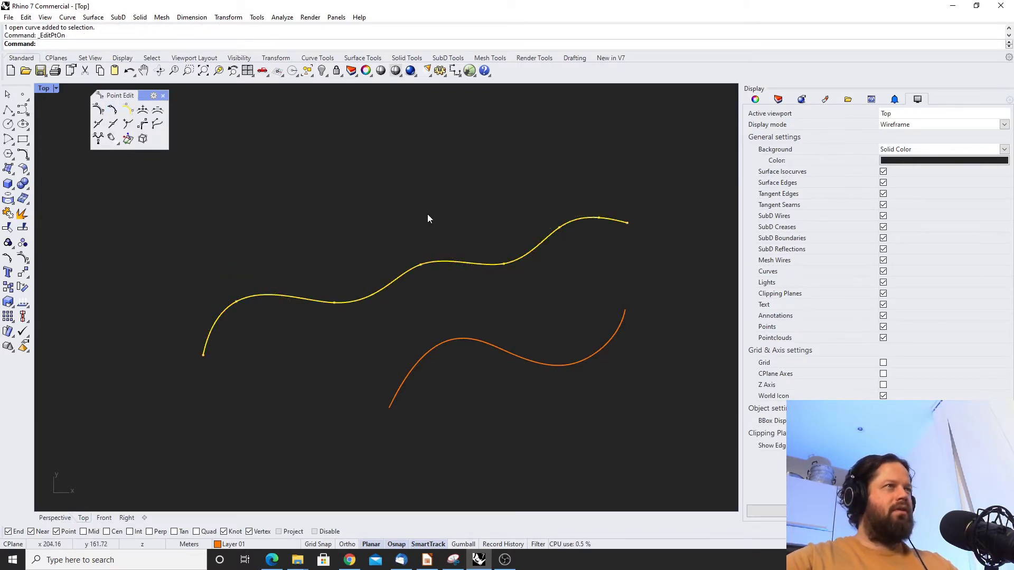
mouse_move(422, 265)
left_mouse_down()
mouse_move(408, 193)
mouse_move(424, 320)
mouse_move(425, 274)
left_mouse_up()
left_click_drag(503, 264, 491, 181)
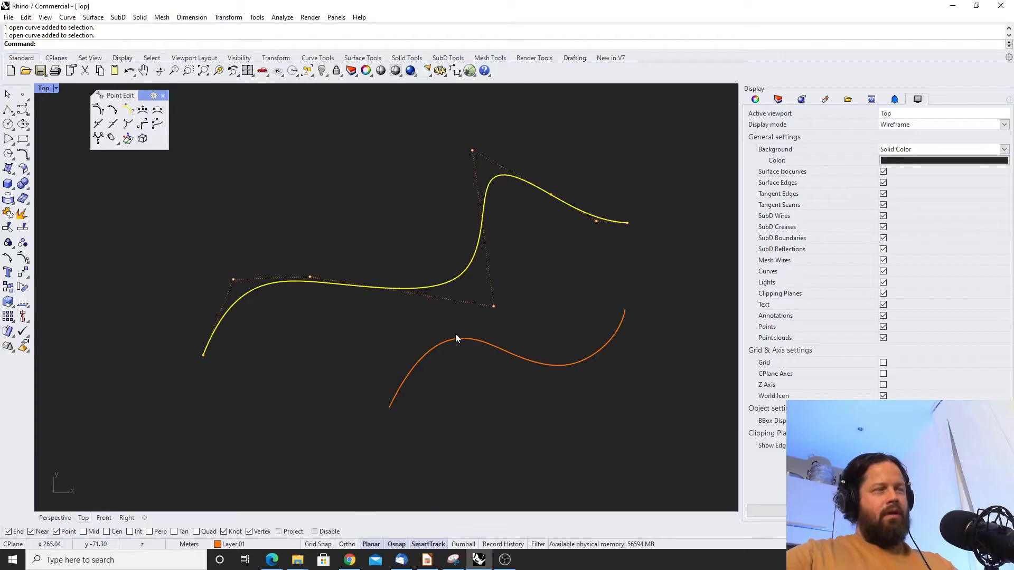
Clear the displayed points, turn on the upper curve's control points, and raise its third control point
left_click(454, 338)
key("Escape")
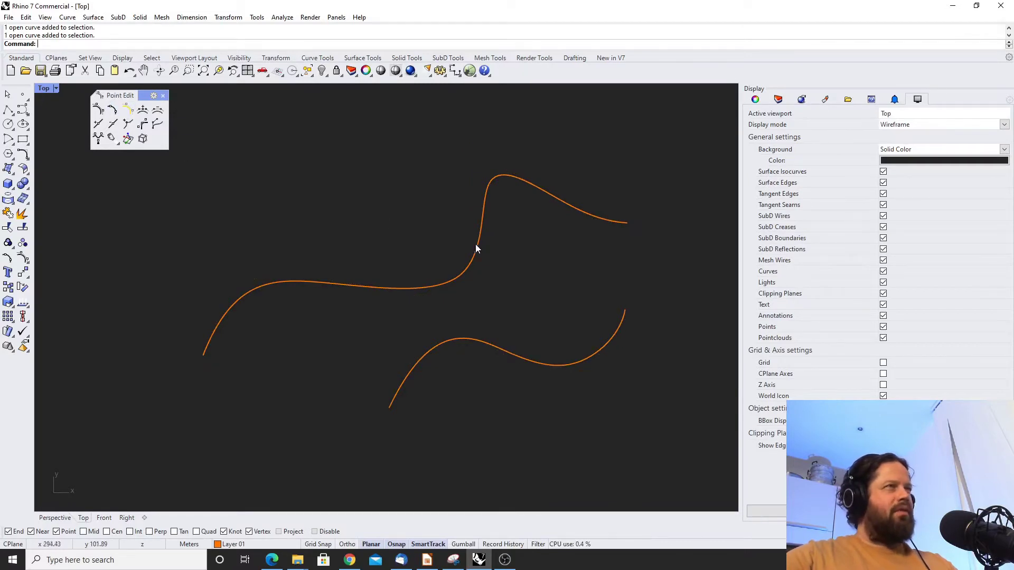
left_click(486, 211)
key("F10")
scroll(469, 268, "up", 1)
left_click_drag(264, 290, 283, 226)
Turn off the control points of only the lower curve
left_click(482, 364)
left_click(454, 268, "shift")
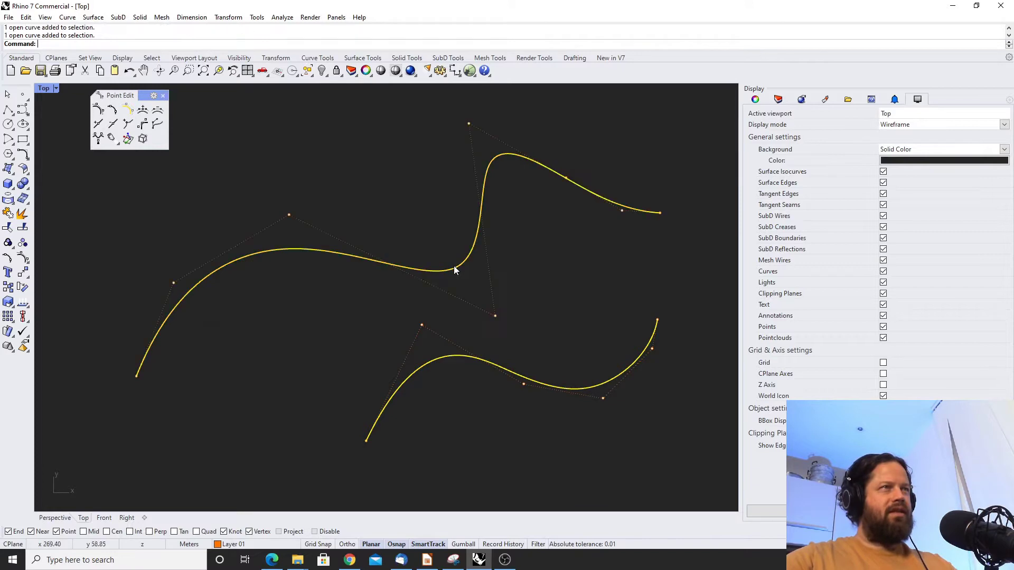
left_click(128, 109)
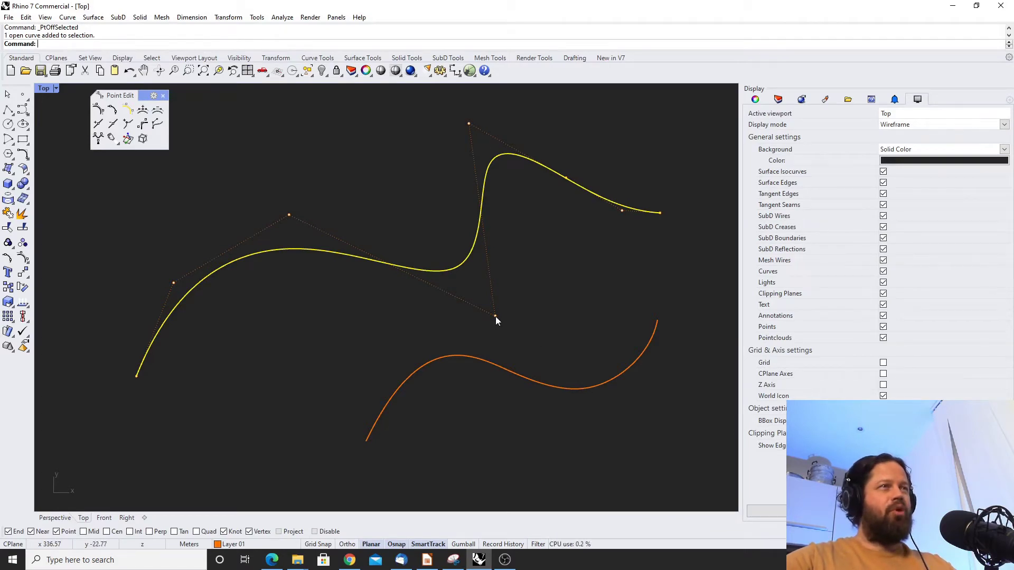
Reshape the upper curve with its control points, then display its edit points and move two near its start
mouse_move(495, 315)
left_mouse_down()
mouse_move(467, 274)
mouse_move(501, 327)
left_mouse_up()
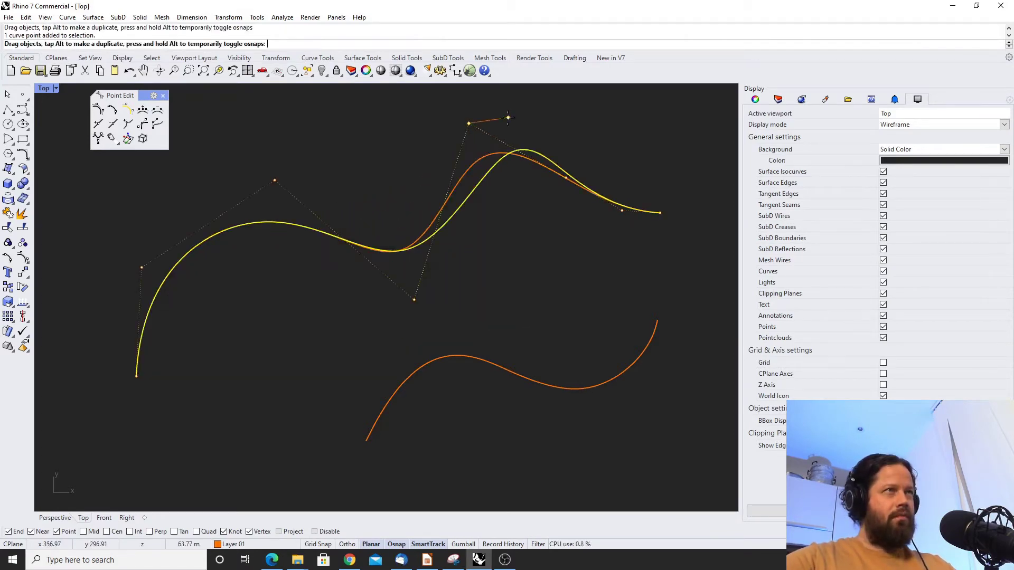
left_click_drag(507, 118, 469, 124)
left_click(113, 110)
left_click_drag(266, 222, 258, 197)
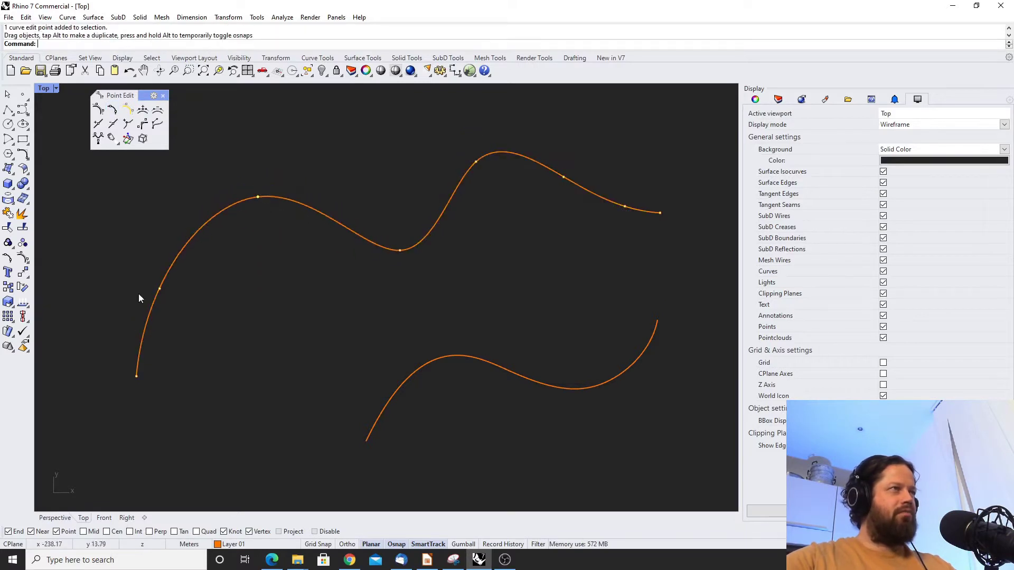
mouse_move(161, 290)
left_mouse_down()
mouse_move(221, 317)
mouse_move(160, 286)
left_mouse_up()
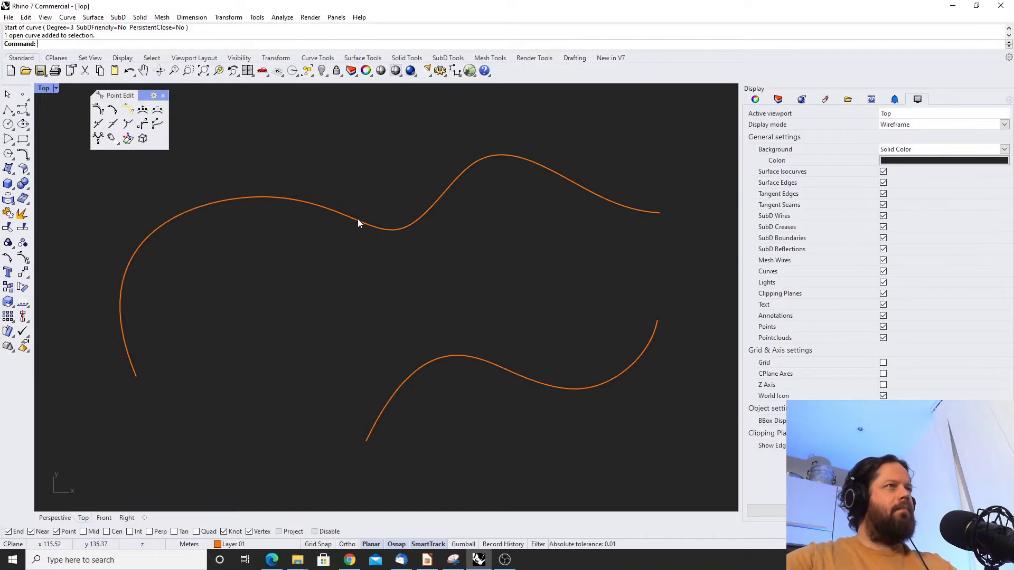
Switch the control point display between the upper and lower curves, finishing with the upper curve selected and its control points on
left_click(358, 222)
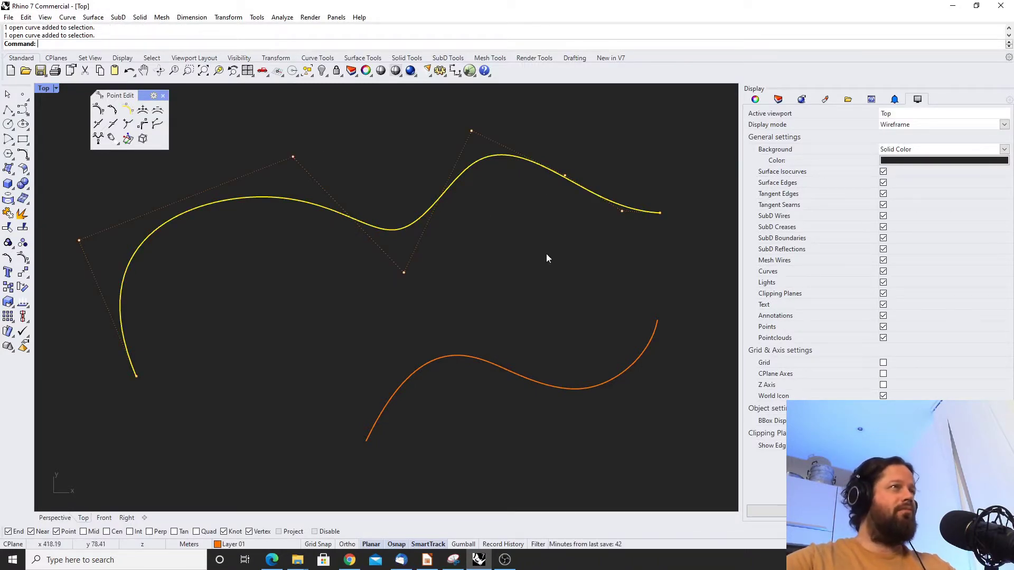
scroll(546, 254, "down", 4)
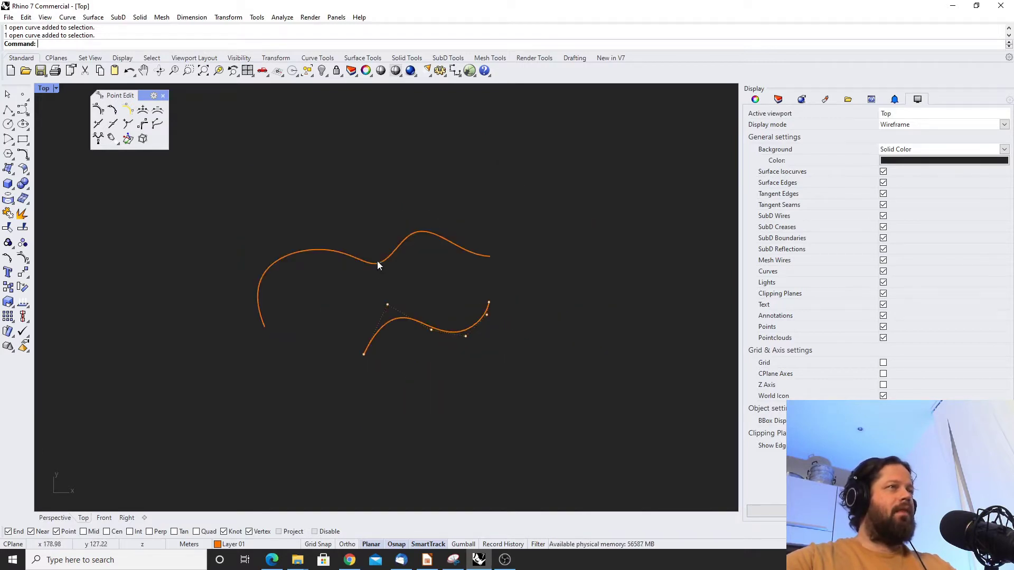
left_click(377, 262)
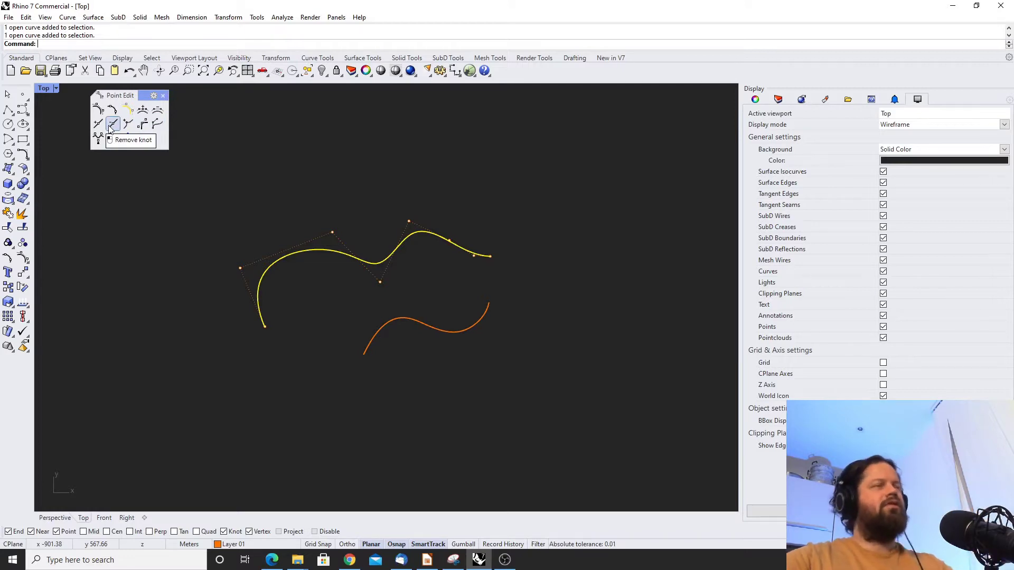
key("Escape")
left_click(359, 256)
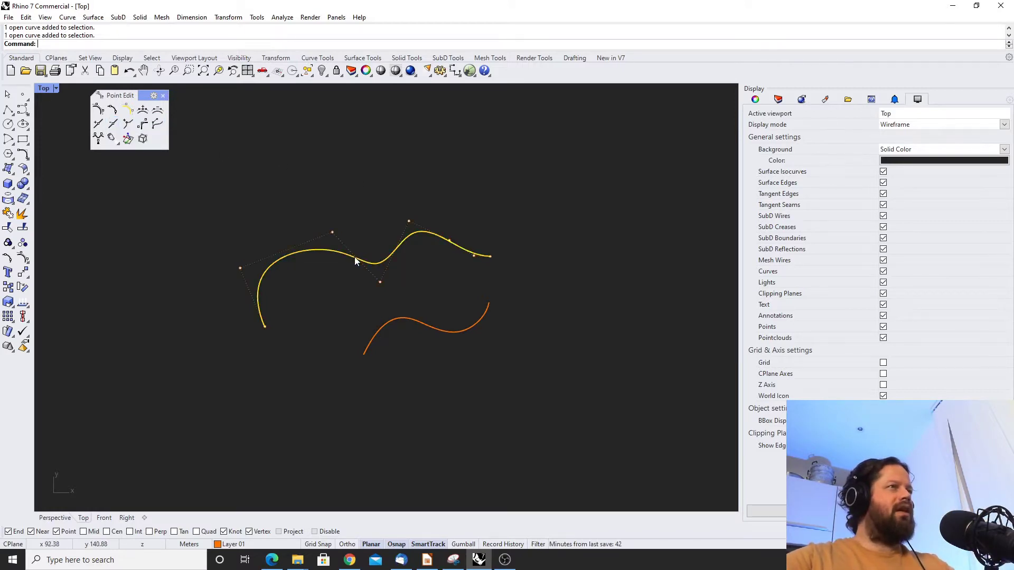
Insert a control point between the upper curve's second and third control points and pull it down well below the curve
left_click(142, 111)
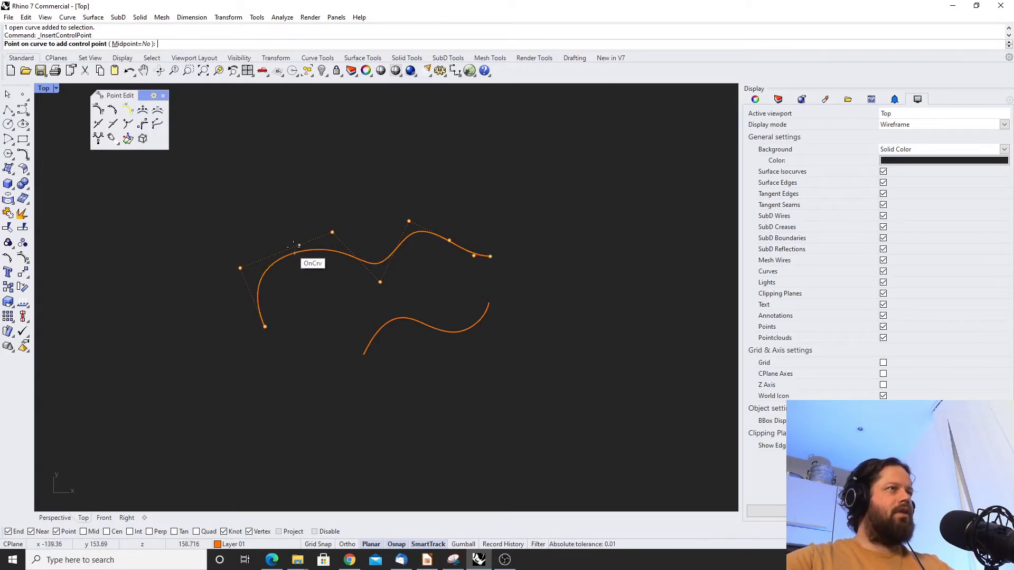
scroll(303, 250, "up", 4)
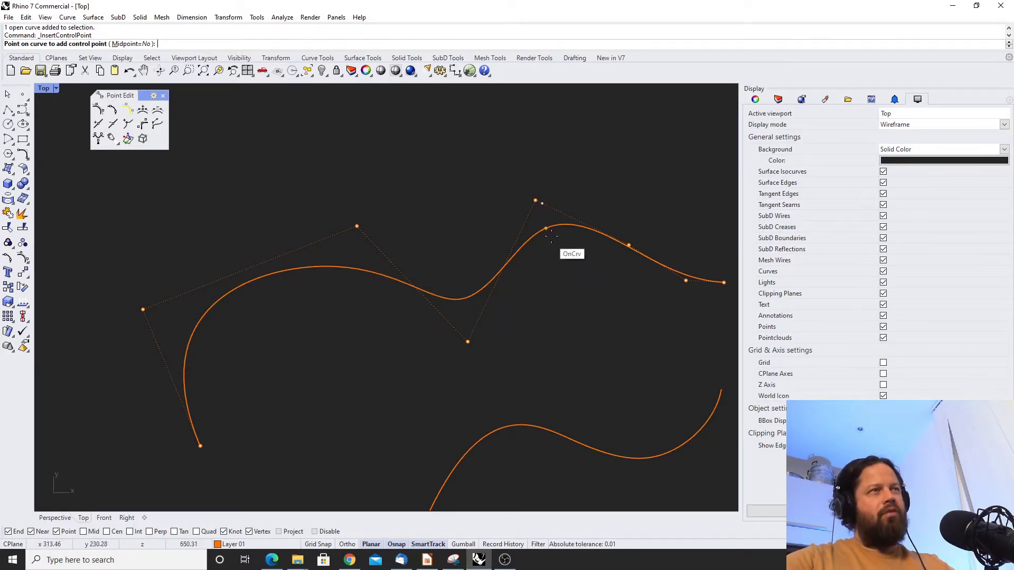
left_click(259, 281)
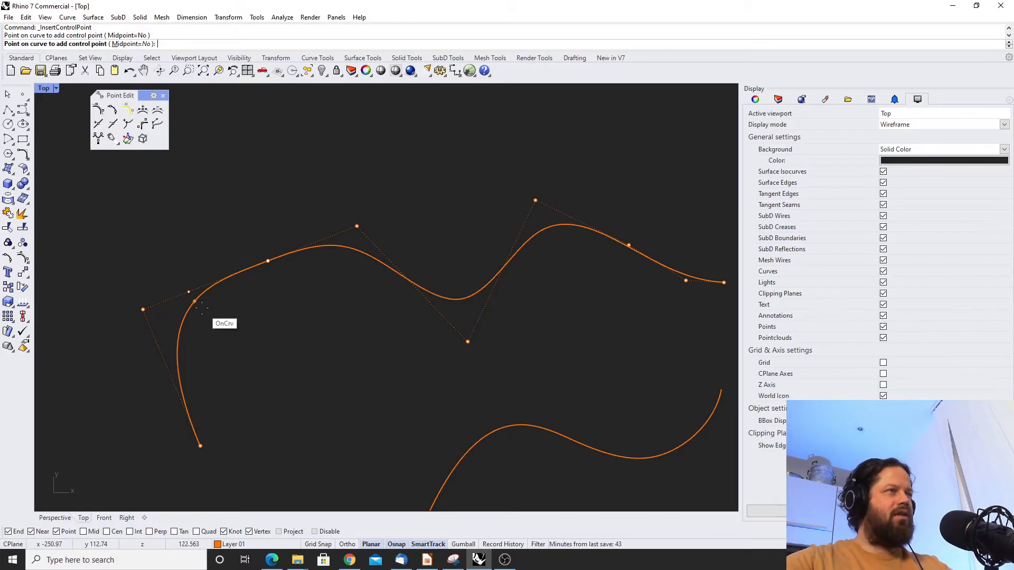
key("Escape")
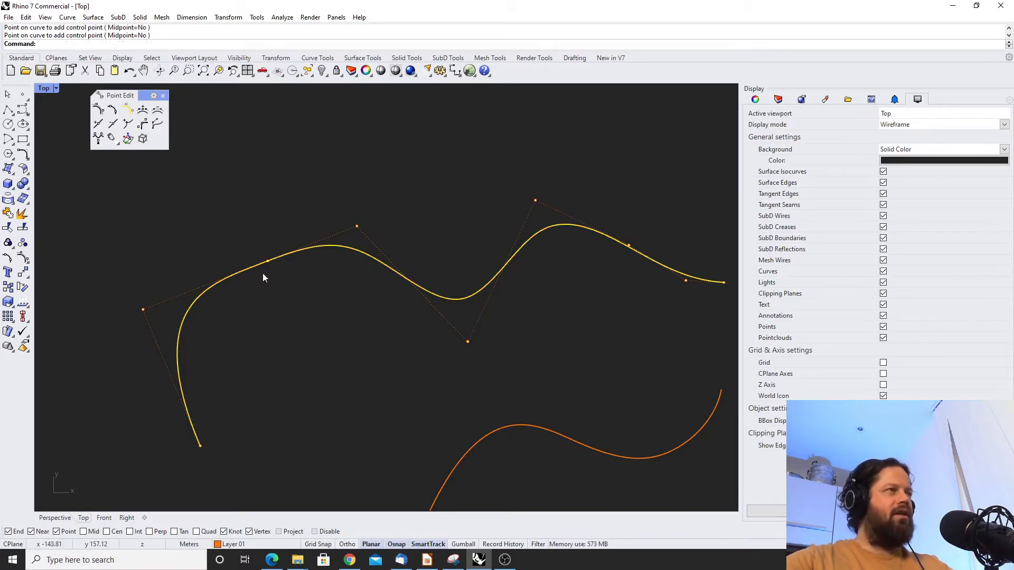
left_click(268, 262)
left_click_drag(269, 262, 326, 432)
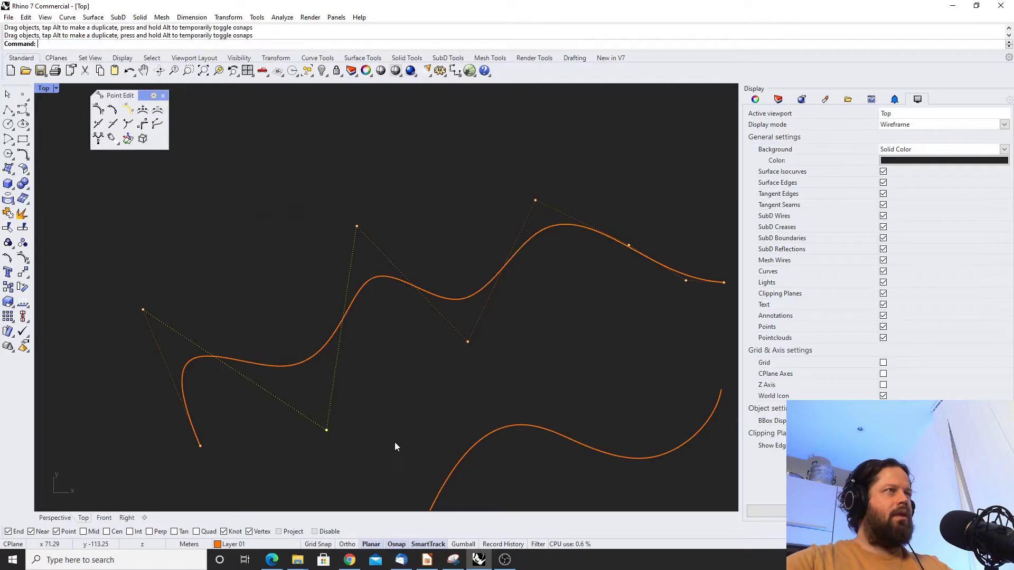
Remove the inserted control point and two control points around the upper curve's right-hand crest
left_click(157, 109)
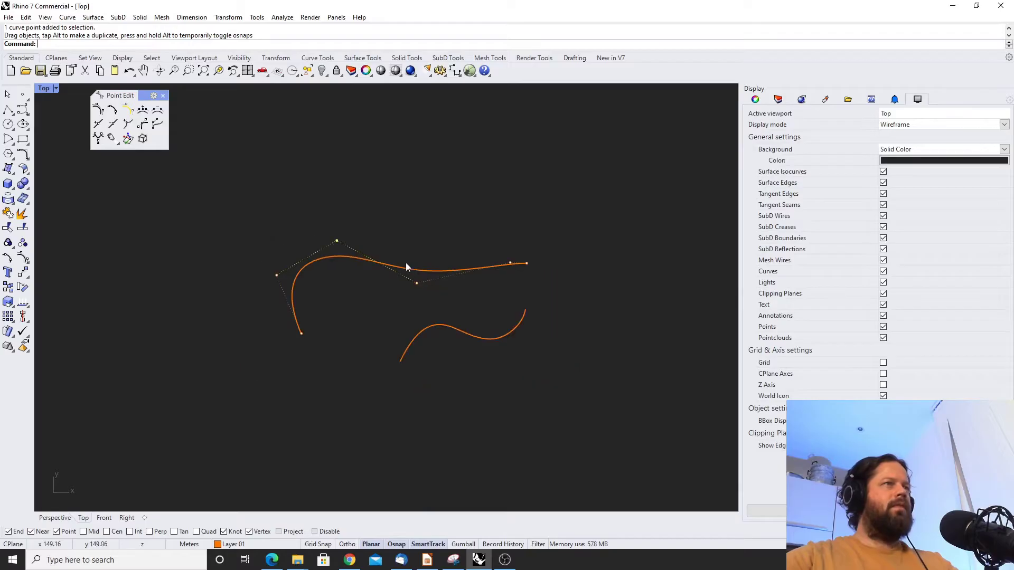
scroll(495, 287, "up", 4)
scroll(502, 260, "down", 2)
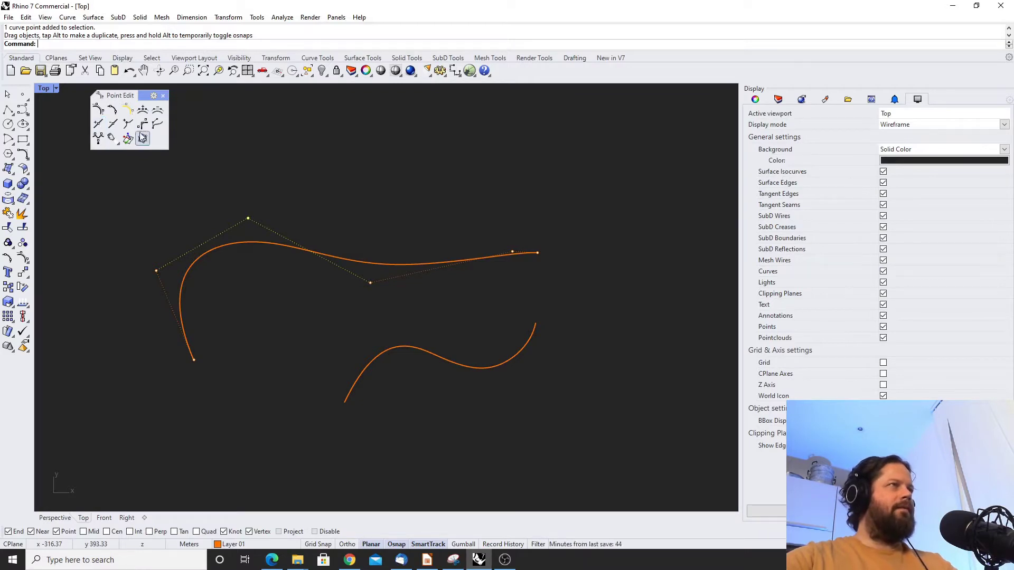
Try inserting a knot in the bend near the start of the upper curve
left_click(99, 125)
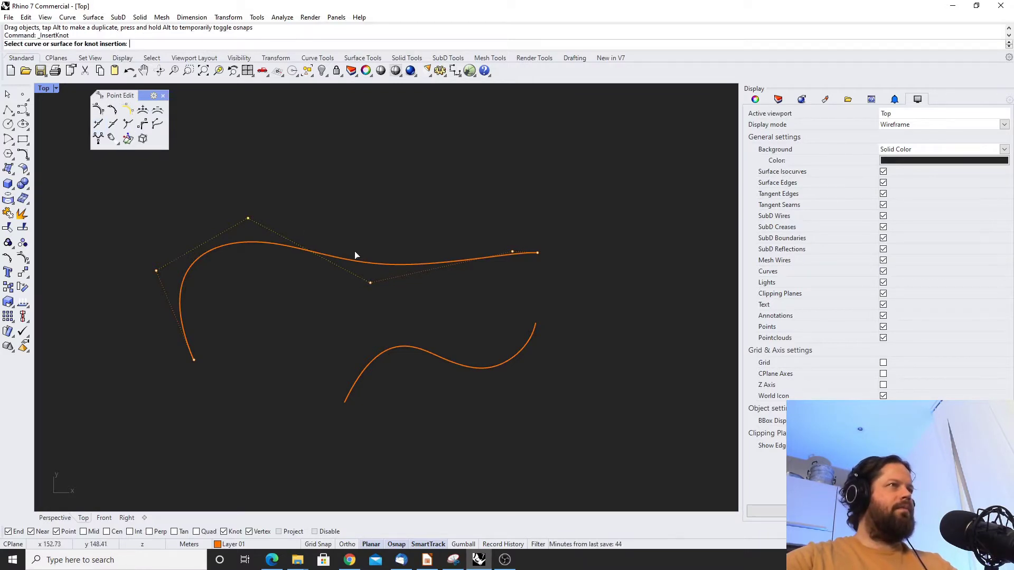
left_click(317, 253)
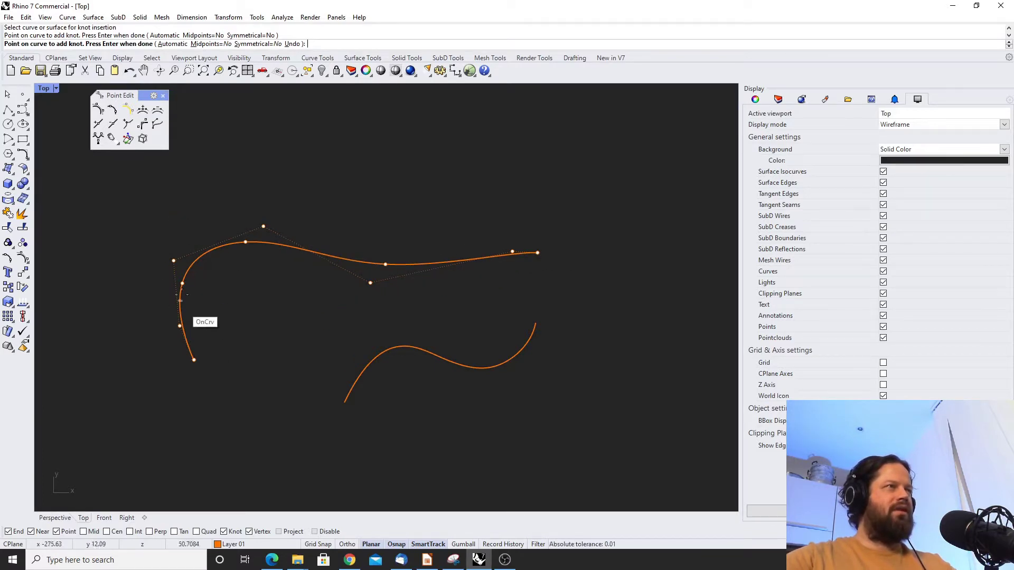
left_click(180, 256)
key("Return")
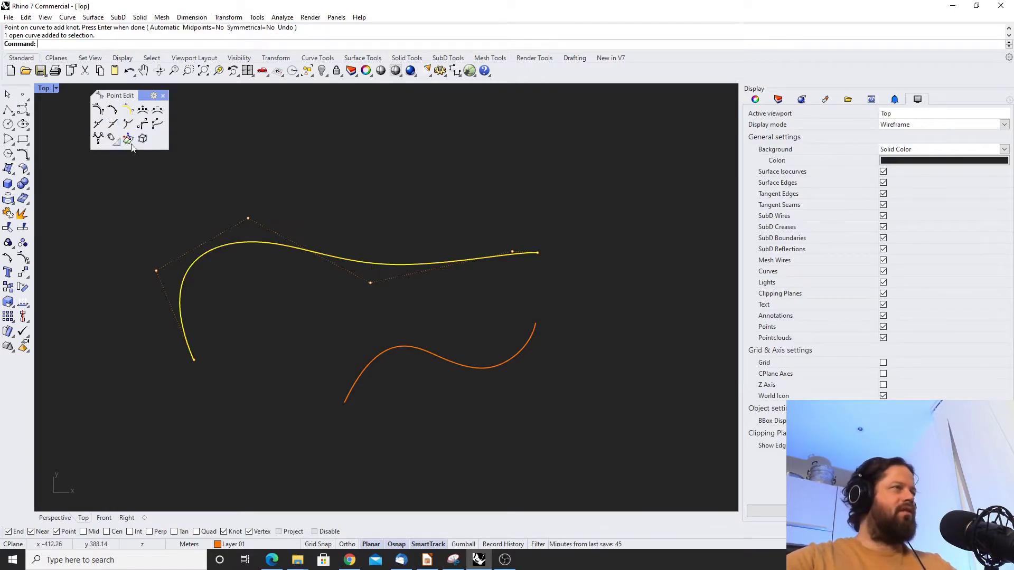
Insert a knot midway along the upper curve between its two interior knots and move the resulting middle control point slightly down
left_click(98, 124)
left_click(322, 254)
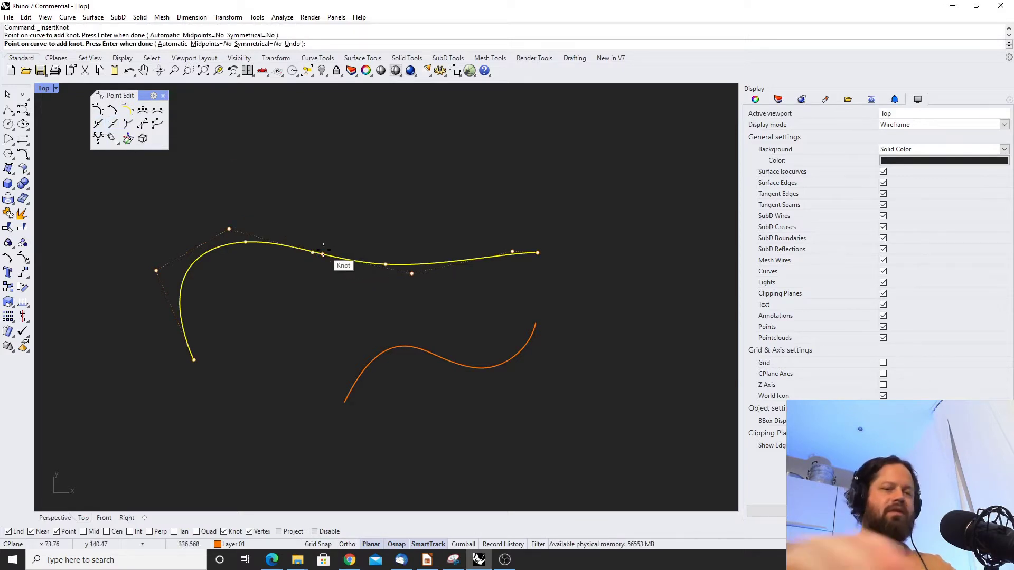
key("Return")
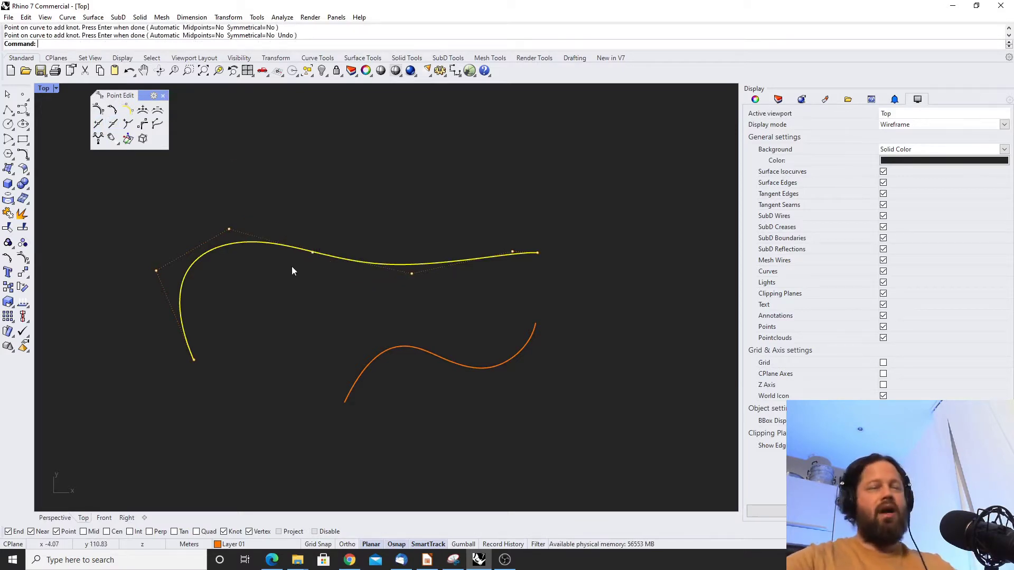
left_click_drag(312, 252, 317, 274)
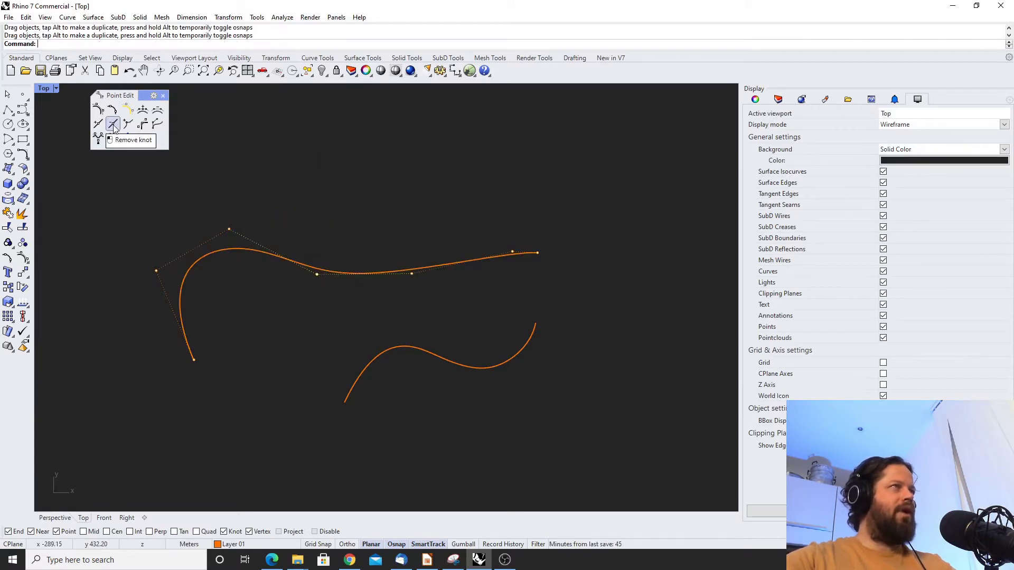
Try removing the three interior knots of the upper curve
left_click(113, 125)
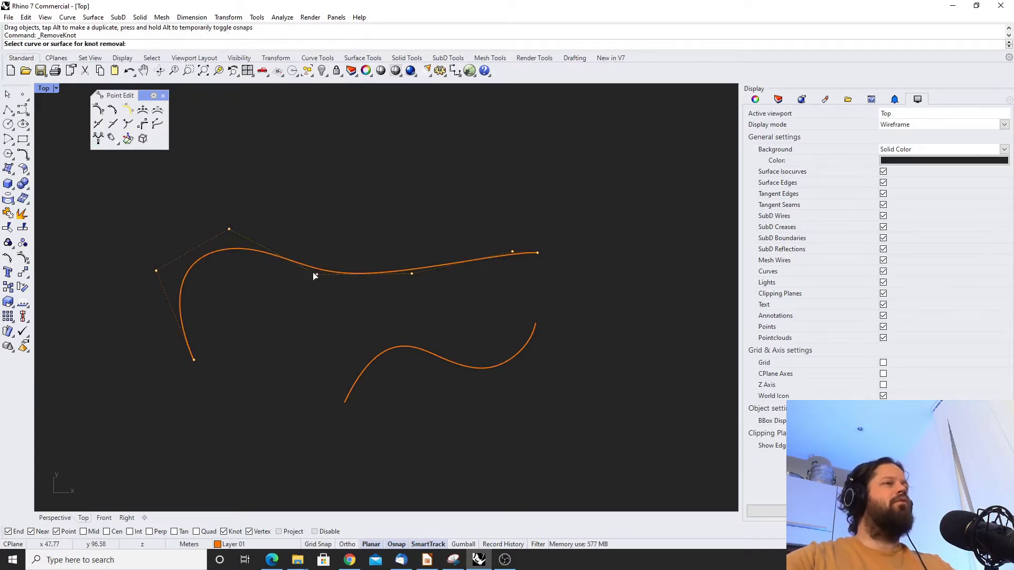
left_click(314, 275)
left_click(326, 272)
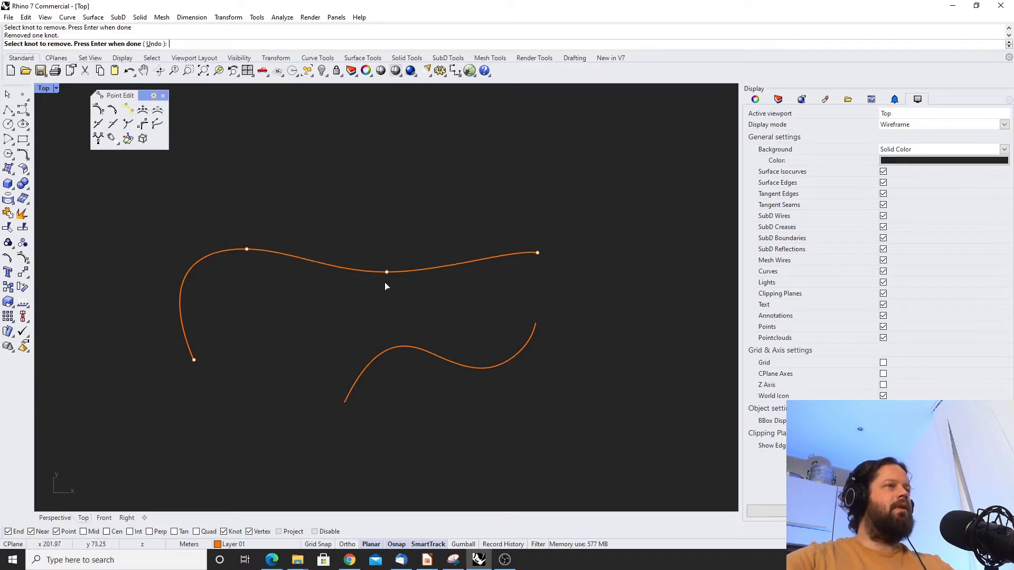
left_click(389, 274)
left_click(245, 260)
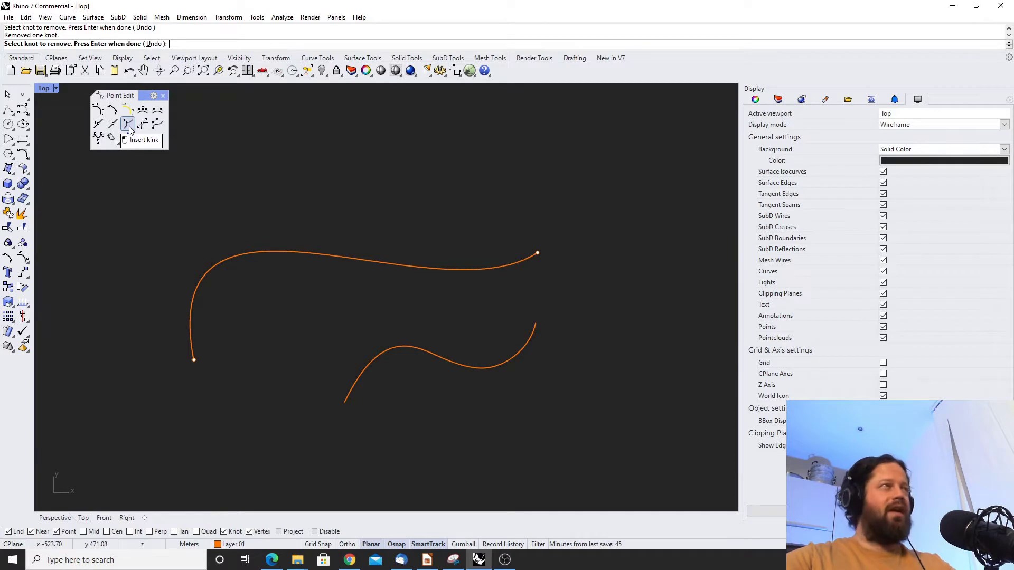
key("Escape")
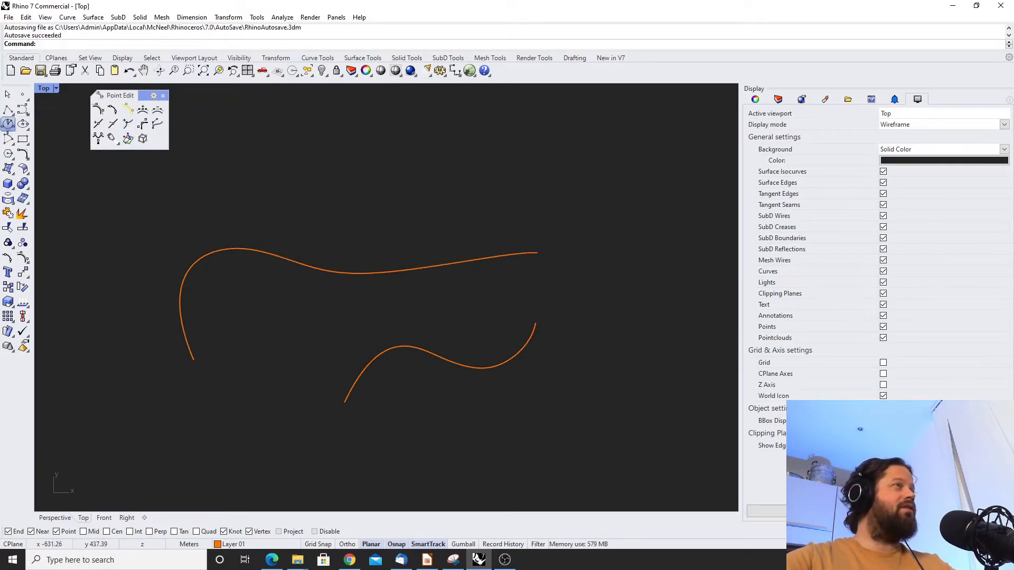
Draw a standard circle of about 122 m radius above the upper curve and pull its upper-right control point outward
left_click(8, 124)
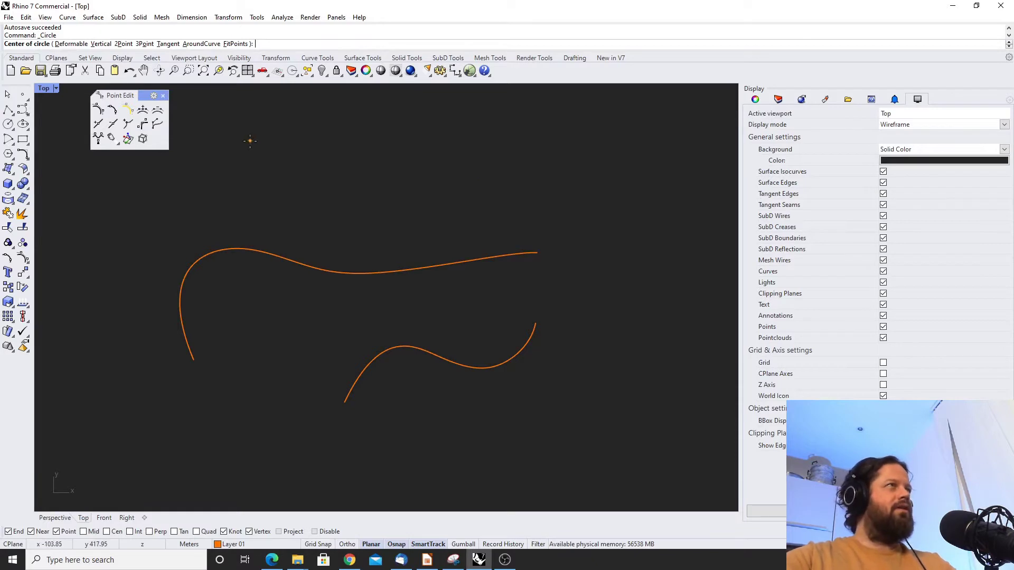
left_click(446, 194)
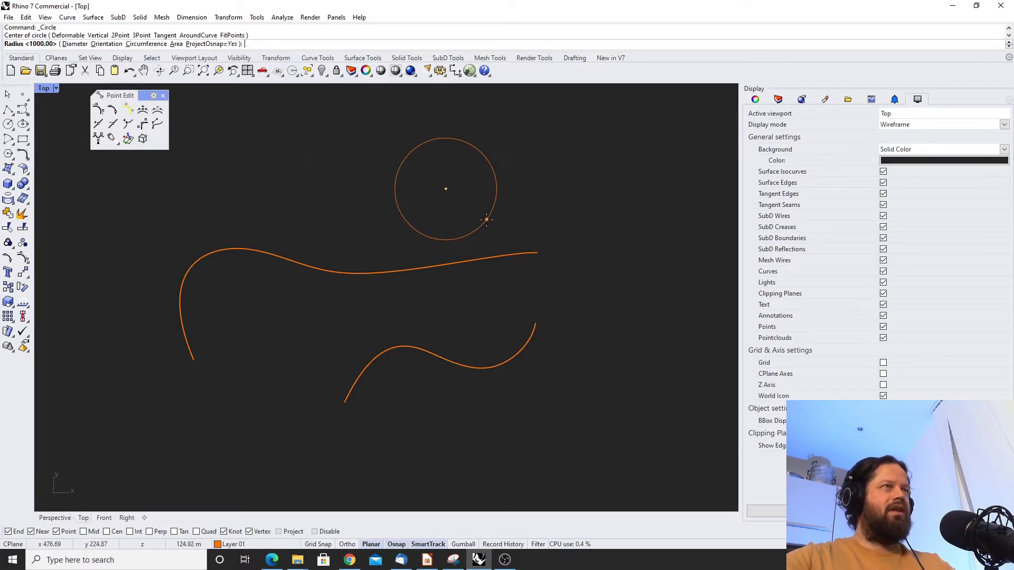
left_click(487, 219)
left_click_drag(509, 156, 563, 133)
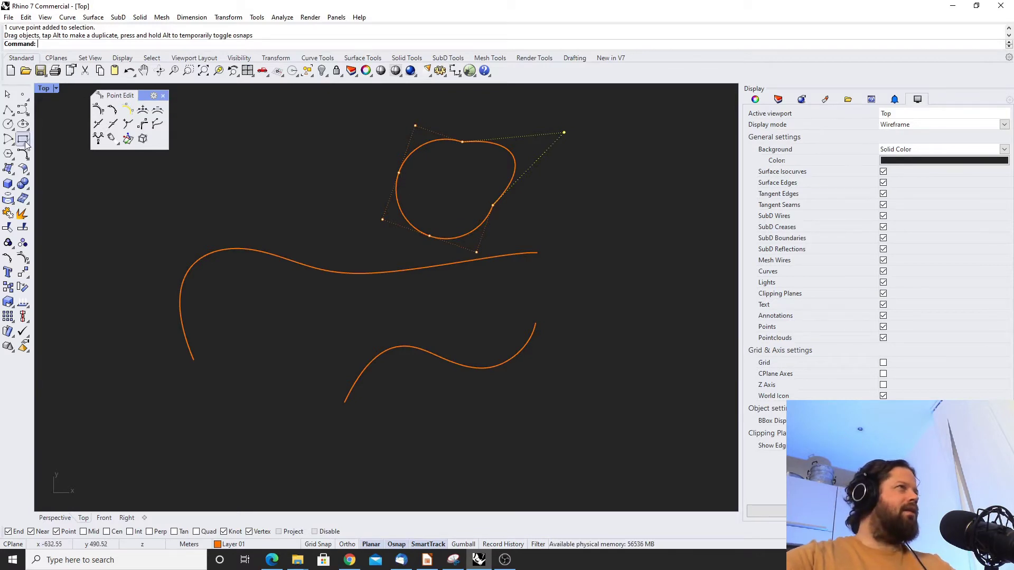
Draw a deformable circle with a point count of 10 and a radius of about 113 m beside the first circle
left_click(9, 124)
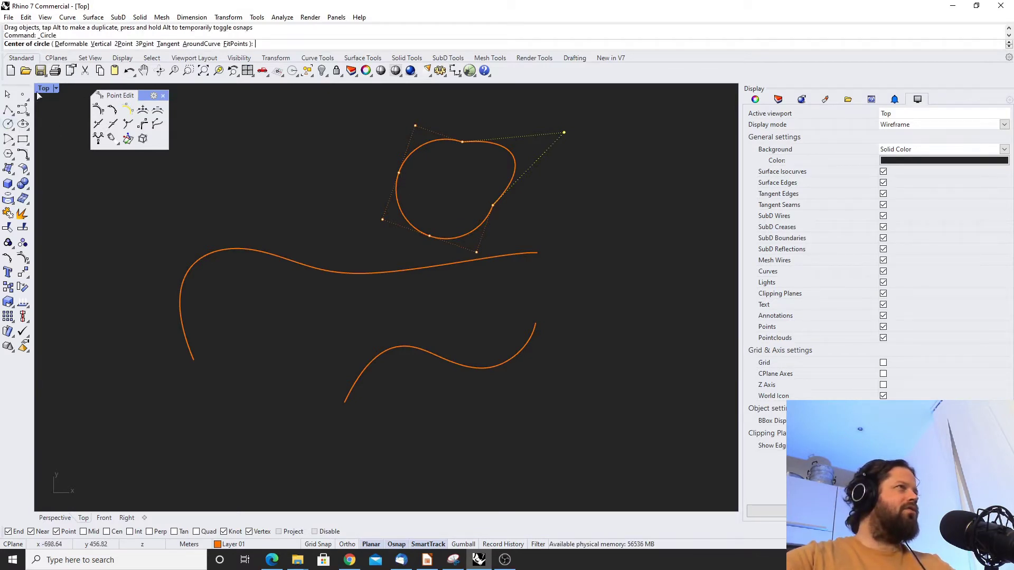
left_click(68, 44)
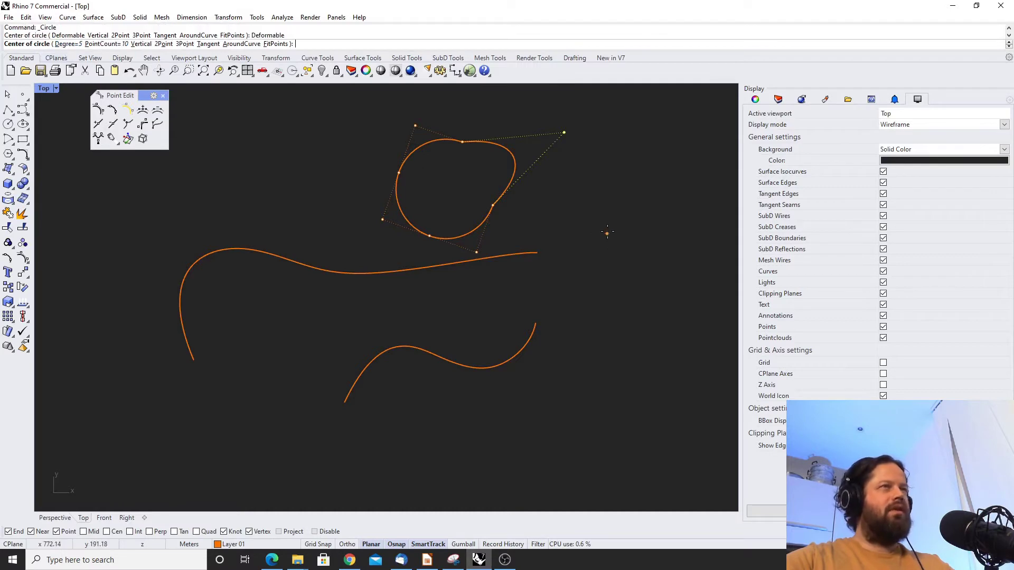
left_click(580, 199)
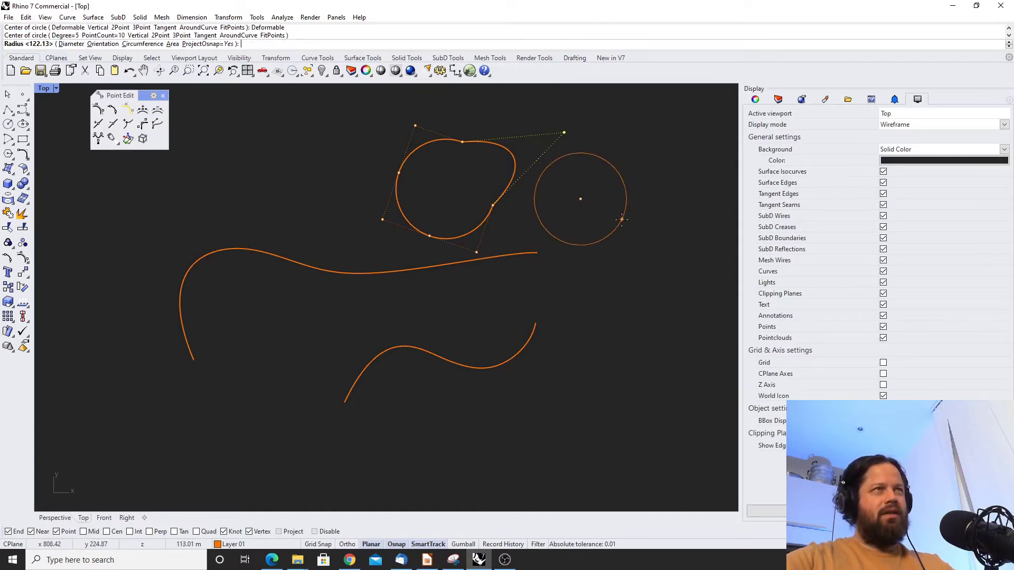
left_click(626, 190)
Reshape the deformable circle by pulling its two upper corner control points outward and the one between them down toward its centre
left_click(625, 186)
left_click_drag(616, 163, 658, 123)
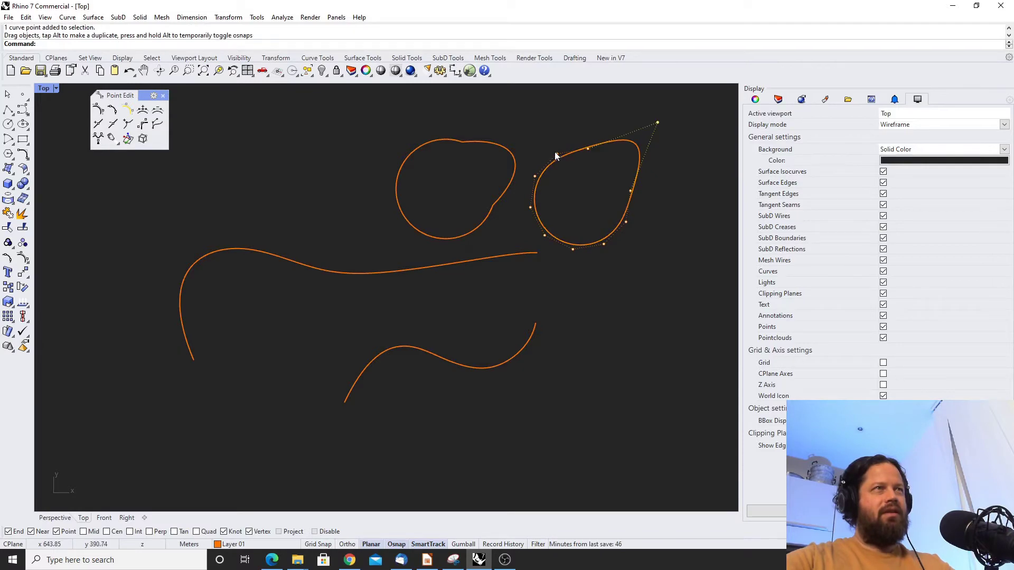
left_click_drag(556, 155, 554, 119)
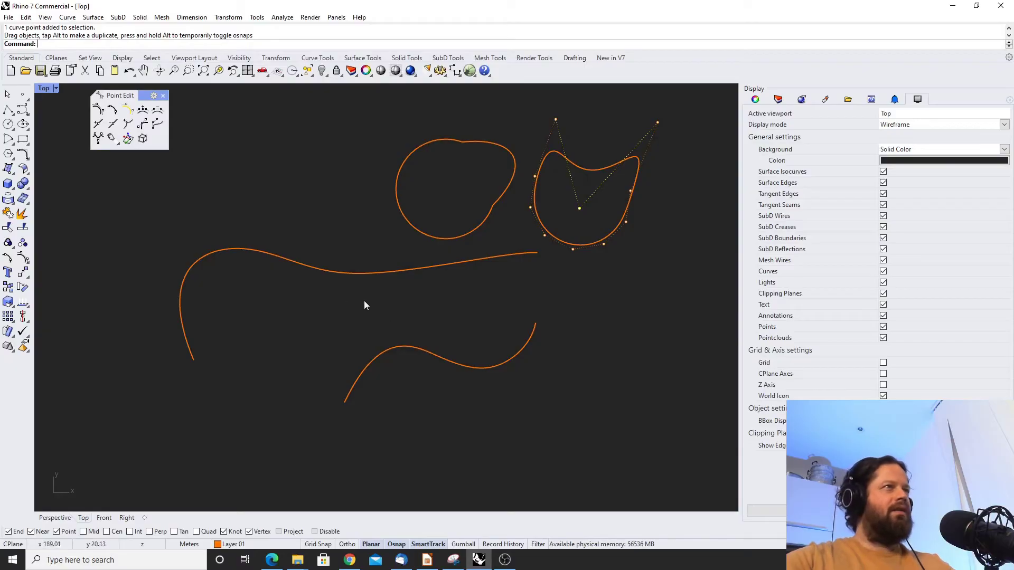
Raise the upper curve's middle control point and move the next one down and slightly back toward the curve's start
left_click(352, 275)
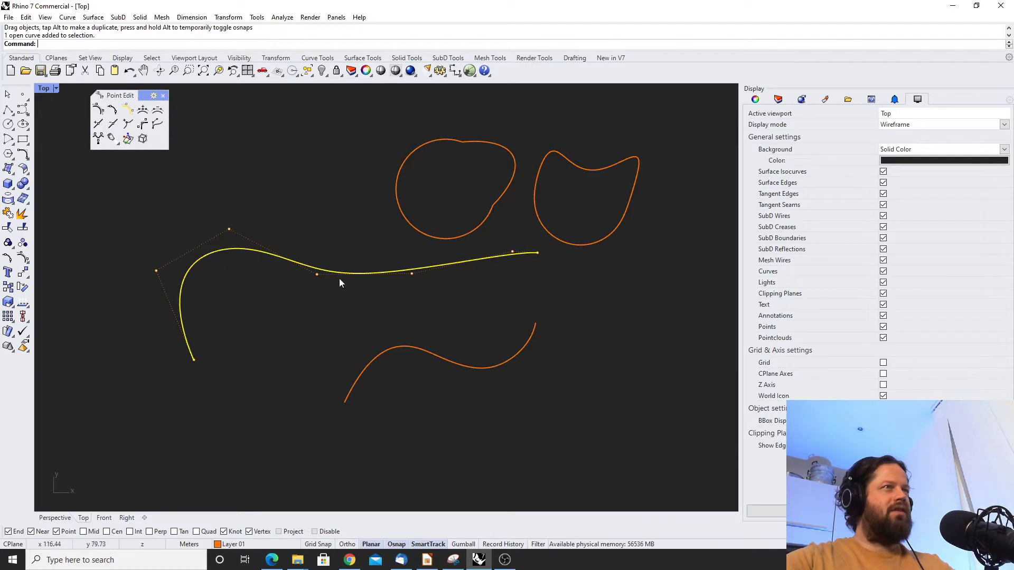
left_click_drag(321, 275, 321, 242)
left_click_drag(411, 273, 385, 311)
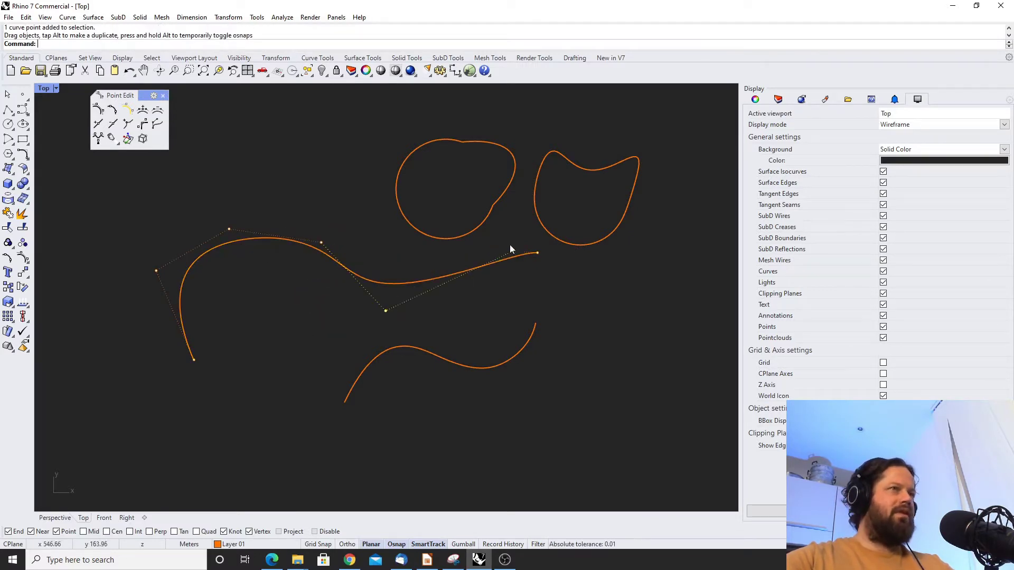
Insert a kink in the upper curve just past its crest
left_click(129, 125)
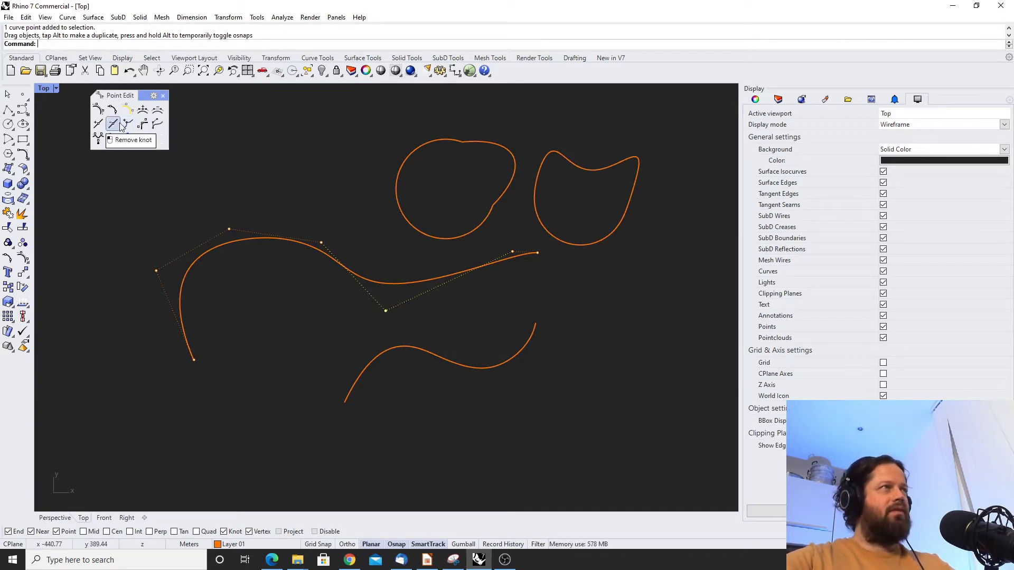
left_click(295, 242)
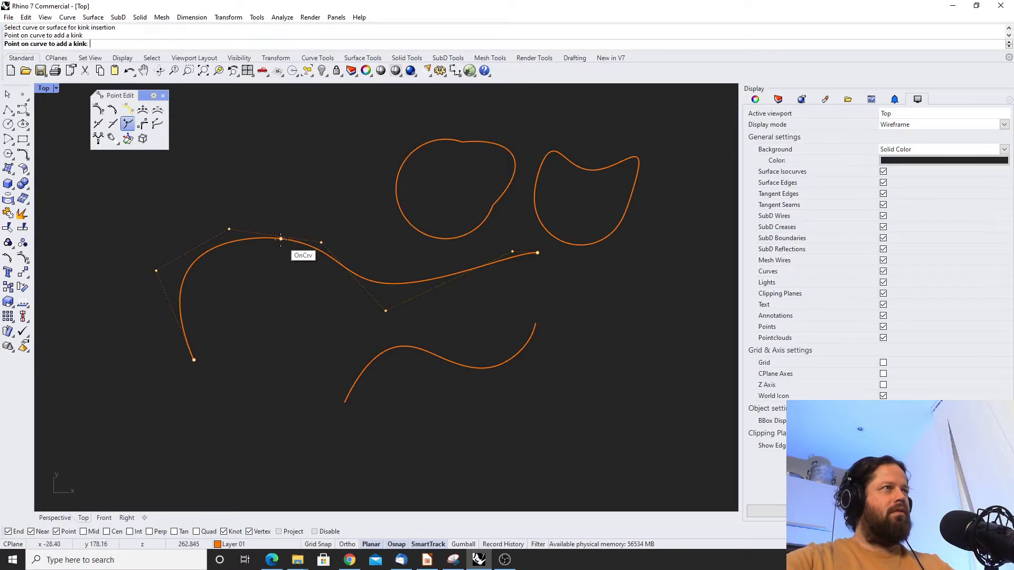
left_click(300, 280)
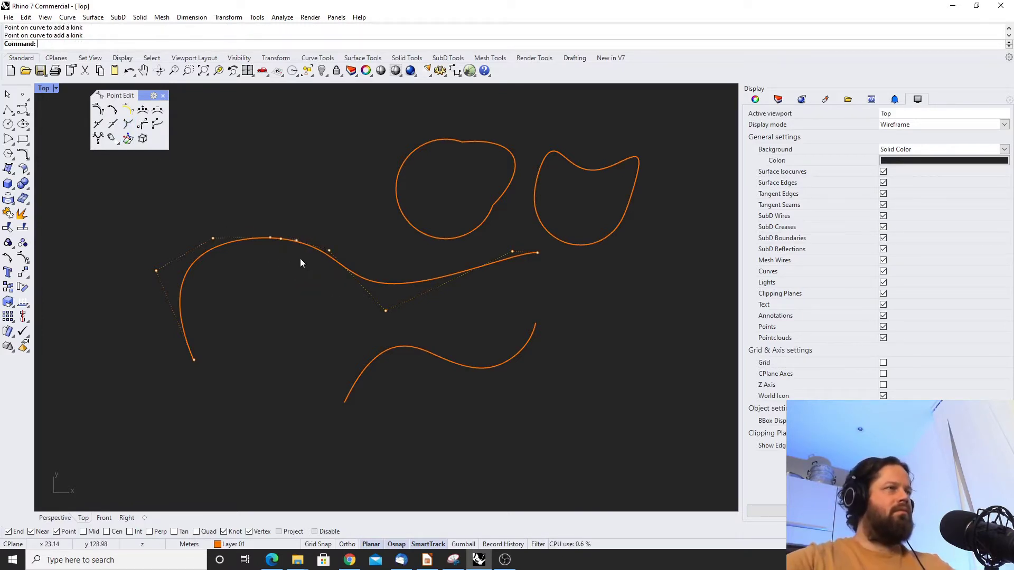
Move the control points around the upper curve's new kink to form a sharp V-shaped notch with a raised point on each side
scroll(280, 238, "up", 5)
left_click(316, 244)
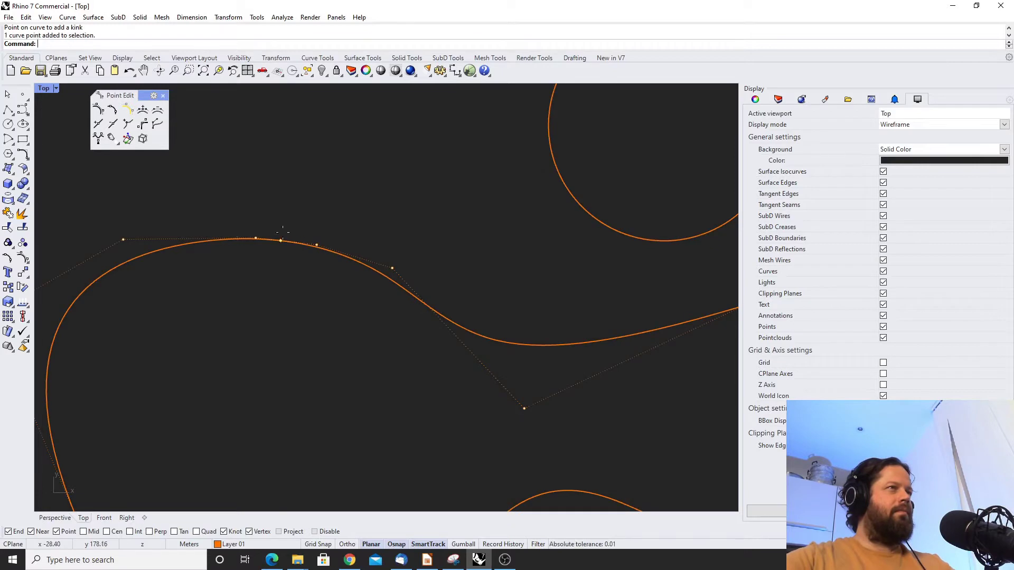
mouse_move(316, 244)
left_mouse_down()
mouse_move(295, 187)
mouse_move(269, 307)
mouse_move(344, 237)
mouse_move(307, 235)
left_mouse_up()
scroll(269, 306, "down", 3)
left_click_drag(259, 263, 261, 237)
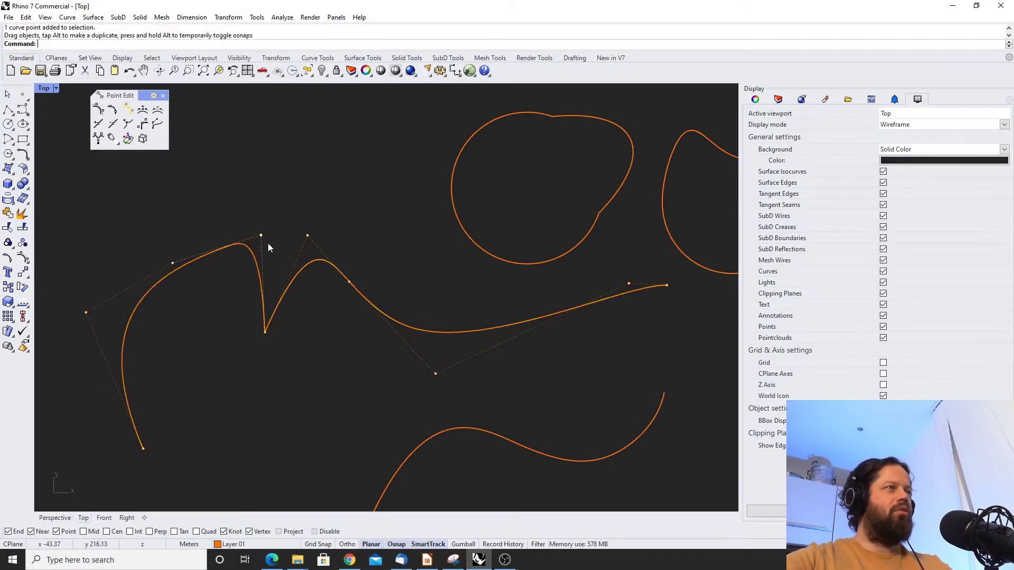
scroll(296, 314, "down", 1)
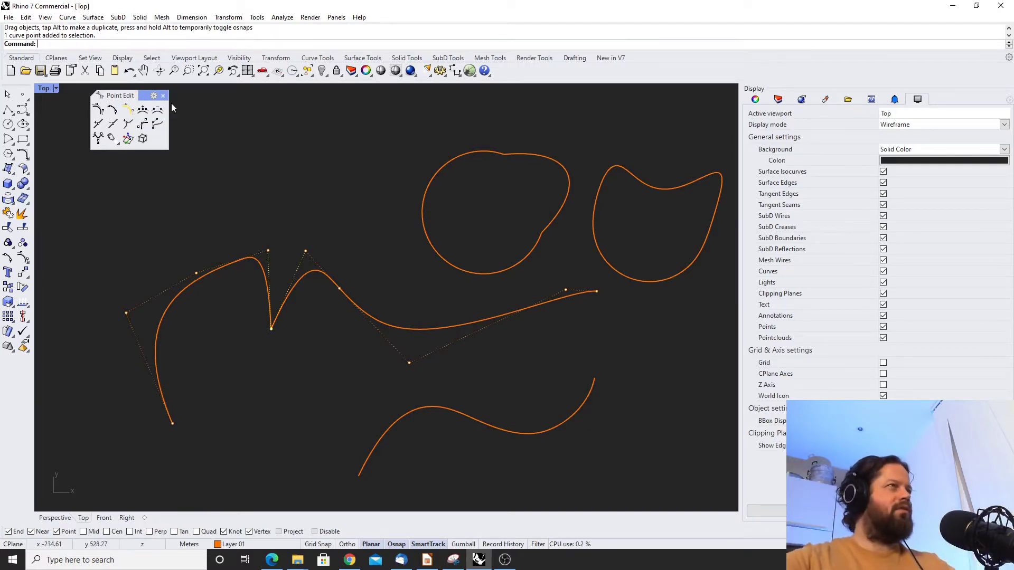
Reshape the upper curve with the handlebar editor, levelling the tangent after the kink and pulling points along the curve on both sides of it
left_click(144, 126)
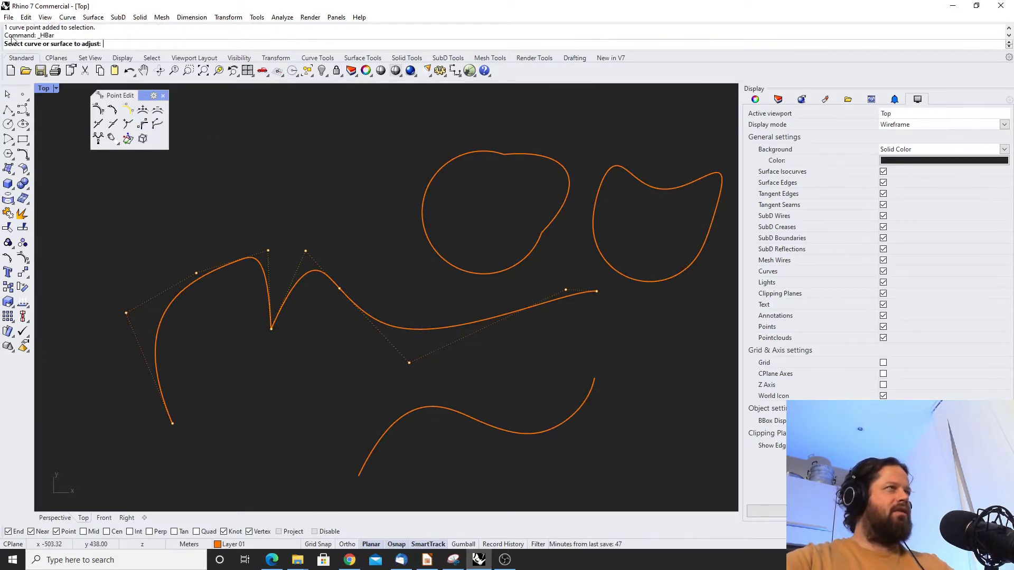
left_click(271, 330)
left_click_drag(237, 407, 241, 329)
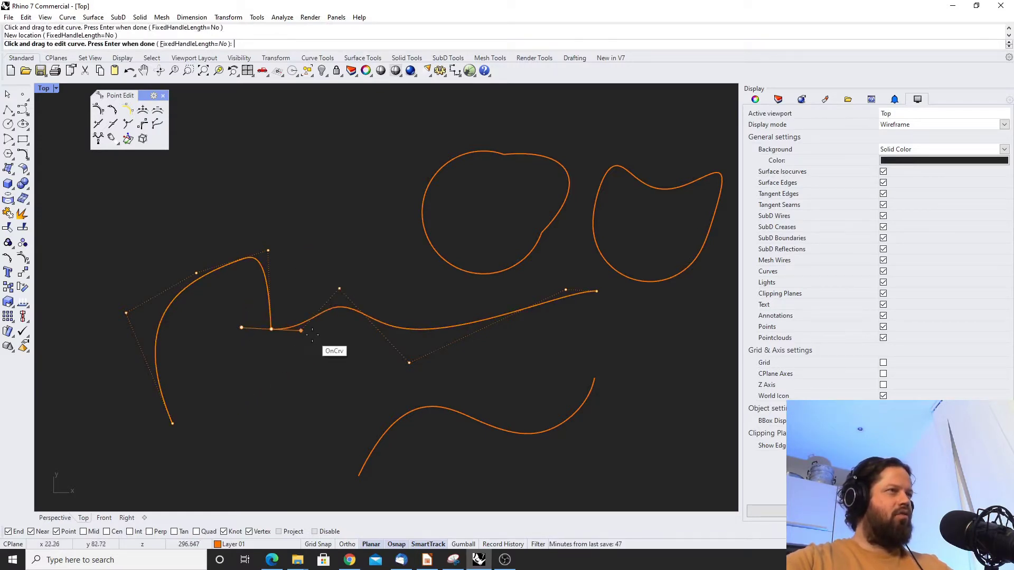
left_click_drag(302, 328, 328, 335)
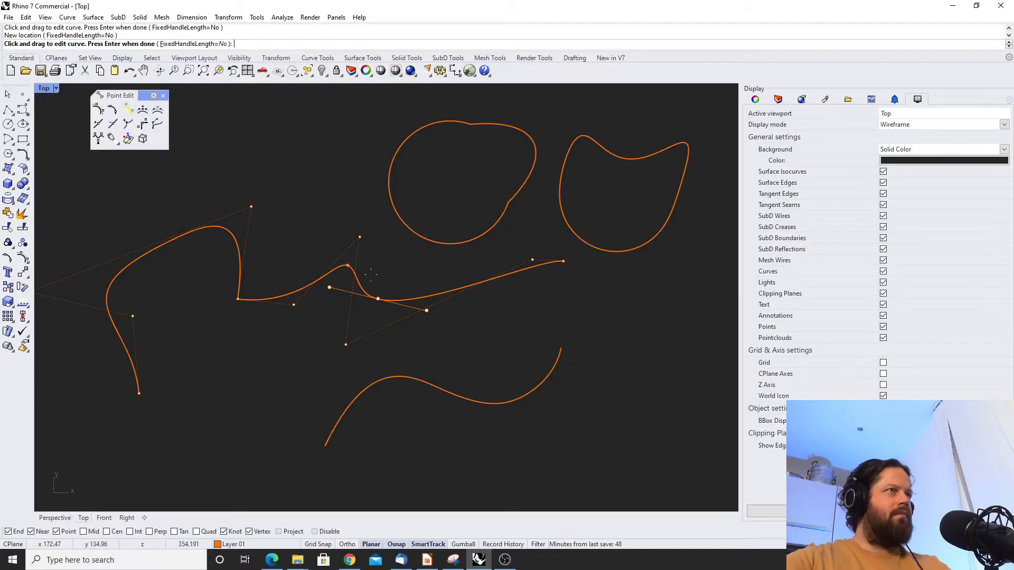
scroll(392, 327, "up", 3)
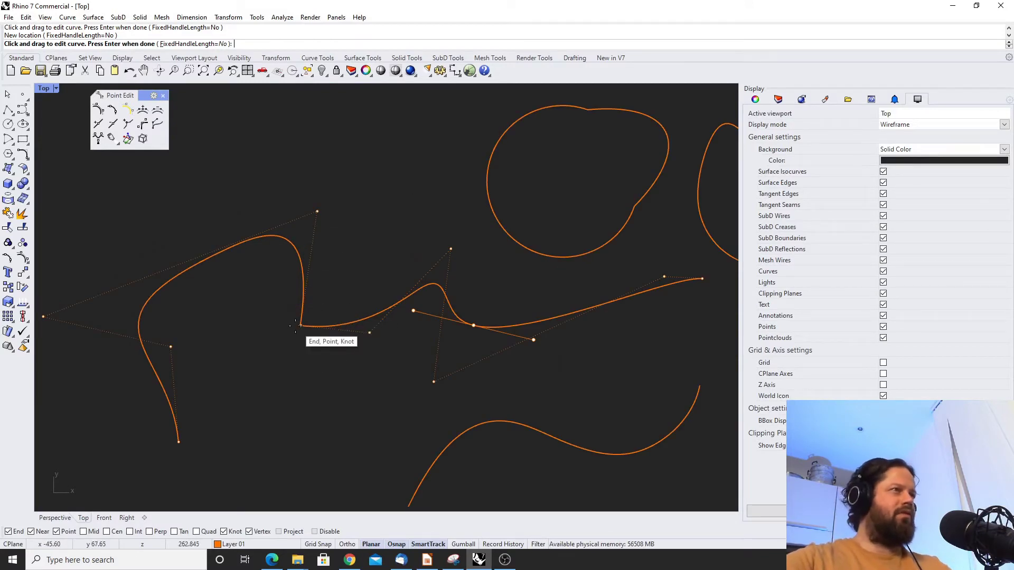
mouse_move(299, 326)
left_mouse_down()
mouse_move(267, 296)
mouse_move(315, 384)
mouse_move(288, 328)
left_mouse_up()
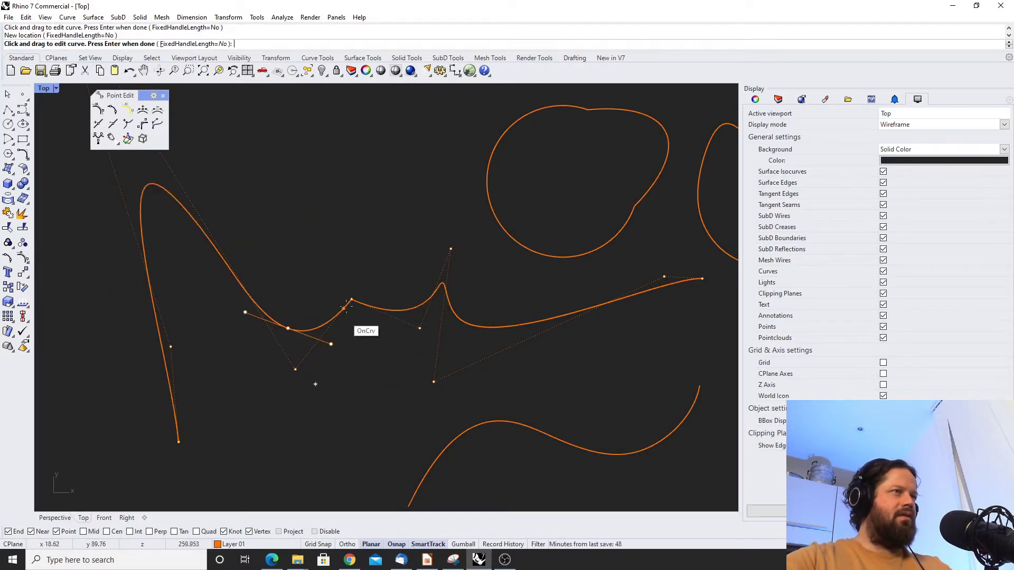
key("Return")
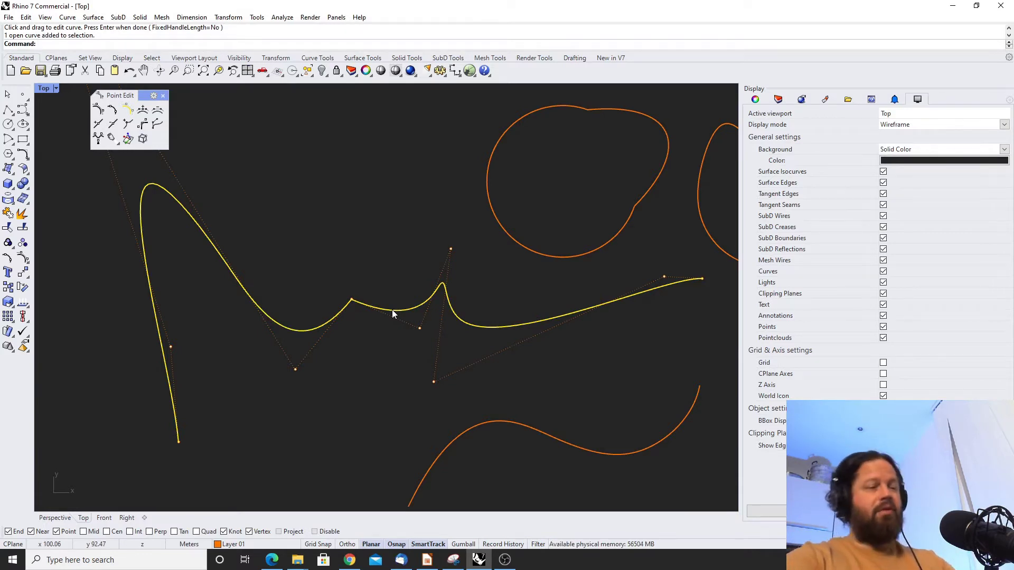
Flip the upper curve's direction and use the handlebar editor to swing the tangent at the kink and pull the segment after it downward
type("Flip")
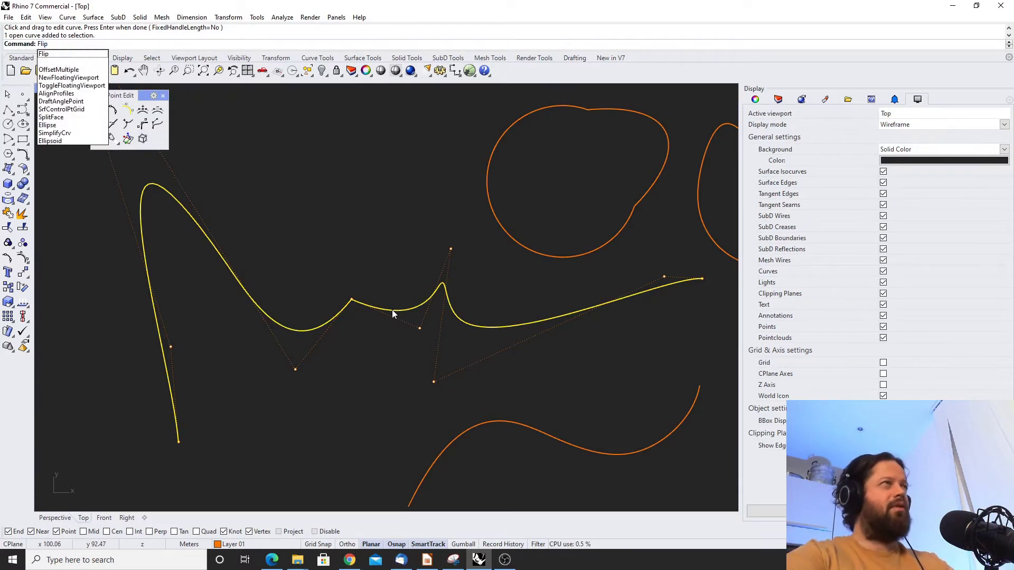
key("Return")
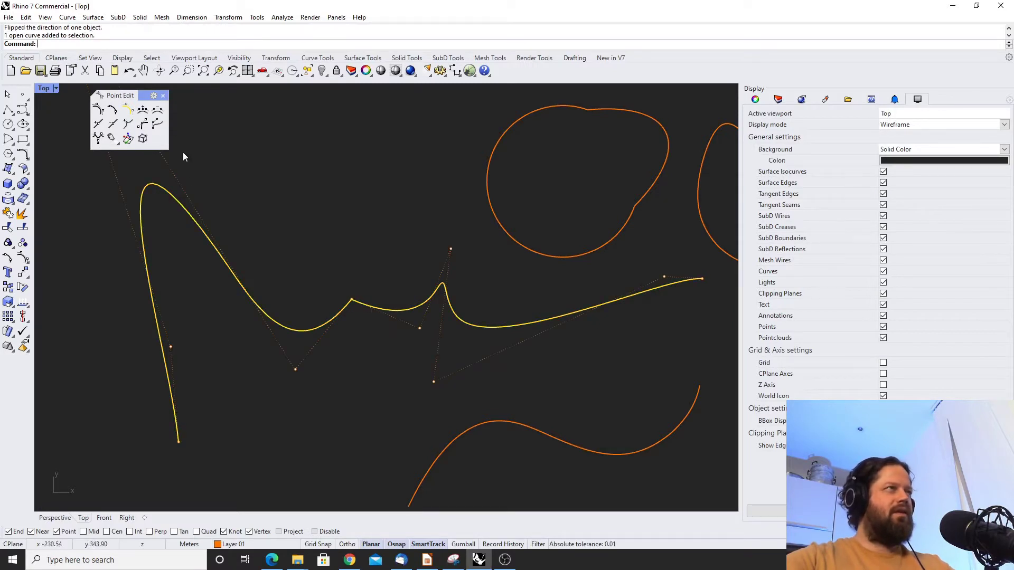
left_click(143, 124)
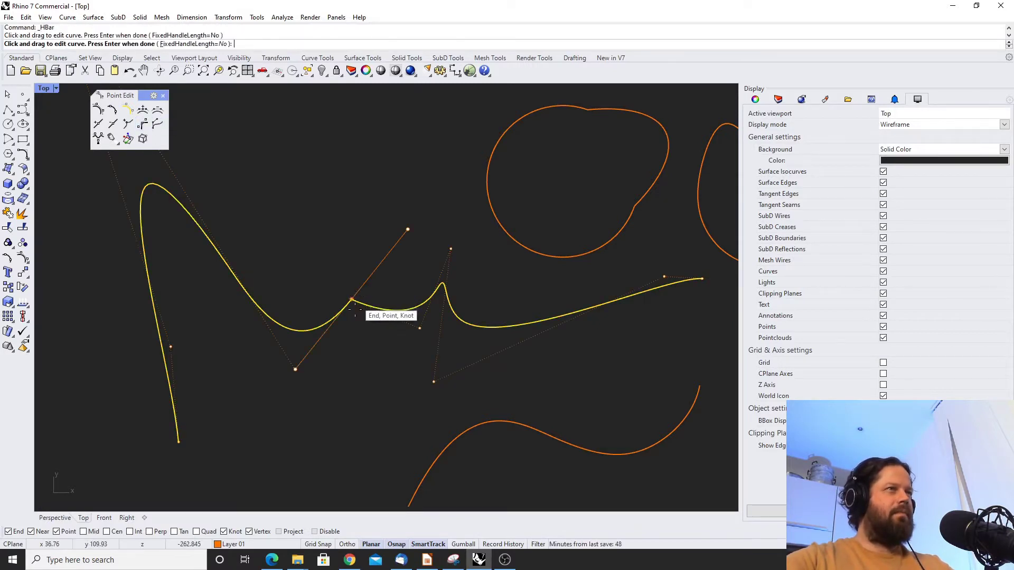
left_click_drag(295, 369, 289, 328)
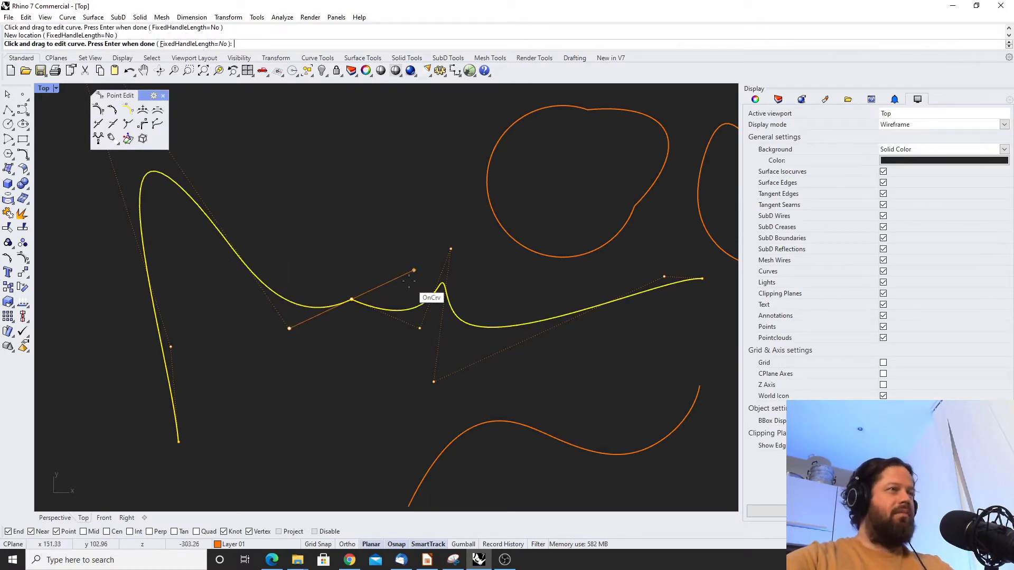
left_click_drag(414, 270, 331, 353)
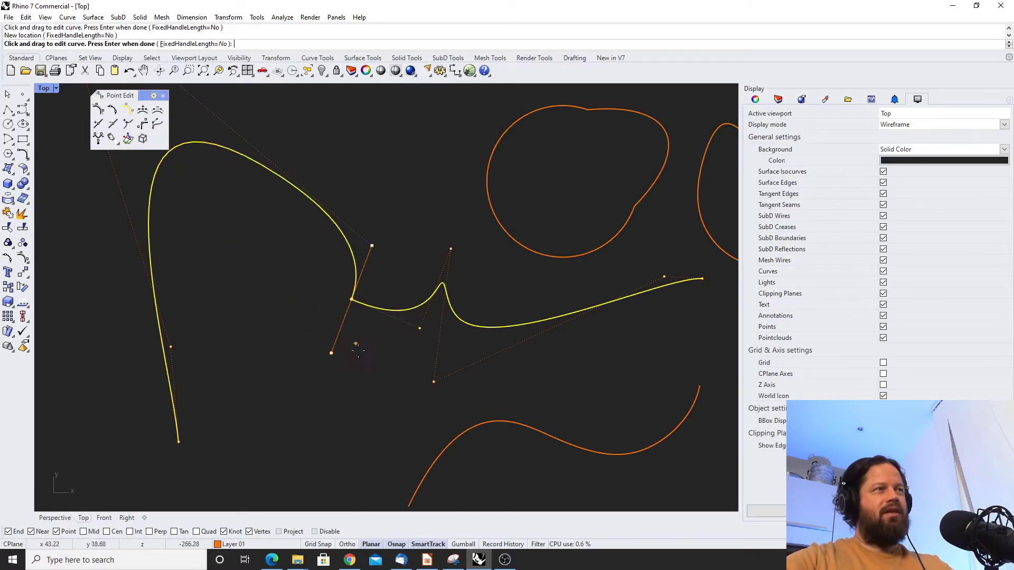
left_click(413, 308)
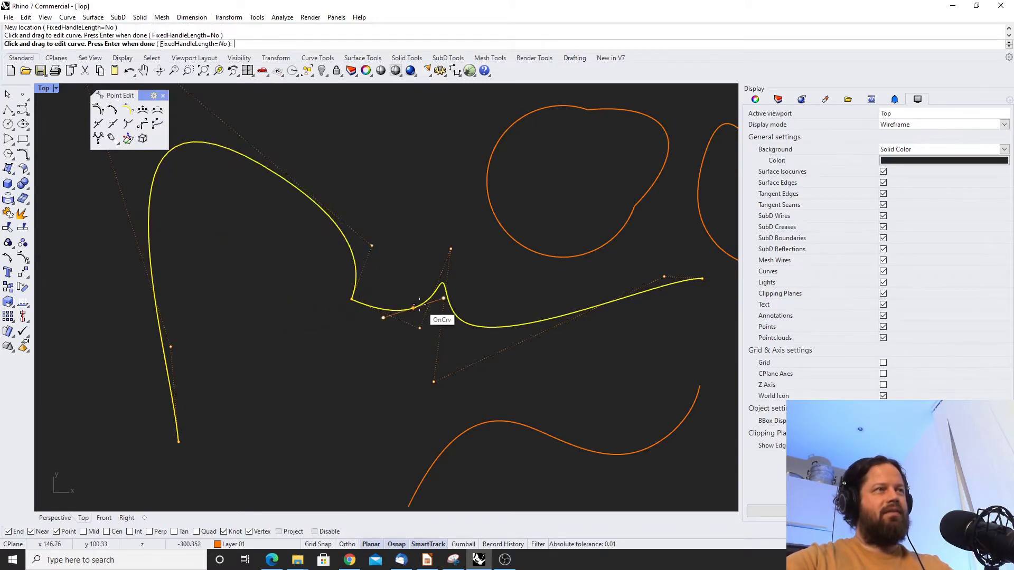
left_click_drag(414, 308, 386, 363)
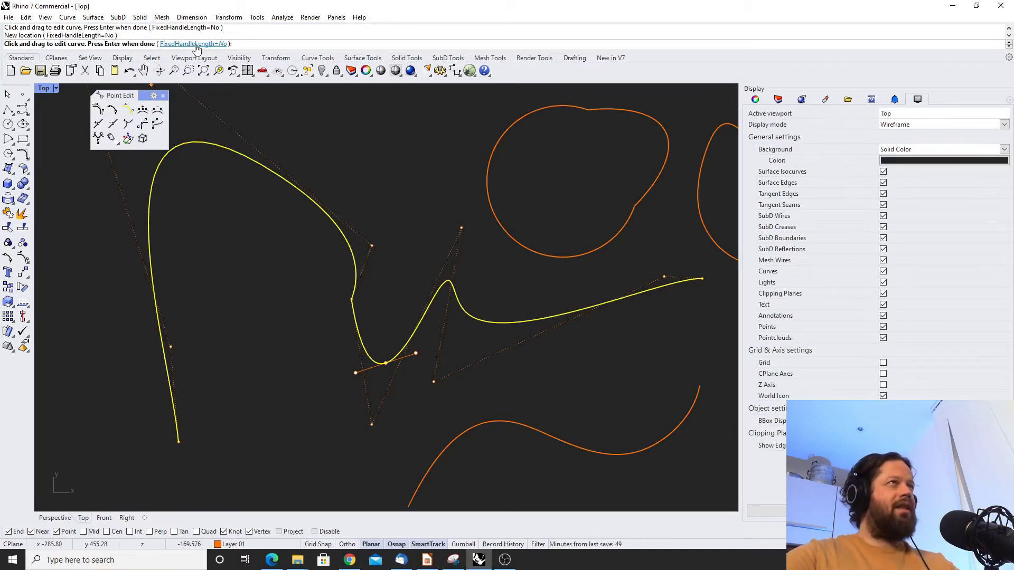
Adjust the handlebar at the upper curve's tall first crest and set FixedHandleLength to Yes
scroll(346, 312, "down", 10)
left_click(285, 255)
scroll(294, 237, "up", 4)
mouse_move(319, 238)
left_mouse_down()
mouse_move(326, 255)
mouse_move(322, 220)
mouse_move(364, 197)
mouse_move(296, 248)
mouse_move(340, 213)
mouse_move(305, 243)
mouse_move(297, 221)
mouse_move(322, 260)
mouse_move(339, 260)
mouse_move(316, 208)
mouse_move(325, 233)
left_mouse_up()
left_click(175, 45)
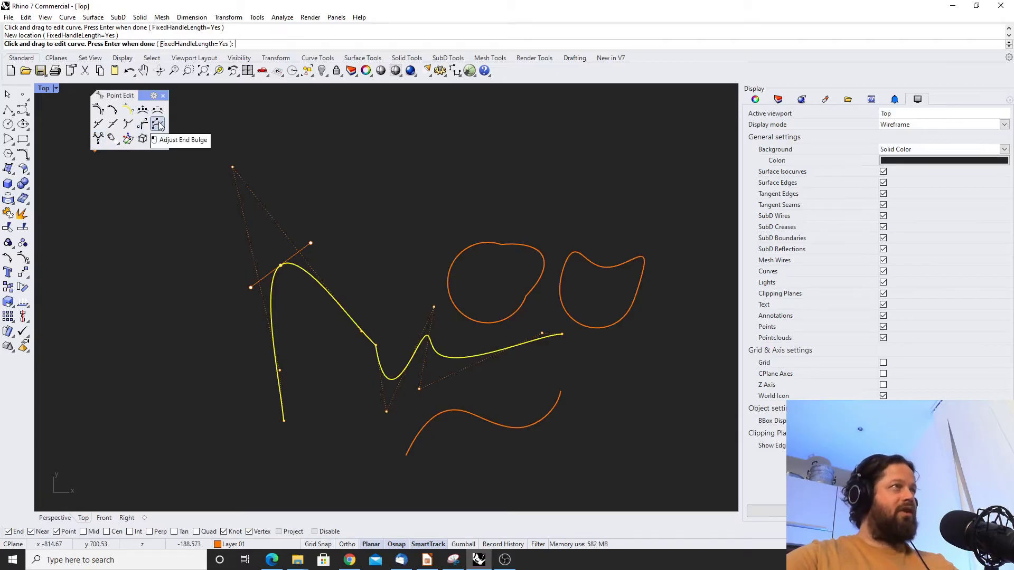
Adjust the upper curve's end bulge with curvature continuity, sliding the control point nearest its lower end slightly up toward the crest
left_click(158, 125)
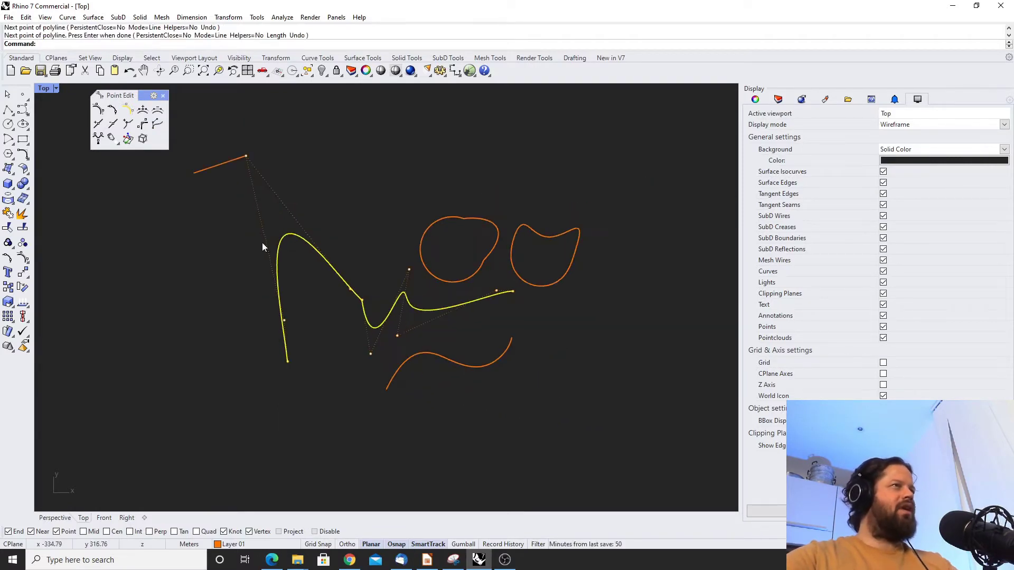
left_click(147, 127)
left_click(284, 321)
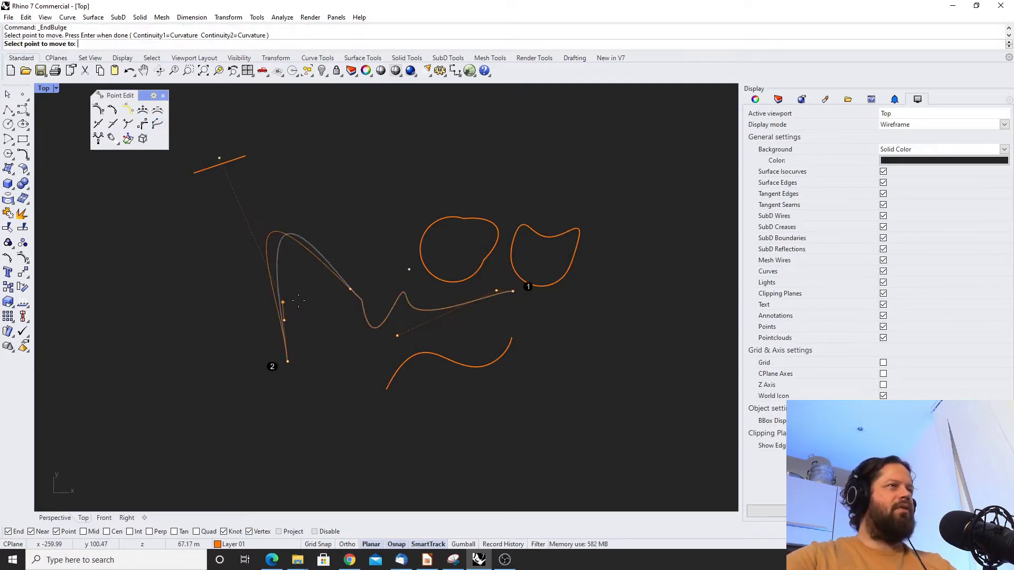
left_click(299, 310)
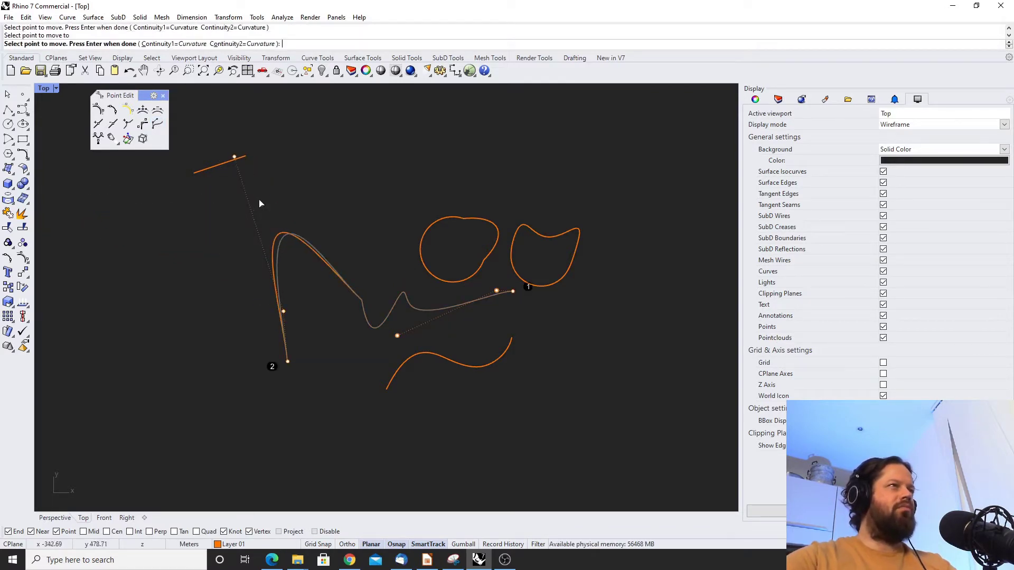
left_click(235, 158)
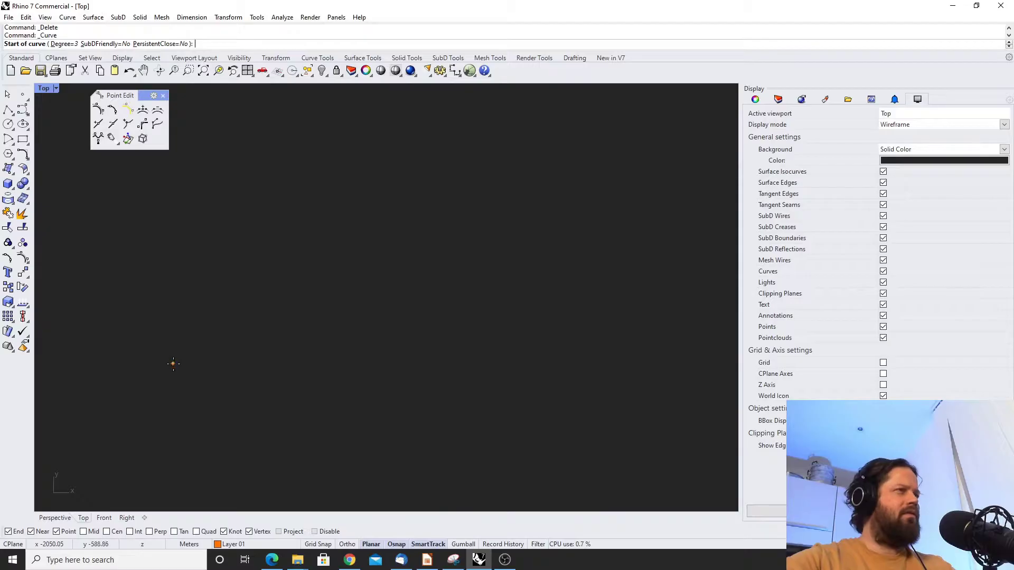
Draw a wave-shaped degree 3 control-point curve with seven points
left_click(173, 363)
left_click(263, 250)
left_click(336, 290)
left_click(397, 353)
left_click(454, 316)
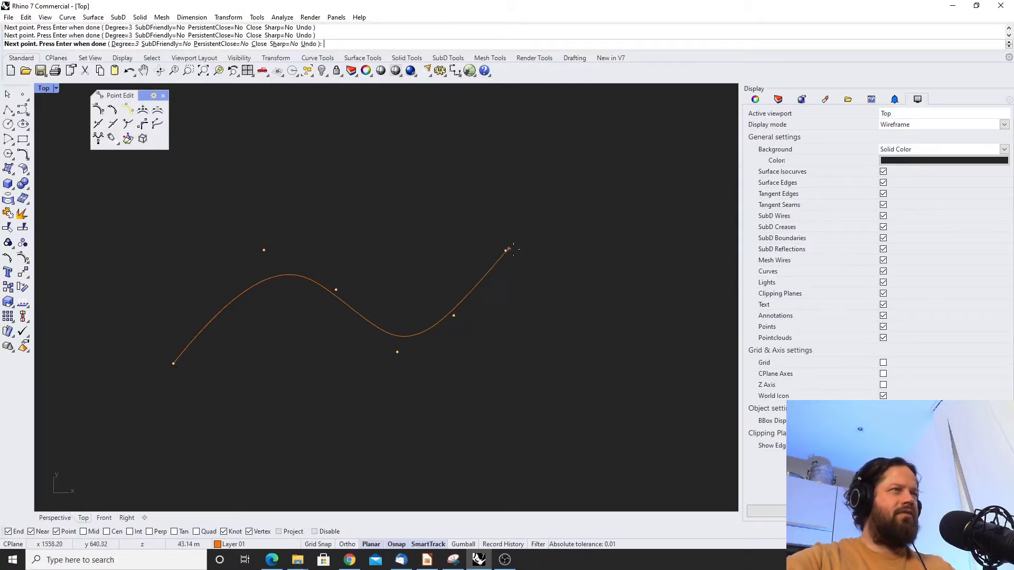
left_click(505, 250)
left_click(543, 248)
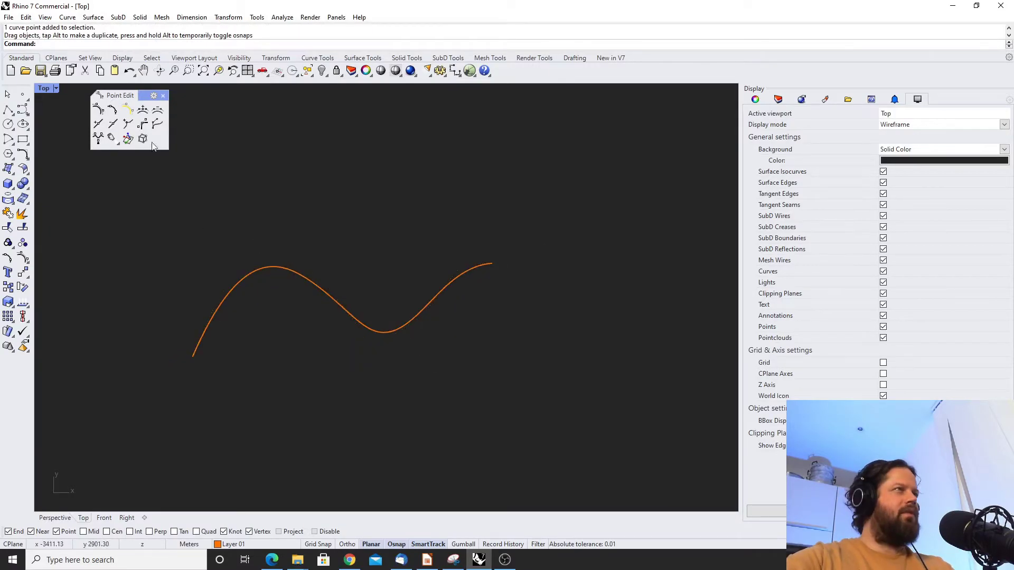
Try to adjust the wave curve's end bulge by moving the two control points around its crest up and outward
left_click(157, 124)
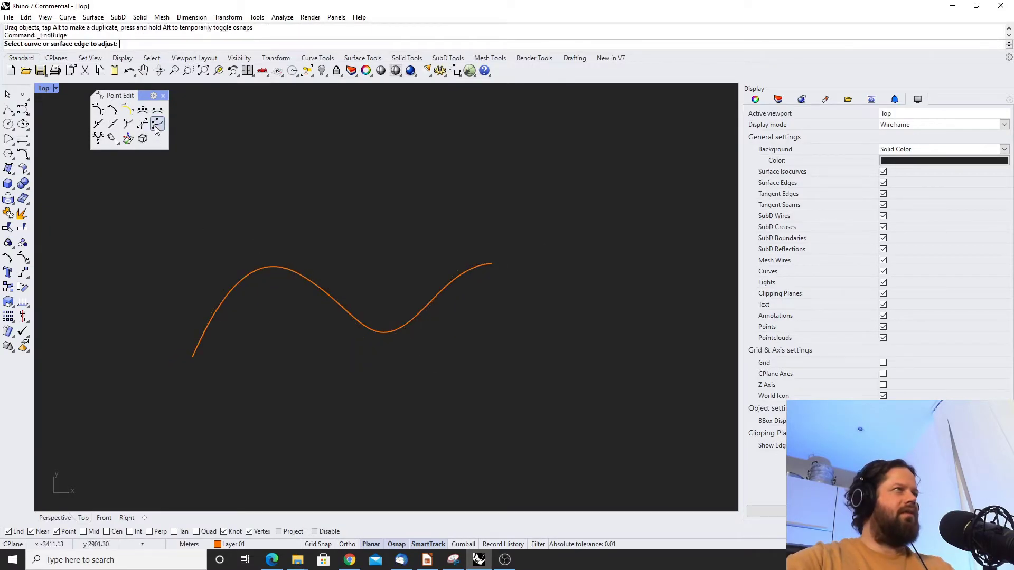
left_click(257, 272)
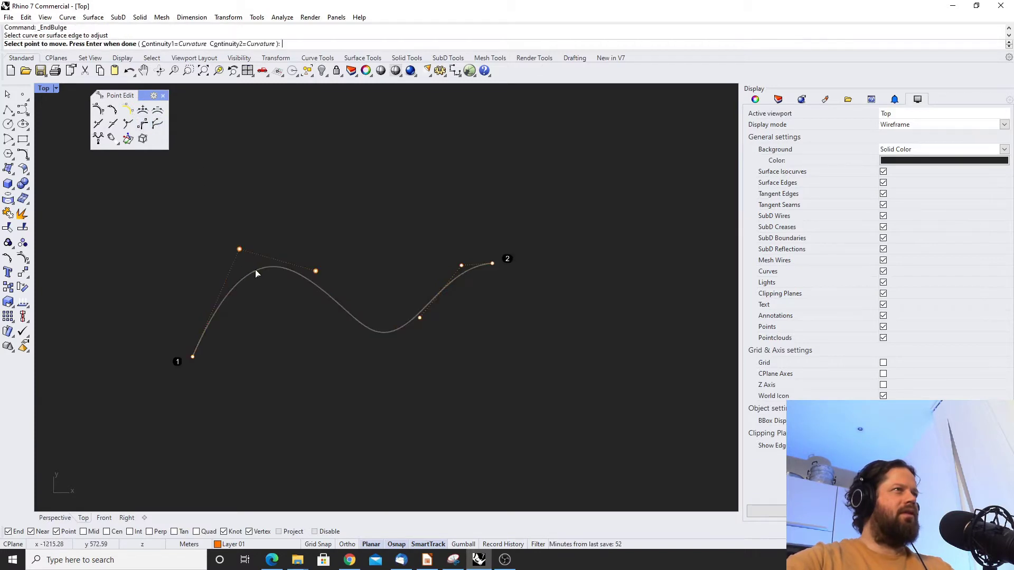
left_click(315, 271)
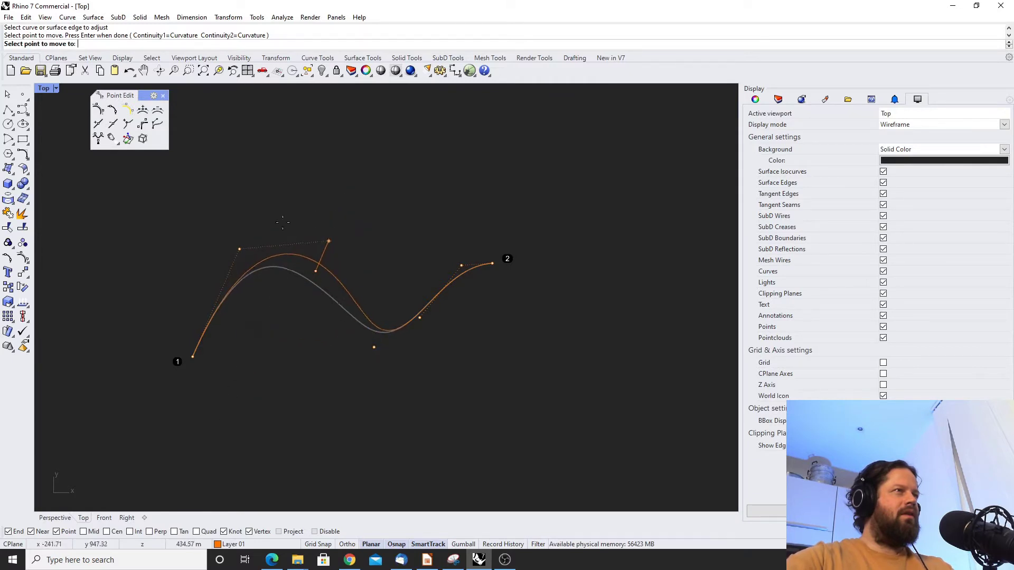
left_click(331, 235)
left_click(240, 251)
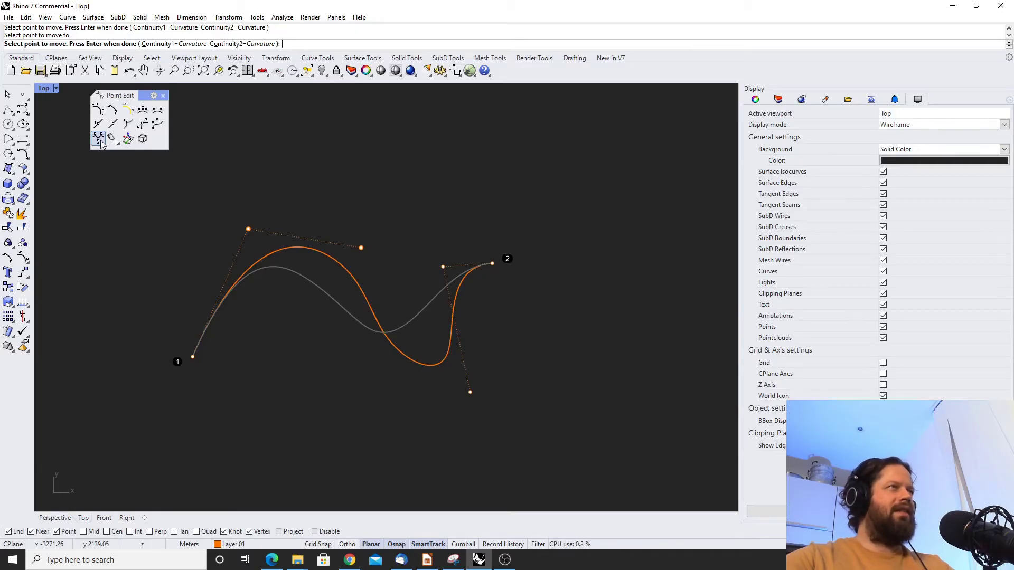
Set the weight of the control point above the wave curve's crest to 10
left_click(99, 140)
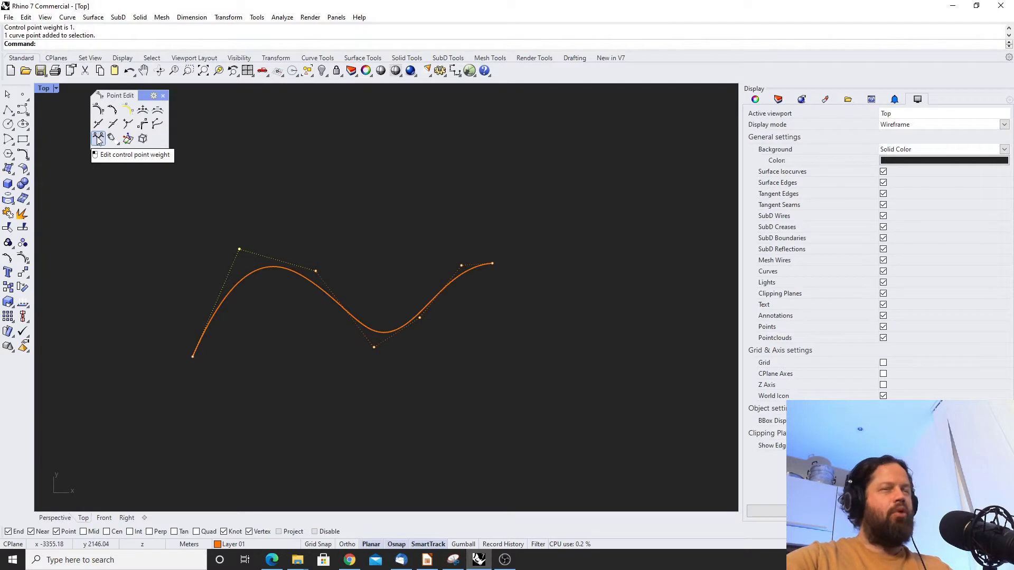
left_click(98, 138)
left_click_drag(507, 263, 576, 248)
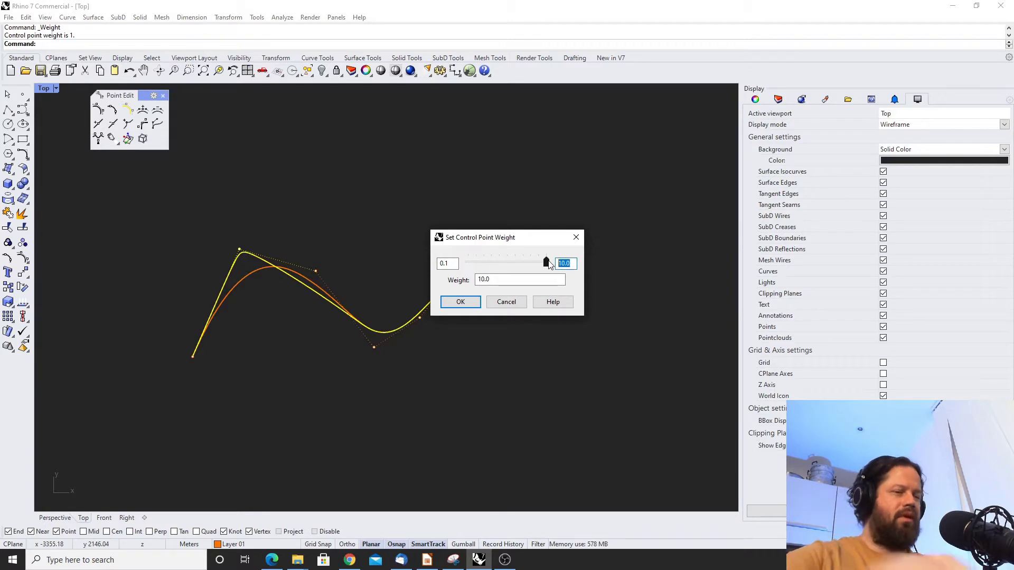
key("Return")
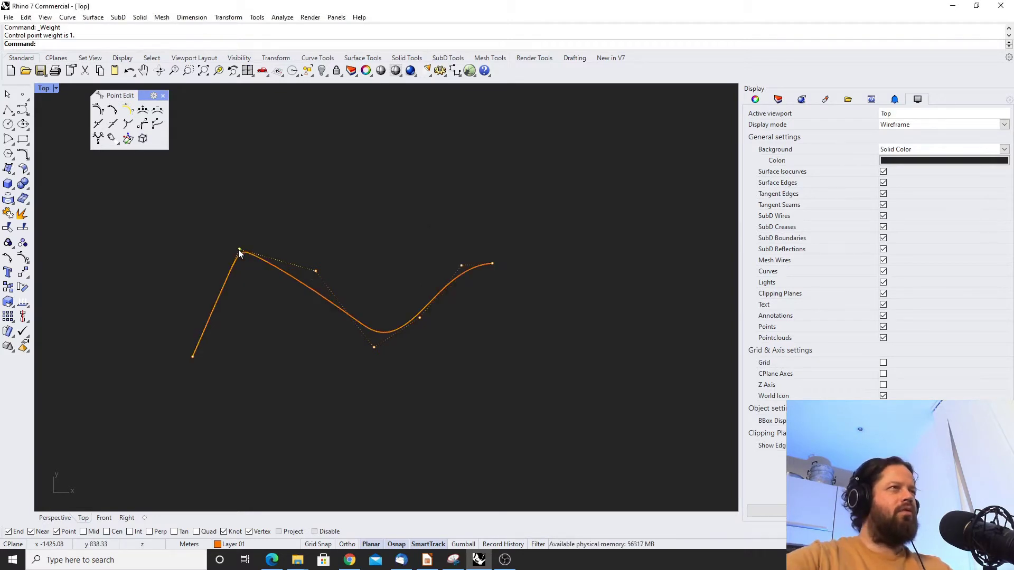
Vary the crest control point's weight, raising it to about 93 and lowering it to about 3.9 to compare the curve's pull
left_click(98, 138)
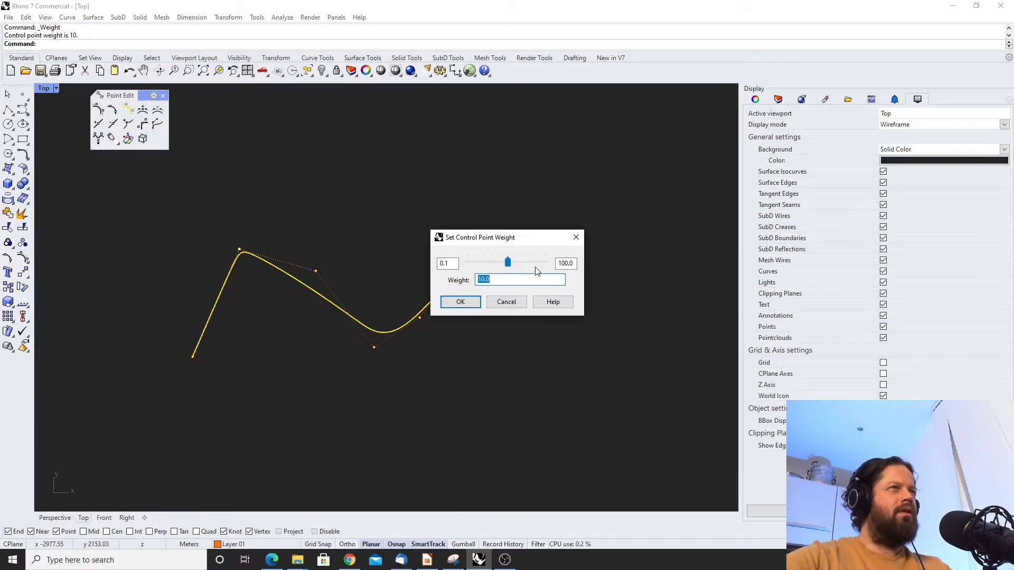
left_click_drag(508, 263, 533, 263)
scroll(267, 233, "up", 2)
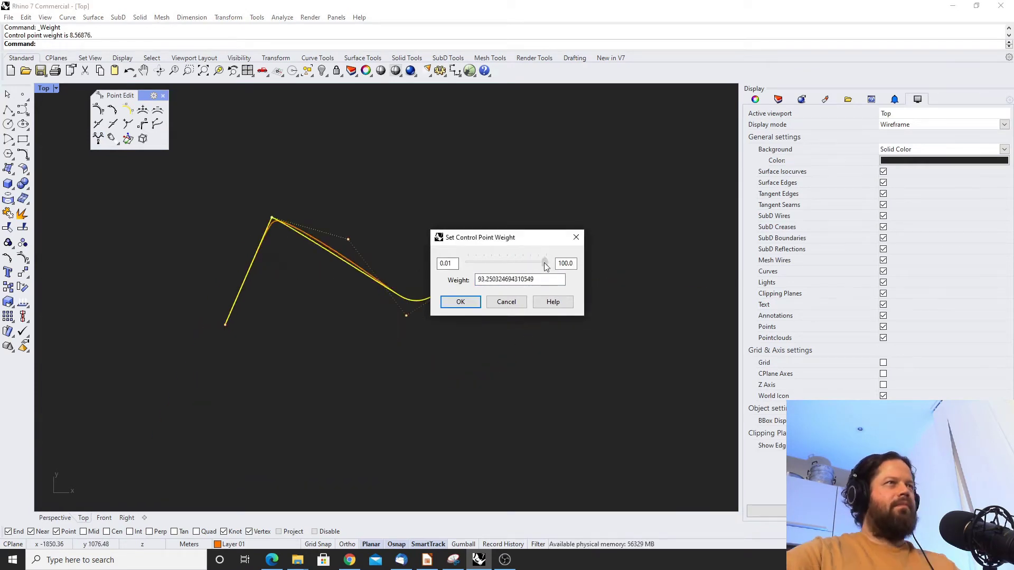
left_click_drag(544, 264, 498, 263)
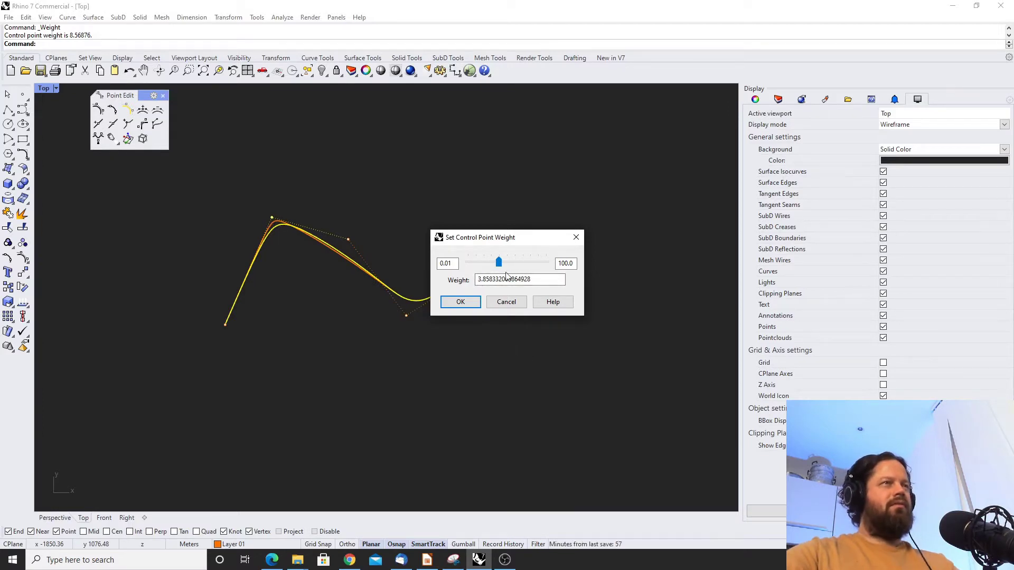
left_click_drag(500, 268, 536, 263)
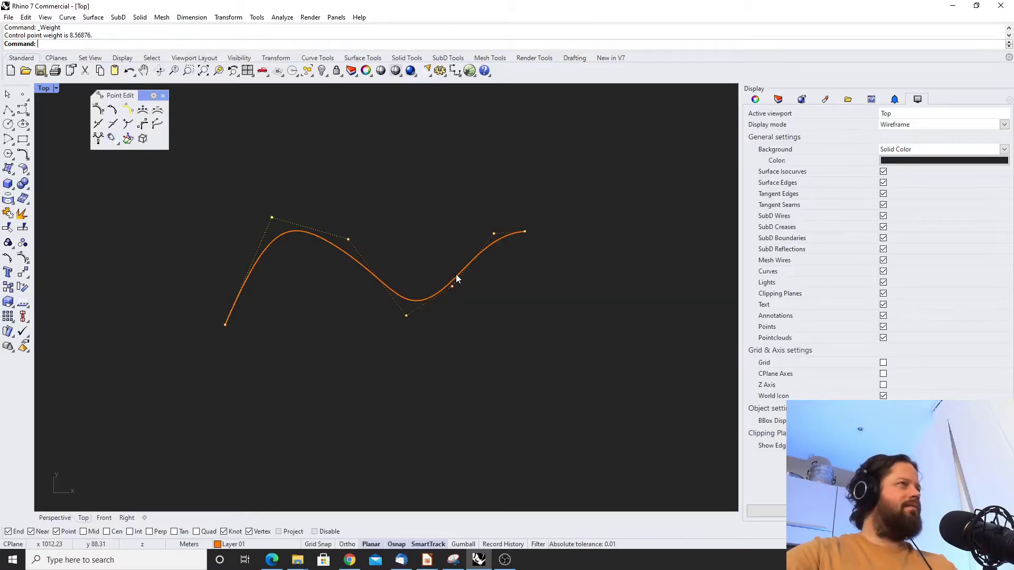
Open the Drag Mode tools as a floating set and place it beside the Point Edit tools
left_click(114, 139)
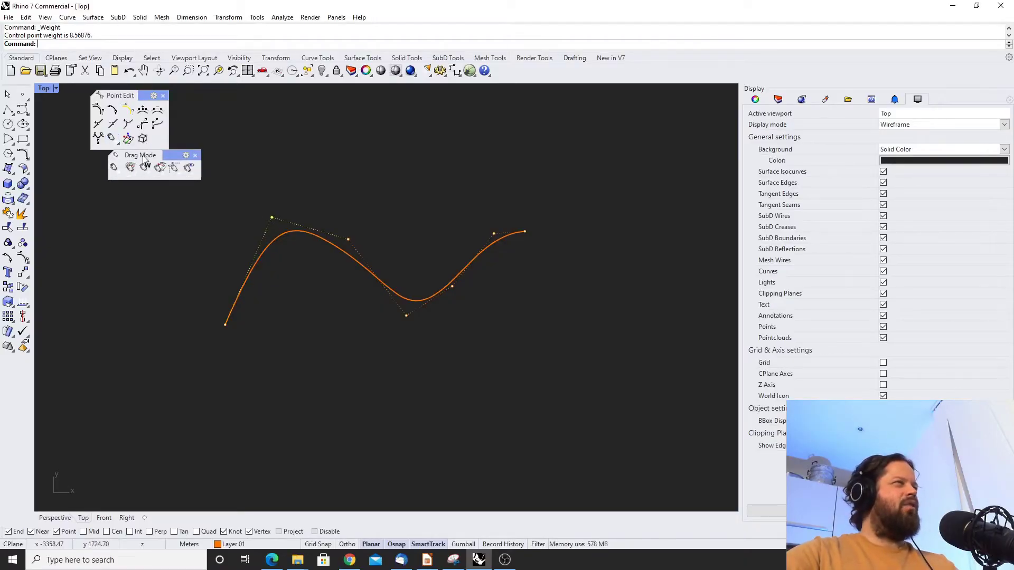
left_click_drag(143, 159, 243, 111)
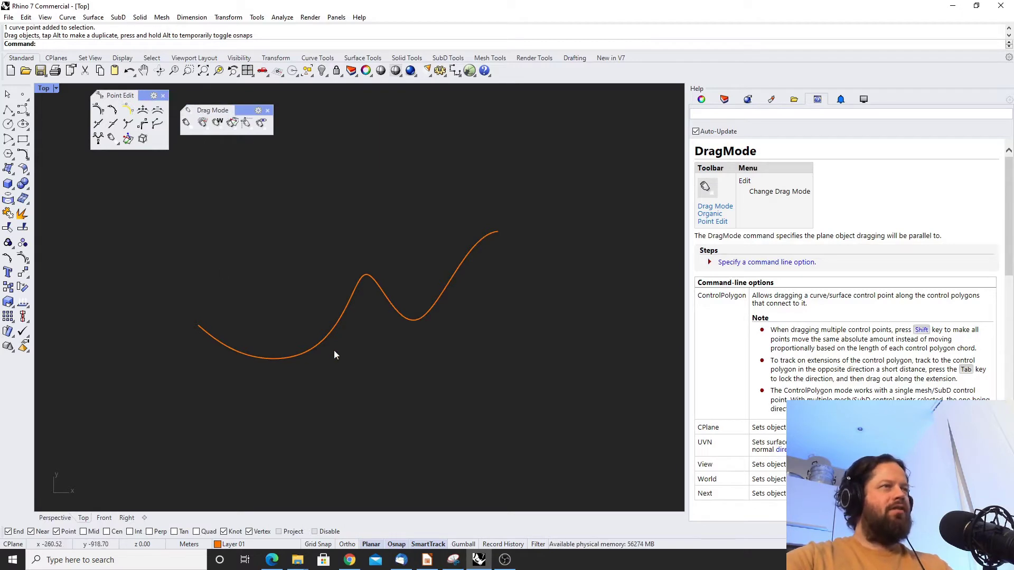
Keep the drag mode at CPlane and move the wave curve's last valley control point down and inward
left_click(324, 336)
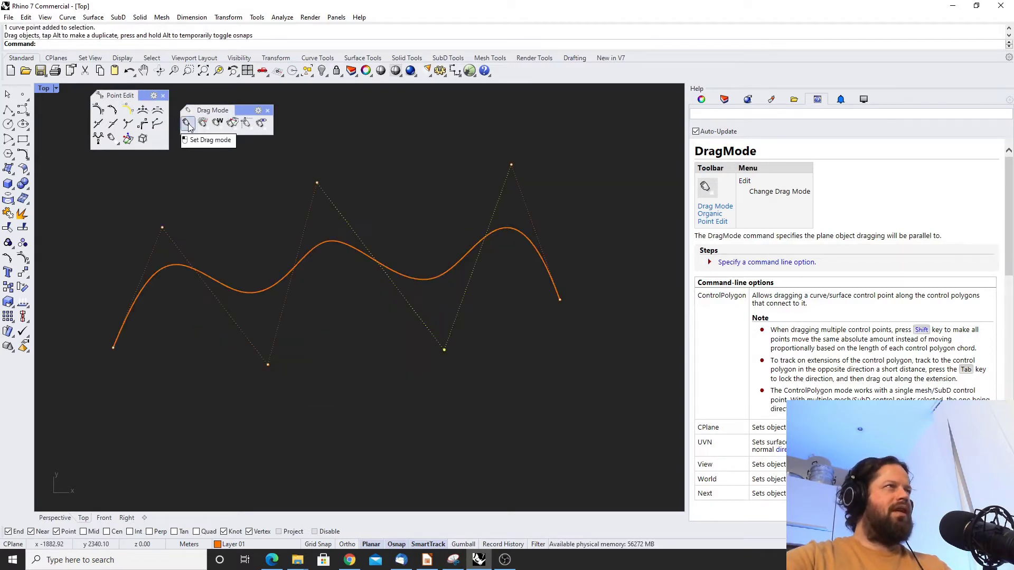
left_click(188, 124)
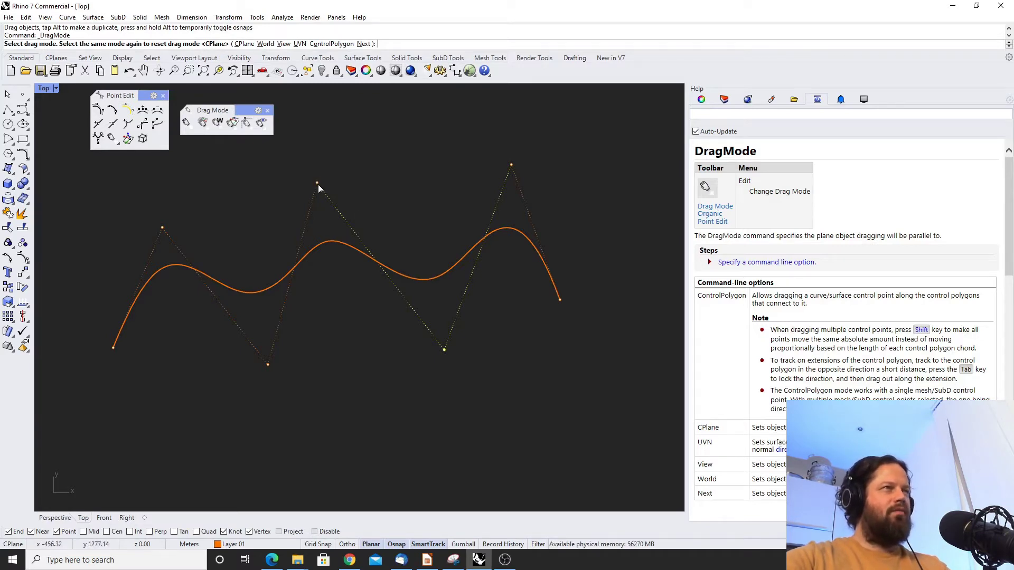
scroll(375, 270, "down", 3)
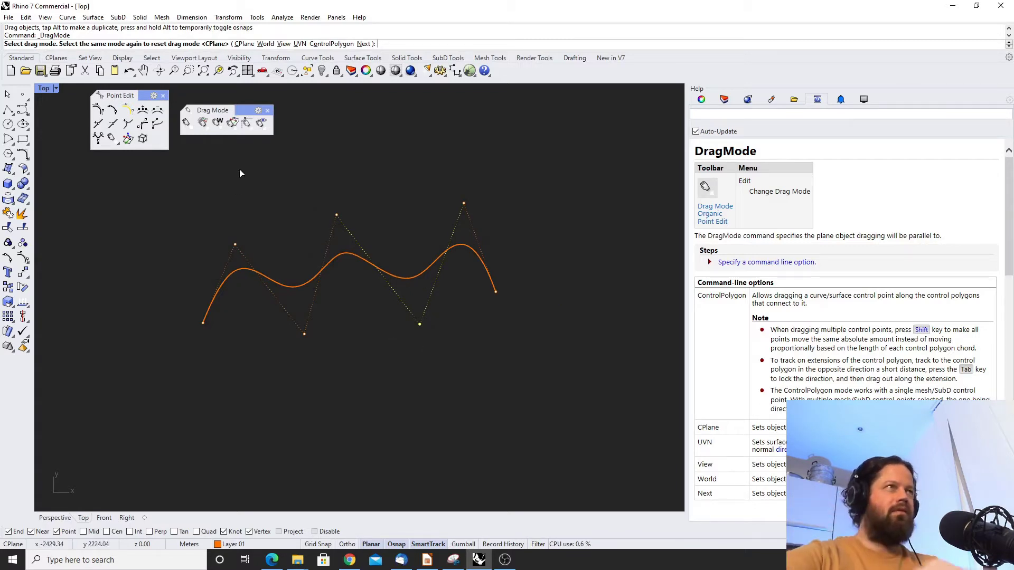
key("Return")
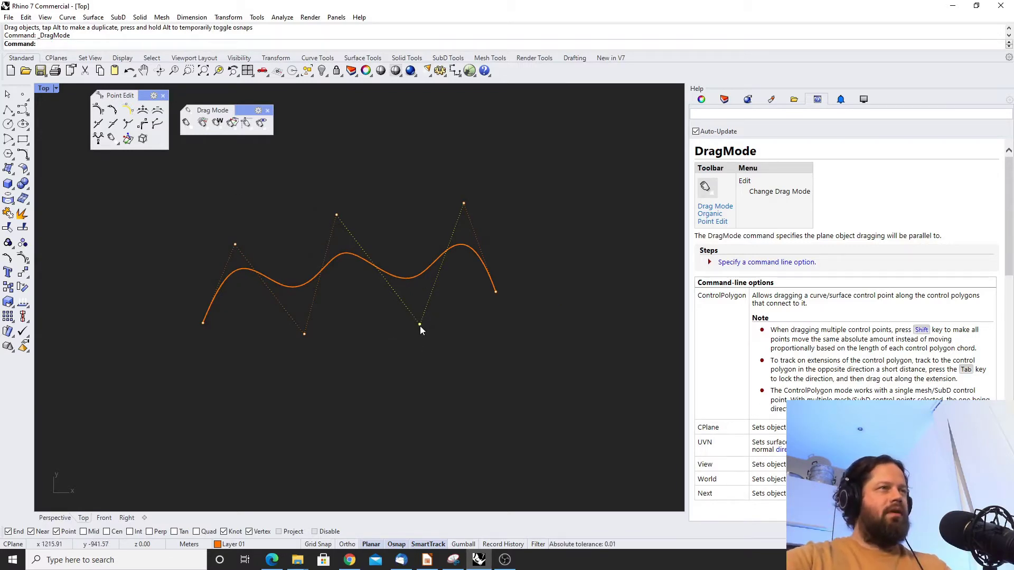
left_click_drag(421, 325, 390, 350)
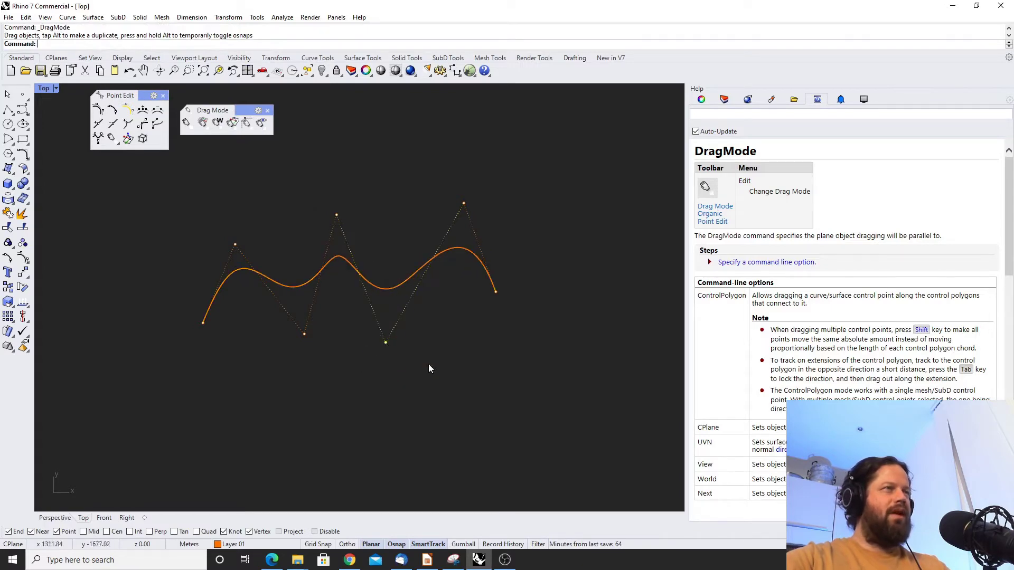
Show the curve in the maximized Perspective view and move its middle control points within the construction plane
double_click(48, 89)
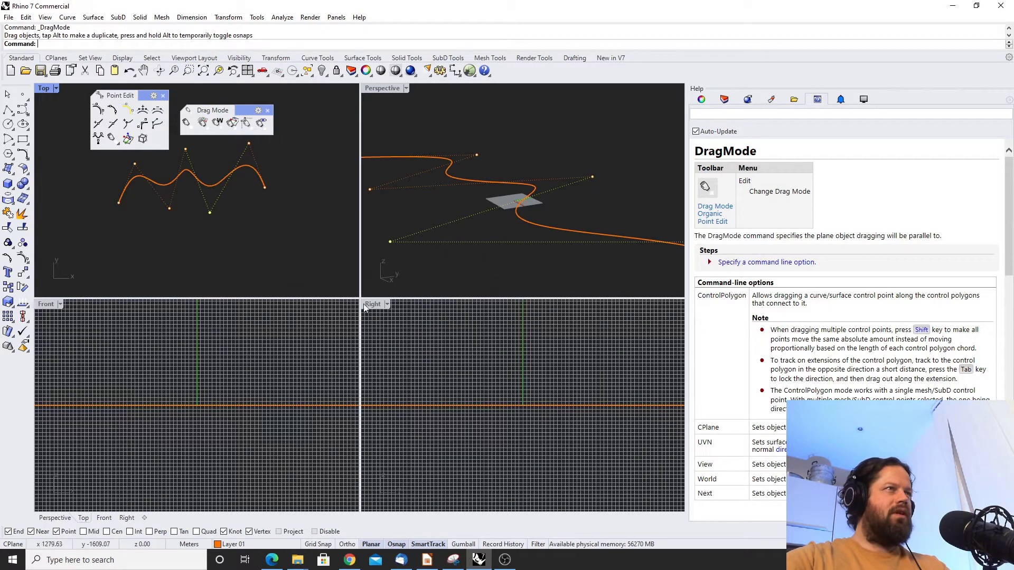
double_click(387, 90)
left_click_drag(293, 300, 330, 321)
right_click_drag(330, 322, 370, 248)
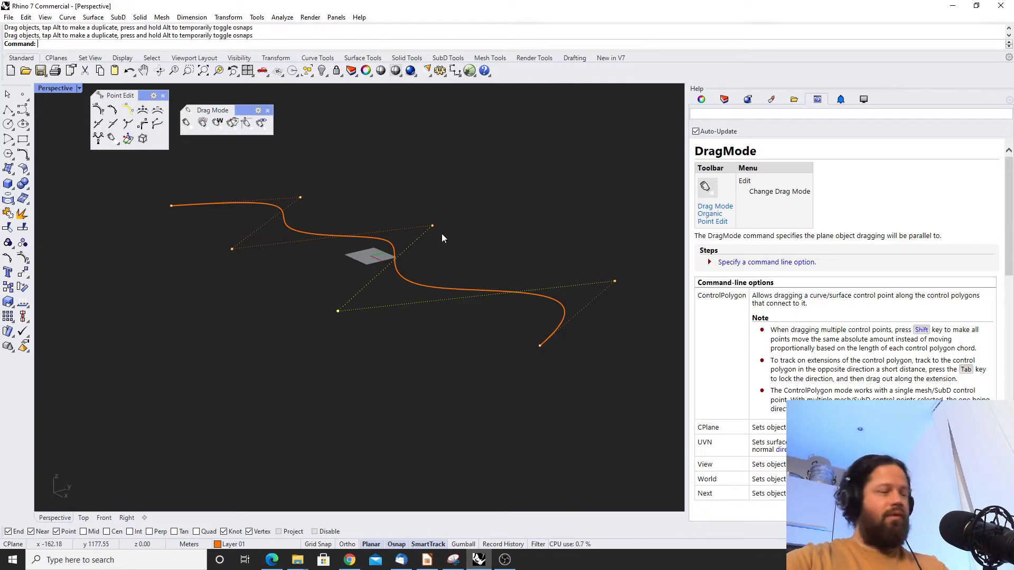
left_click(433, 227)
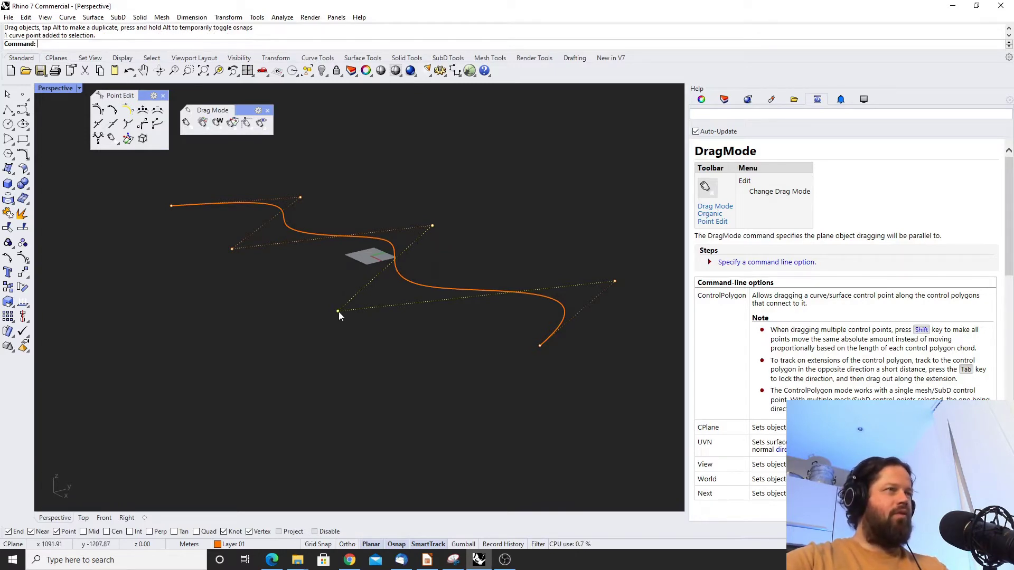
left_click(231, 249, "shift")
left_click_drag(431, 226, 238, 247)
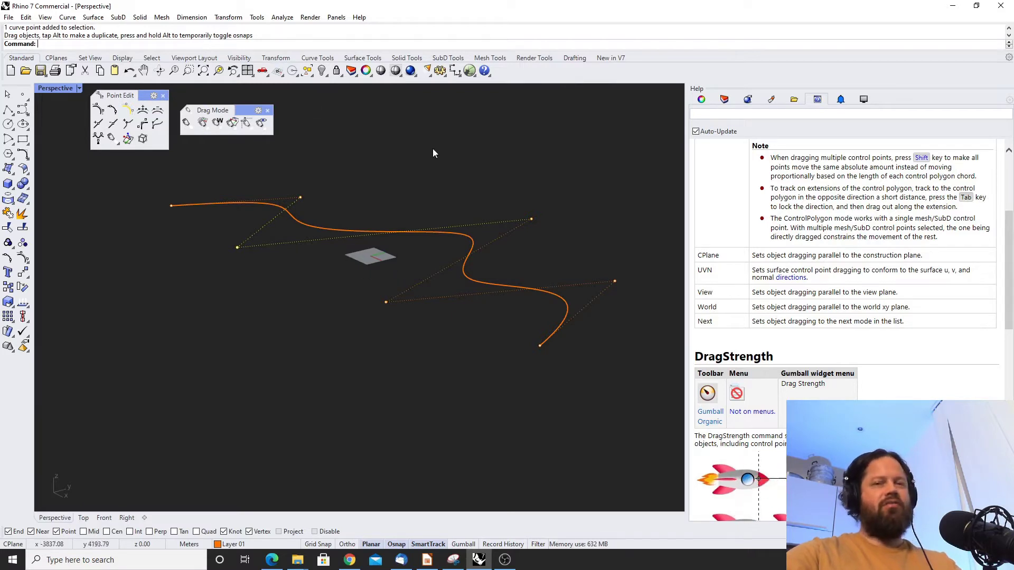
Set the construction plane to World Front and move the two foreground control points parallel to it, the first upward and the second downward
left_click(282, 77)
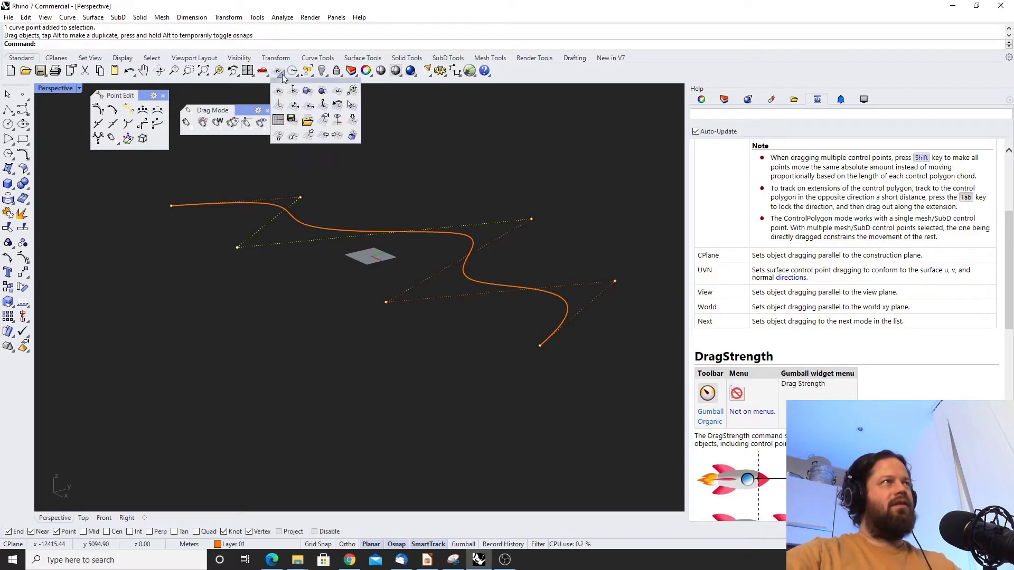
left_click(324, 135)
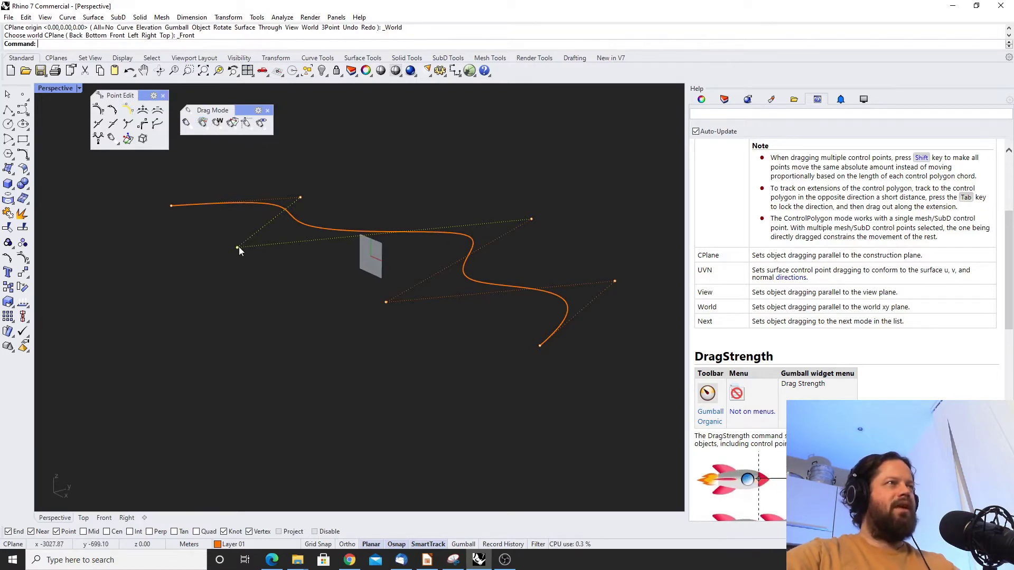
left_click_drag(238, 248, 258, 164)
right_click_drag(283, 298, 370, 254)
right_click_drag(328, 305, 439, 281)
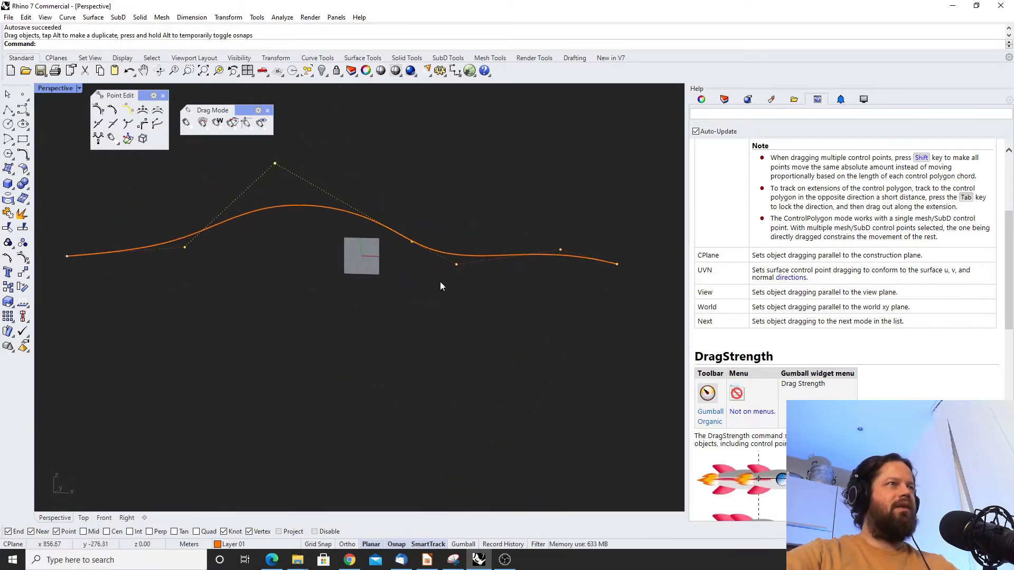
left_click_drag(458, 265, 364, 332)
right_click_drag(467, 359, 417, 380)
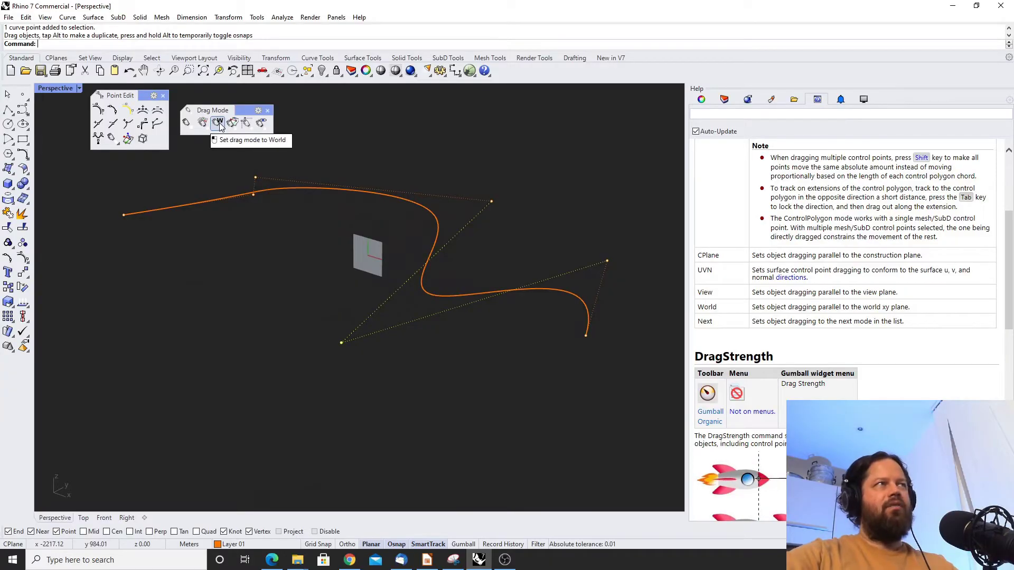
Set the drag mode to World and move the curve's foreground control point parallel to the world XY plane
left_click(220, 124)
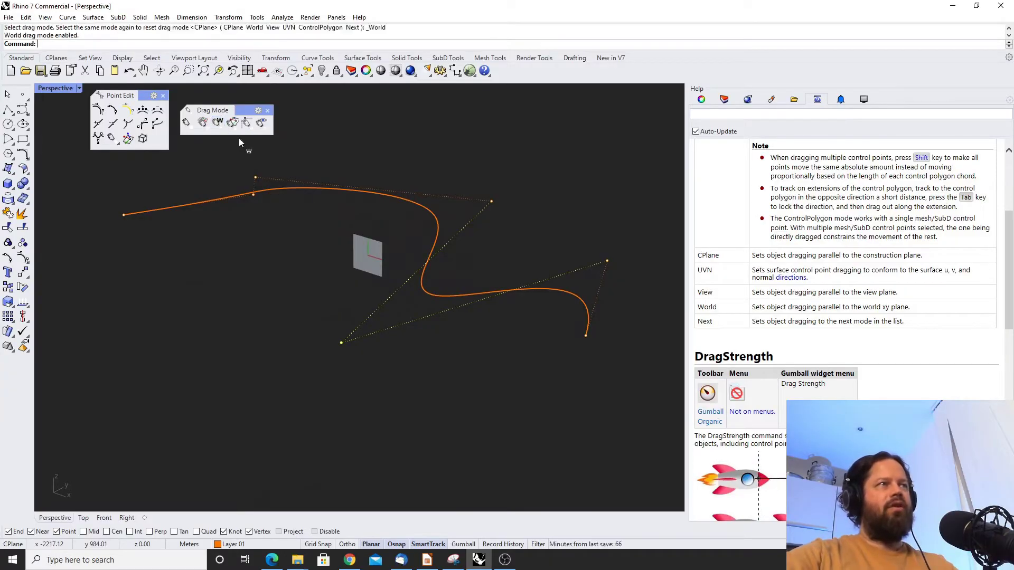
left_click_drag(341, 342, 255, 355)
right_click_drag(397, 381, 396, 317)
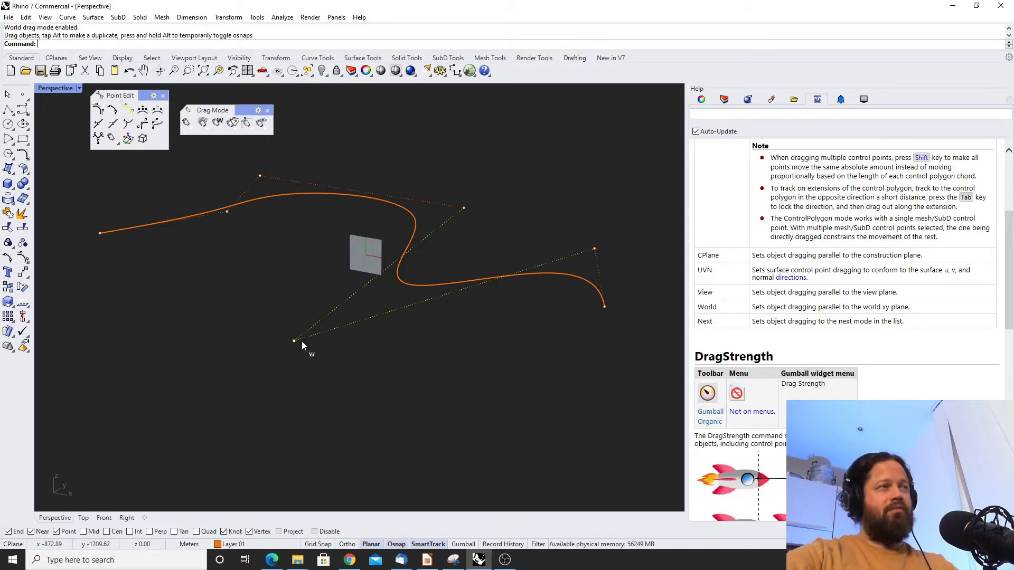
left_click_drag(294, 340, 263, 368)
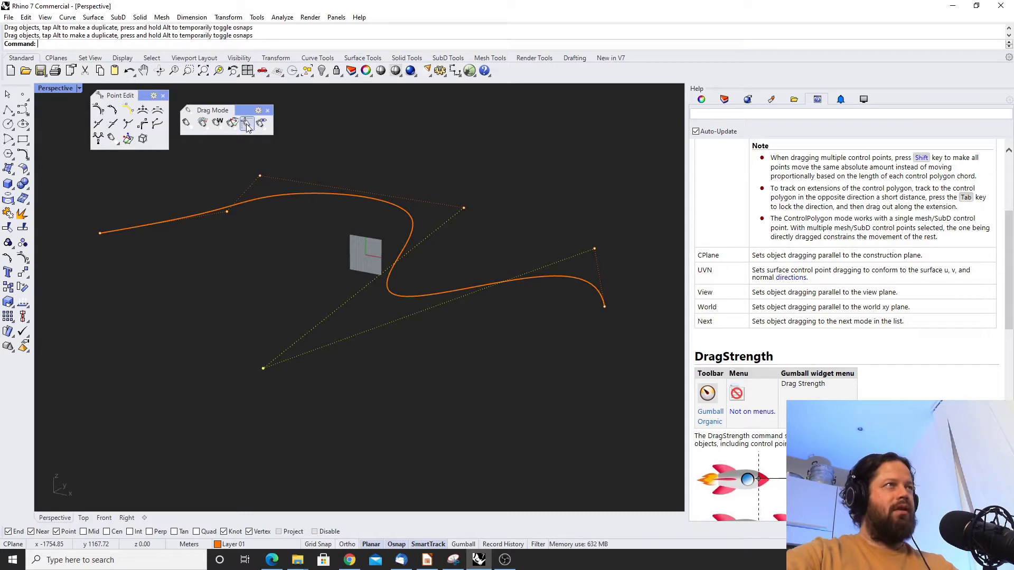
Set the drag mode to ControlPolygon
left_click(247, 127)
scroll(407, 250, "down", 3)
scroll(401, 243, "up", 2)
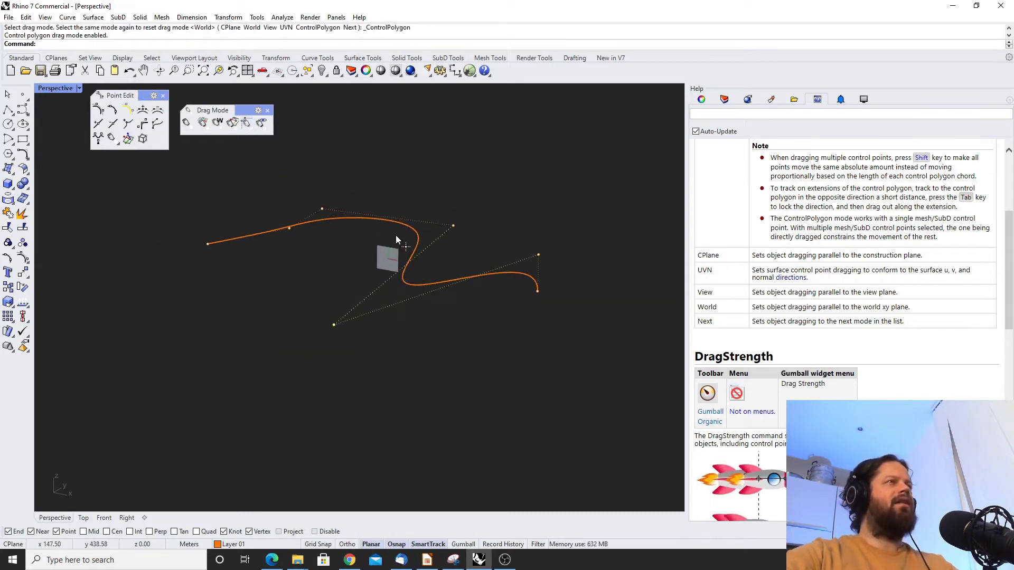
scroll(396, 240, "up", 2)
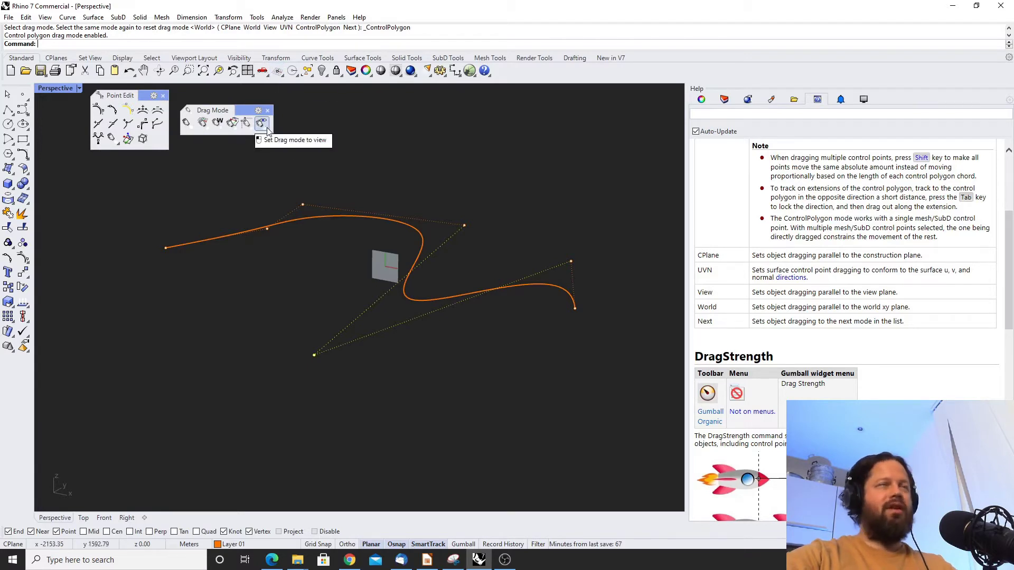
Set the drag mode to View and move several of the curve's interior control points parallel to the view plane
left_click(262, 123)
right_click_drag(296, 204, 309, 209)
left_click_drag(309, 208, 294, 364)
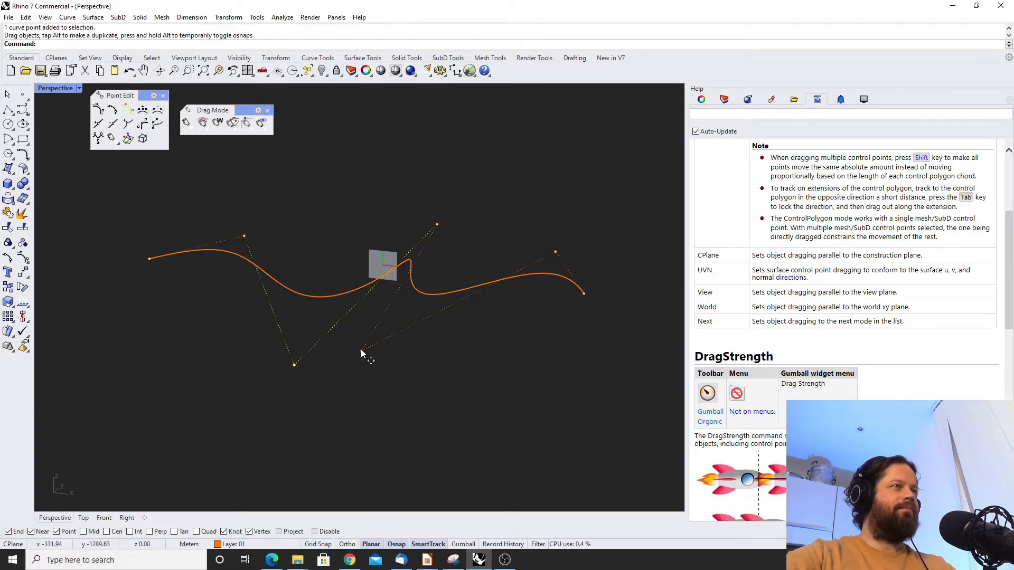
left_click_drag(362, 351, 371, 145)
right_click_drag(510, 360, 303, 362)
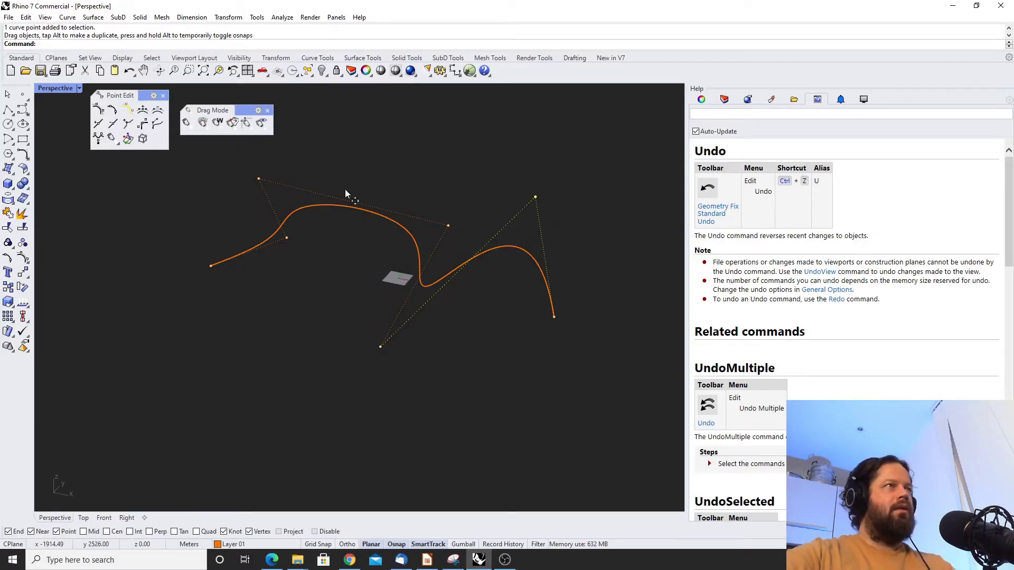
Set the drag mode to ControlPolygon and slide the control point above the curve's last crest outward along its polygon line
left_click(246, 124)
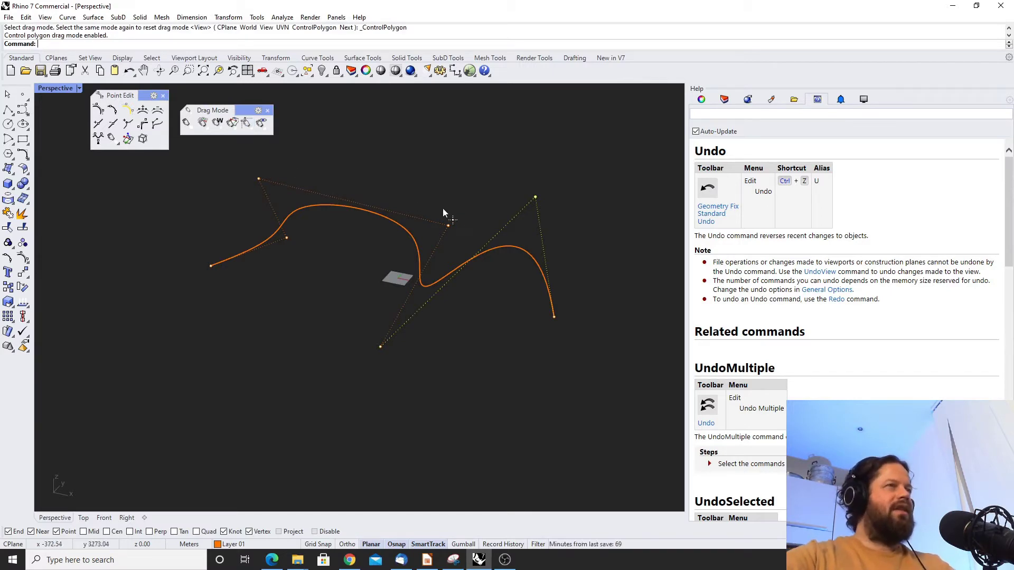
left_click_drag(535, 198, 531, 167)
Add three more interior control points to the selection and slide all four proportionally inward along the control polygon
left_click(379, 344)
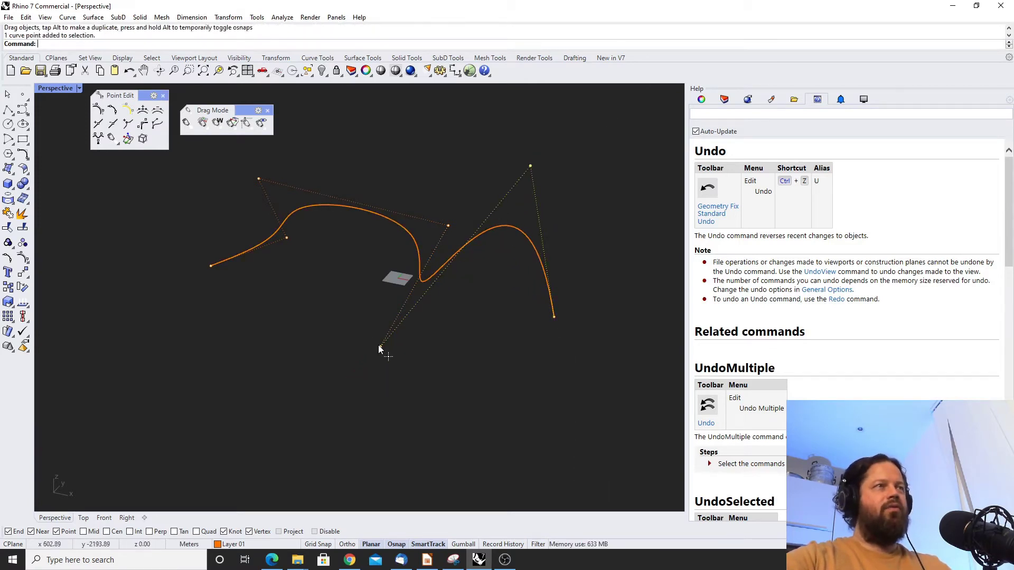
left_click(446, 226)
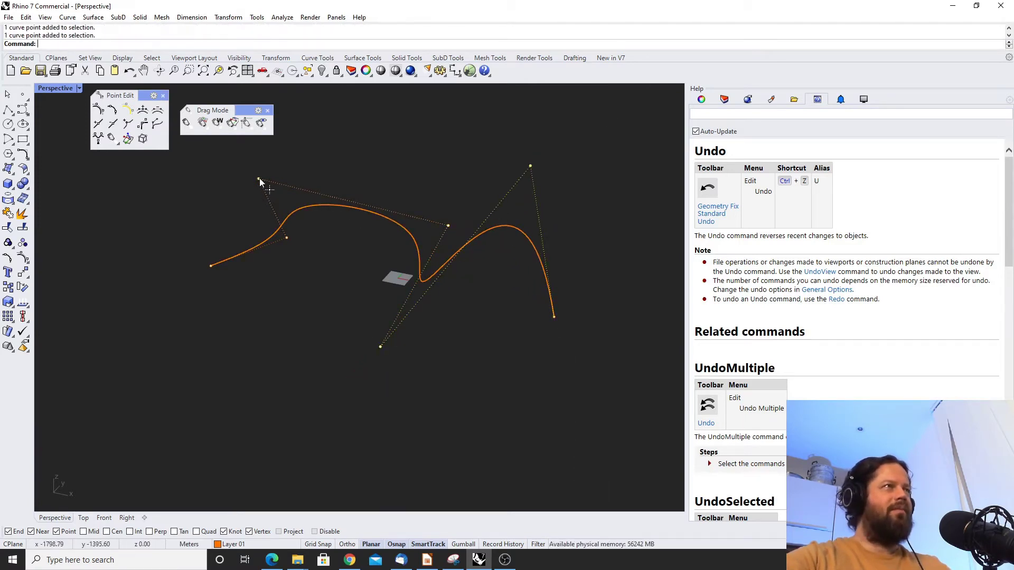
left_click_drag(506, 226, 468, 235)
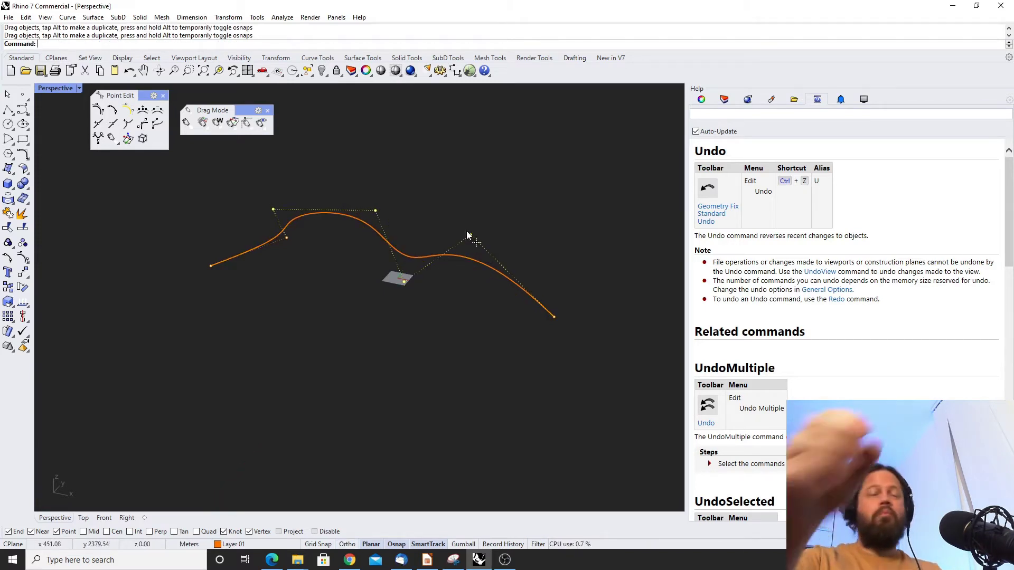
right_click_drag(468, 233, 502, 341)
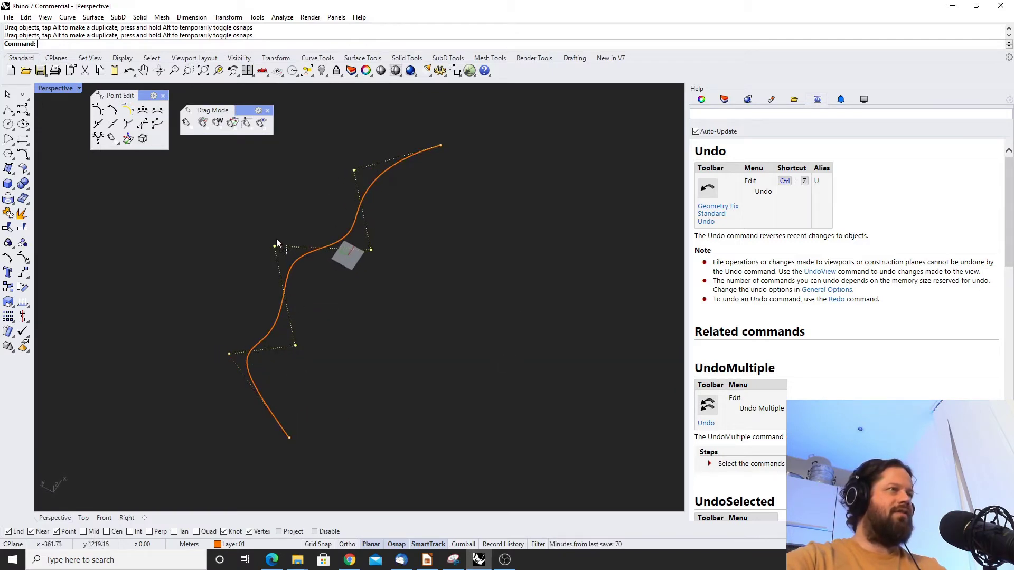
right_click_drag(278, 242, 514, 274)
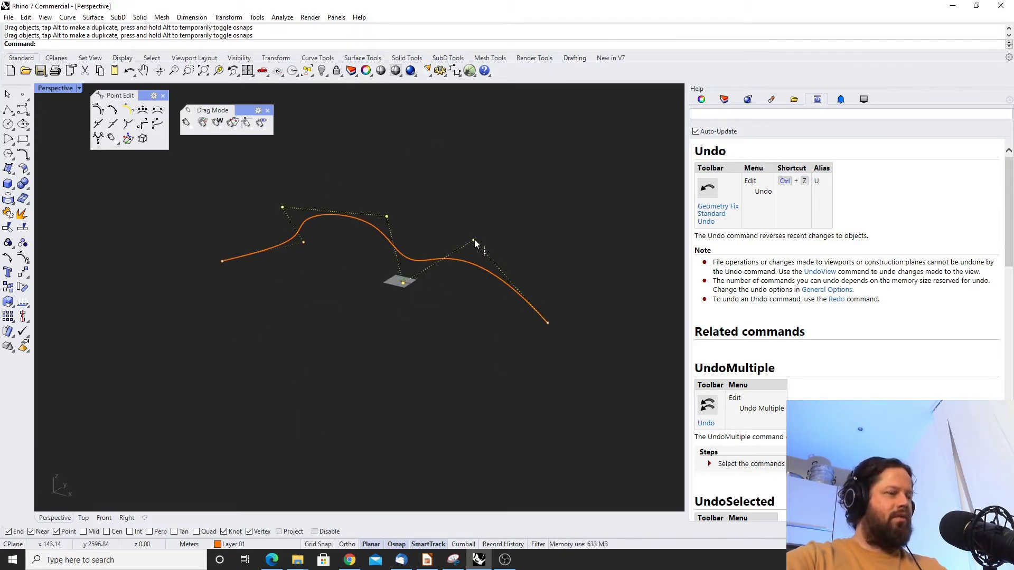
Slide the four selected control points upward by the same absolute amount along the control polygon, moving the group together
mouse_move(474, 241)
left_mouse_down("shift")
mouse_move(403, 283)
mouse_move(471, 227)
mouse_move(402, 284)
mouse_move(467, 239)
left_mouse_up("shift")
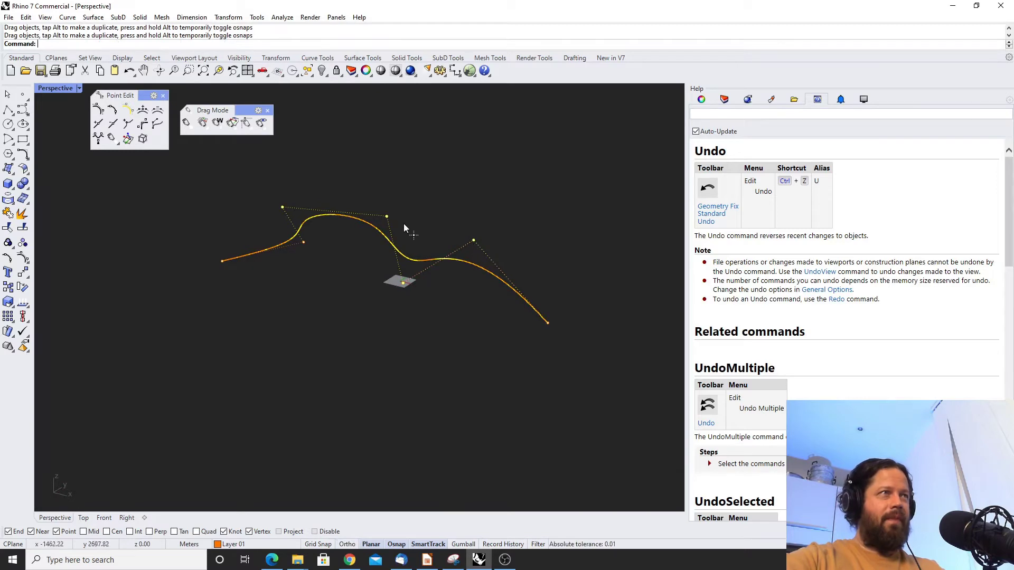
left_click_drag(387, 216, 387, 163, "shift")
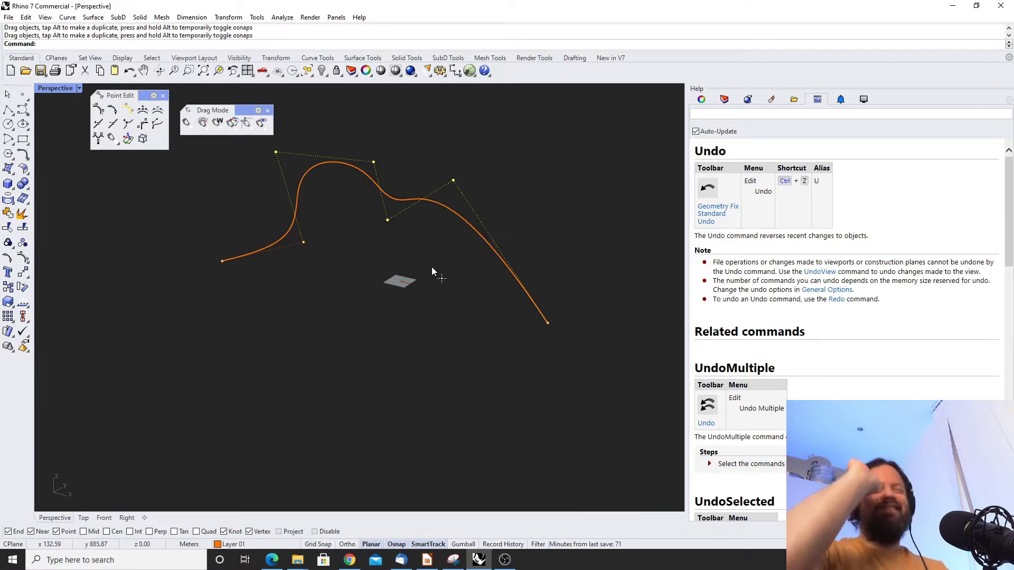
right_click_drag(429, 271, 421, 227)
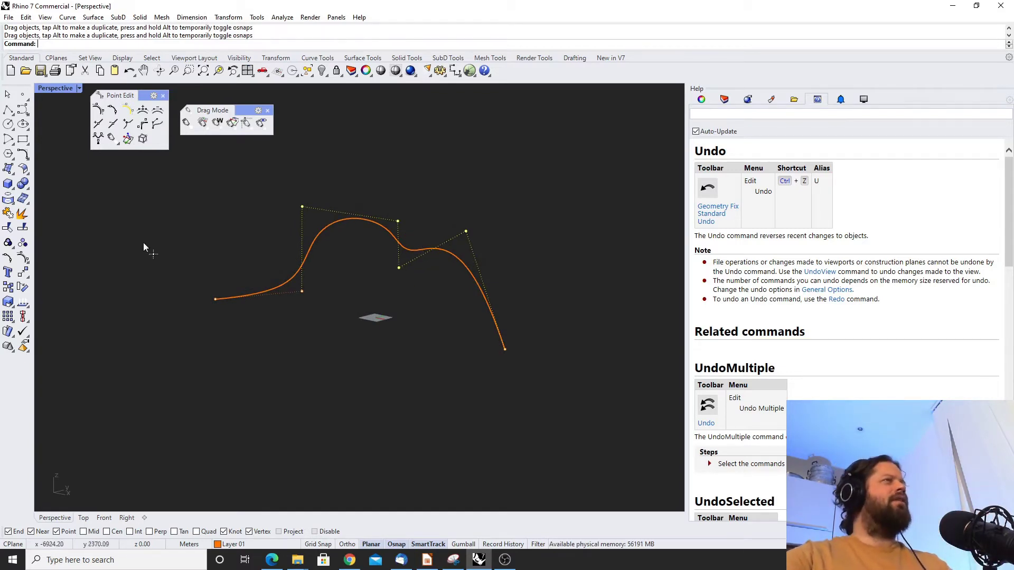
left_click_drag(207, 114, 276, 125)
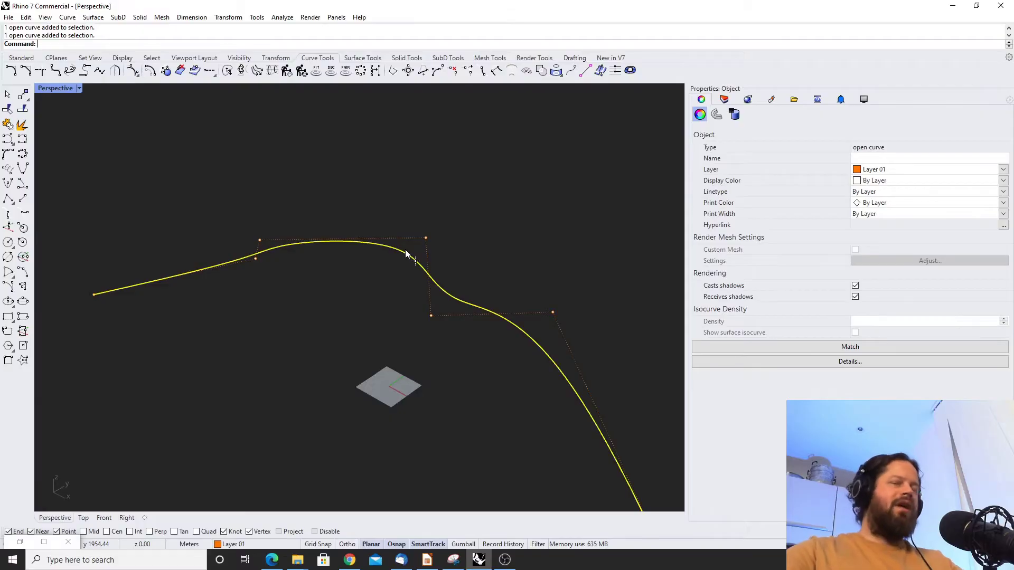
Move the control point next to the curve's start down and outward to form a dip at that end
scroll(401, 249, "down", 4)
scroll(291, 259, "up", 2)
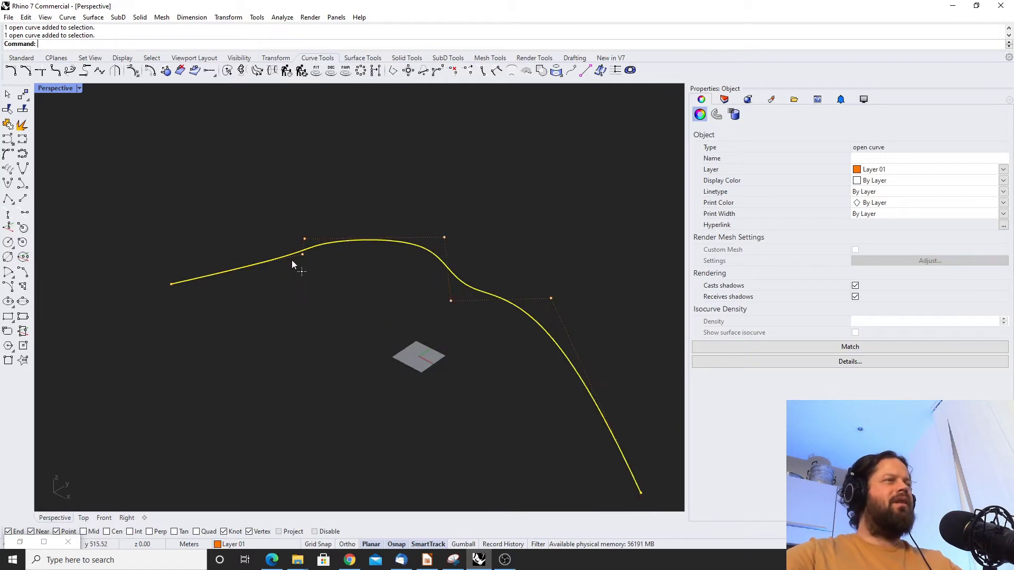
left_click_drag(304, 256, 232, 316)
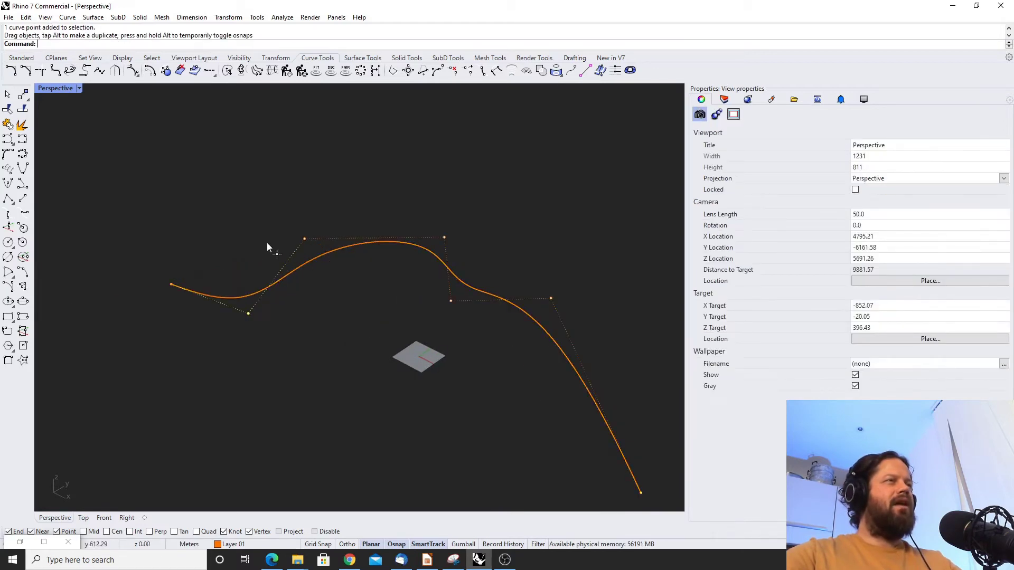
scroll(275, 251, "down", 3)
scroll(306, 232, "up", 2)
left_click_drag(308, 229, 317, 205)
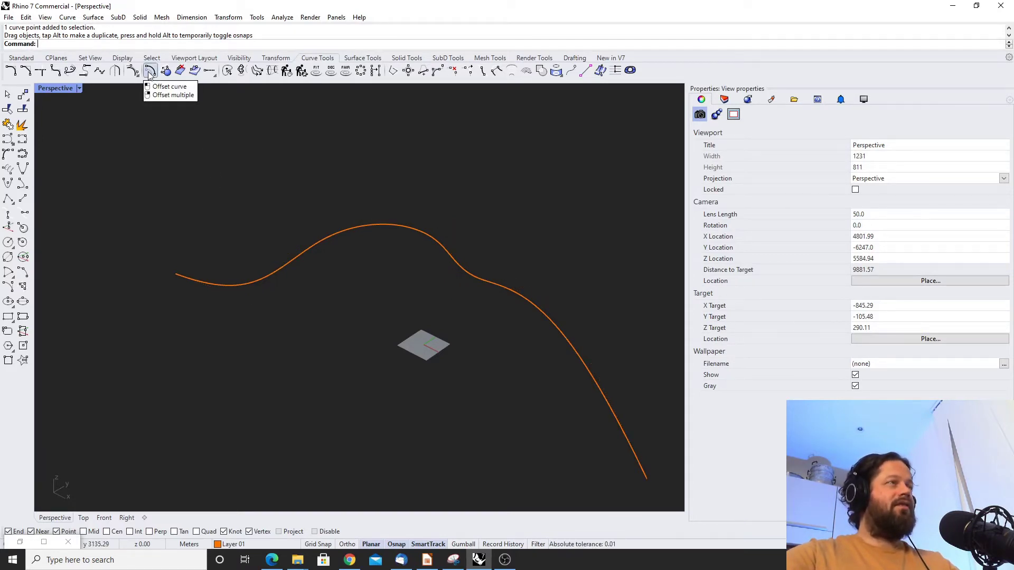
Examine the reshaped curve and its control points from several viewing angles, including nearly side-on
left_click(396, 225)
scroll(419, 260, "down", 2)
scroll(419, 242, "up", 4)
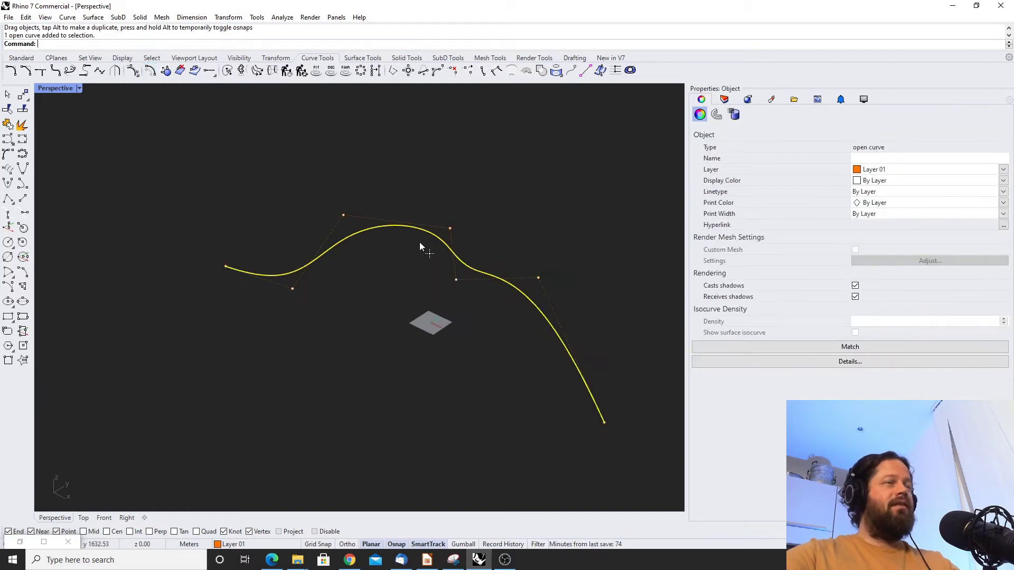
right_click_drag(420, 242, 399, 258)
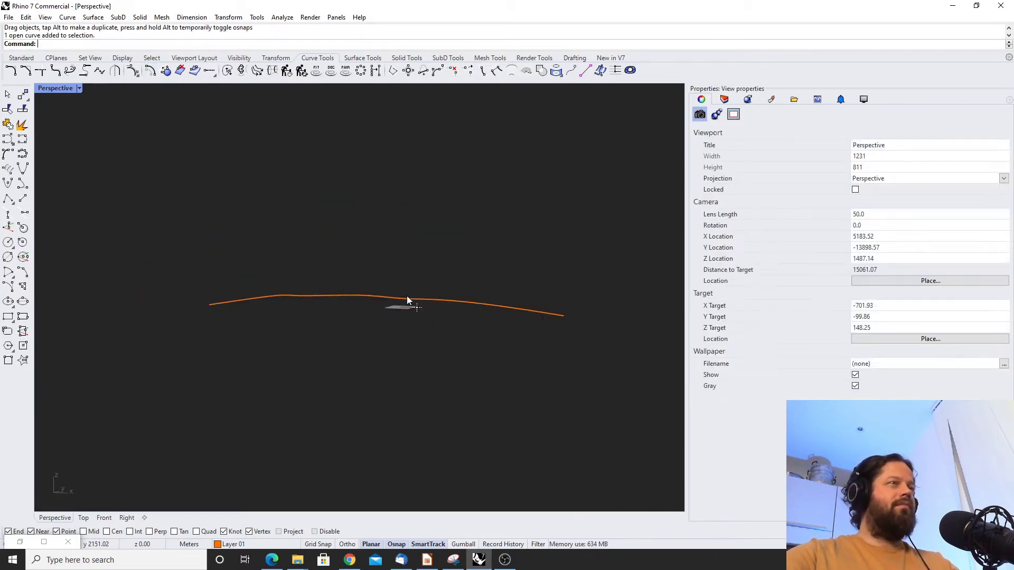
left_click(407, 296)
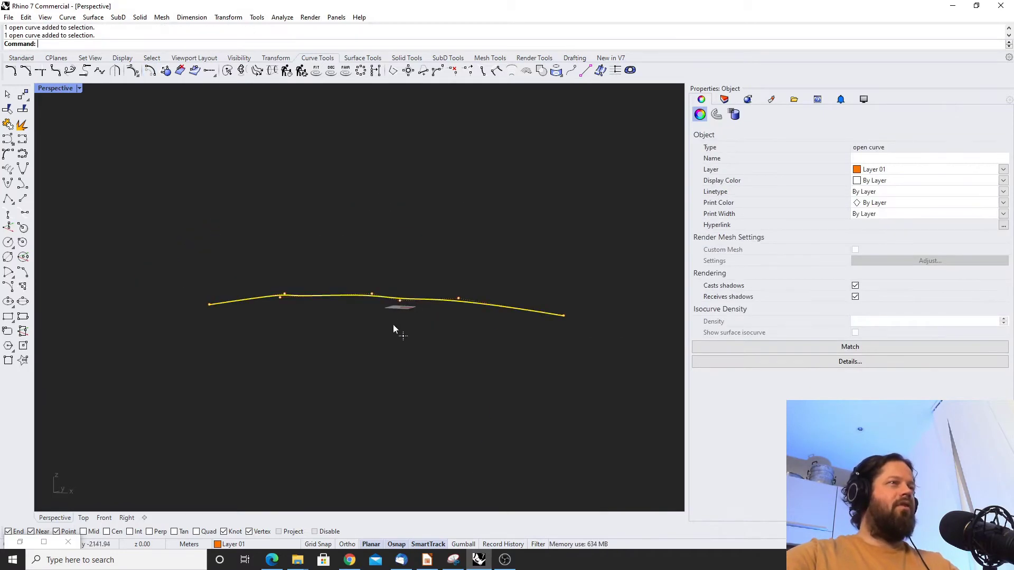
right_click_drag(393, 324, 580, 327)
left_click(386, 279)
scroll(440, 347, "up", 2)
left_click(390, 286)
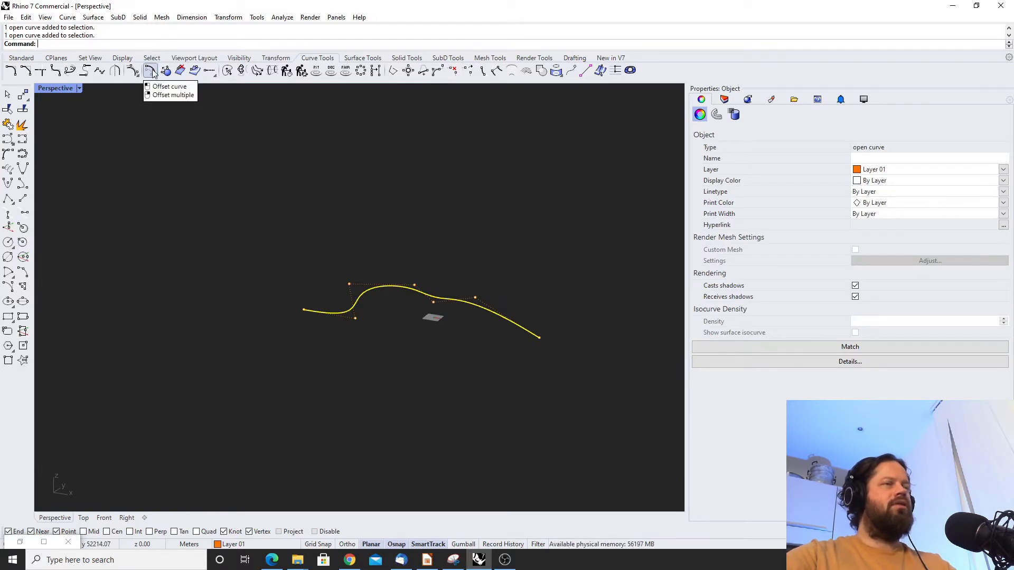
right_click_drag(327, 338, 352, 341)
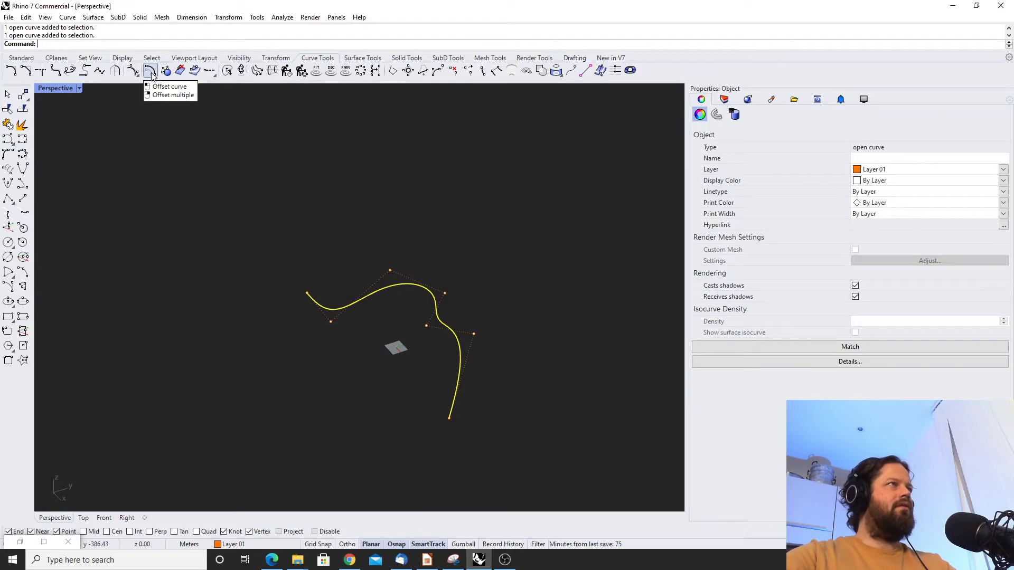
Try offsetting the curve with an offset distance of 10 m
left_click(165, 70)
key("Escape")
key("Escape")
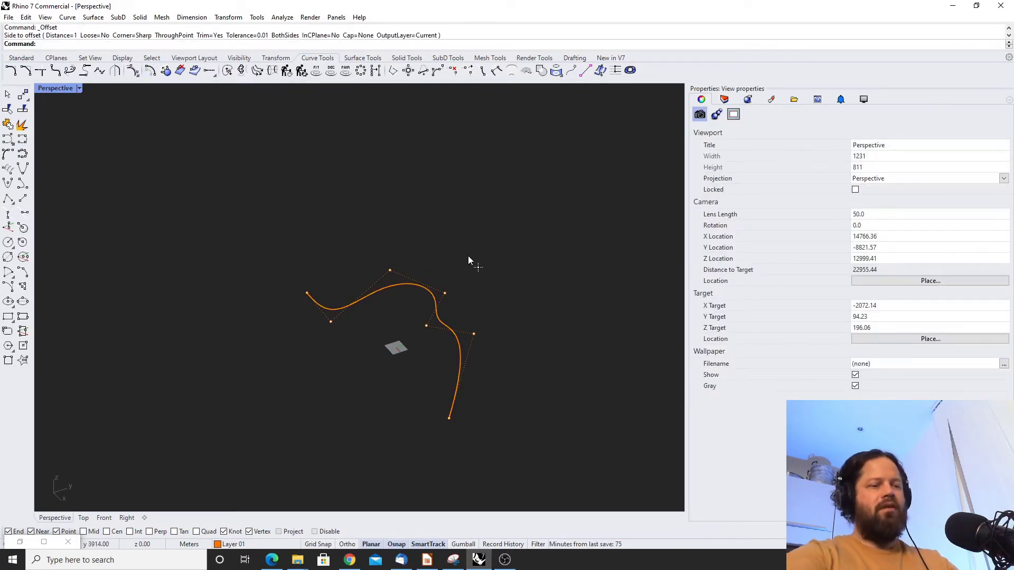
key("Return")
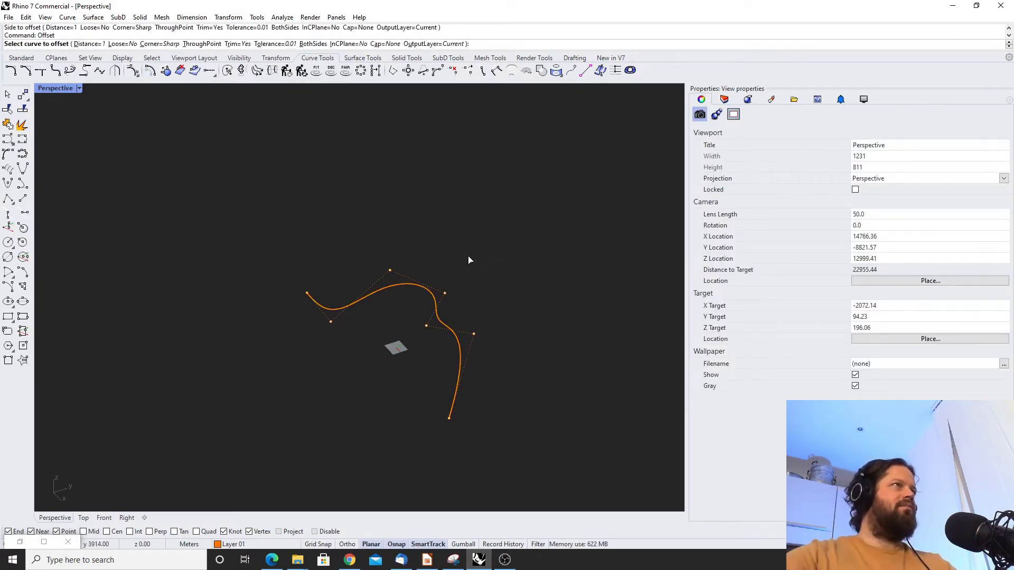
left_click(88, 44)
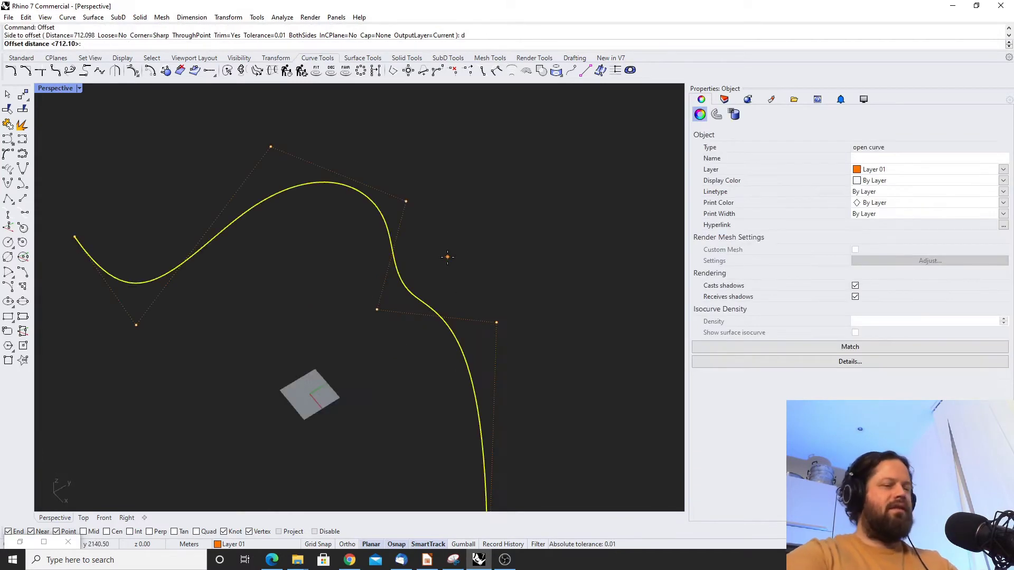
key("Return")
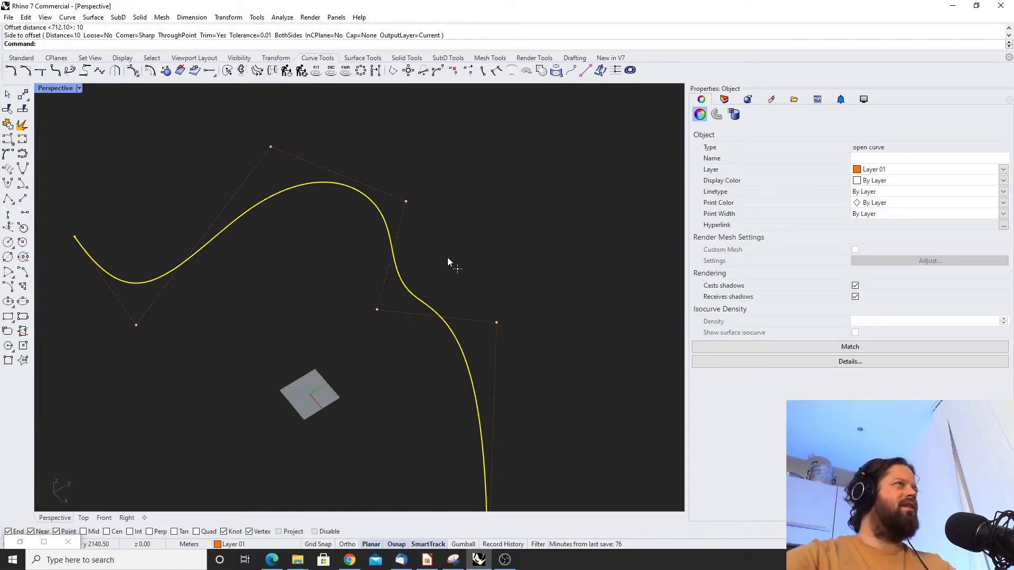
left_click(447, 258)
Offset the curve by 50 m toward its outer side, with Loose set to No
left_click(399, 275)
key("Return")
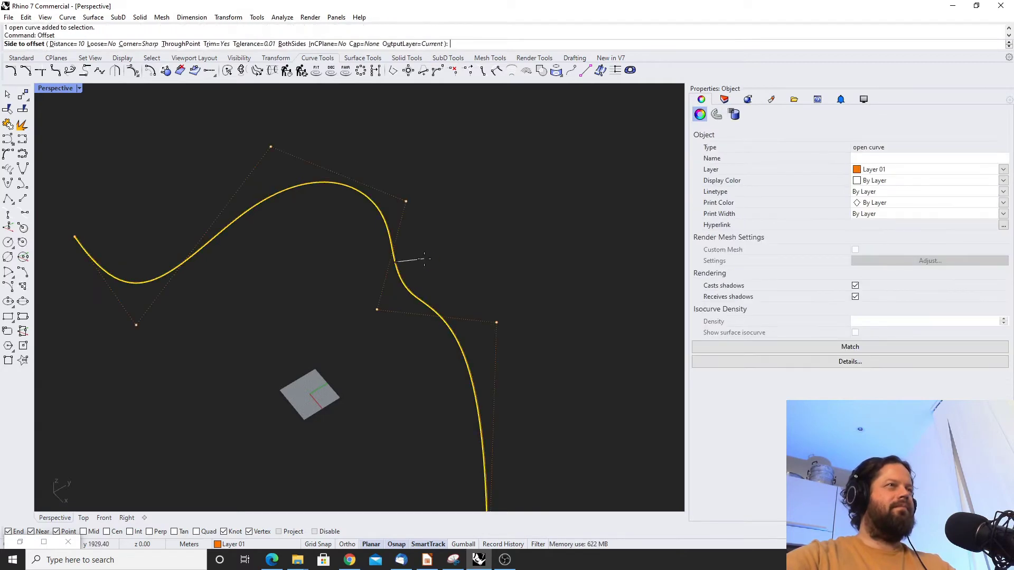
scroll(460, 251, "up", 8)
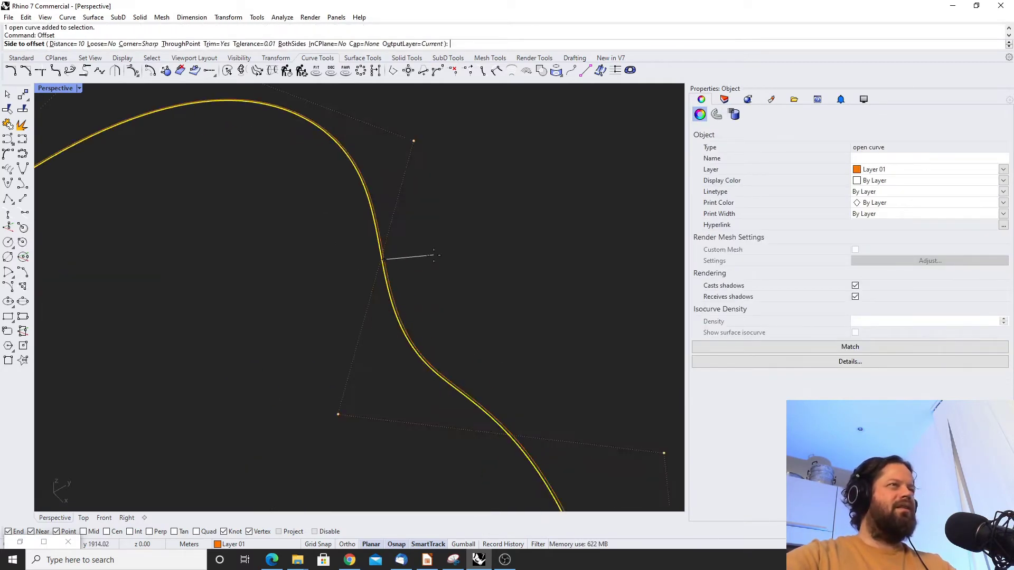
scroll(449, 257, "down", 6)
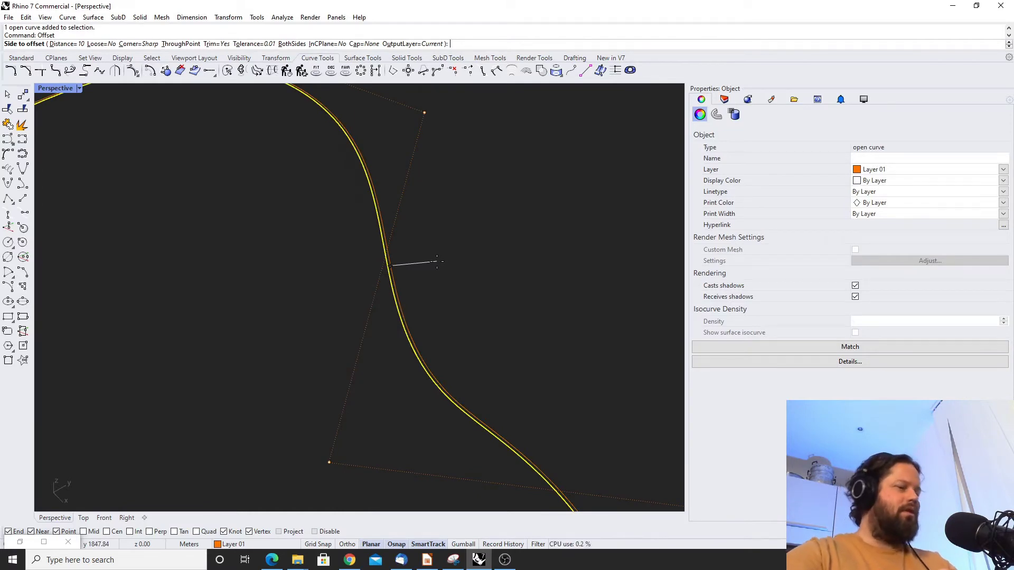
key("Return")
type("2")
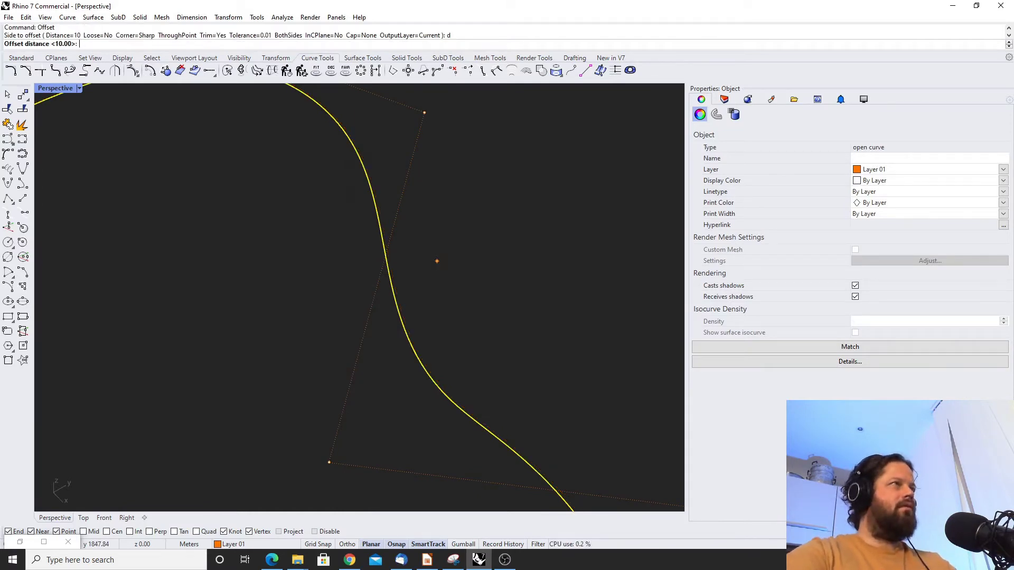
key("Return")
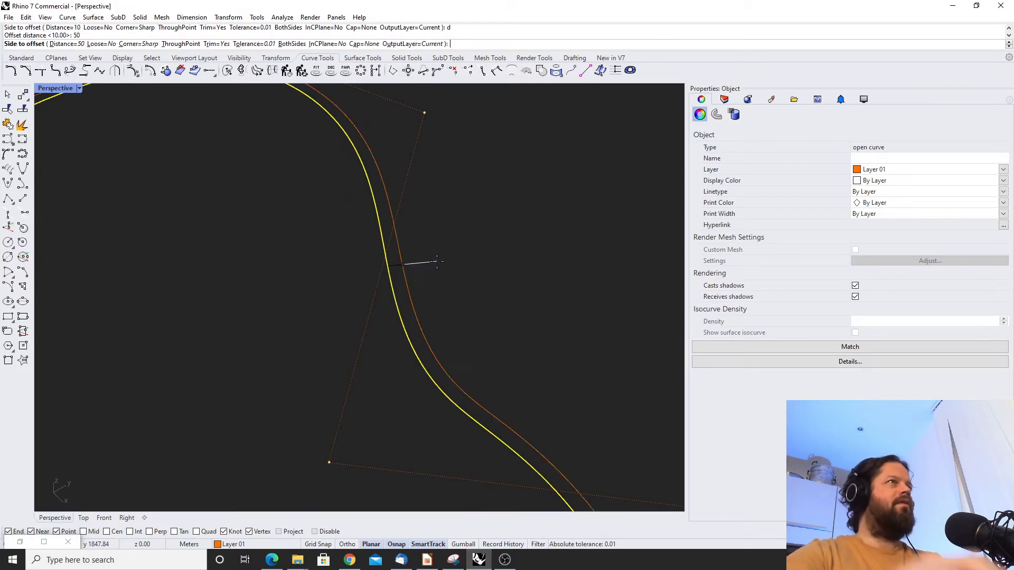
scroll(604, 320, "down", 6)
scroll(505, 266, "down", 2)
right_click_drag(506, 266, 498, 233)
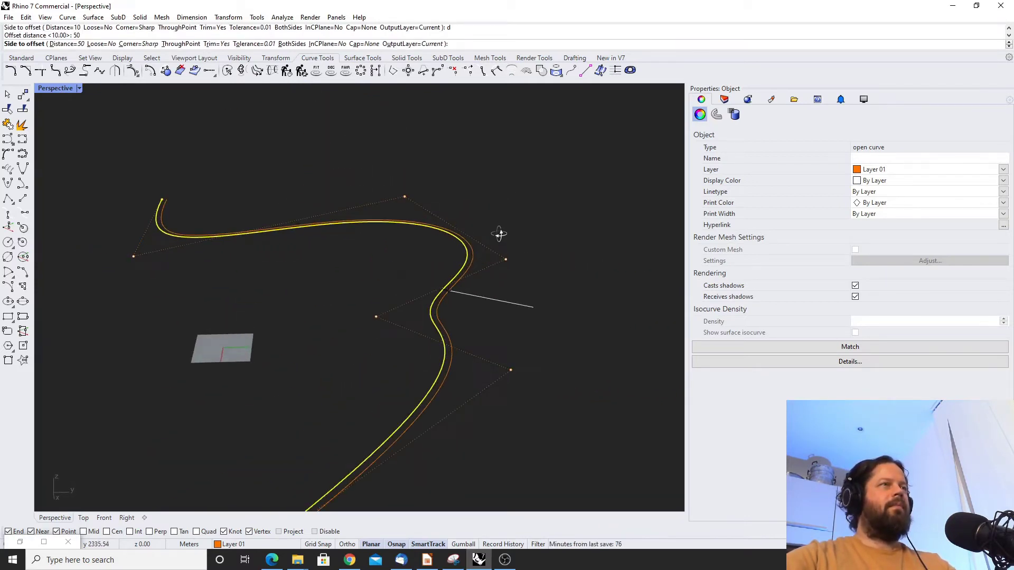
scroll(480, 348, "up", 4)
left_click(498, 268)
scroll(497, 263, "down", 5)
key("Escape")
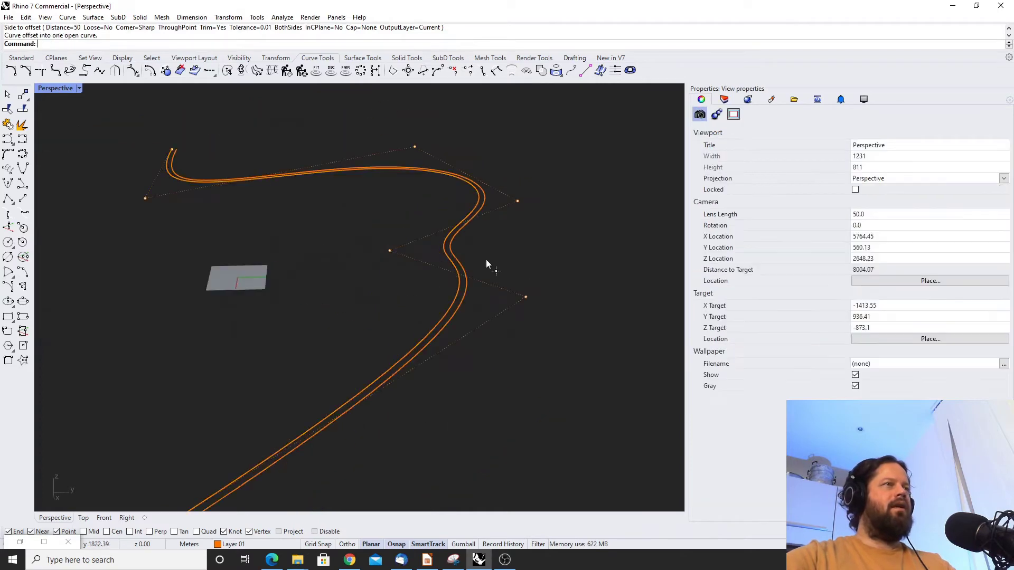
key("Escape")
Examine the offset curve's control points and its spacing from the original curve up close and from another angle
scroll(458, 260, "up", 5)
scroll(433, 267, "up", 5)
double_click(408, 275)
scroll(429, 269, "down", 4)
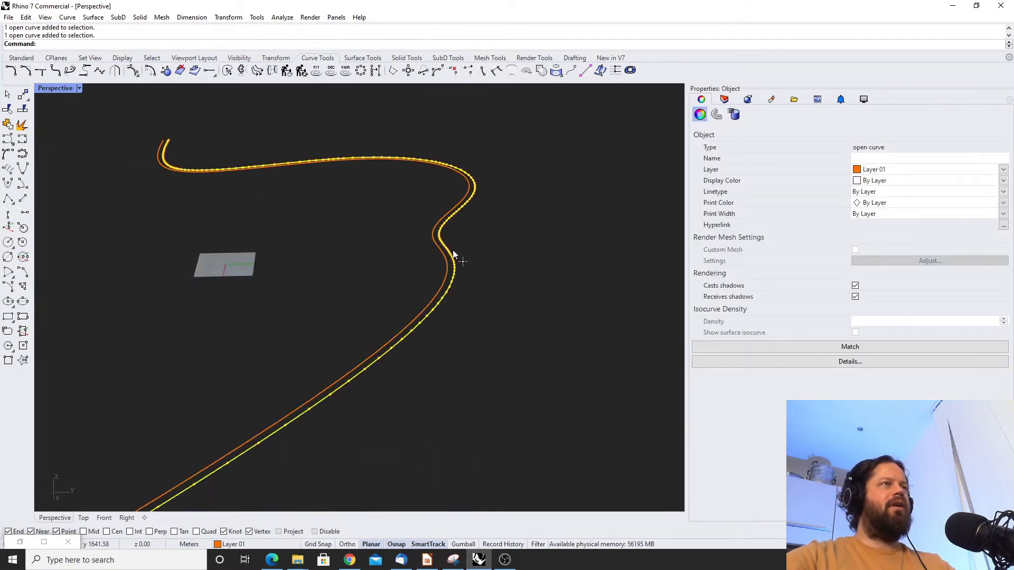
right_click_drag(452, 251, 426, 259)
scroll(427, 259, "down", 2)
scroll(460, 257, "up", 3)
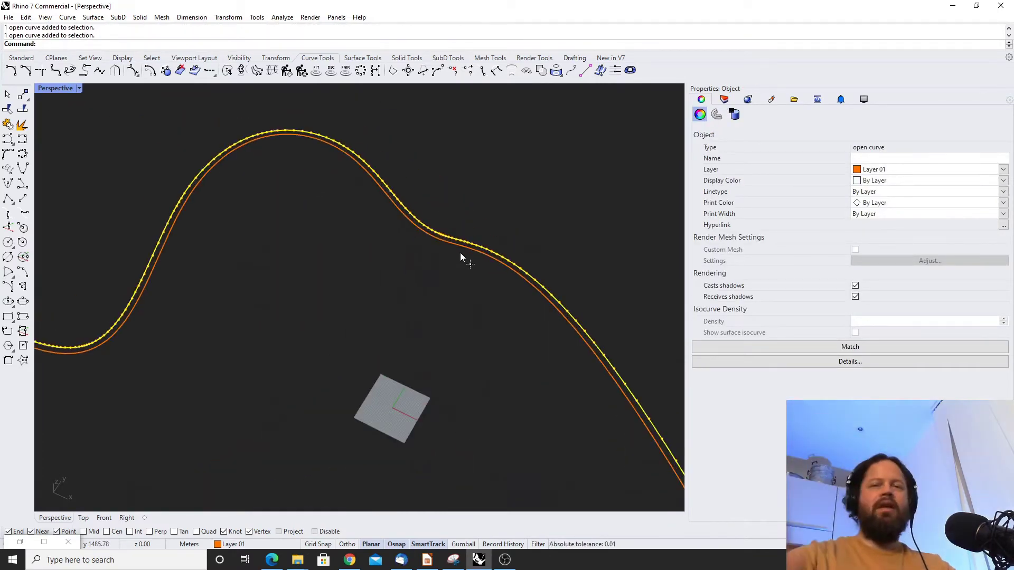
key("Escape")
scroll(454, 221, "up", 5)
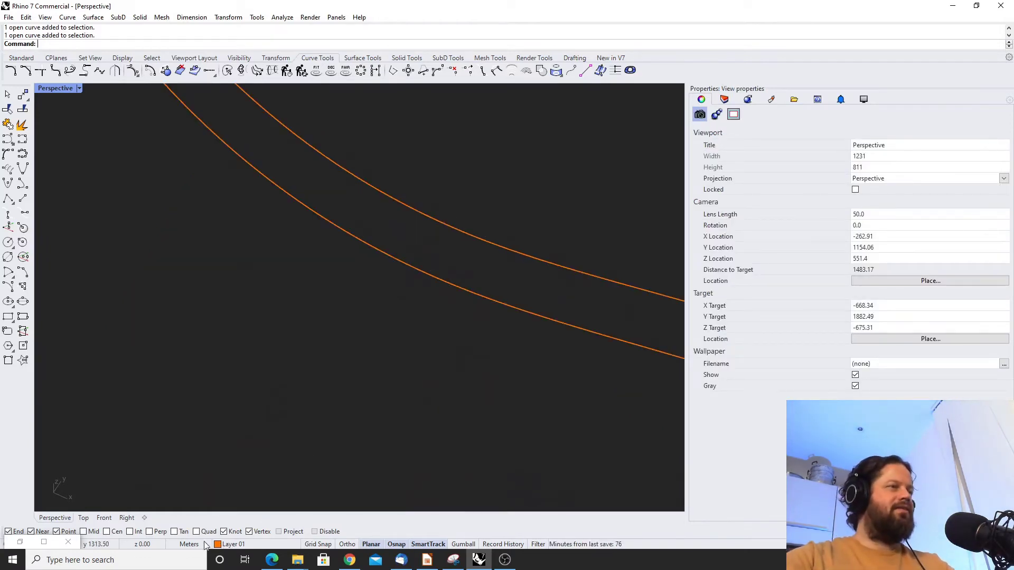
scroll(442, 191, "down", 5)
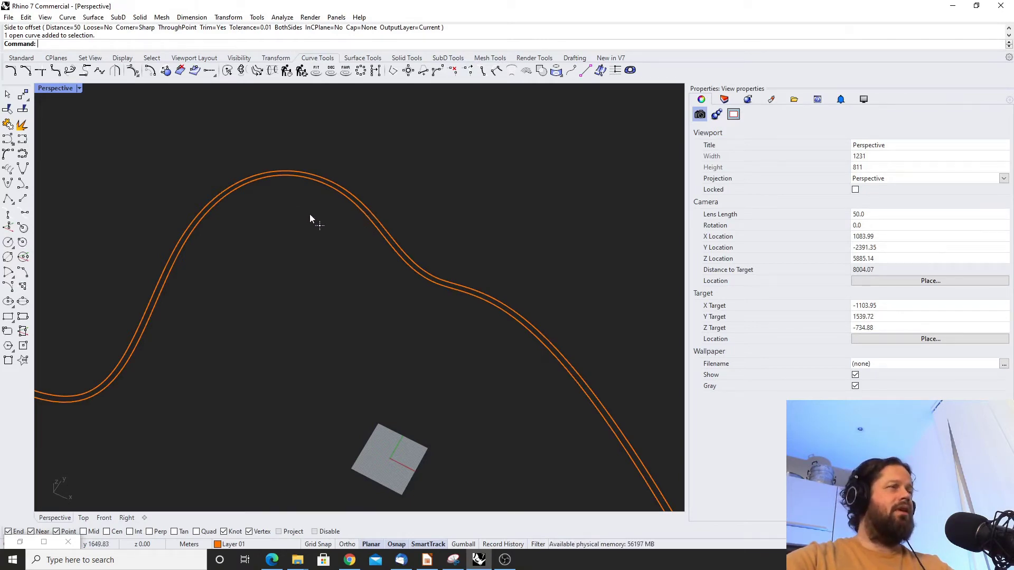
Offset the original curve by 50 m toward its inner side, opposite the first offset
left_click(360, 212)
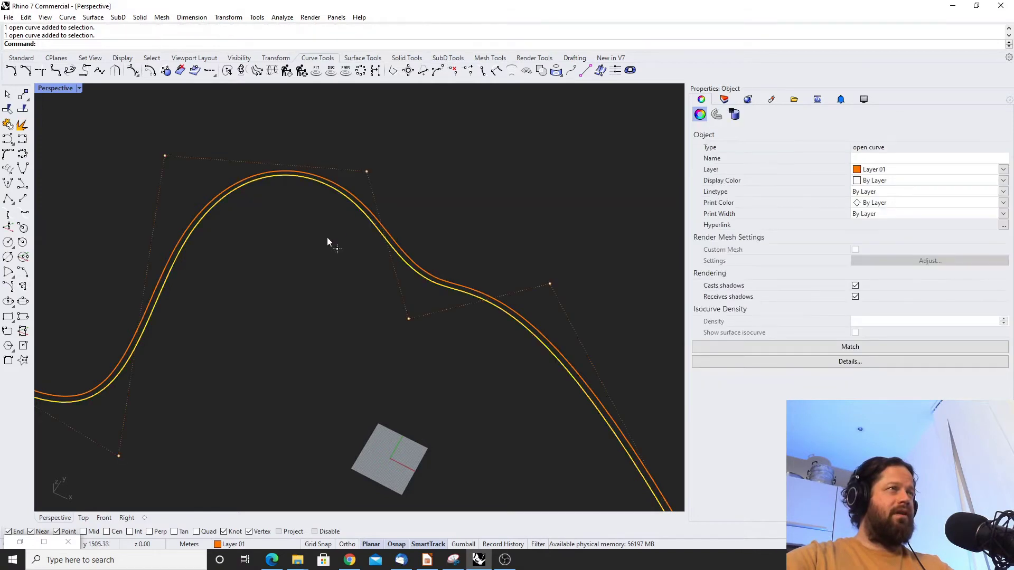
right_click(356, 226)
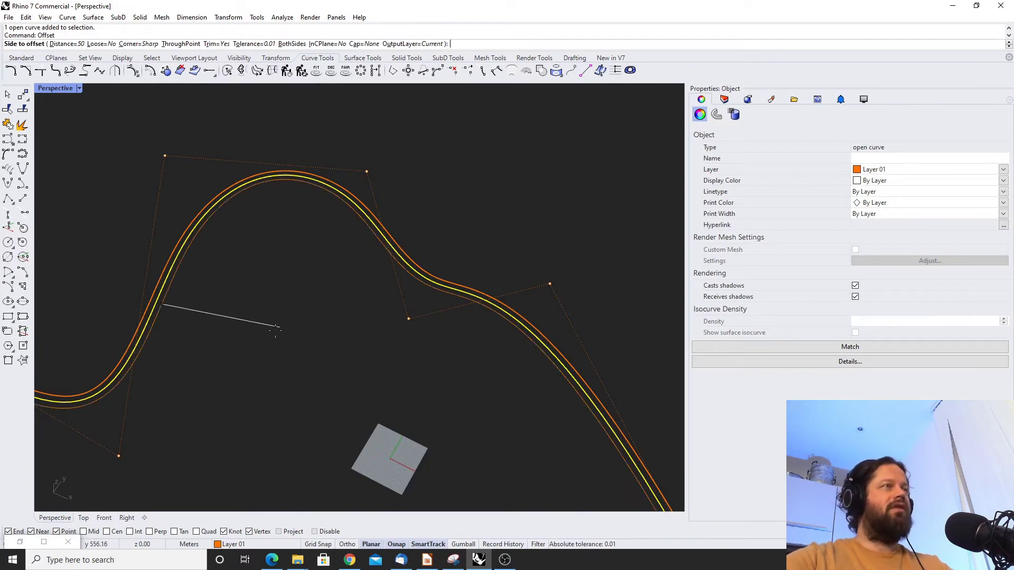
left_click(290, 342)
scroll(301, 301, "down", 3)
scroll(312, 260, "up", 6)
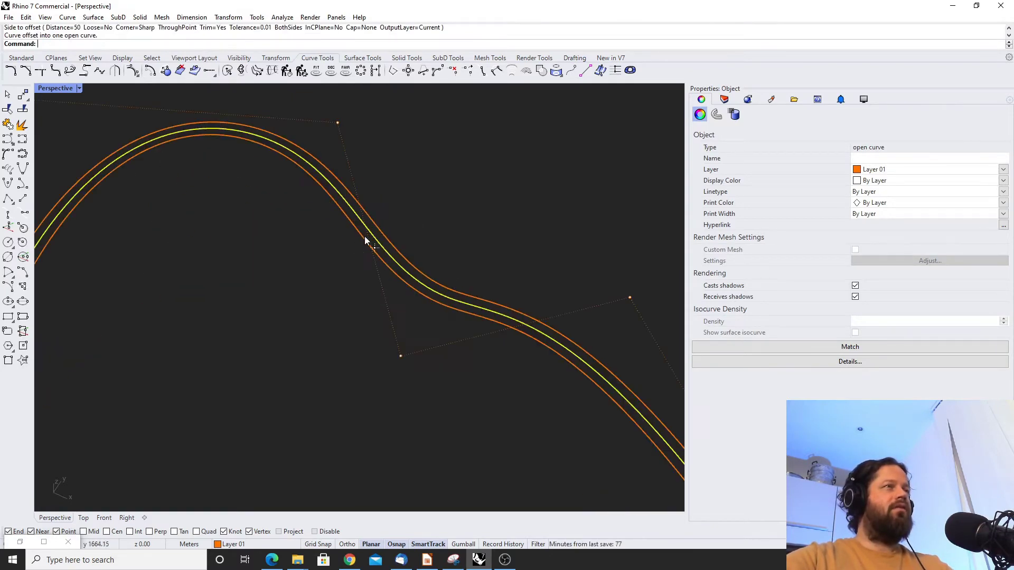
scroll(328, 199, "down", 3)
scroll(368, 221, "up", 2)
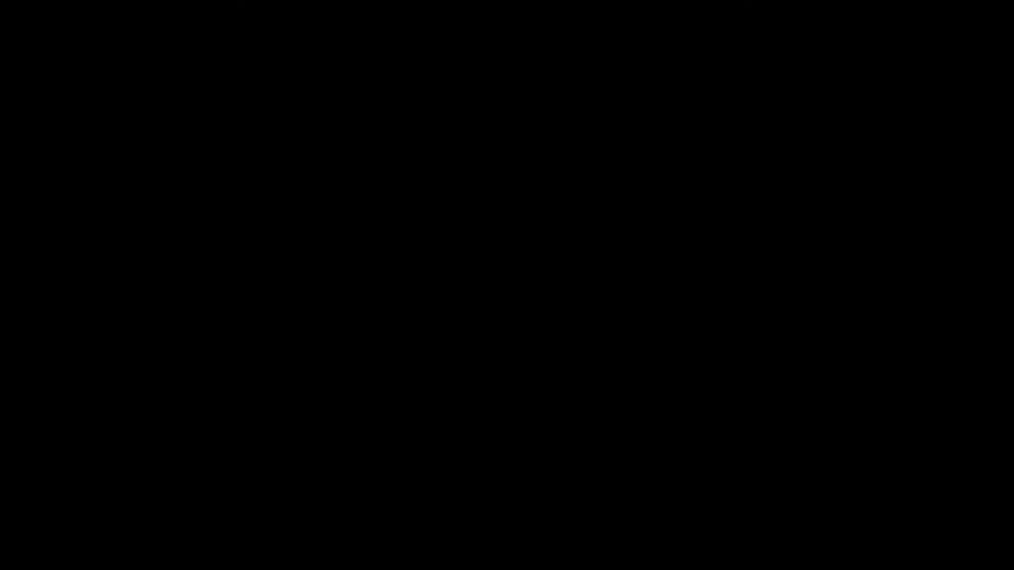
Offset the original curve by 100 m toward its outer side, with Loose set to No
key("Return")
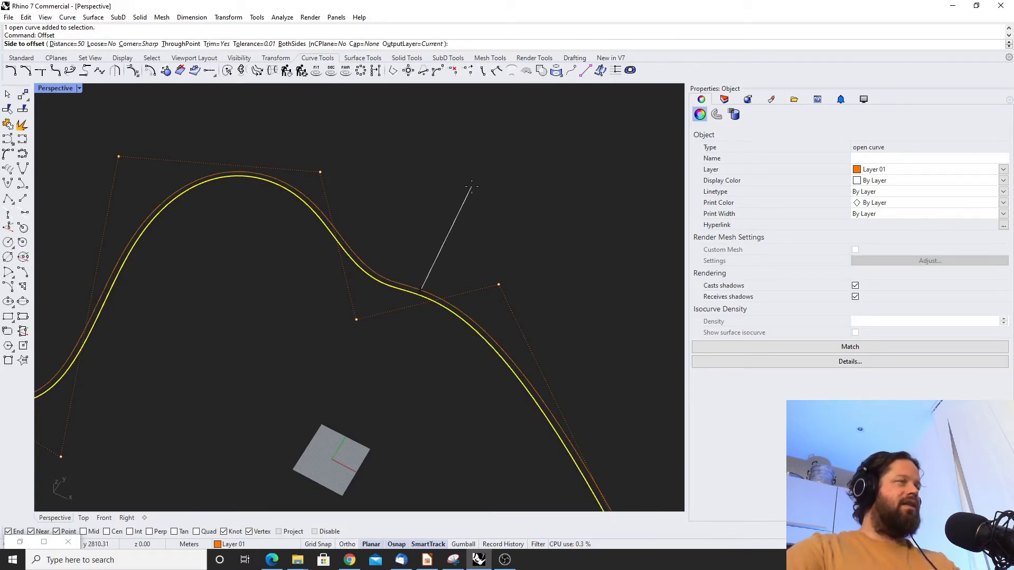
type("d")
key("Return")
type("100")
key("Return")
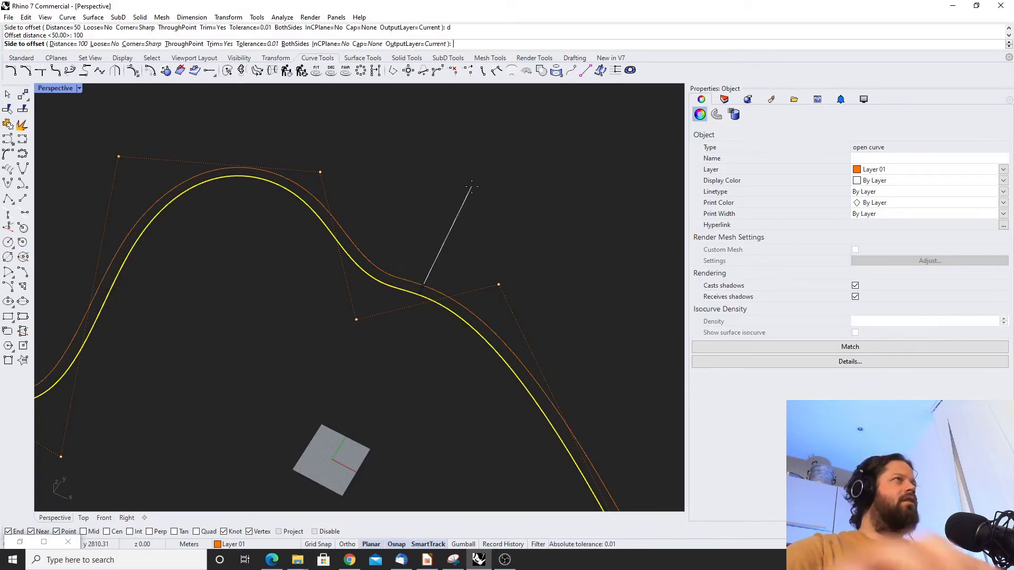
scroll(420, 223, "down", 2)
scroll(420, 223, "up", 4)
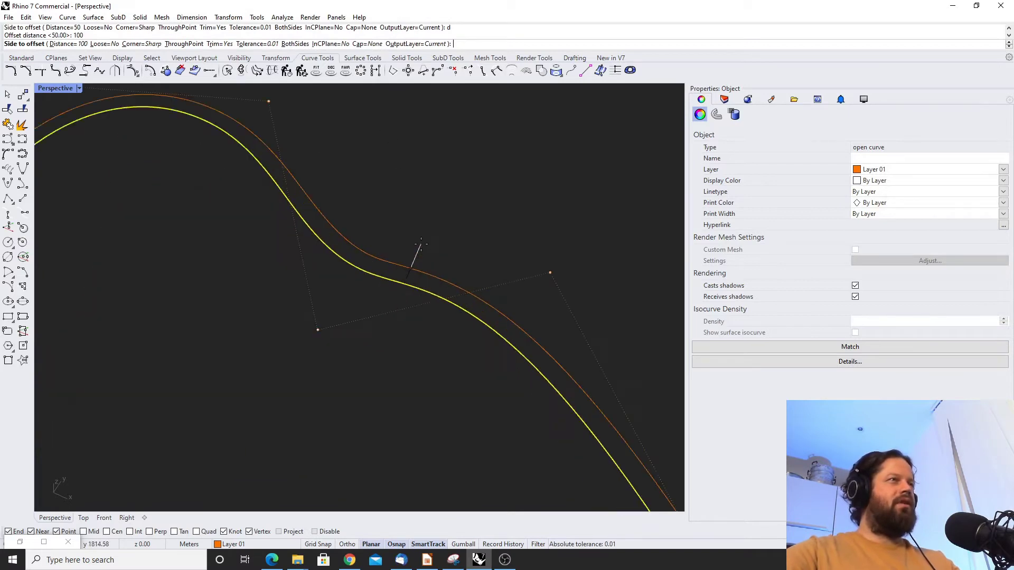
left_click(441, 309)
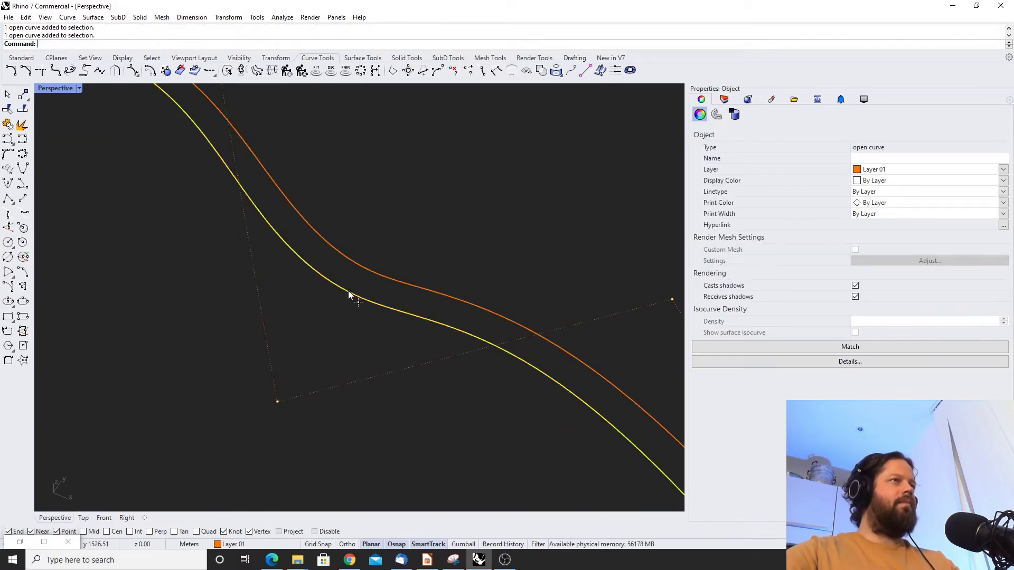
Offset the original curve by 100 m toward its inner side as a loose offset
scroll(432, 315, "down", 2)
right_click(432, 314)
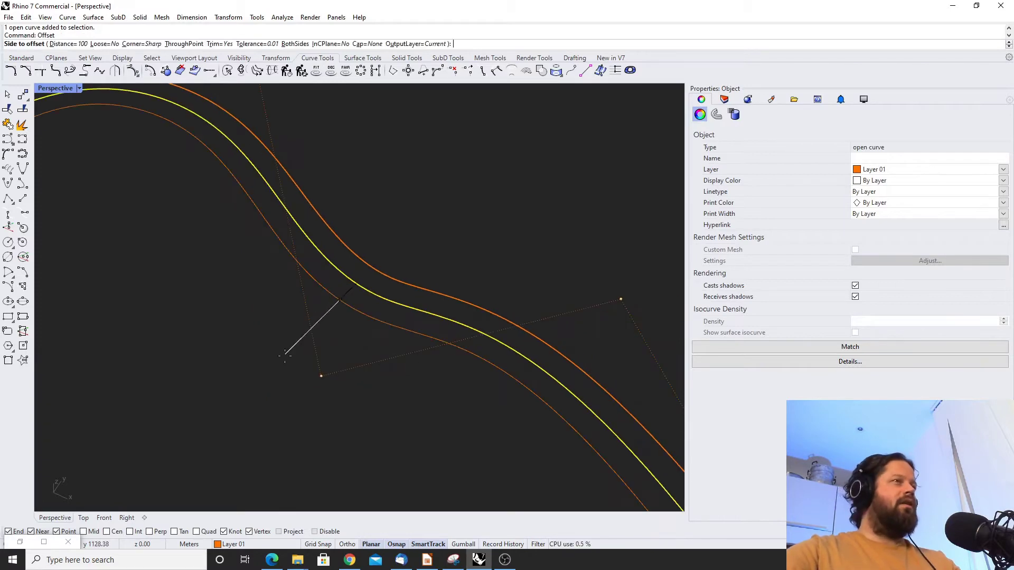
left_click(101, 44)
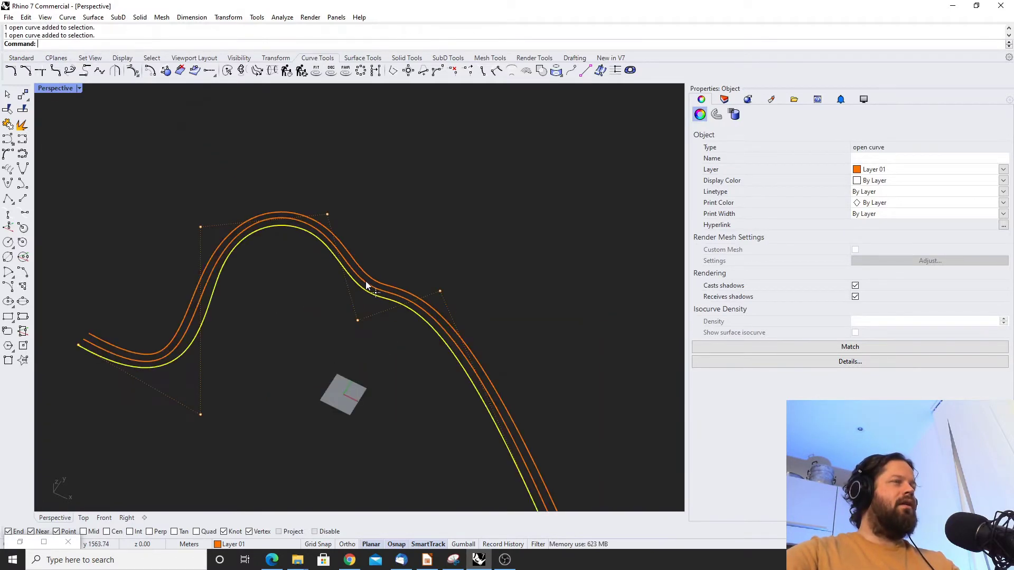
Compare the control points of the standard and loose offset curves and their spacing along the original curve
scroll(368, 285, "up", 2)
key("Escape")
left_click(385, 285)
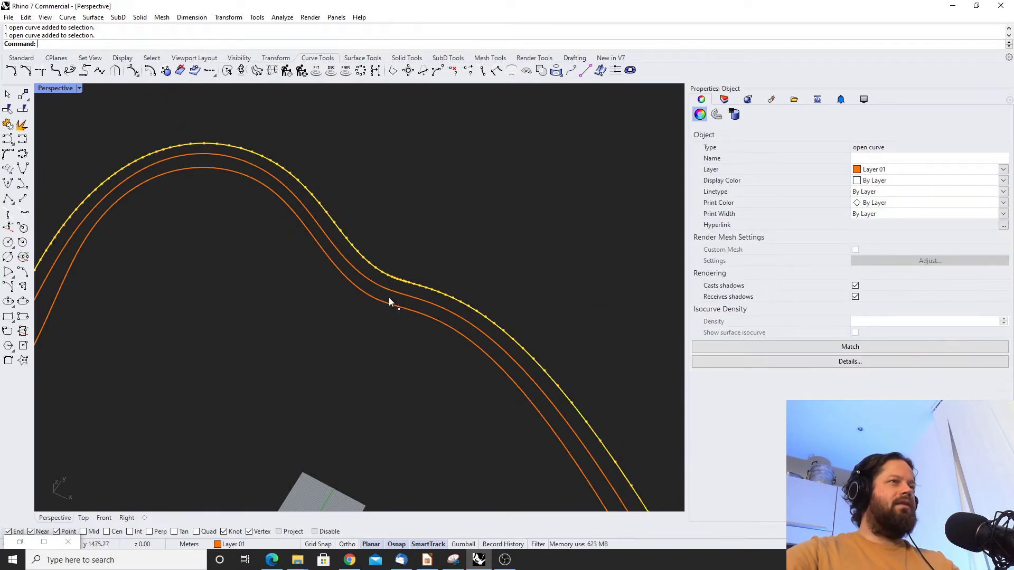
scroll(398, 293, "up", 3)
left_click(387, 297)
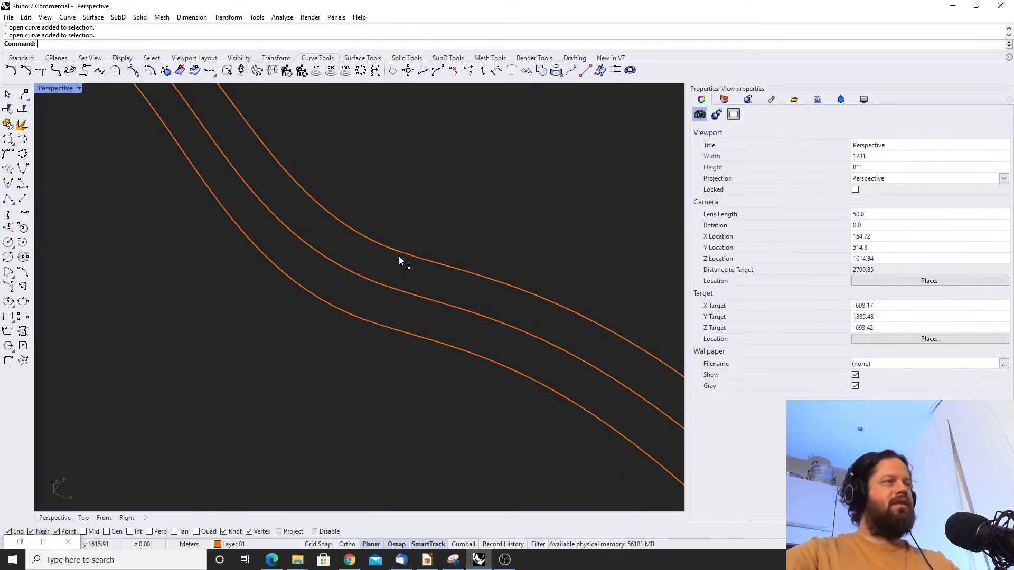
left_click(370, 323)
scroll(378, 306, "down", 6)
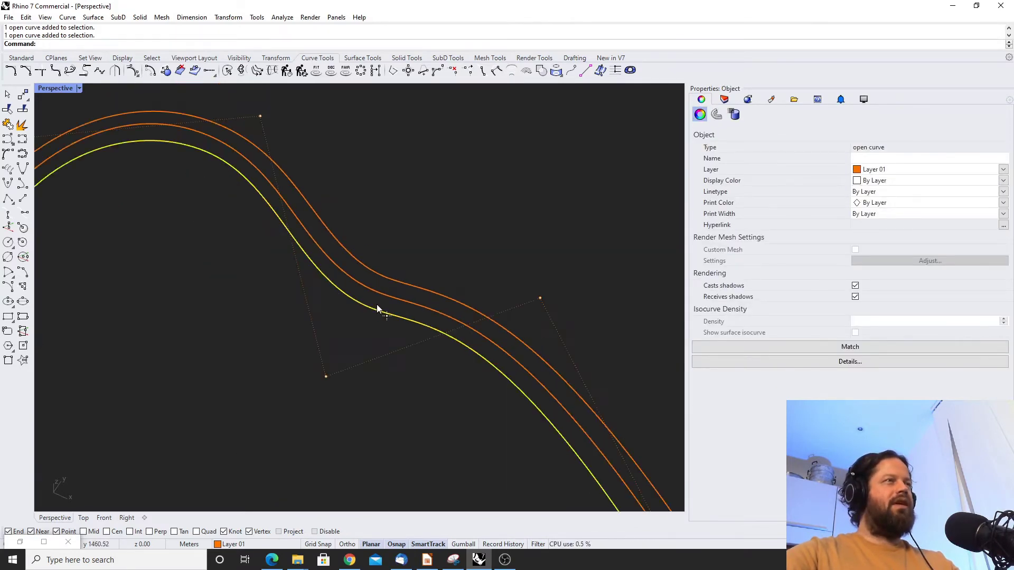
scroll(322, 259, "up", 1)
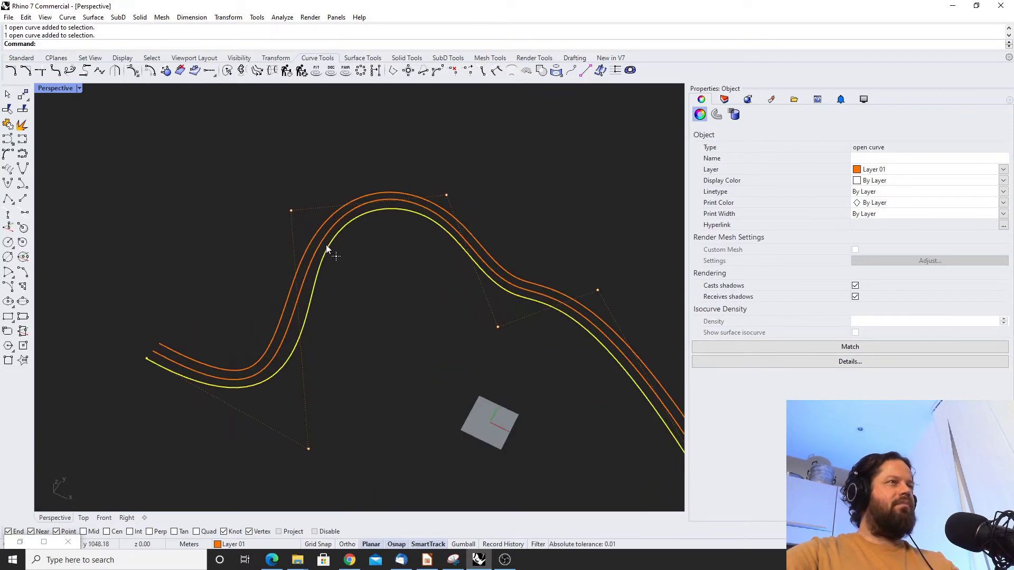
scroll(518, 359, "down", 3)
scroll(439, 257, "up", 3)
right_click_drag(440, 258, 472, 162)
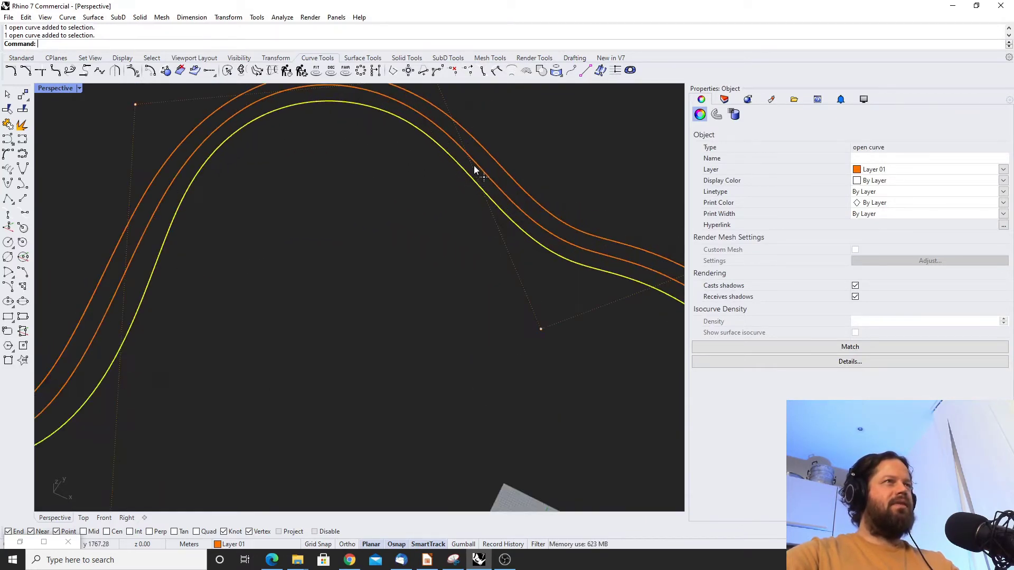
Examine how the loose offset's control points and spacing follow the original curve along its bends
scroll(472, 169, "up", 2)
scroll(452, 159, "down", 5)
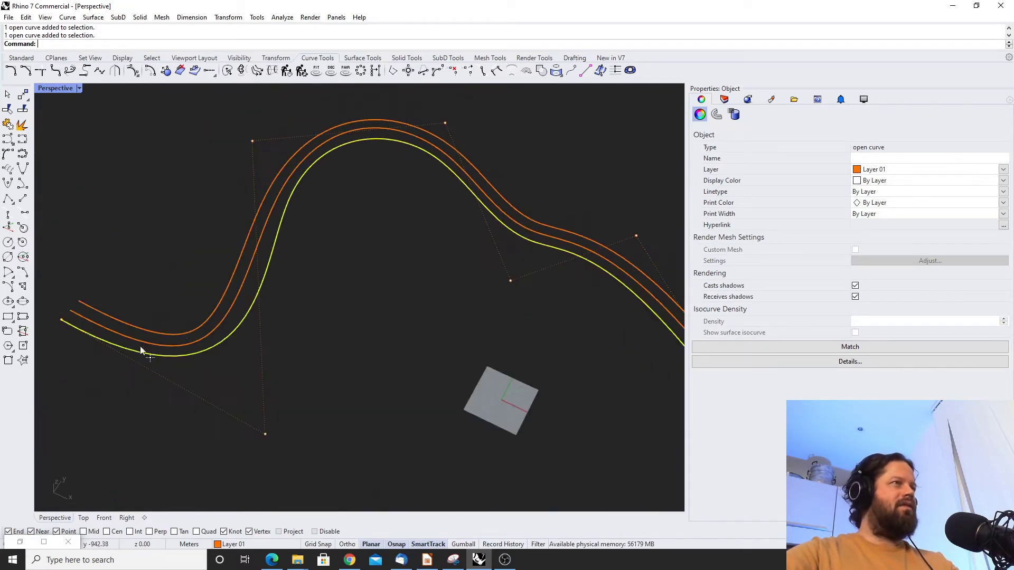
scroll(294, 259, "up", 5)
scroll(218, 267, "down", 10)
scroll(331, 234, "up", 7)
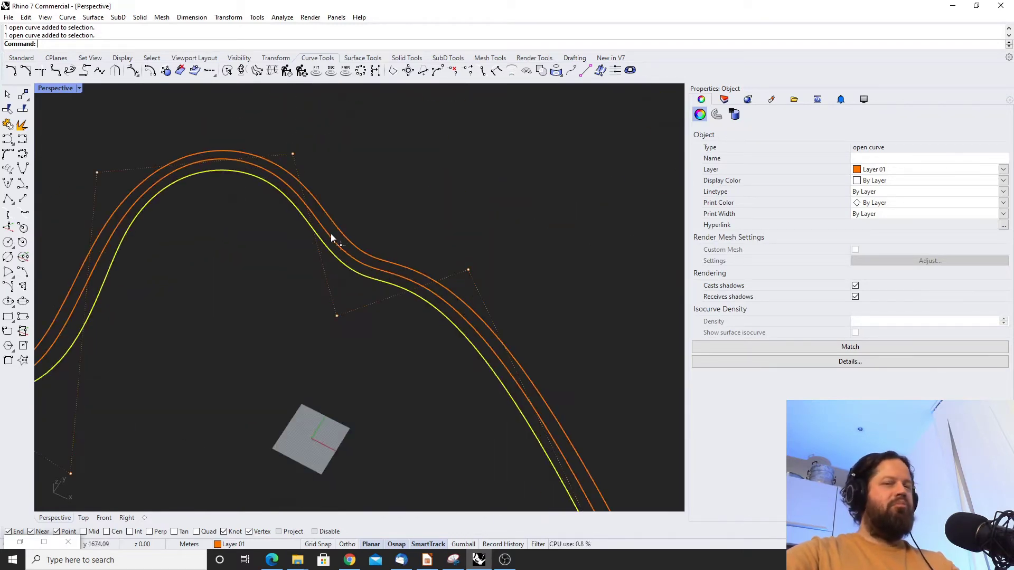
scroll(381, 258, "down", 4)
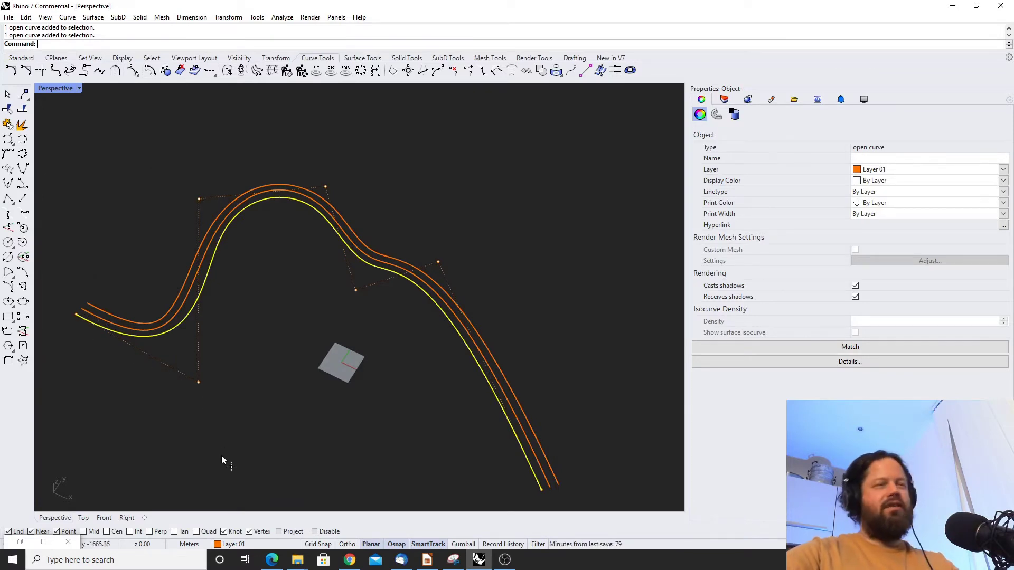
scroll(338, 204, "up", 4)
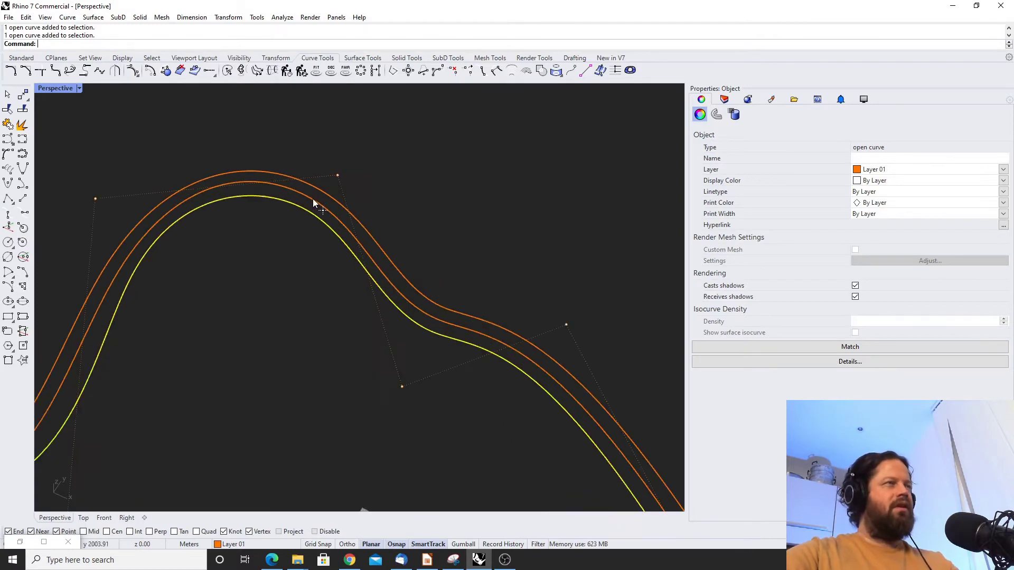
Select the standard outer offset curve and inspect the density of its control points
key("Escape")
left_click(371, 231)
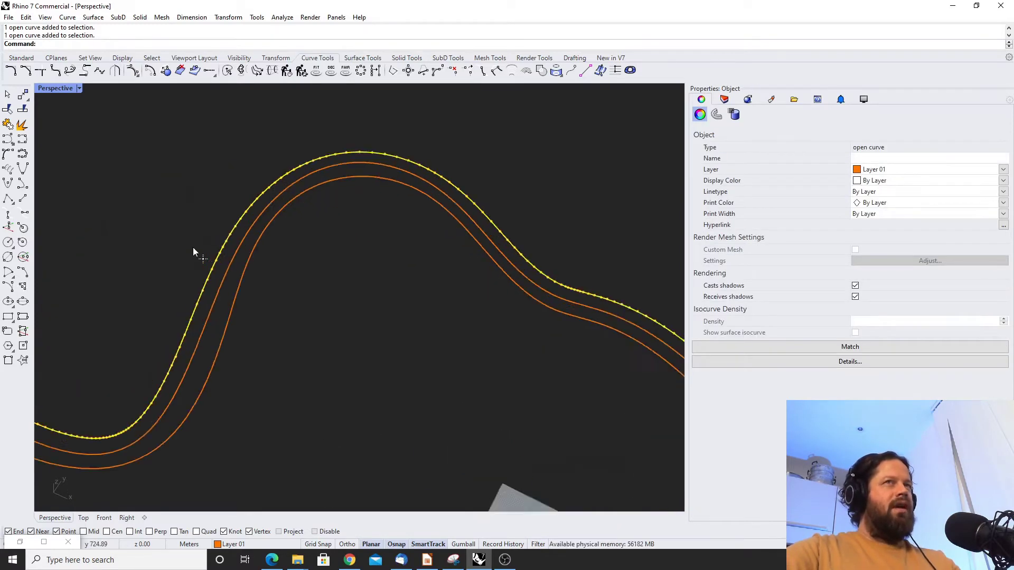
scroll(222, 246, "up", 5)
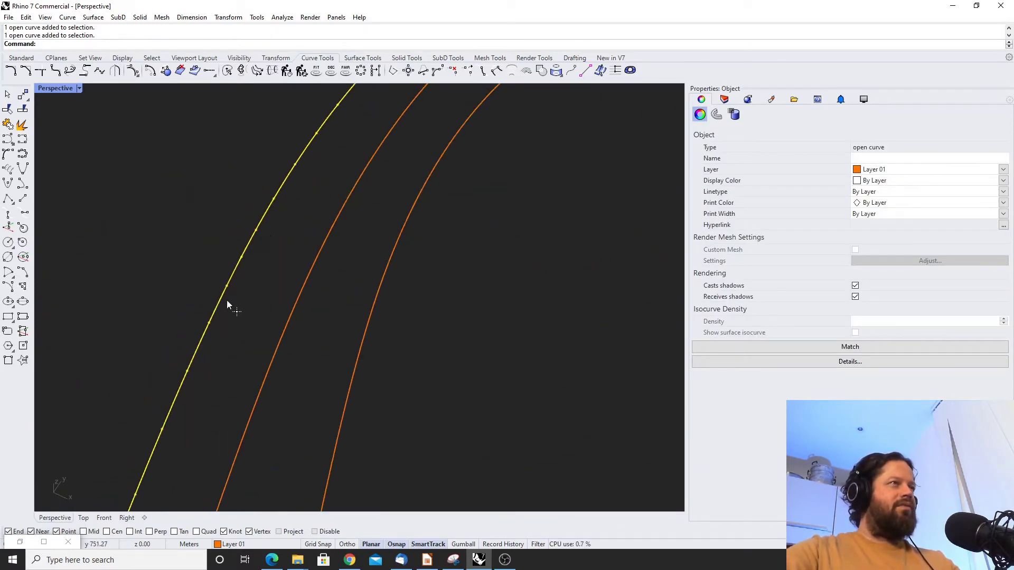
scroll(249, 258, "up", 3)
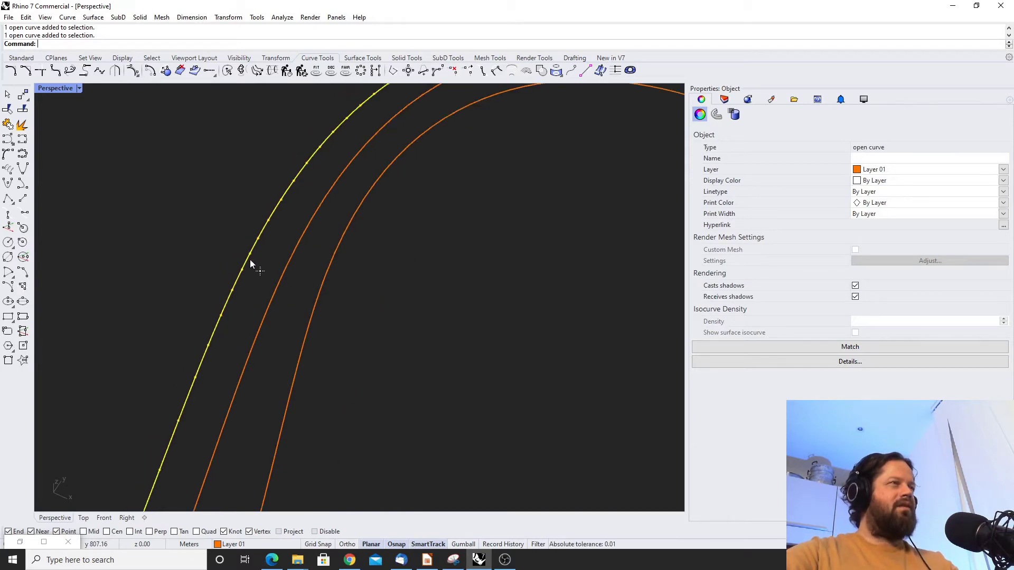
scroll(250, 255, "down", 10)
Create further offsets from the existing offset curves on both sides of the original curve
key("Escape")
left_click(271, 253)
scroll(317, 255, "down", 3)
scroll(323, 255, "up", 5)
key("Escape")
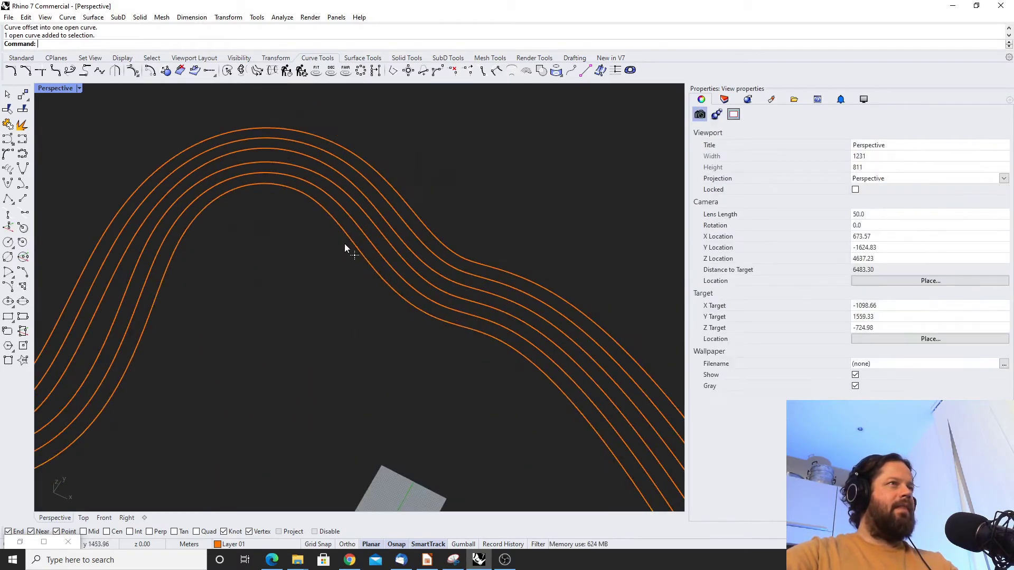
Delete the offset curves one after another, keeping only the original curve
left_click(350, 237)
key("Delete")
left_click(358, 228)
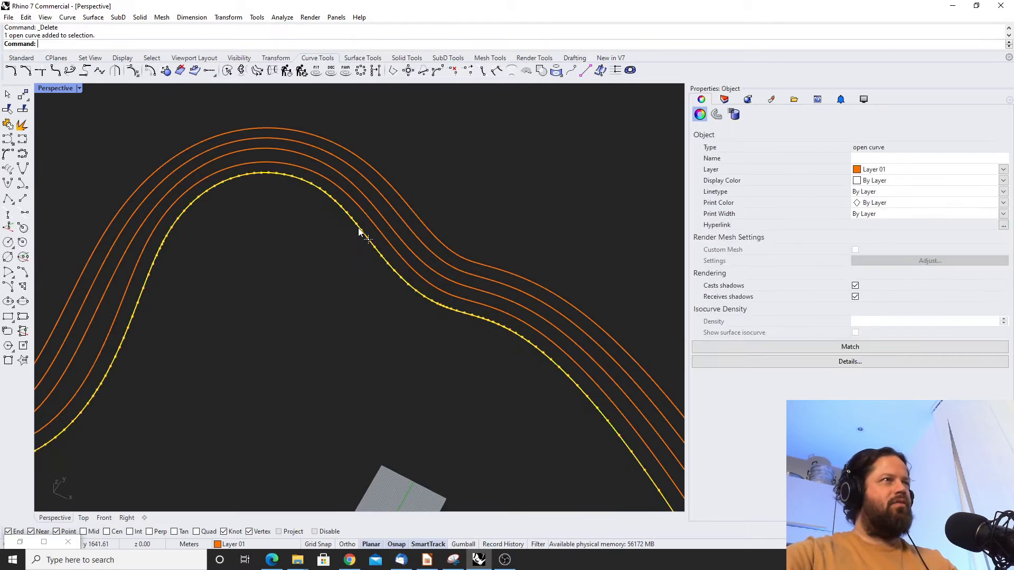
key("Delete")
left_click(356, 206)
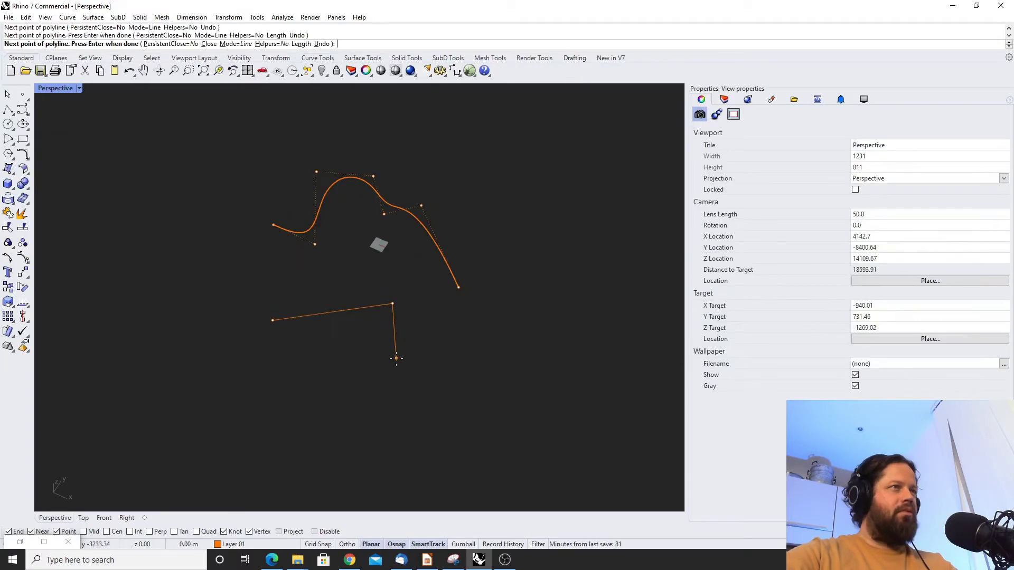
Draw an open six-segment zigzag polyline below the original curve
left_click(389, 358)
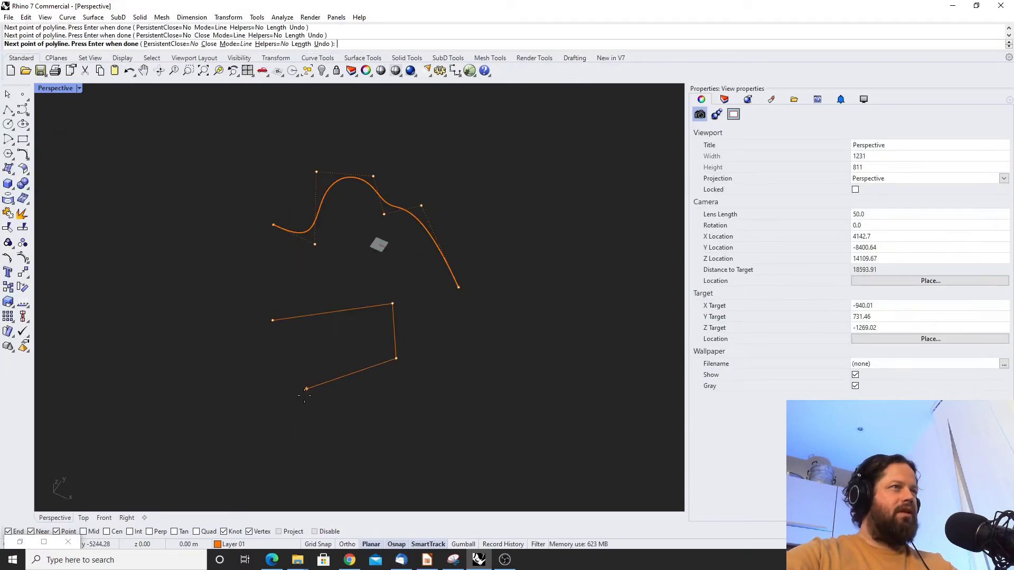
left_click(340, 378)
scroll(327, 248, "up", 3)
key("Return")
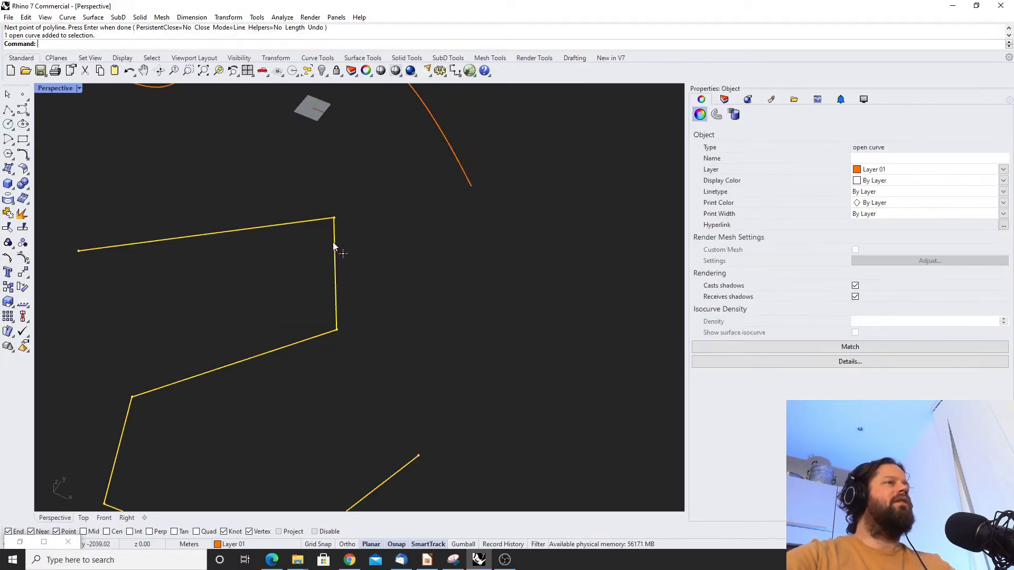
key("Return")
key("Escape")
key("Escape")
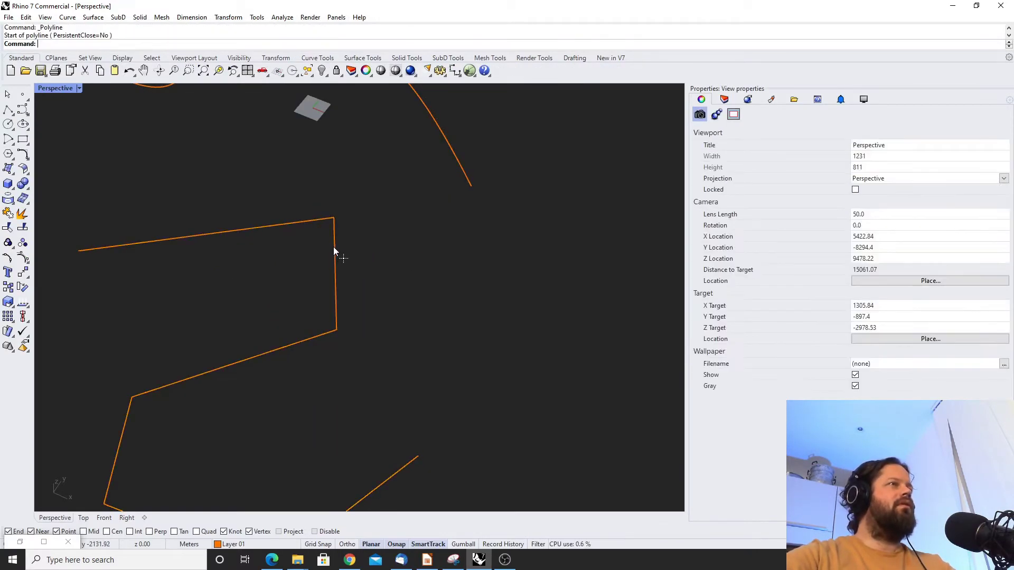
Offset the zigzag polyline by 100 m toward the outside of its first two corners, with Corner set to Round
left_click(333, 247)
type("Offset")
key("Return")
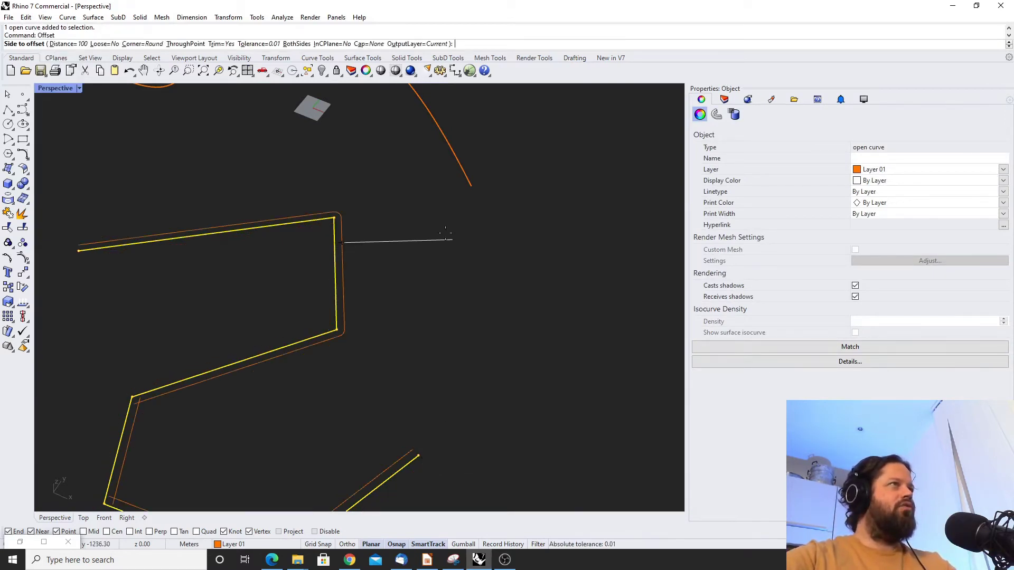
scroll(357, 198, "up", 3)
scroll(357, 198, "up", 4)
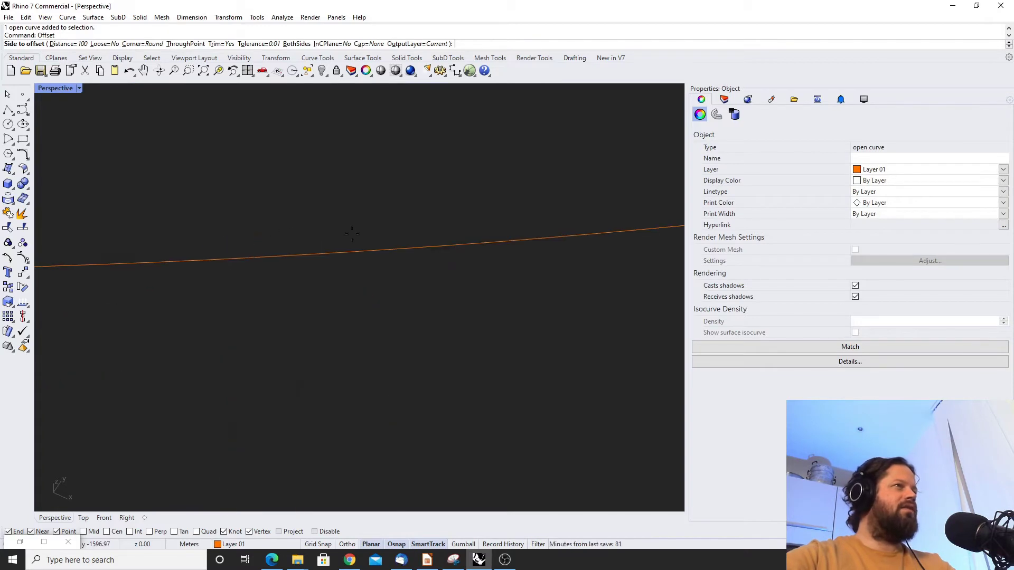
scroll(346, 231, "down", 3)
scroll(391, 241, "down", 5)
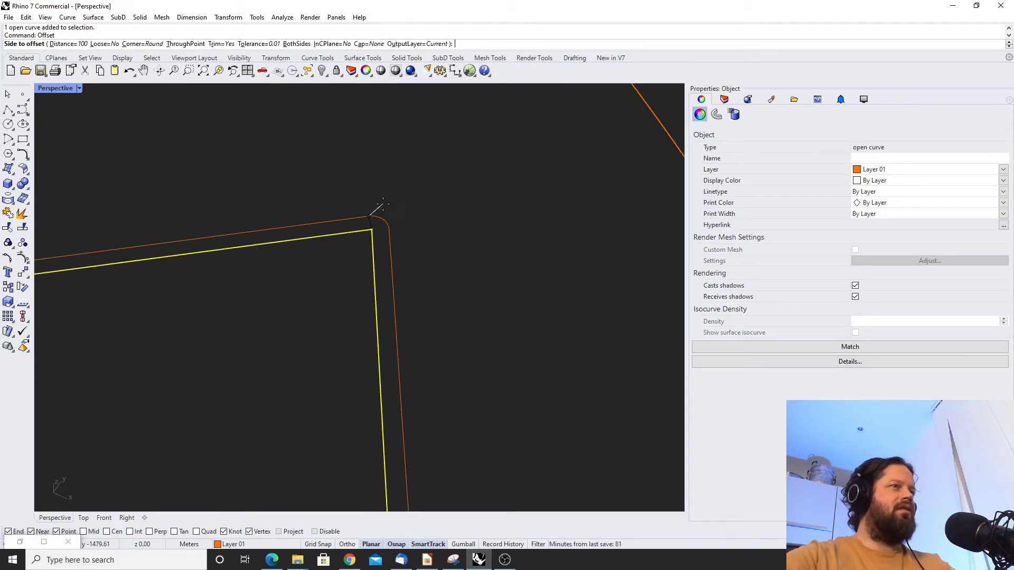
scroll(386, 282, "up", 3)
left_click(419, 286)
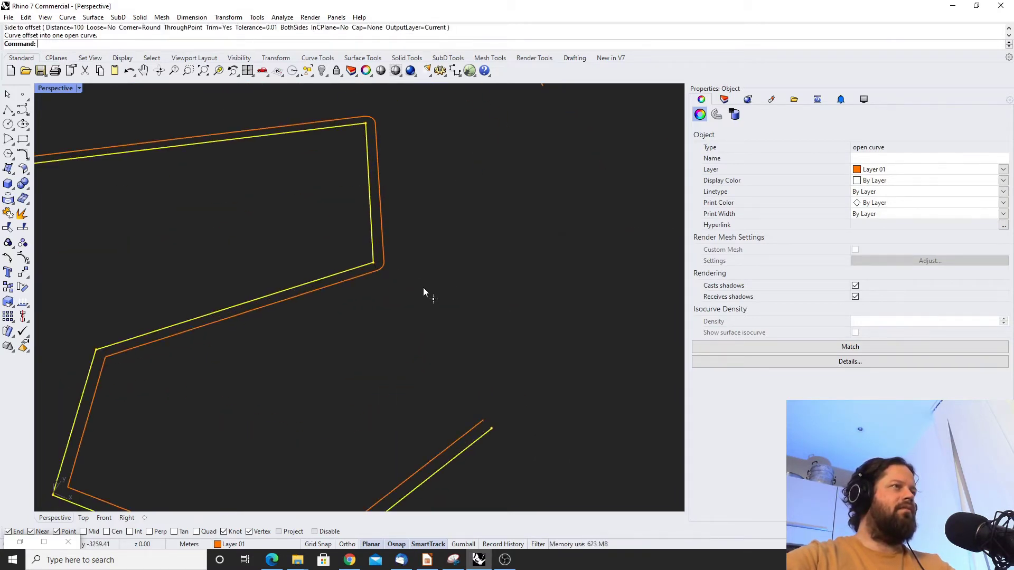
Examine how the polyline's offset treats the outer corners compared with the inner corners
scroll(210, 287, "up", 4)
scroll(208, 287, "down", 3)
scroll(199, 294, "down", 2)
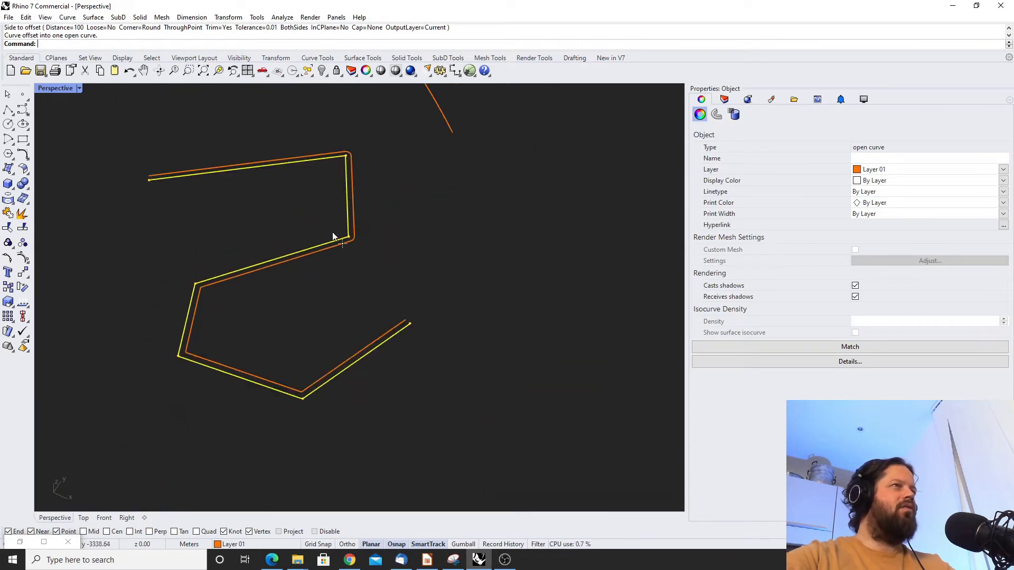
scroll(344, 244, "up", 4)
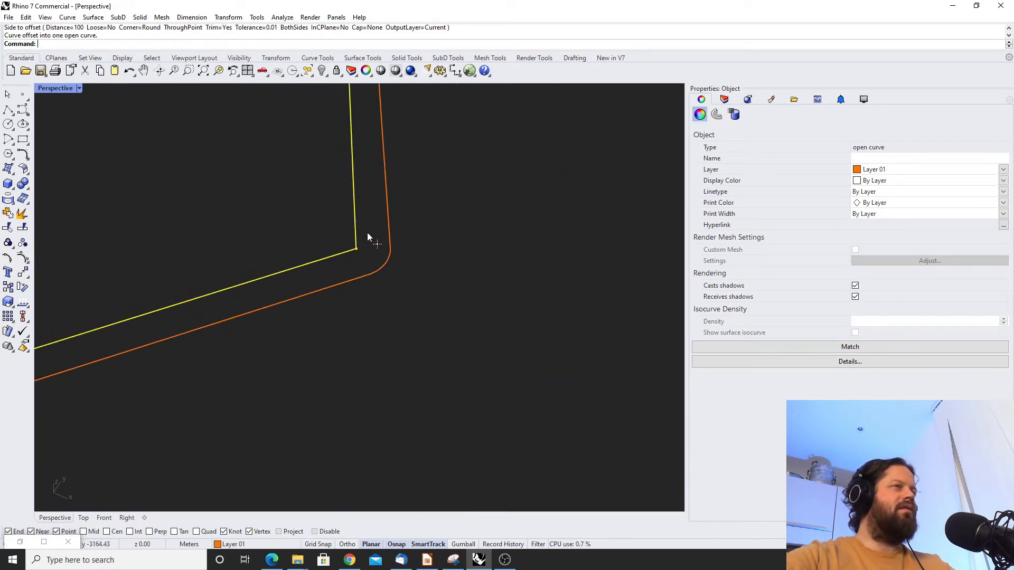
scroll(420, 332, "down", 5)
scroll(407, 245, "up", 4)
scroll(423, 274, "down", 3)
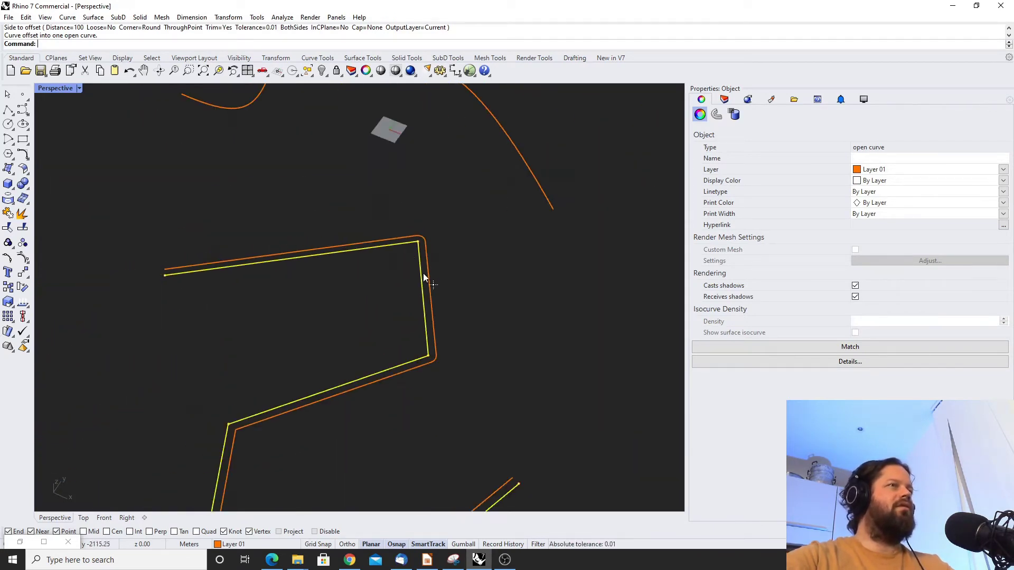
scroll(386, 262, "down", 2)
scroll(407, 366, "up", 3)
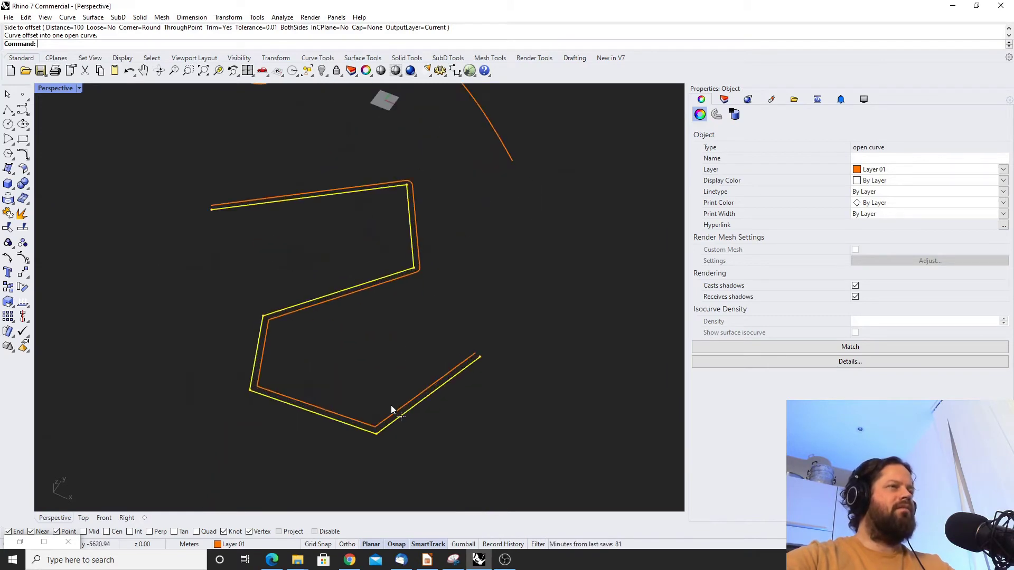
Offset the original polyline by 100 m toward the opposite side with round corners and check both offsets
key("Escape")
left_click(317, 296)
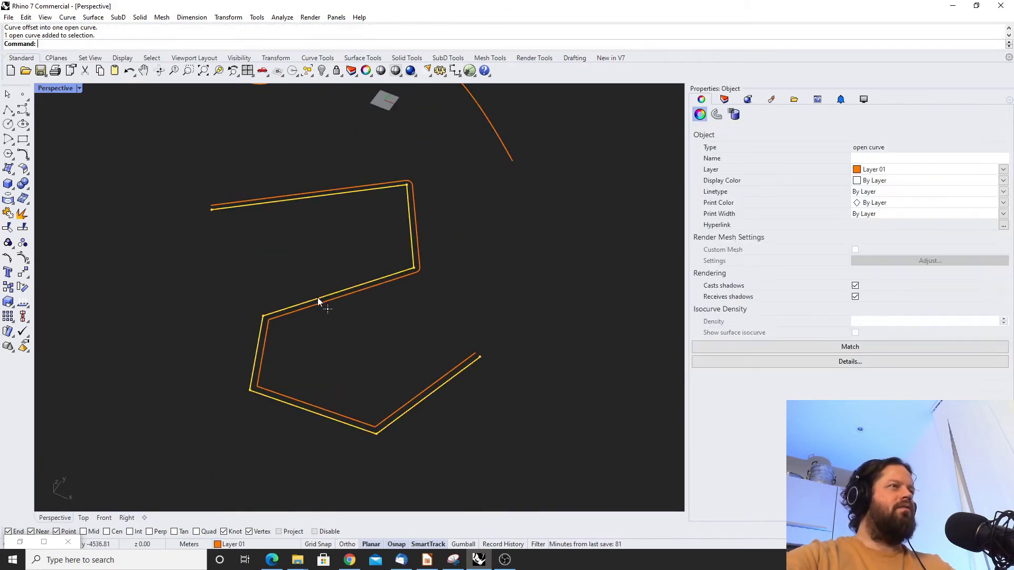
key("Return")
left_click(225, 253)
scroll(267, 348, "up", 5)
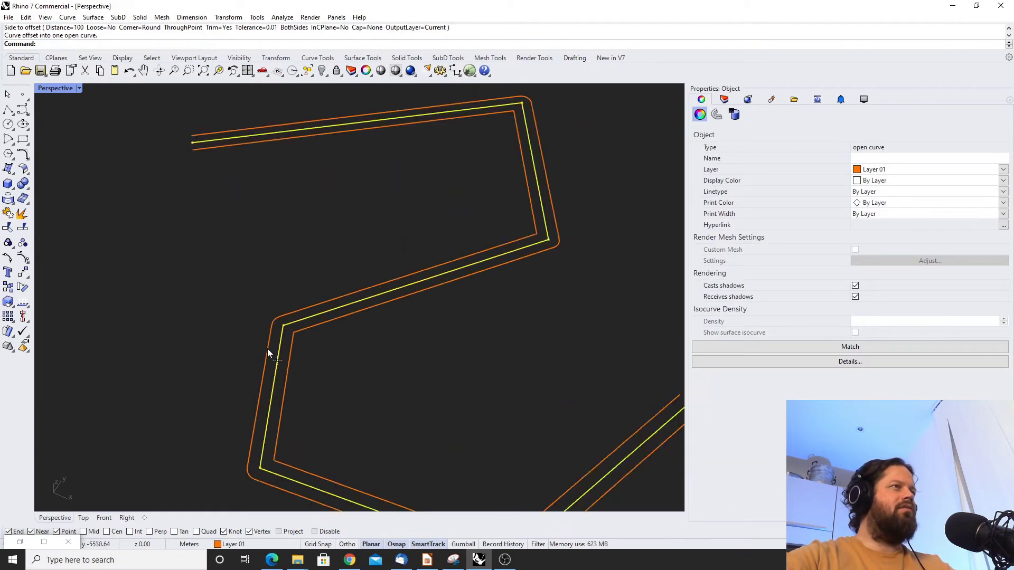
scroll(296, 306, "down", 6)
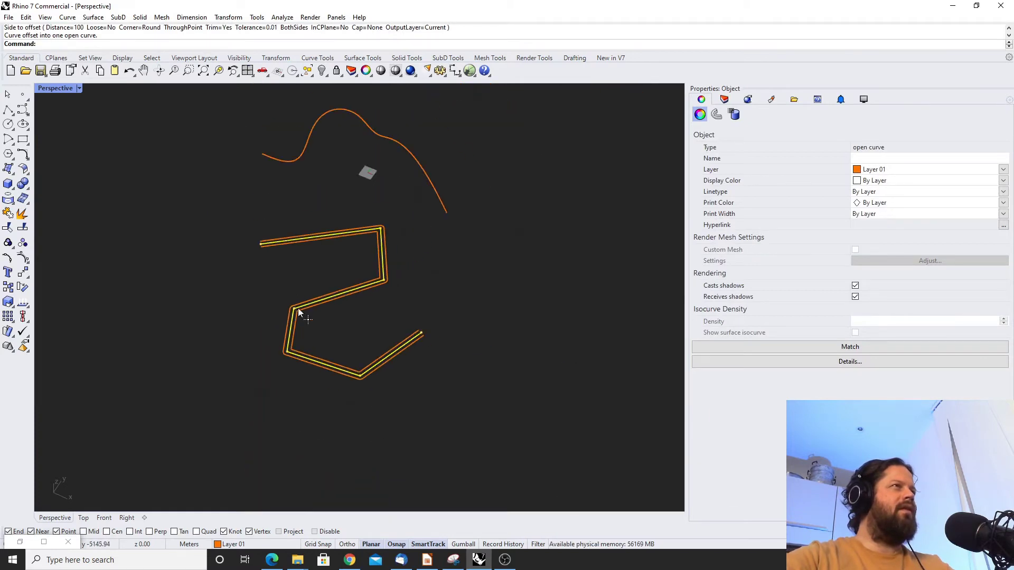
scroll(299, 309, "up", 5)
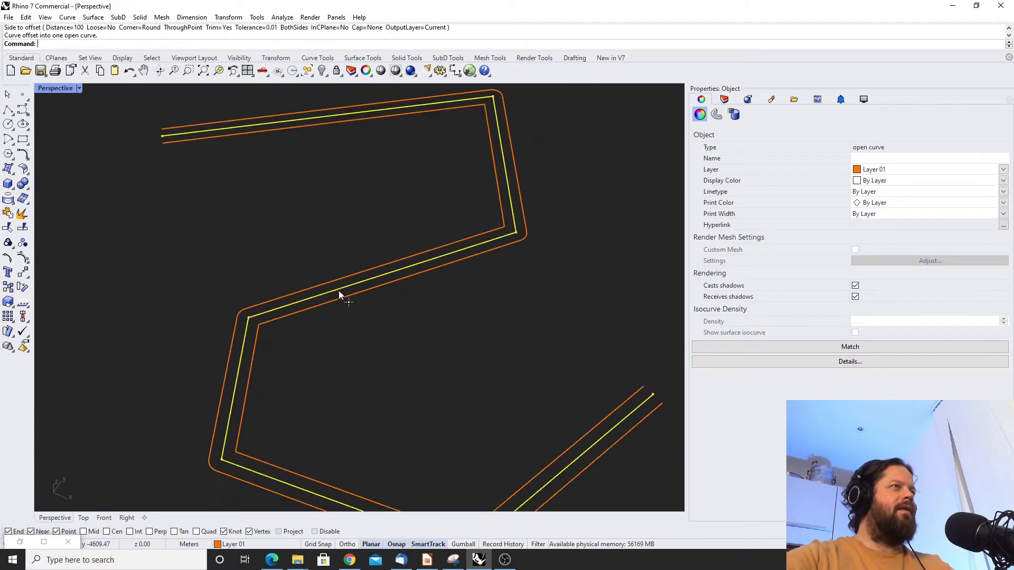
Offset the polyline's second offset curve by another 100 m in the same direction, choosing the Smooth corner option
left_click(298, 291)
key("Return")
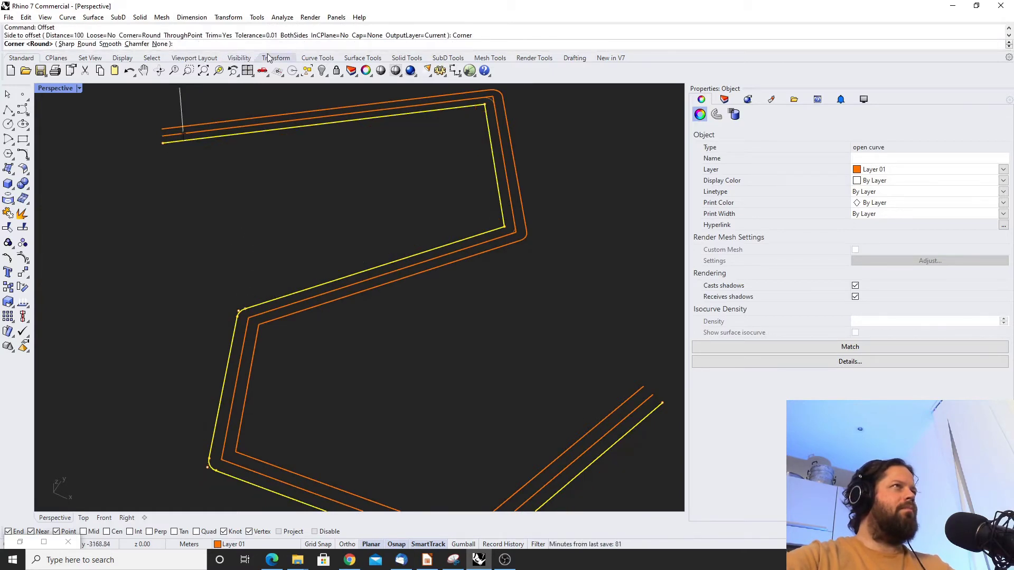
left_click(141, 44)
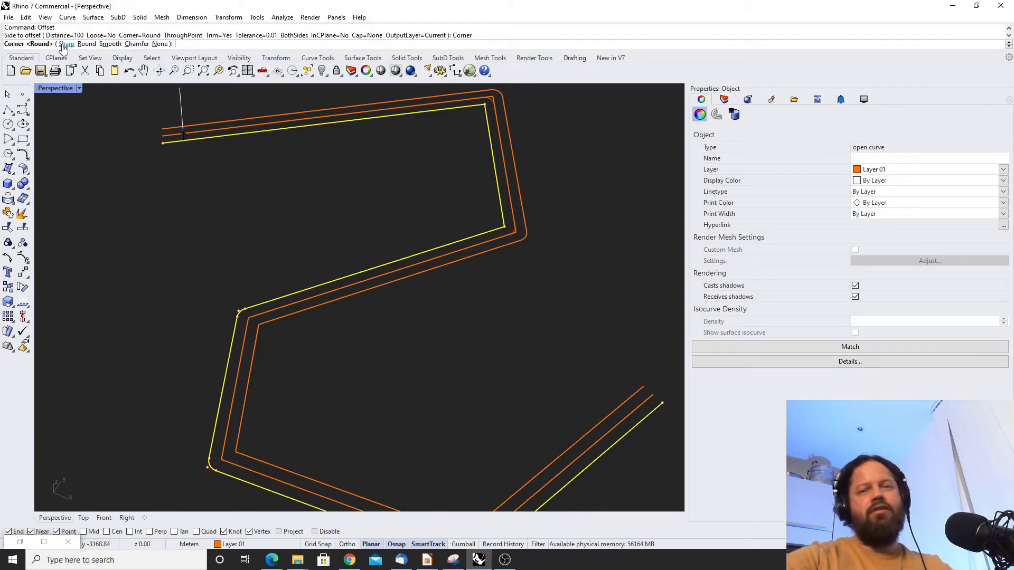
left_click(111, 44)
left_click(168, 139)
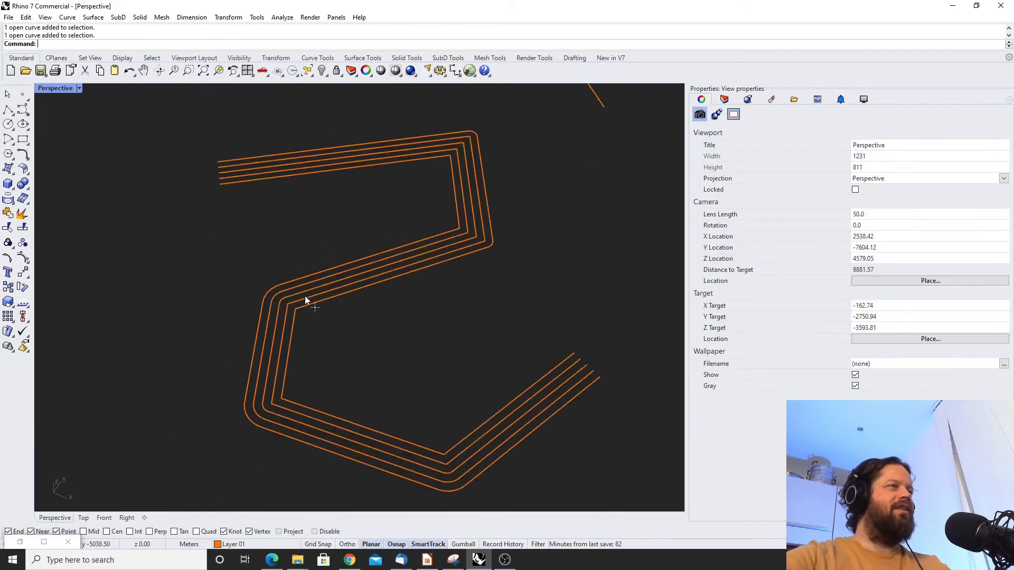
Delete the zigzag polyline and all of its offset curves
scroll(306, 297, "up", 3)
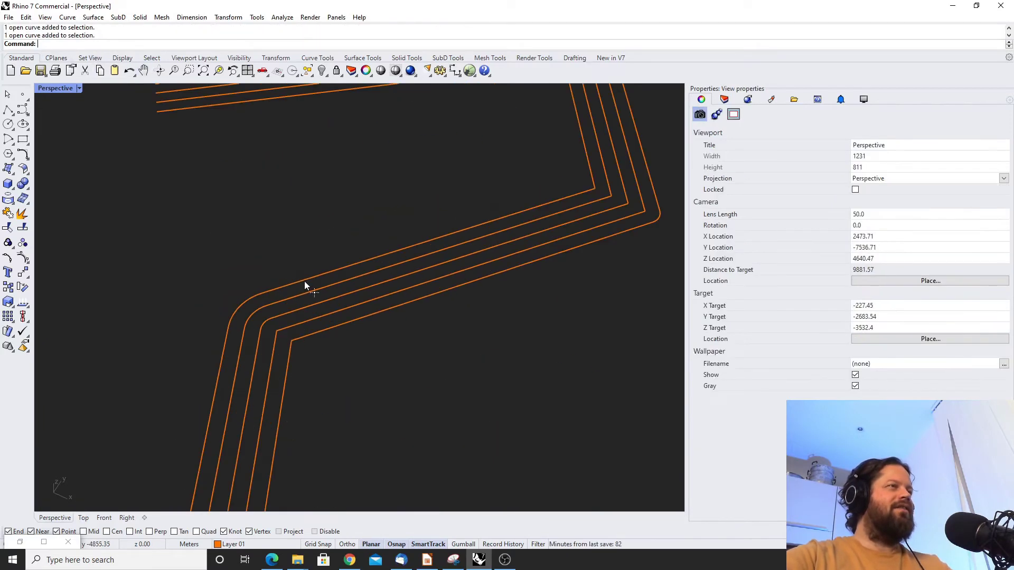
left_click_drag(305, 281, 277, 325)
key("Delete")
scroll(326, 214, "down", 3)
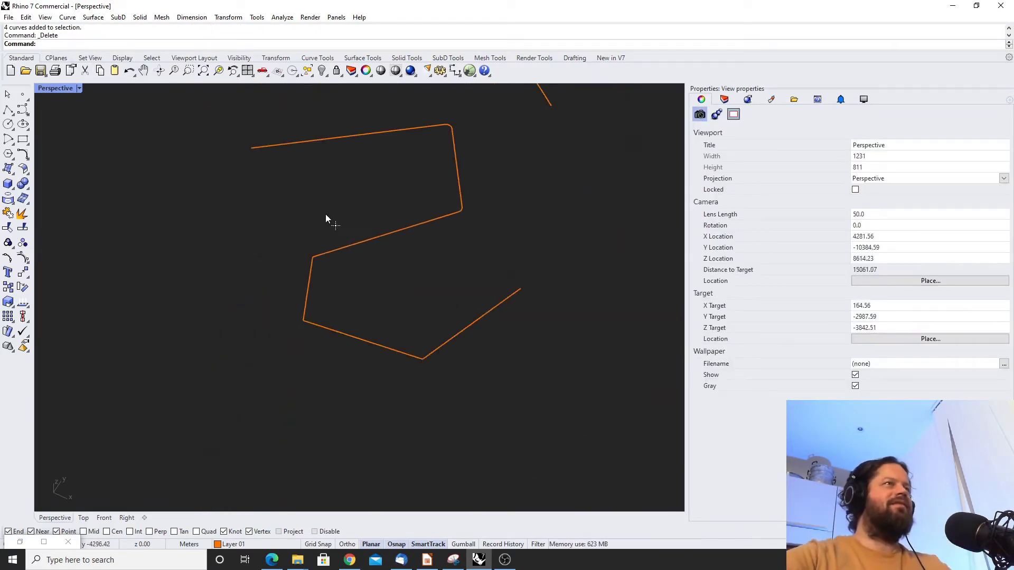
left_click(370, 242)
key("Delete")
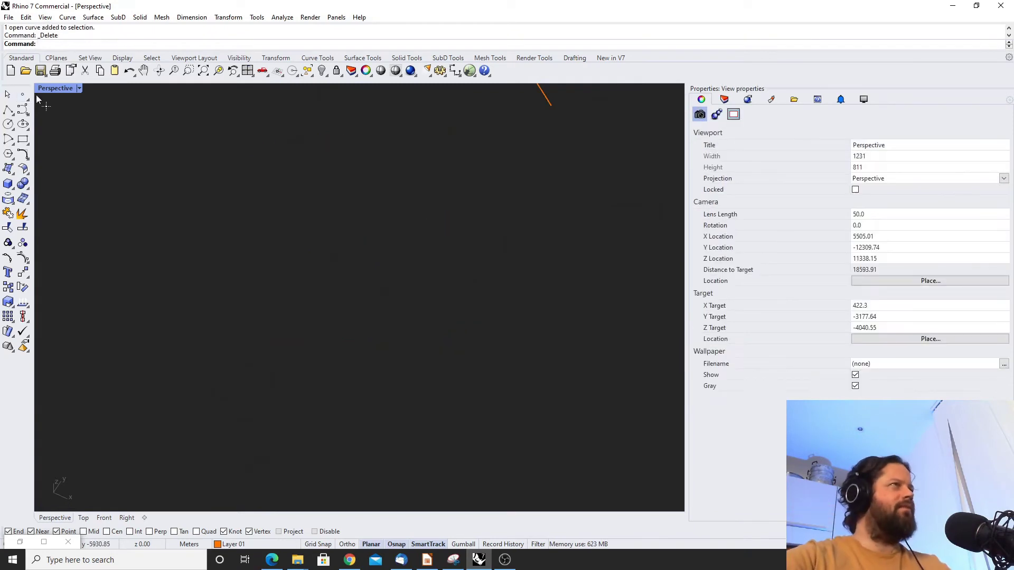
Draw an open four-segment polyline with sharp, acute corners in a nearly triangular shape
left_click(8, 110)
left_click(228, 356)
left_click(341, 226)
left_click(502, 393)
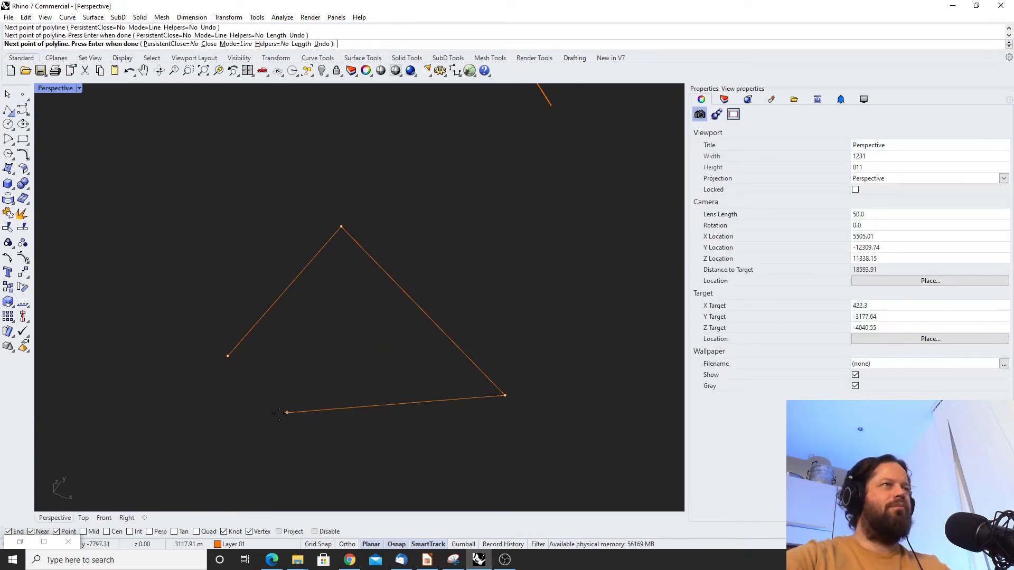
left_click(280, 409)
left_click(319, 354)
key("Return")
scroll(458, 105, "down", 2)
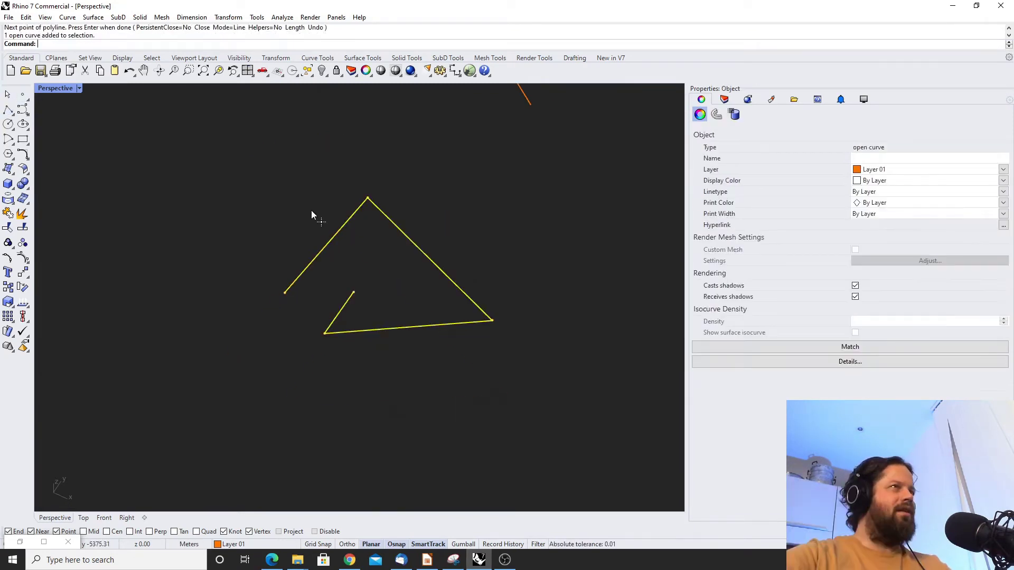
Offset the nearly triangular polyline by 100 m to its inside and outside with the Chamfer corner option, and inspect the corners
left_click(392, 215)
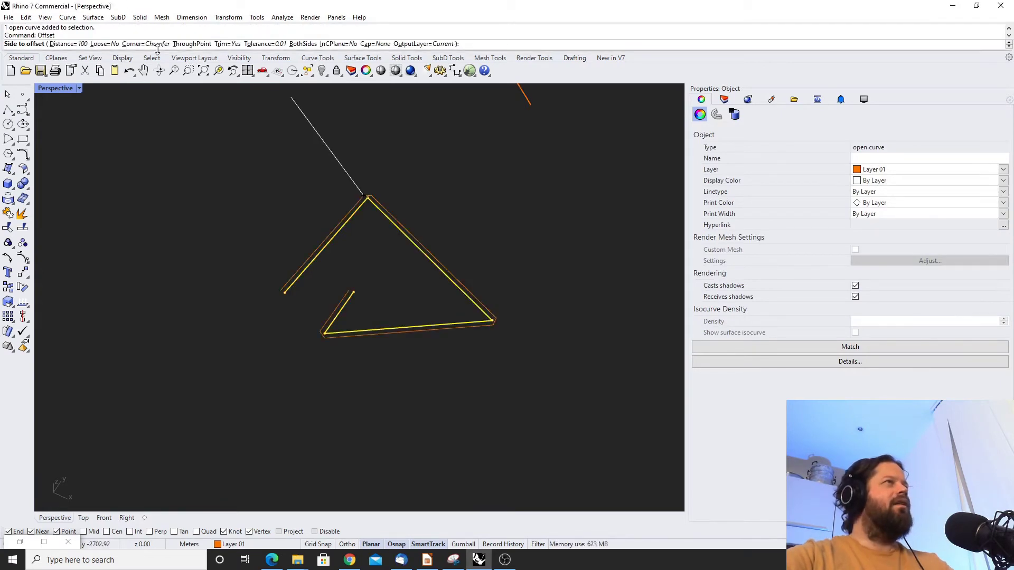
left_click(151, 44)
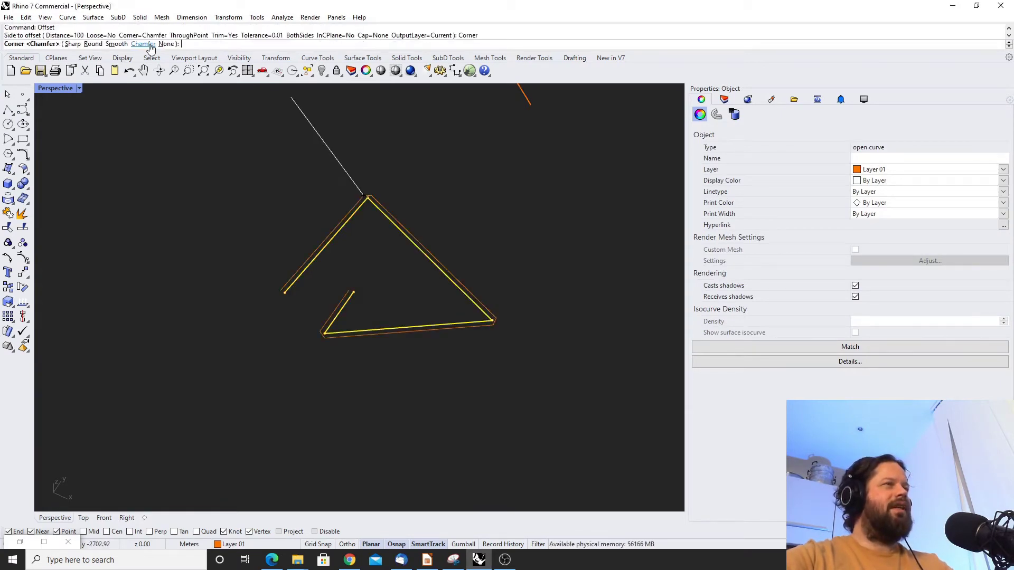
scroll(375, 226, "up", 5)
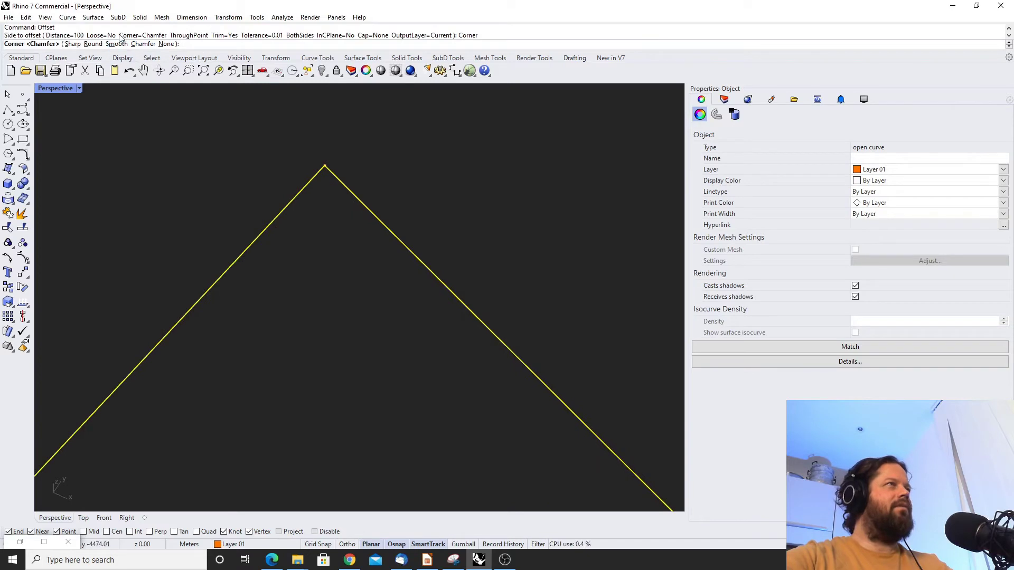
left_click(152, 44)
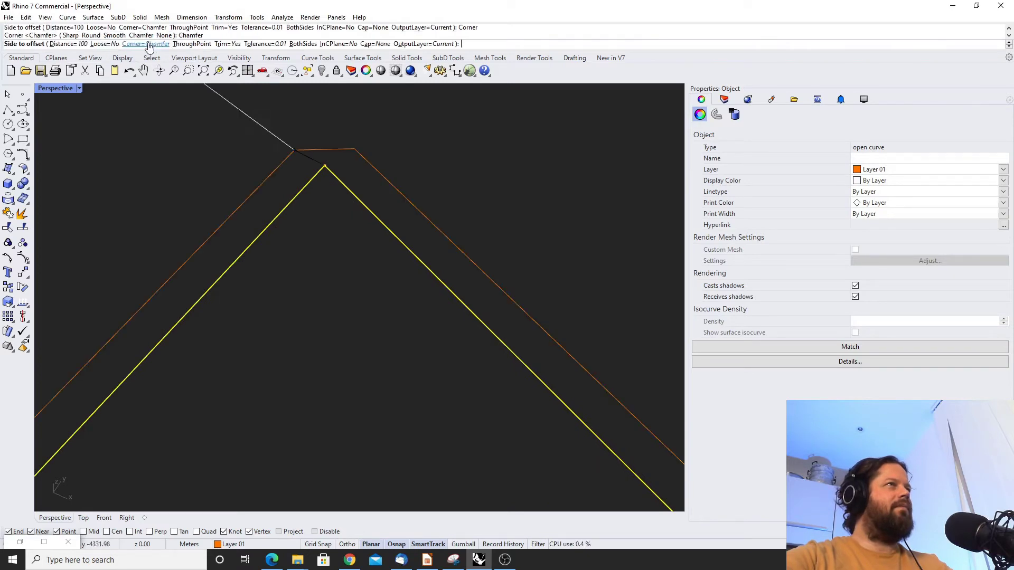
left_click(289, 117)
scroll(175, 107, "down", 4)
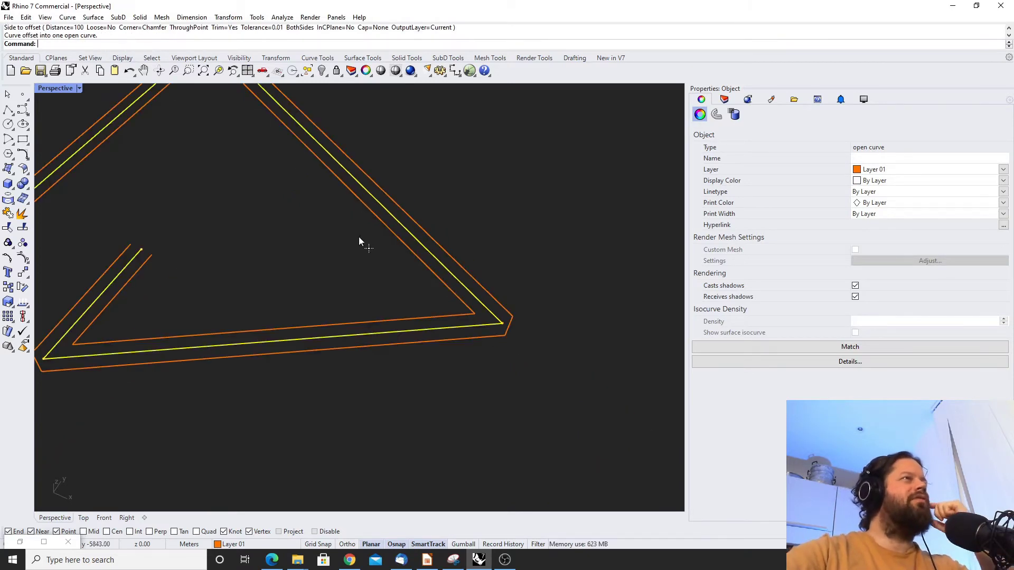
scroll(175, 241, "down", 3)
scroll(243, 285, "up", 5)
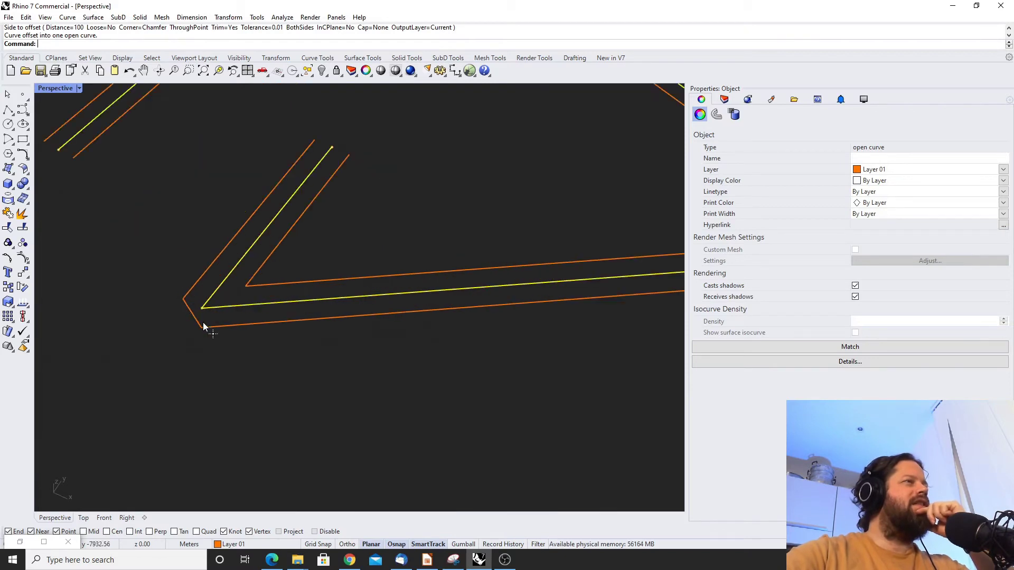
scroll(270, 306, "down", 4)
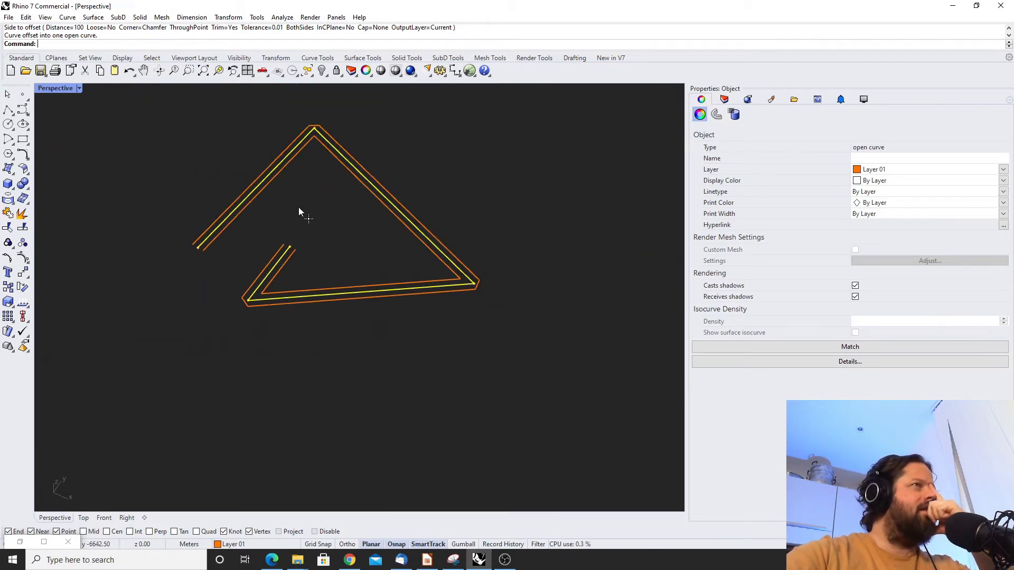
scroll(318, 124, "up", 4)
scroll(318, 123, "down", 4)
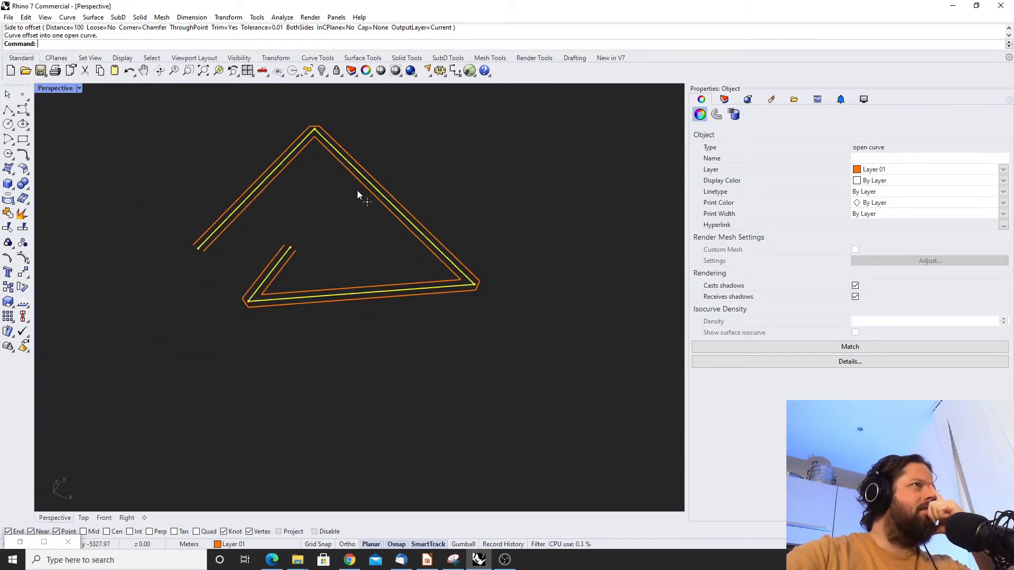
Undo the chamfered offsets and preview a 100 m outward offset of the polyline with the Smooth corner option
left_click(359, 164)
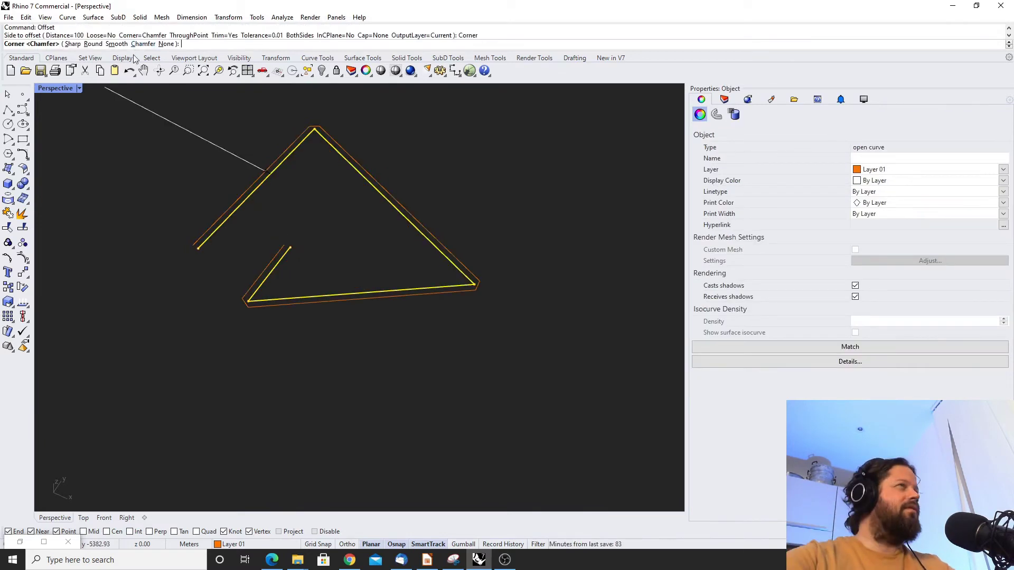
left_click(116, 44)
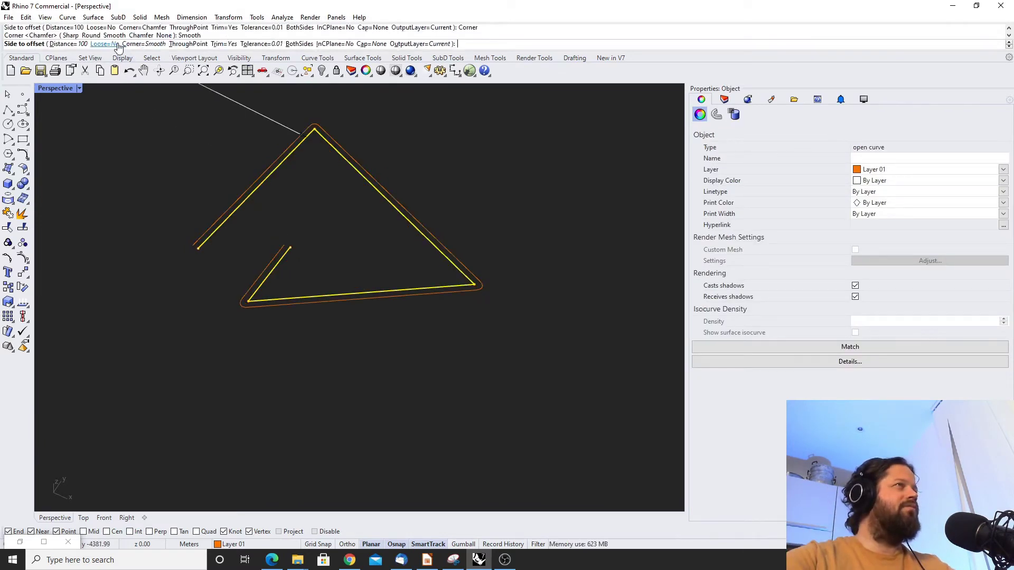
scroll(364, 148, "up", 3)
scroll(301, 128, "up", 4)
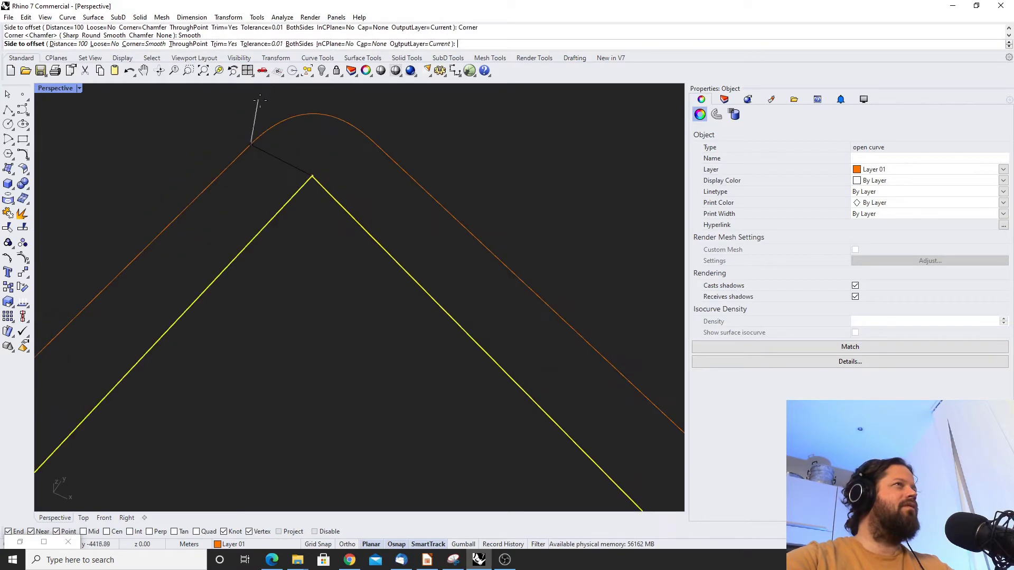
scroll(284, 163, "down", 2)
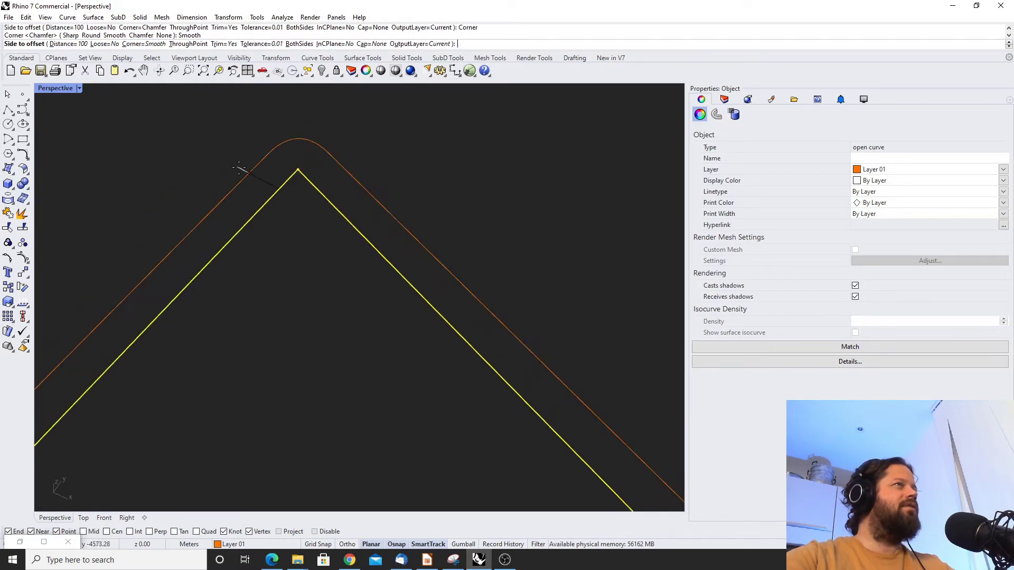
scroll(291, 148, "down", 5)
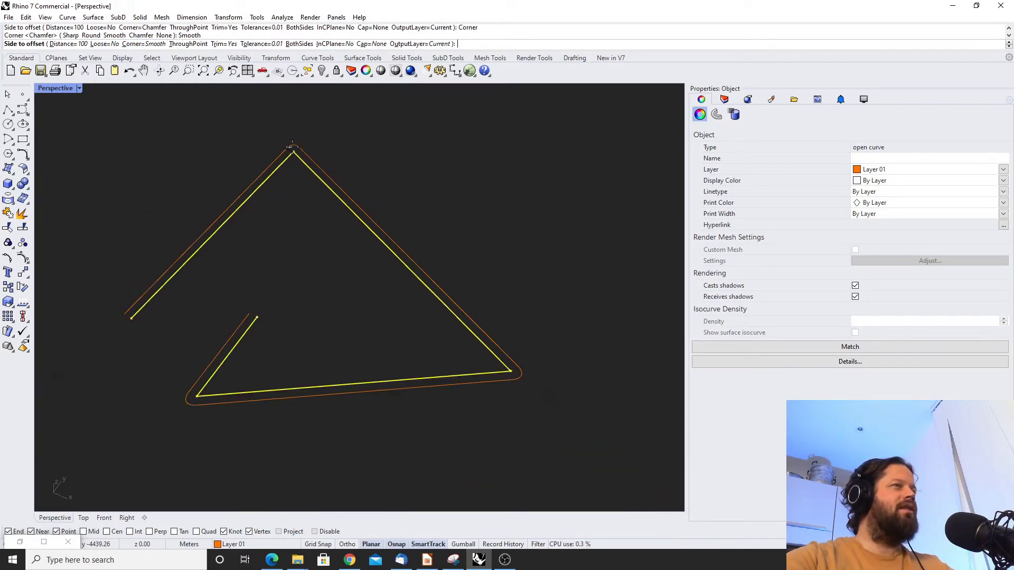
scroll(292, 147, "up", 5)
scroll(292, 148, "down", 3)
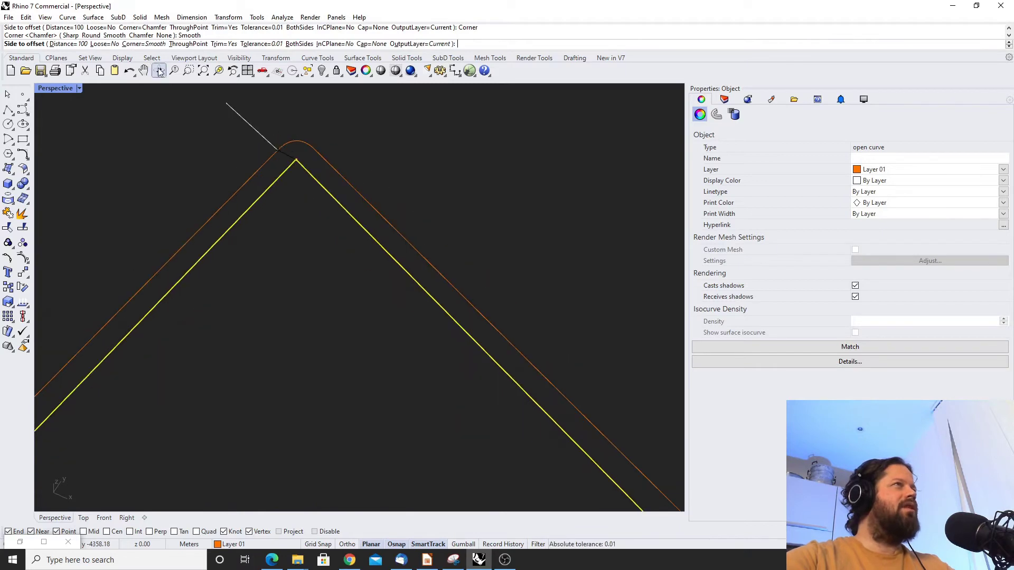
Switch the offset preview to the Round corner option and examine the curve around the polyline's apex
left_click(142, 44)
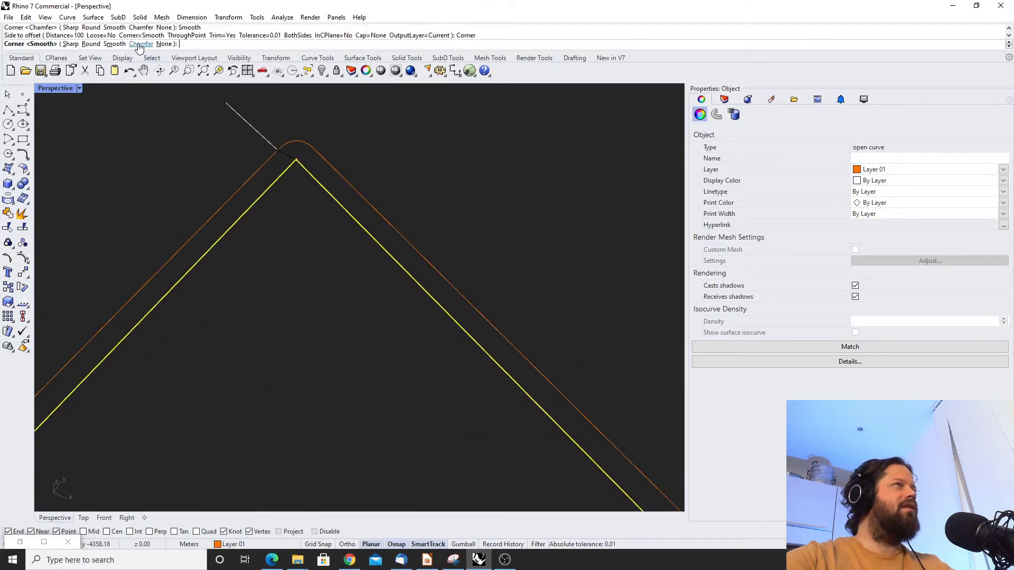
left_click(90, 44)
scroll(300, 140, "up", 5)
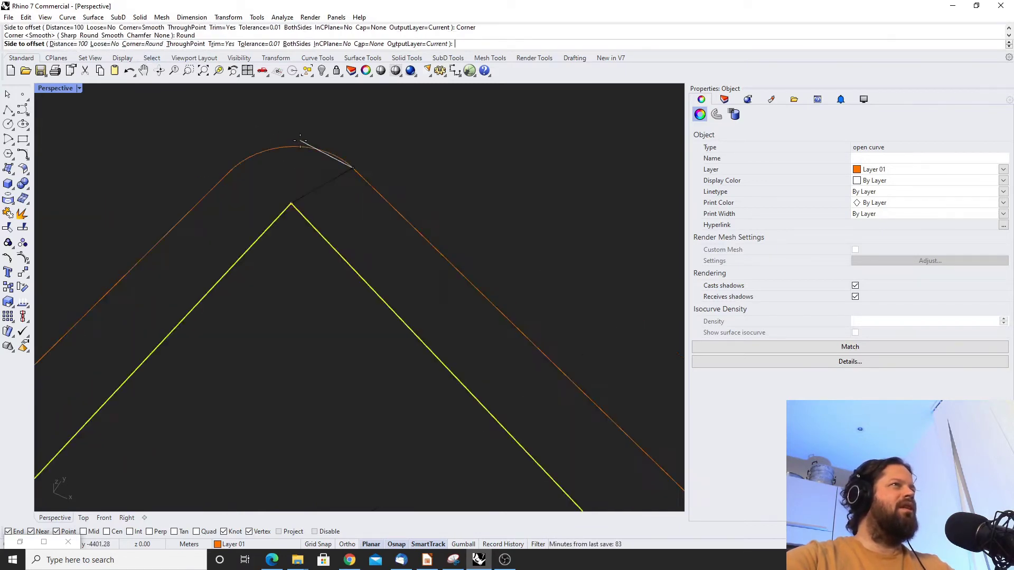
scroll(302, 139, "up", 4)
scroll(302, 140, "down", 5)
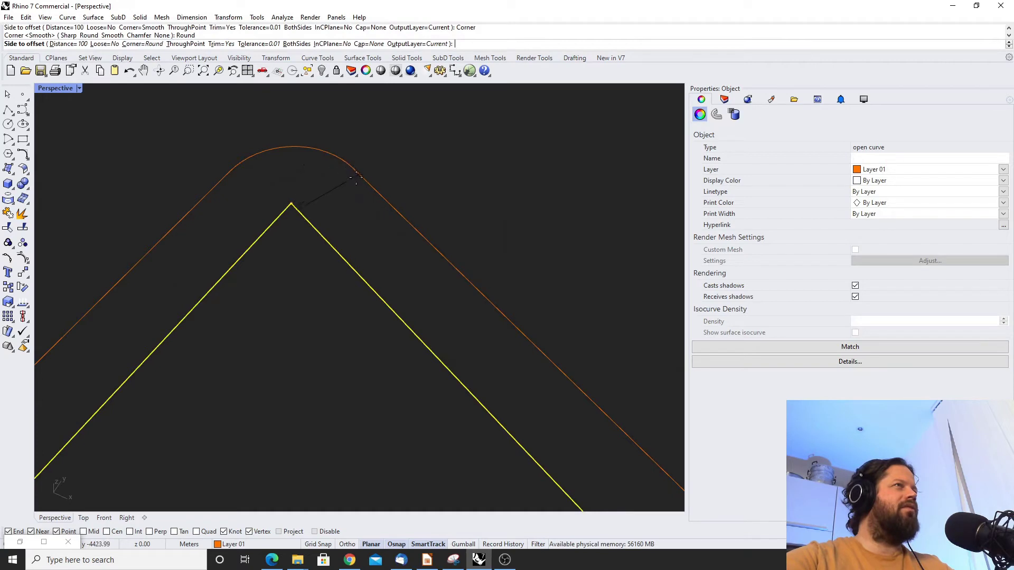
Set the offset's corner option to None and examine the preview at the polyline's apex
scroll(317, 179, "down", 6)
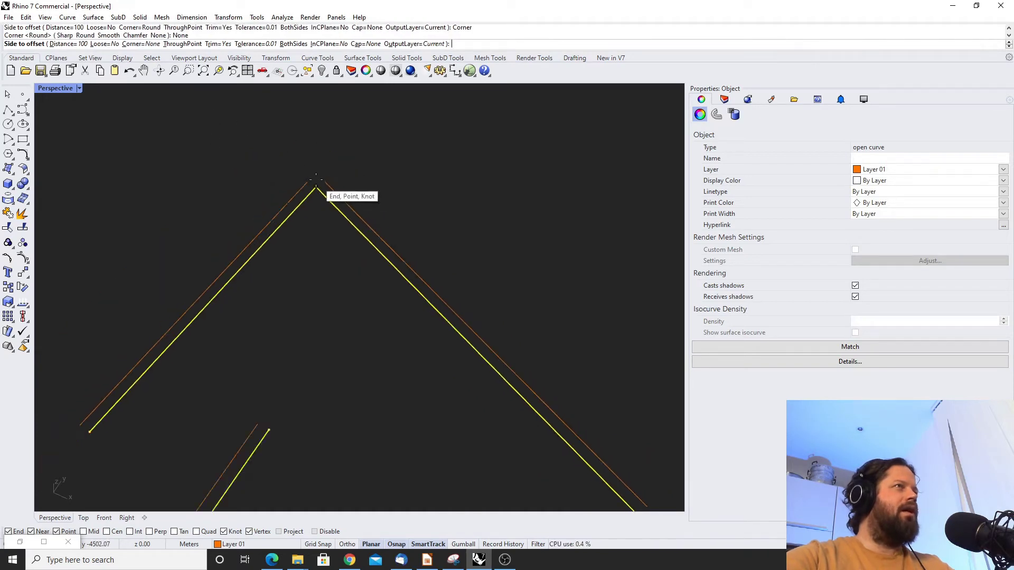
scroll(318, 178, "up", 8)
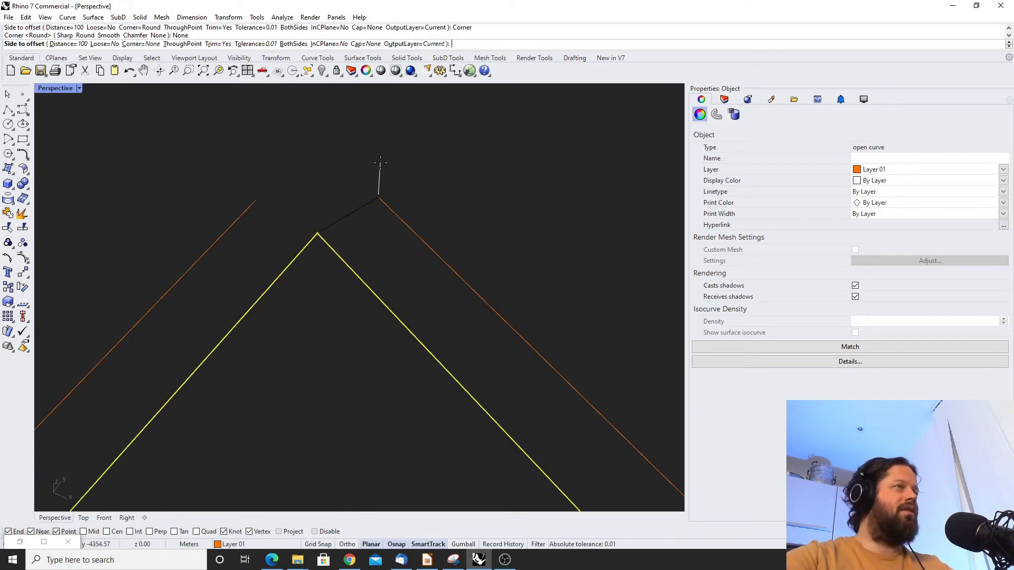
scroll(380, 163, "down", 4)
scroll(374, 166, "up", 4)
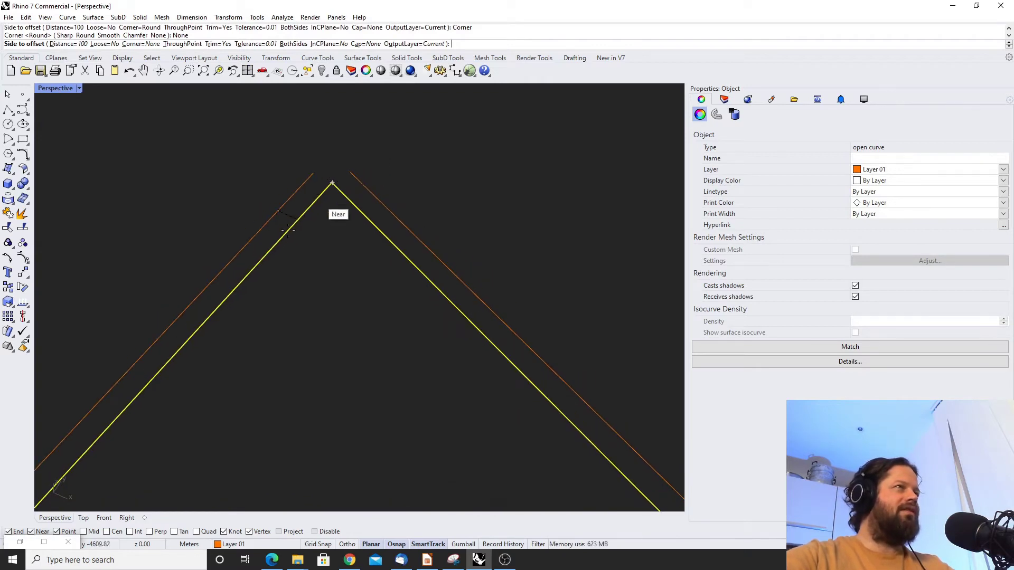
Choose the Sharp corner option, try 100 m offsets to the inside and outside of the polyline, and undo them
left_click(139, 44)
left_click(65, 44)
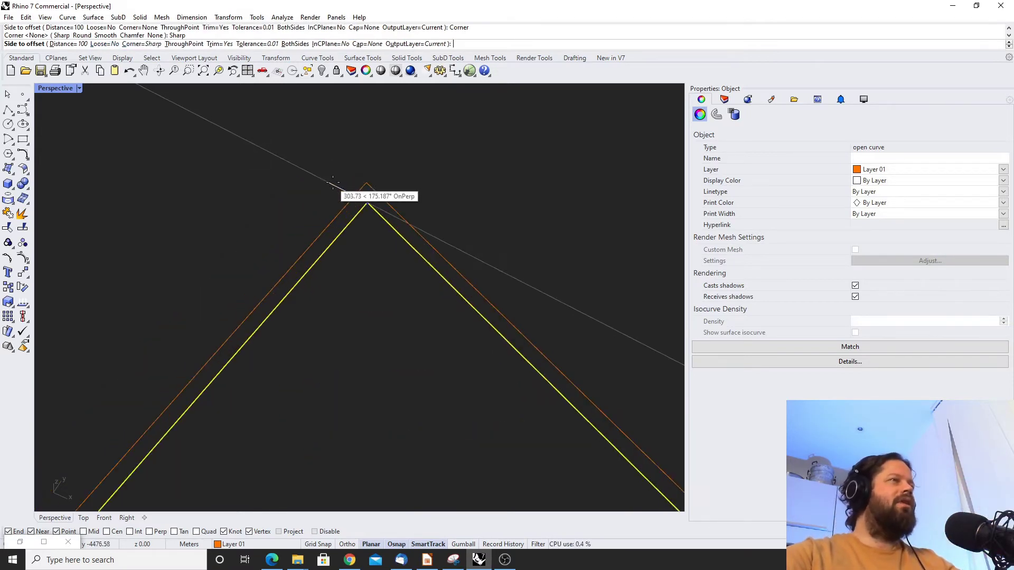
left_click(407, 282)
scroll(391, 248, "down", 4)
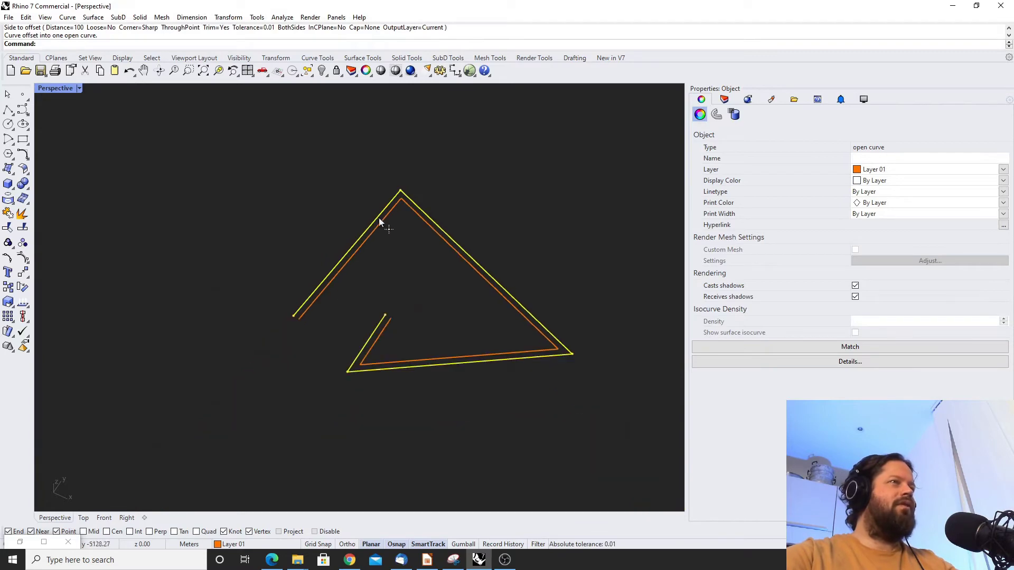
scroll(394, 211, "up", 5)
key("Return")
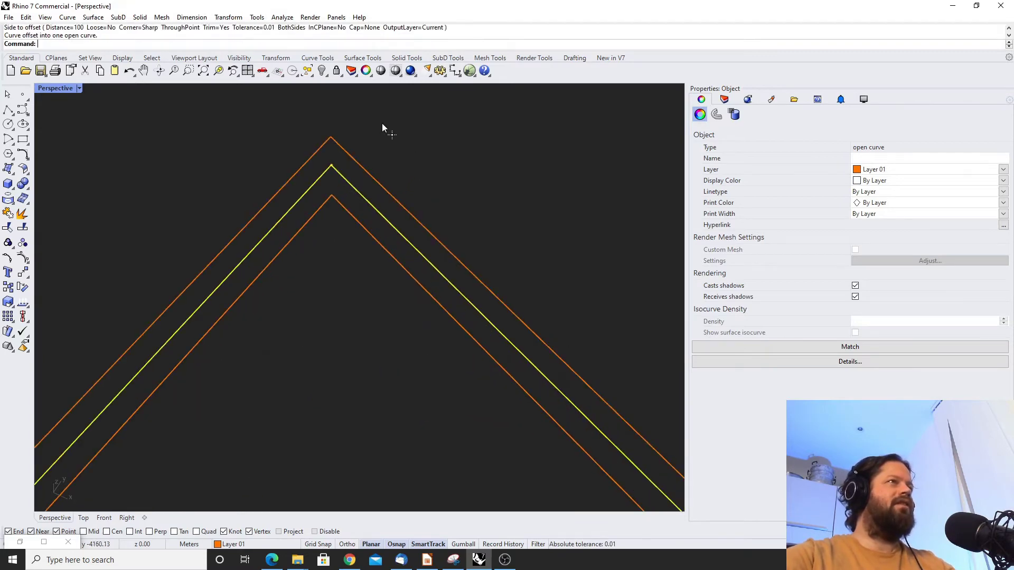
scroll(337, 233, "down", 5)
scroll(377, 202, "up", 5)
scroll(356, 259, "down", 5)
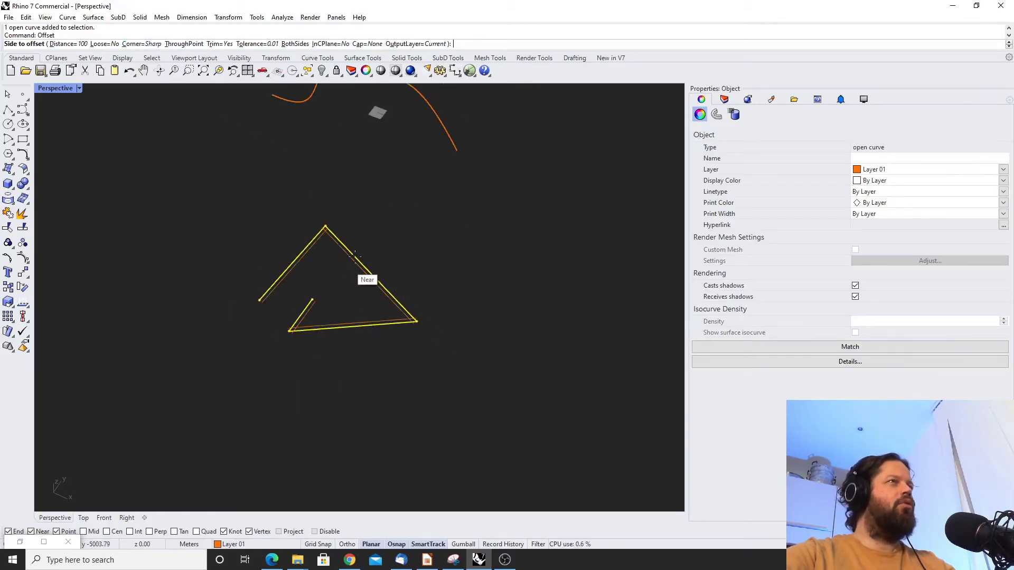
scroll(379, 210, "up", 3)
key("Escape")
Draw an open five-segment polyline between the triangular polyline and the wavy curve
scroll(344, 220, "up", 3)
scroll(210, 190, "down", 1)
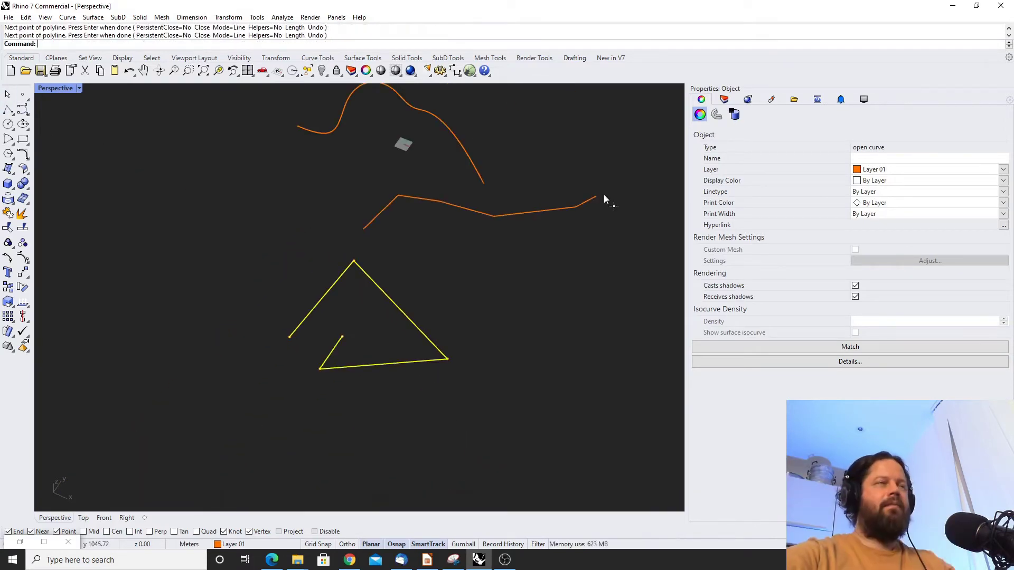
scroll(347, 187, "up", 4)
scroll(399, 240, "down", 3)
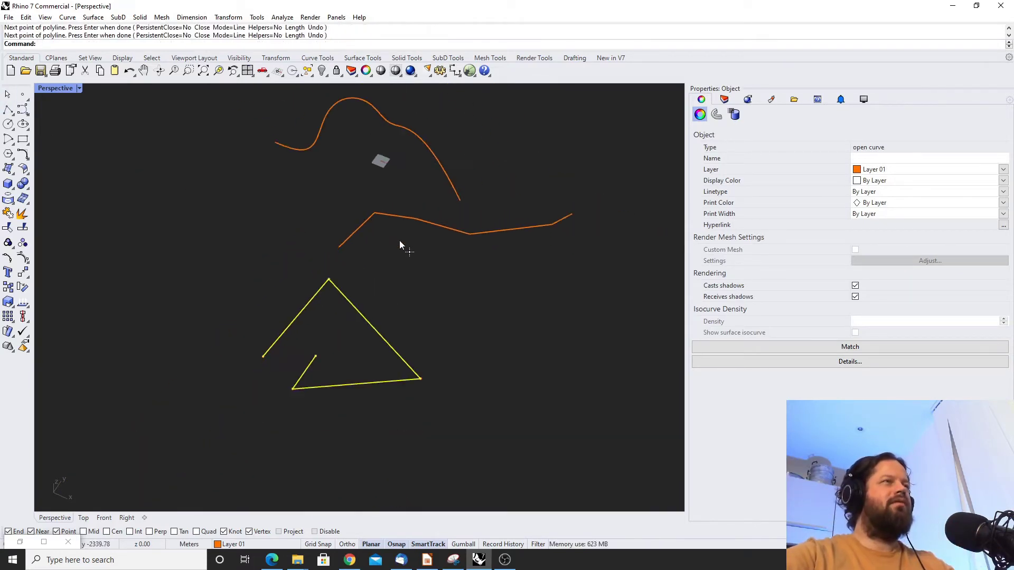
scroll(399, 239, "up", 2)
Offset the triangular polyline outward with the ThroughPoint option, passing through the near endpoint of the five-segment polyline
left_click(318, 322)
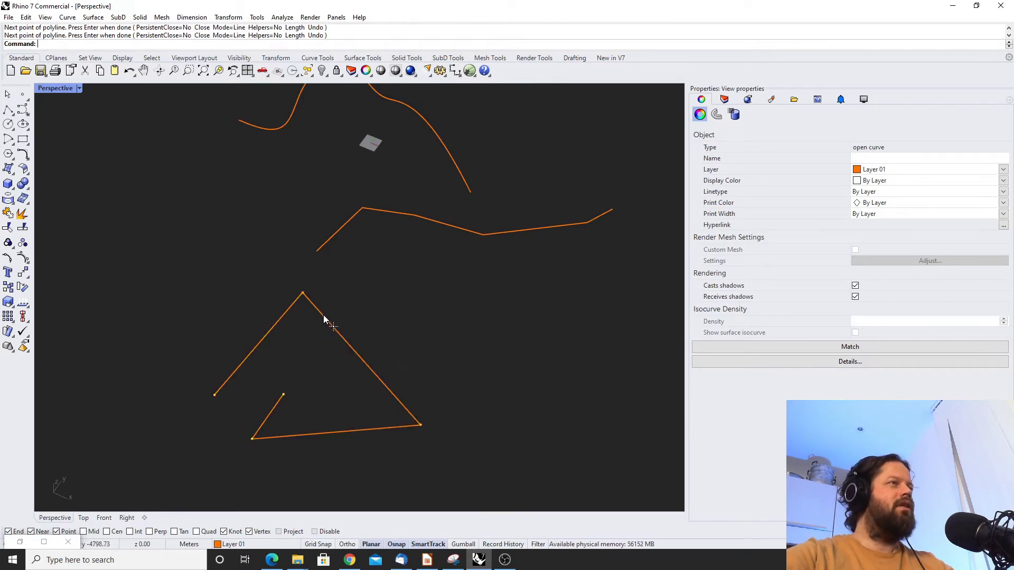
left_click(324, 314)
type("Offset")
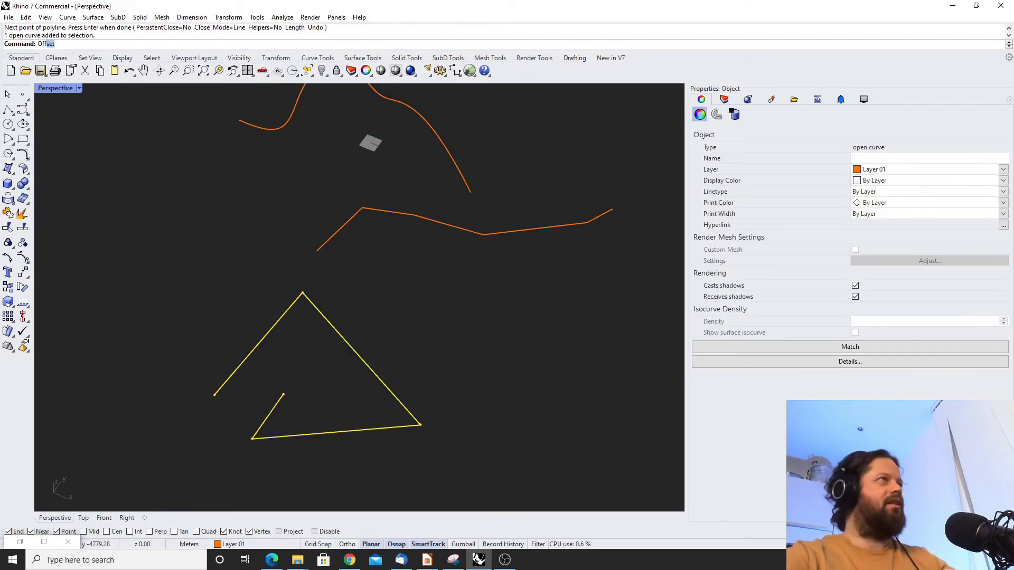
key("Return")
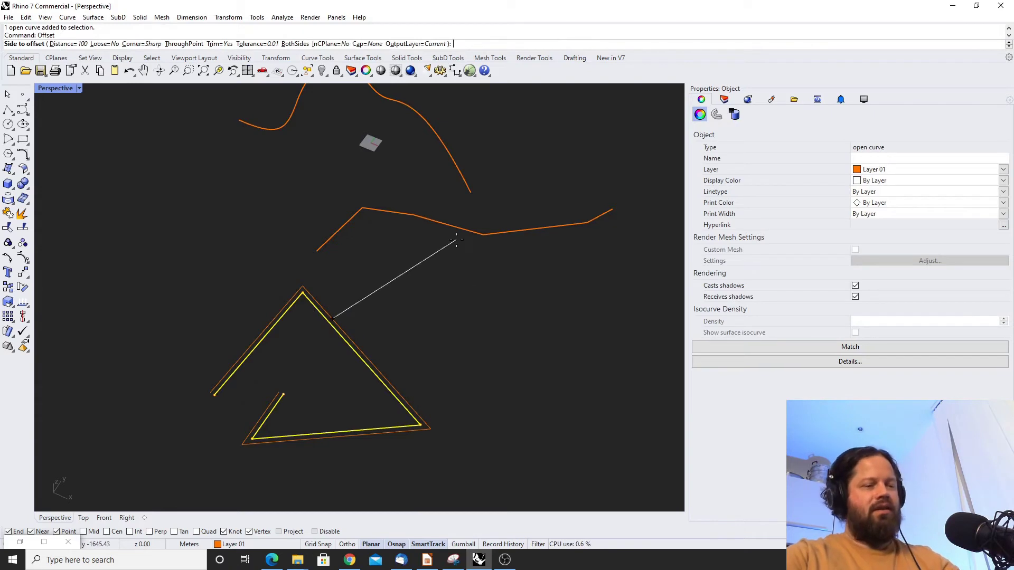
type("t")
key("Return")
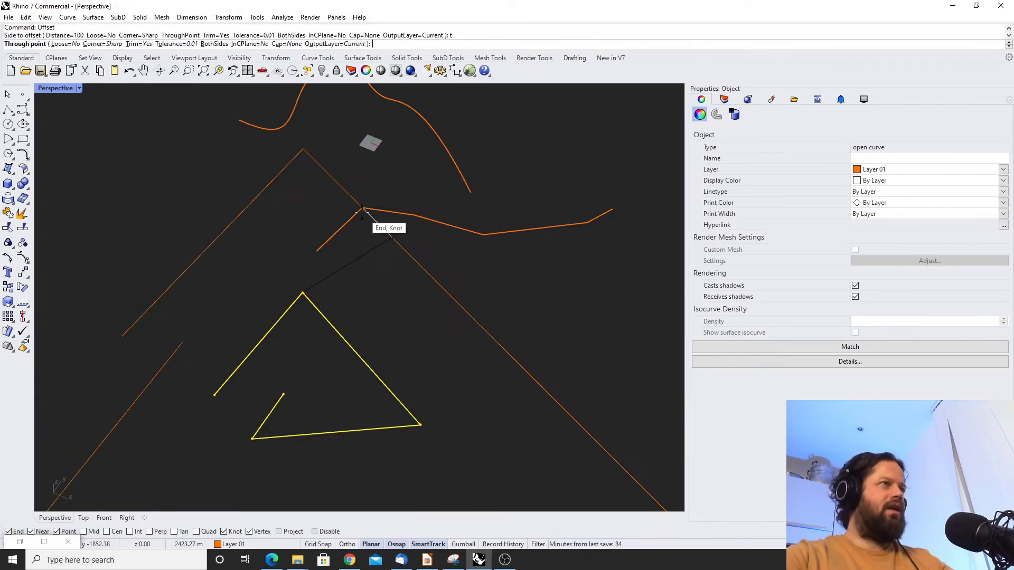
scroll(368, 207, "down", 2)
scroll(368, 207, "up", 2)
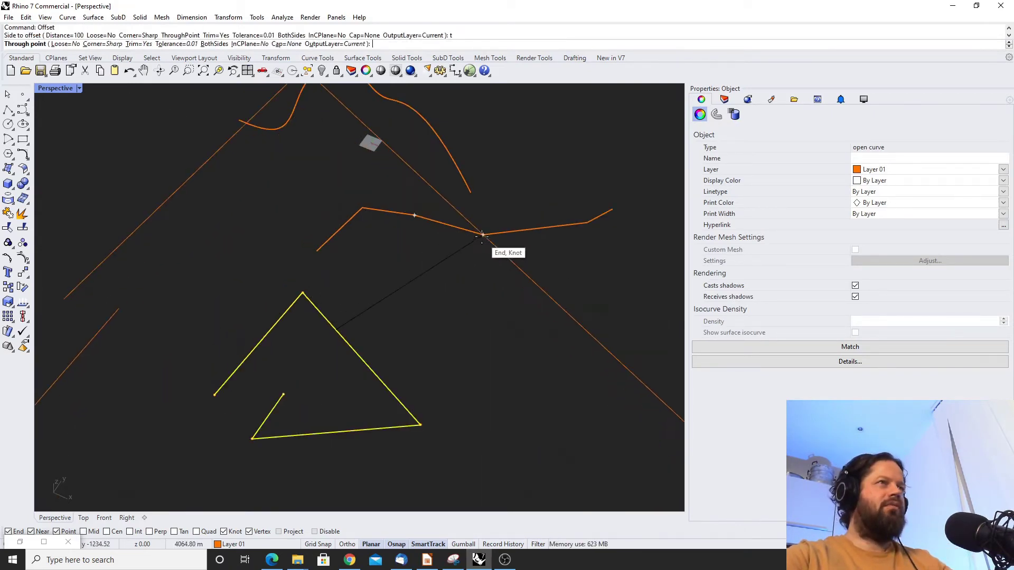
scroll(361, 207, "down", 2)
left_click(323, 254)
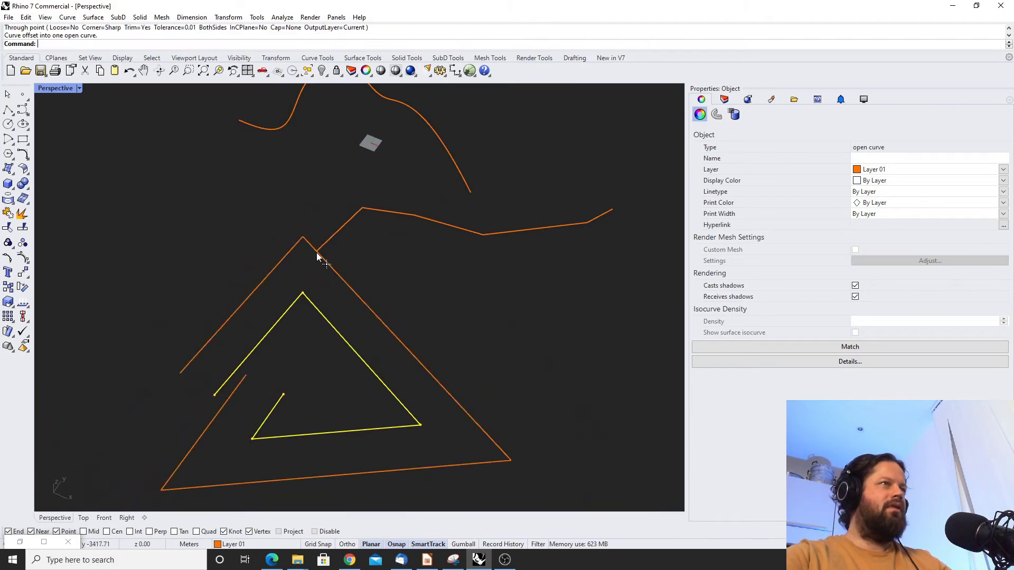
Offset the original triangular polyline inward by 877.236 m with Corner set to Sharp and Trim set to Yes
scroll(328, 256, "down", 3)
left_click(341, 260)
scroll(341, 260, "up", 3)
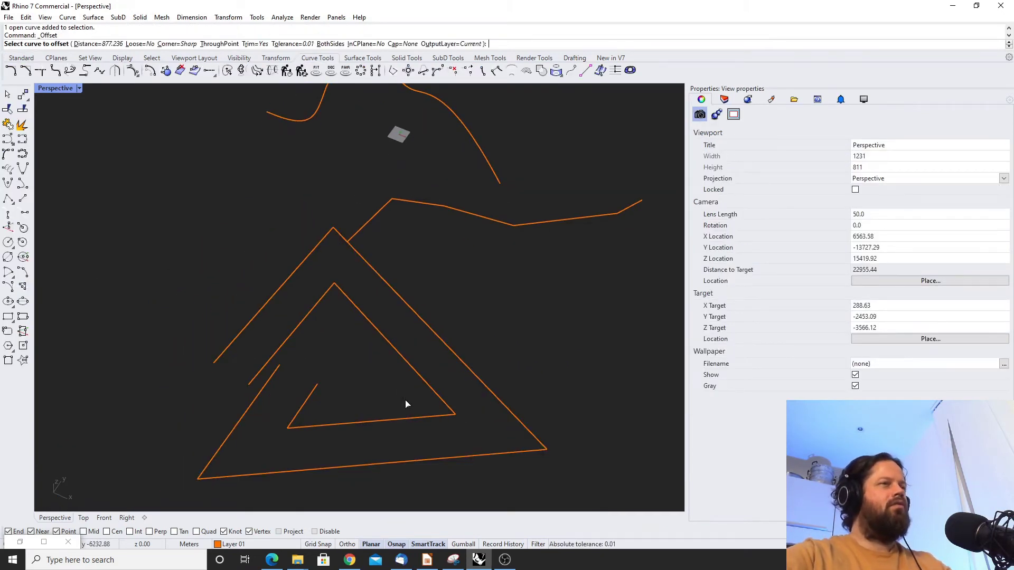
scroll(352, 336, "down", 2)
scroll(369, 366, "up", 4)
key("Escape")
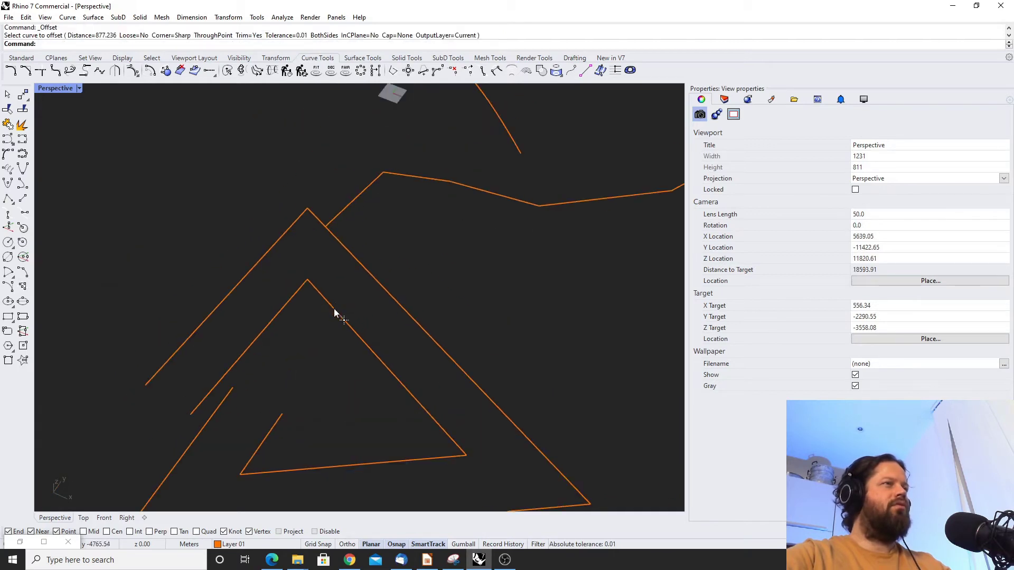
left_click(335, 313)
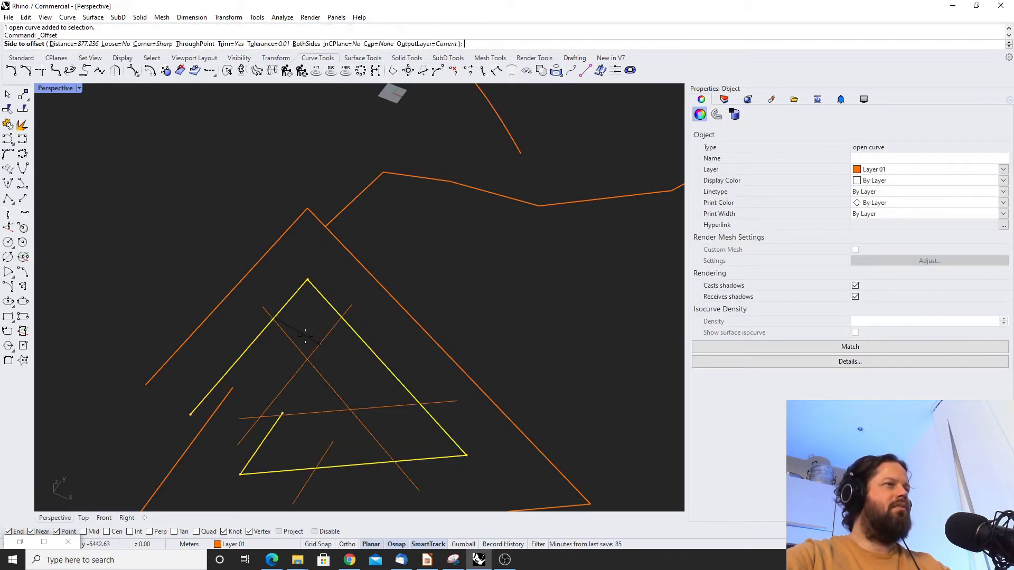
left_click(304, 335)
scroll(310, 337, "up", 3)
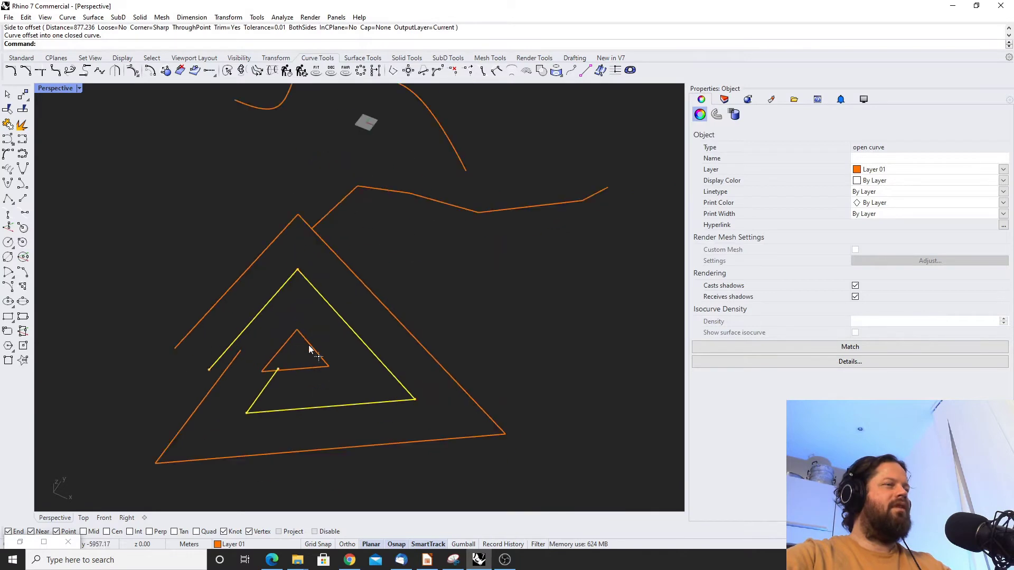
Repeat the inward offset of the same triangular polyline with identical settings
key("Return")
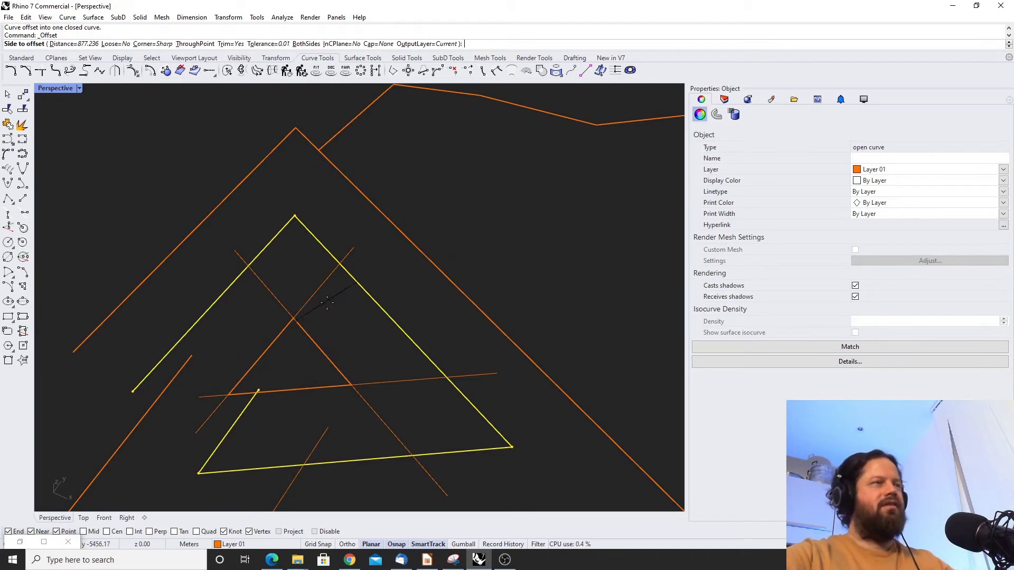
left_click(285, 321)
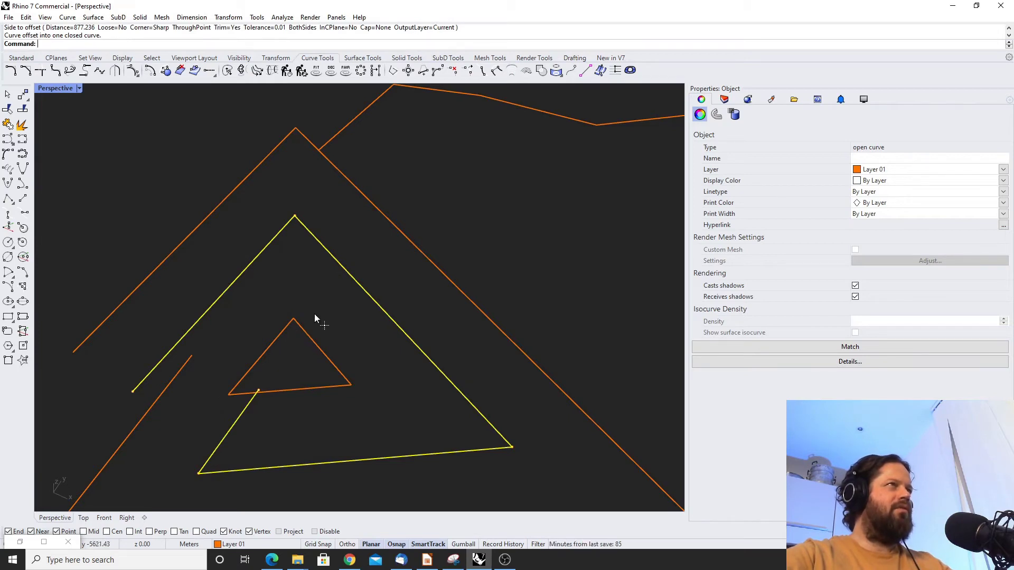
right_click(349, 365)
key("Escape")
Offset the outermost triangular polyline inward with Trim set to No, and select the untrimmed offset to examine its corners
scroll(362, 313, "down", 8)
key("Escape")
left_click(414, 314)
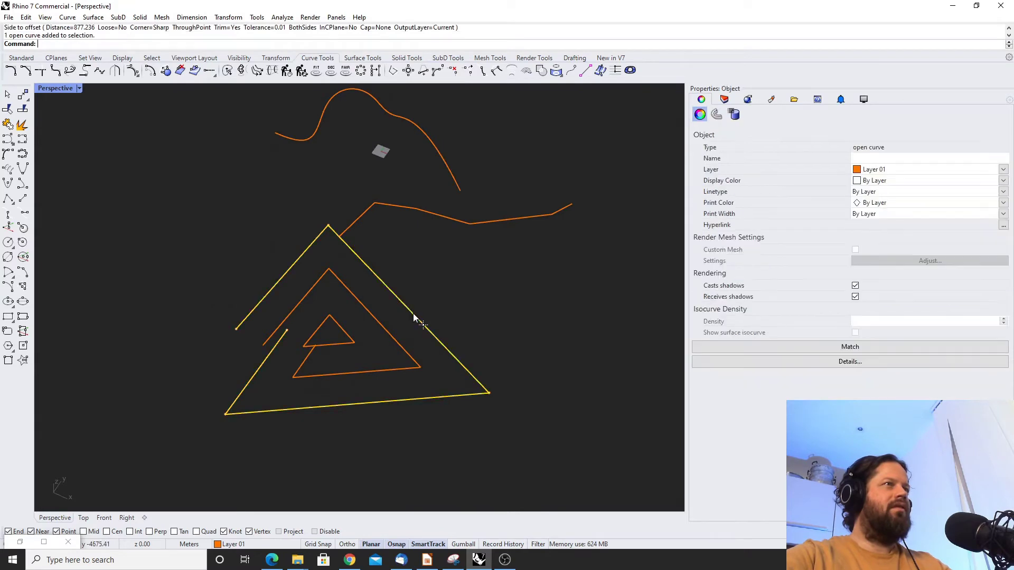
right_click(414, 314)
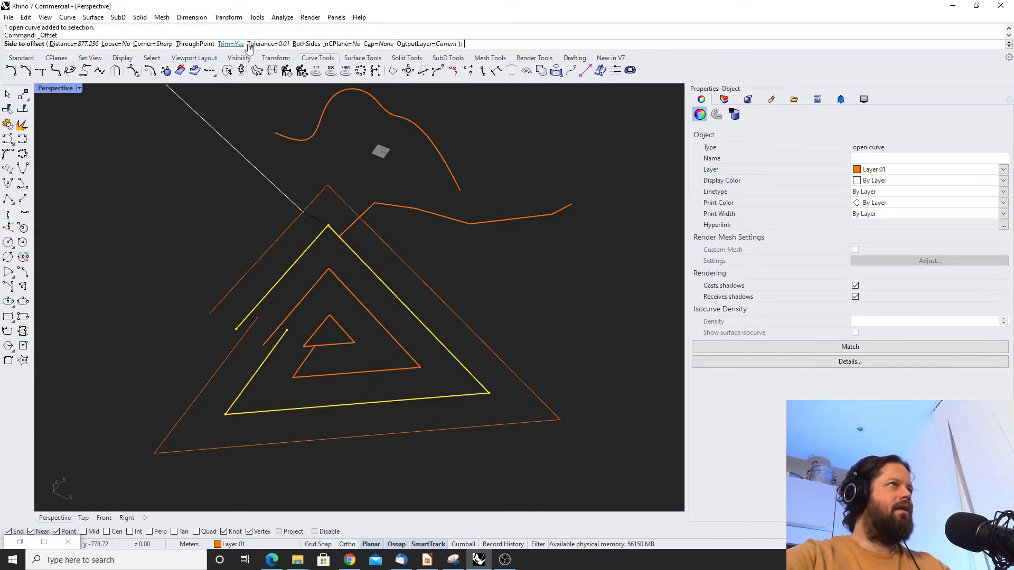
left_click(302, 211)
scroll(337, 268, "up", 4)
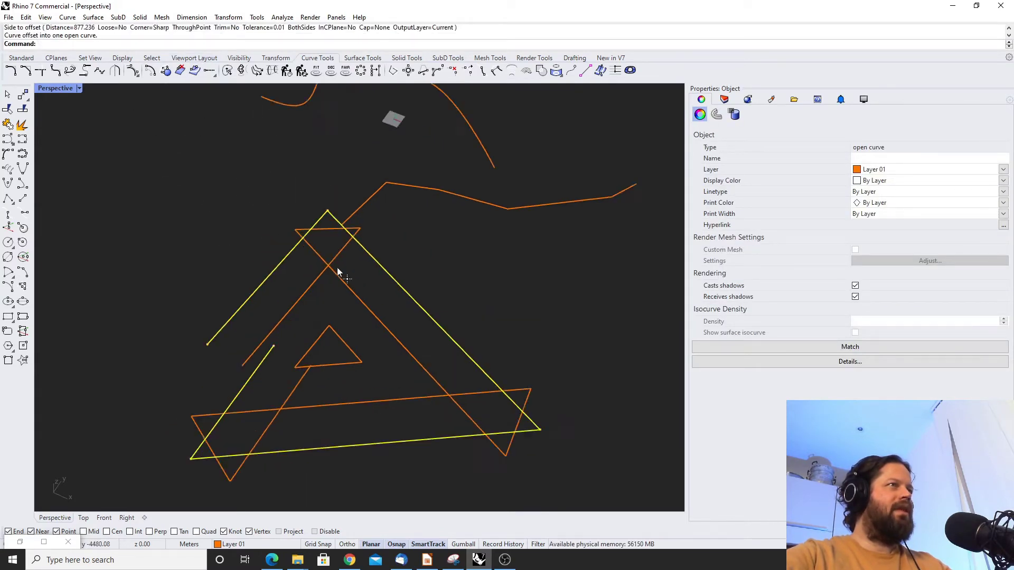
scroll(355, 287, "down", 4)
scroll(317, 261, "up", 5)
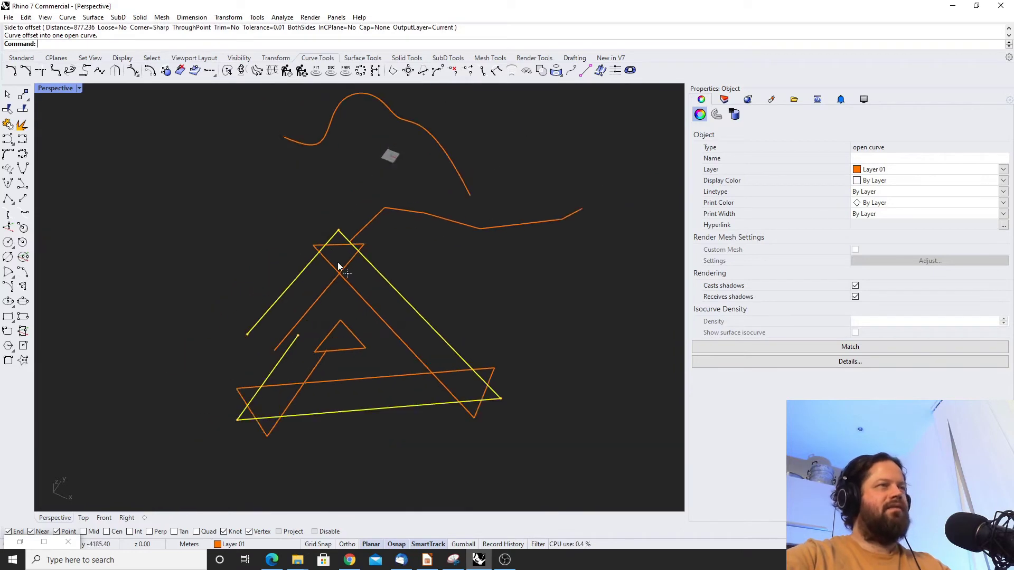
left_click(350, 272)
scroll(350, 271, "down", 4)
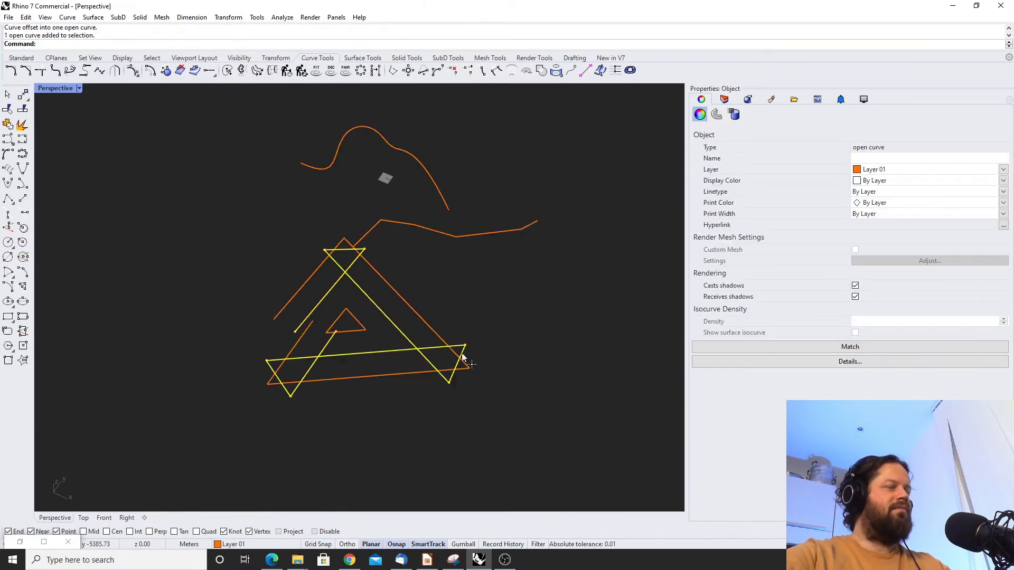
scroll(312, 280, "up", 3)
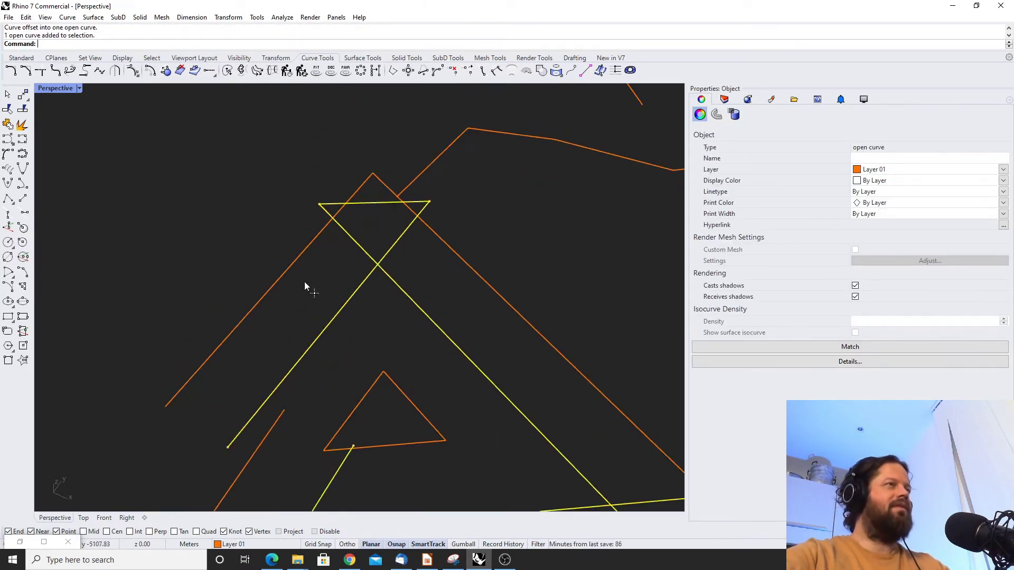
scroll(285, 267, "down", 3)
Set the Offset command's Trim option to Yes without placing another offset of the outermost triangular polyline
key("Escape")
left_click(376, 316)
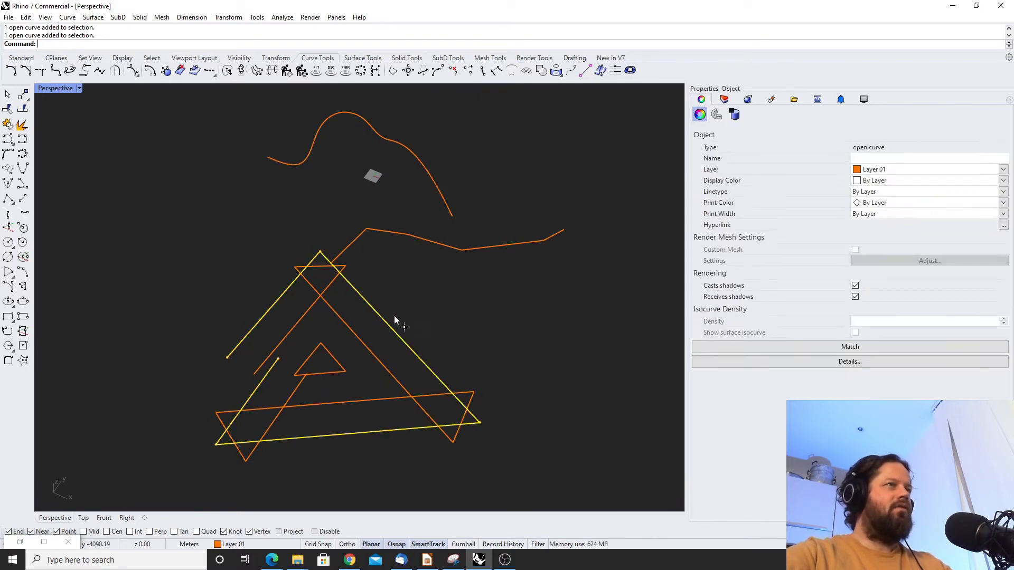
key("Return")
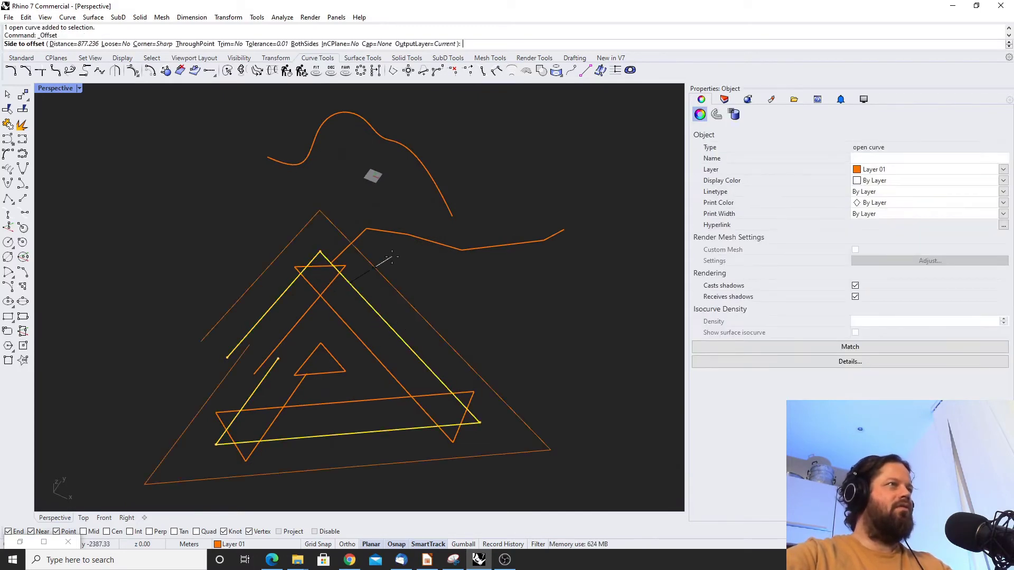
left_click(230, 44)
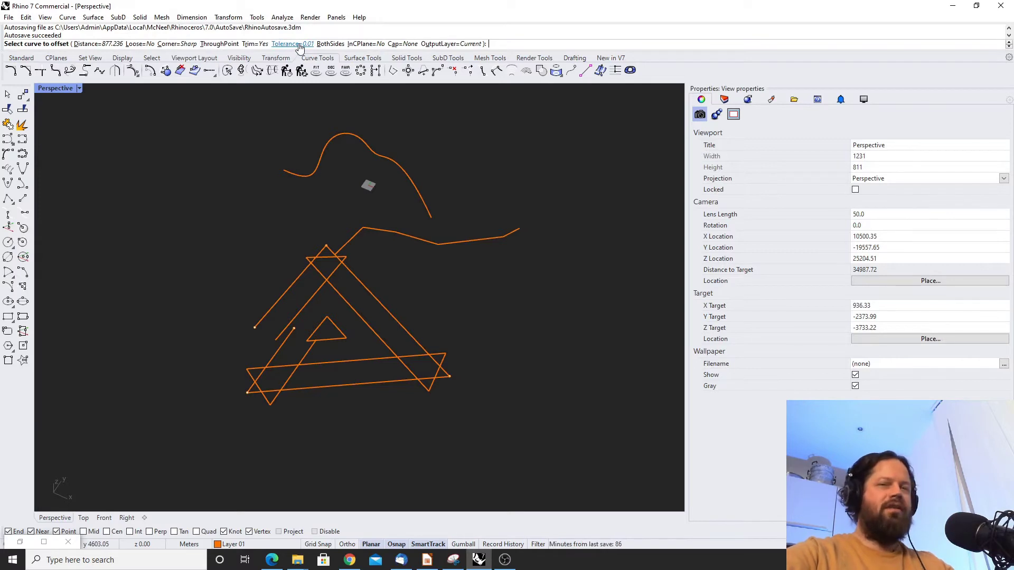
key("Escape")
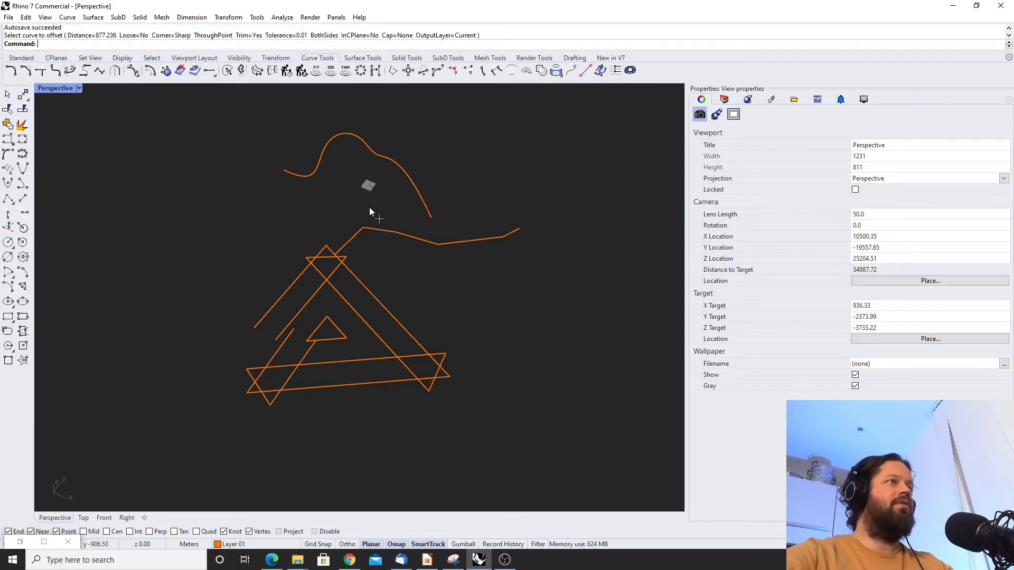
Delete all the curves and polylines in the model
scroll(233, 187, "down", 4)
left_click_drag(222, 155, 479, 396)
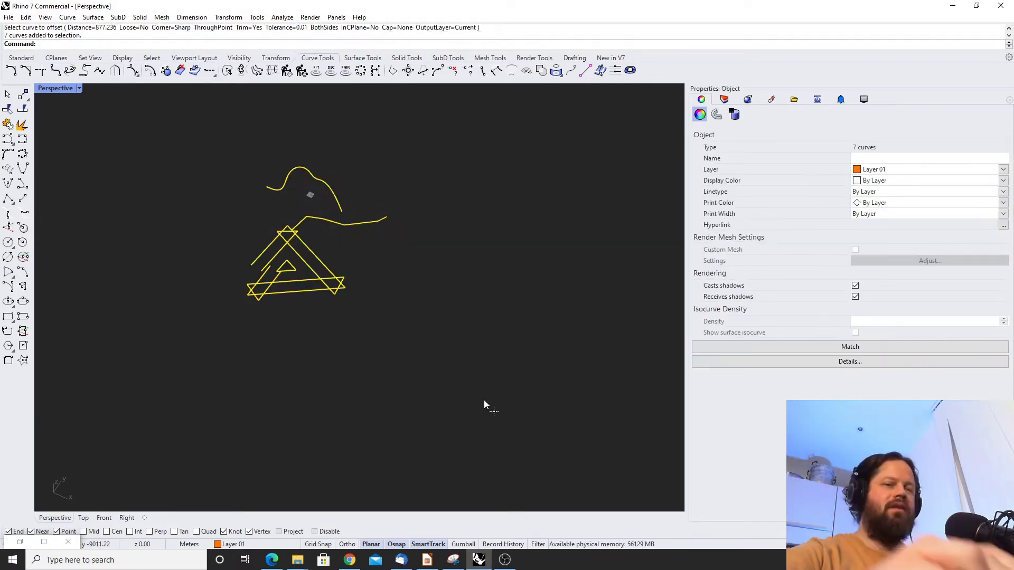
key("Delete")
key("ctrl+z")
Offset the long wavy curve by 877.236 m with the BothSides option and select the two offset curves for inspection
scroll(352, 244, "up", 4)
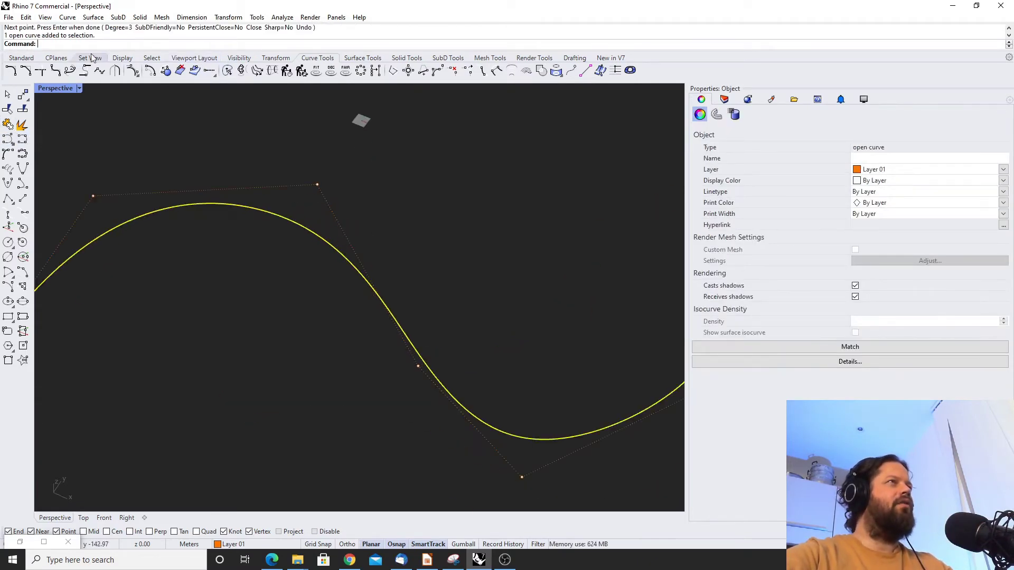
left_click(151, 71)
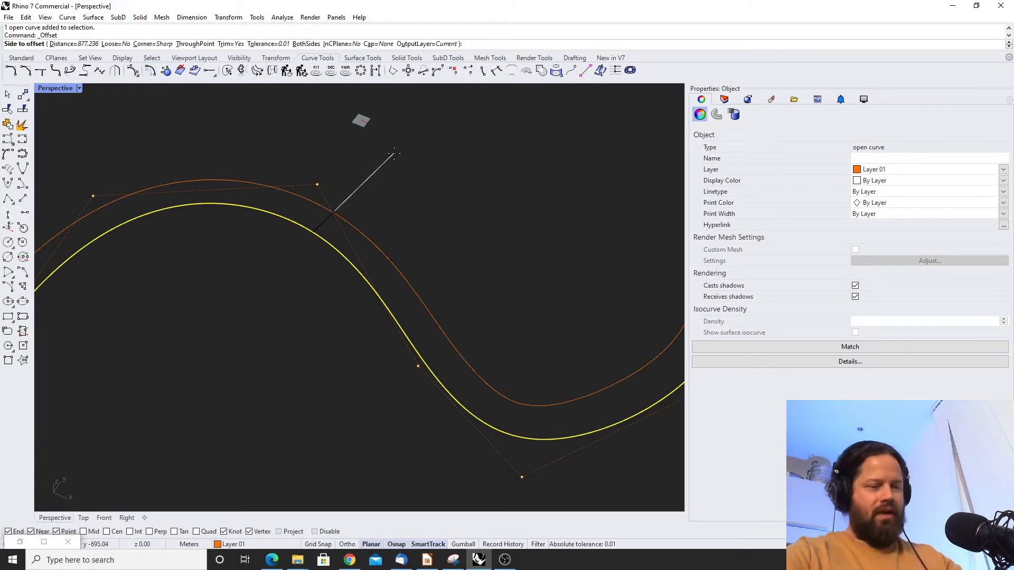
type("b")
key("Return")
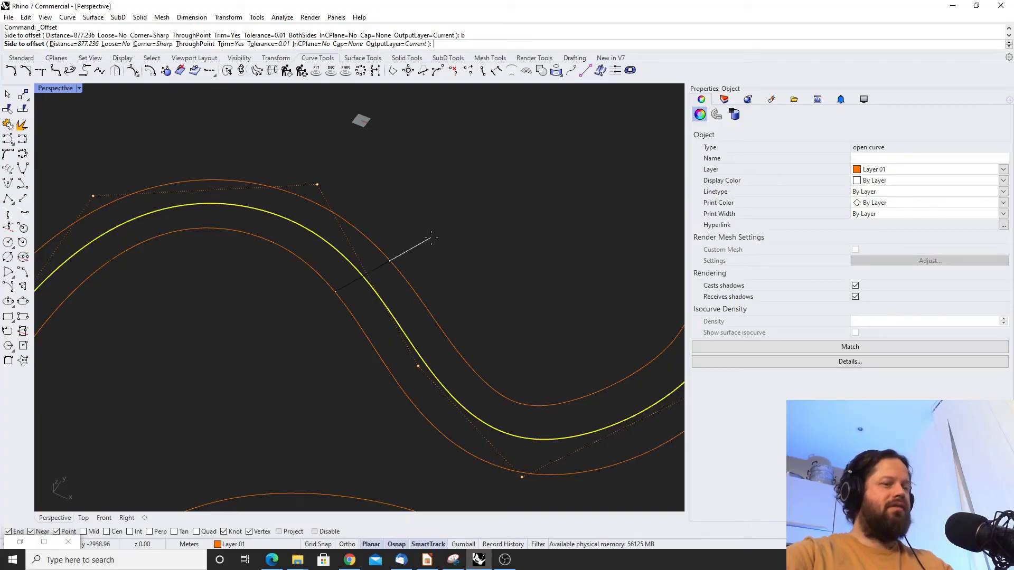
scroll(420, 238, "down", 4)
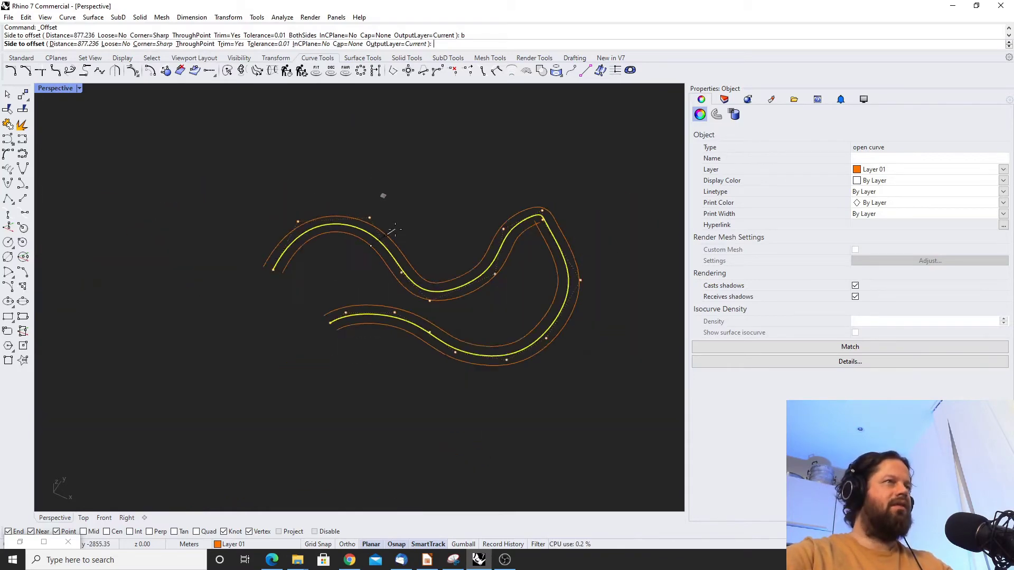
left_click(435, 236)
right_click_drag(438, 238, 498, 215)
key("Escape")
left_click(512, 218)
left_click(502, 230)
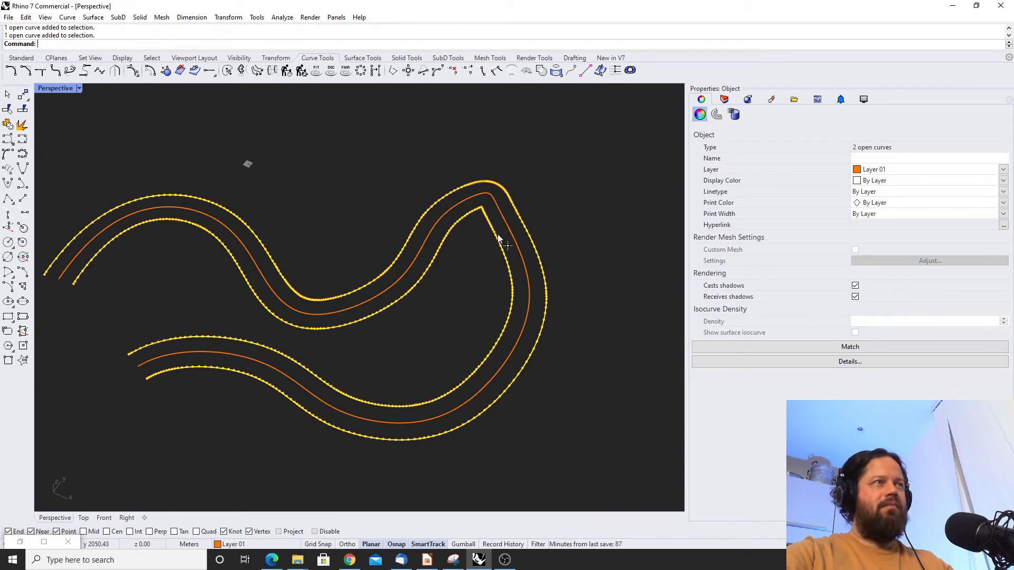
scroll(481, 224, "down", 3)
Delete the long wavy curve together with its two offsets
key("Escape")
left_click_drag(152, 133, 562, 376)
right_click_drag(436, 299, 338, 267)
key("Escape")
left_click_drag(344, 241, 260, 334)
key("Delete")
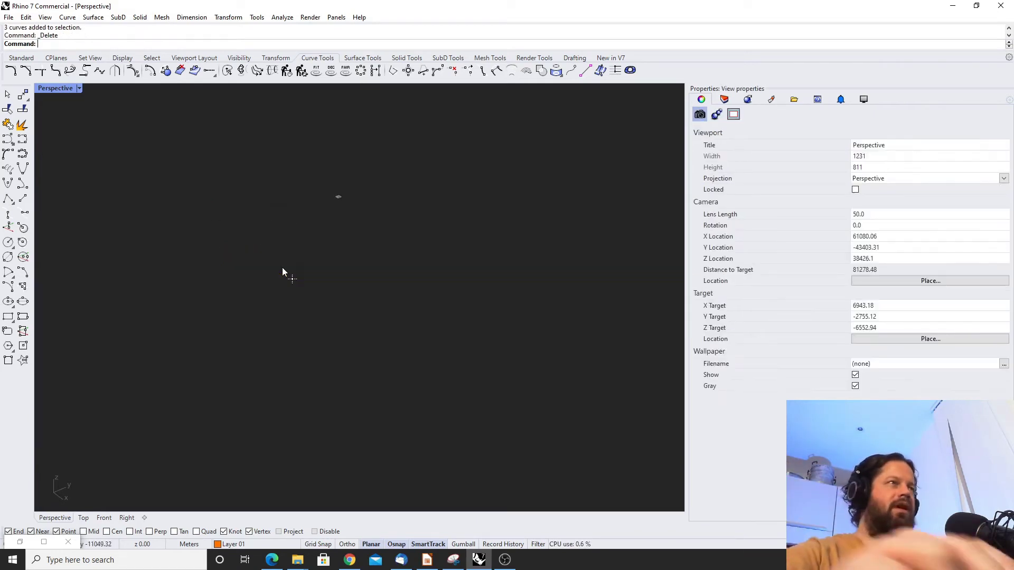
Draw a wavy degree-3 control point curve with seven points, rising across the empty Perspective view
left_click(9, 58)
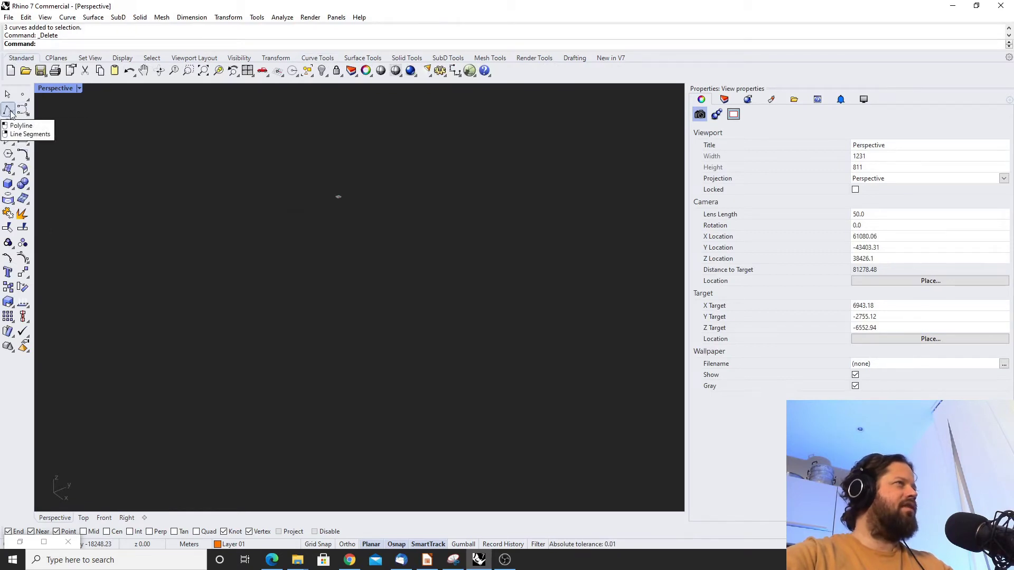
left_click(8, 125)
left_click(197, 383)
left_click(228, 312)
left_click(339, 301)
left_click(403, 292)
left_click(447, 253)
left_click(472, 201)
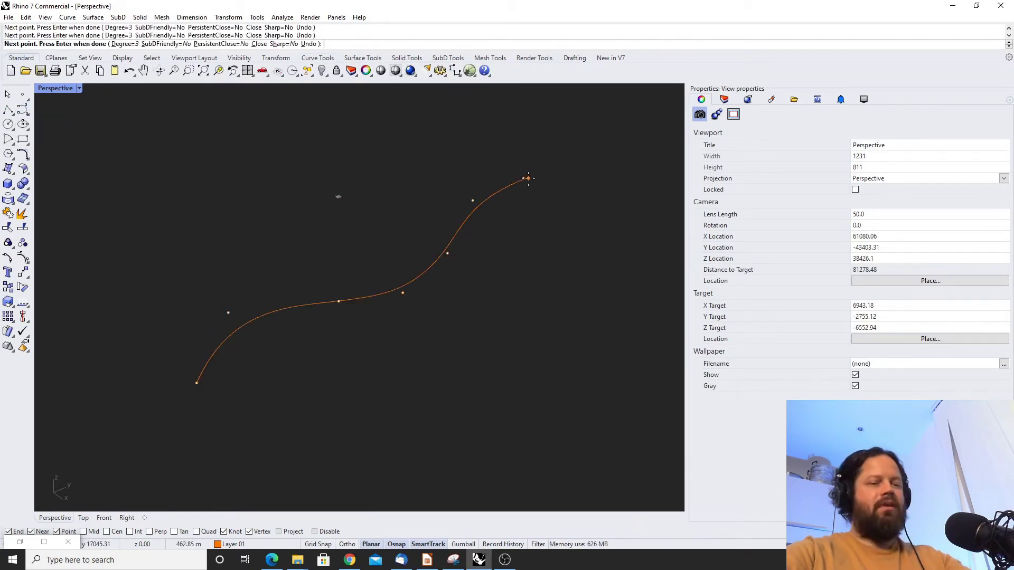
left_click(528, 178)
key("Return")
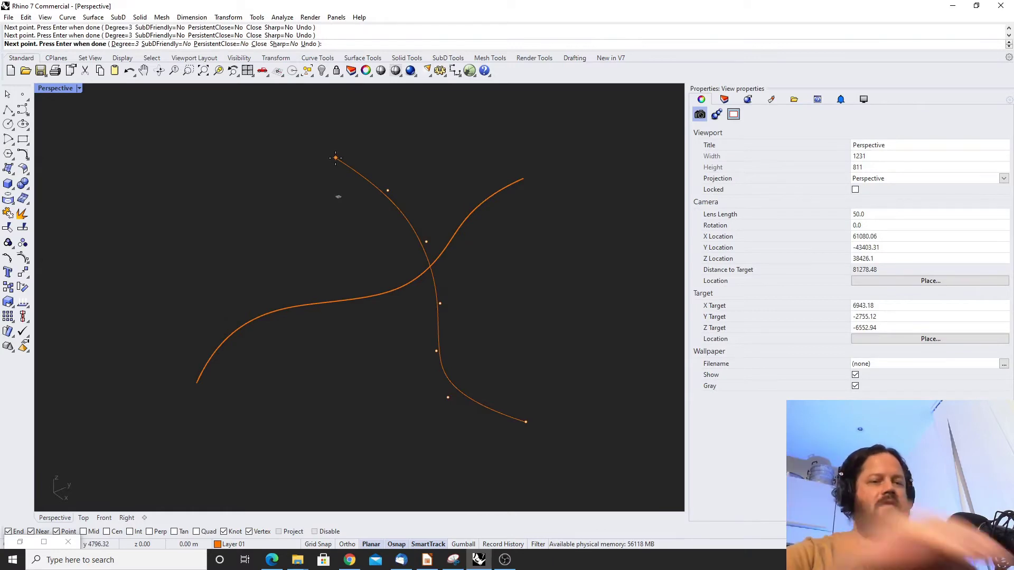
Draw two more degree-3 control point curves, both running across the first wavy curve
left_click(335, 157)
key("Return")
key("Return")
left_click(383, 469)
left_click(329, 421)
left_click(315, 355)
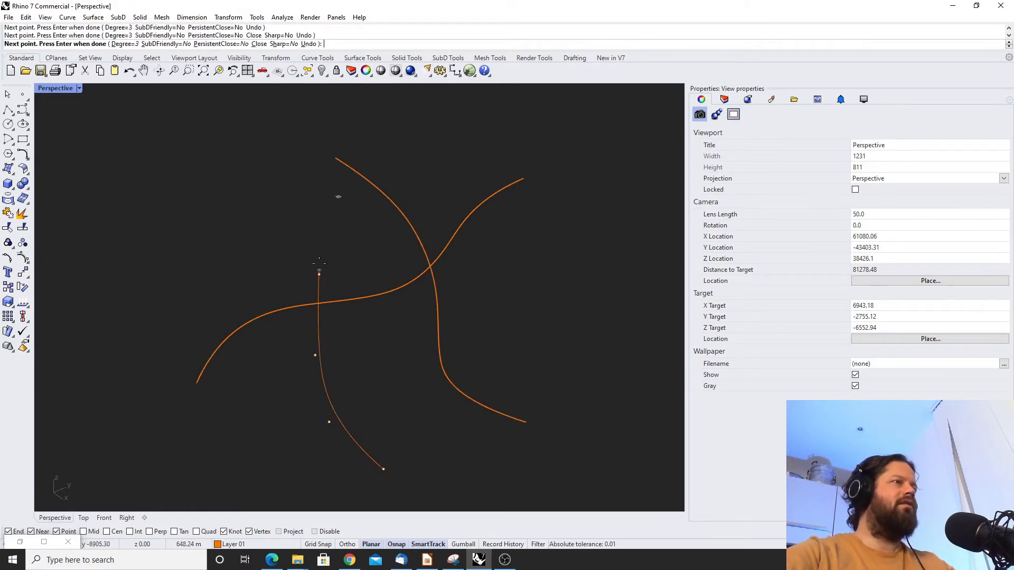
left_click(319, 273)
left_click(220, 180)
key("Return")
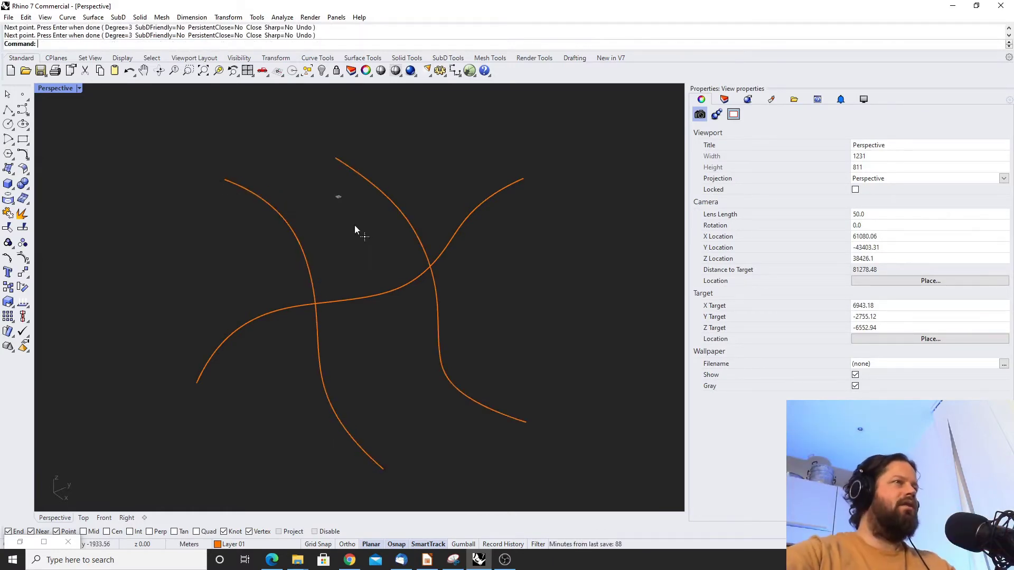
scroll(343, 248, "down", 5)
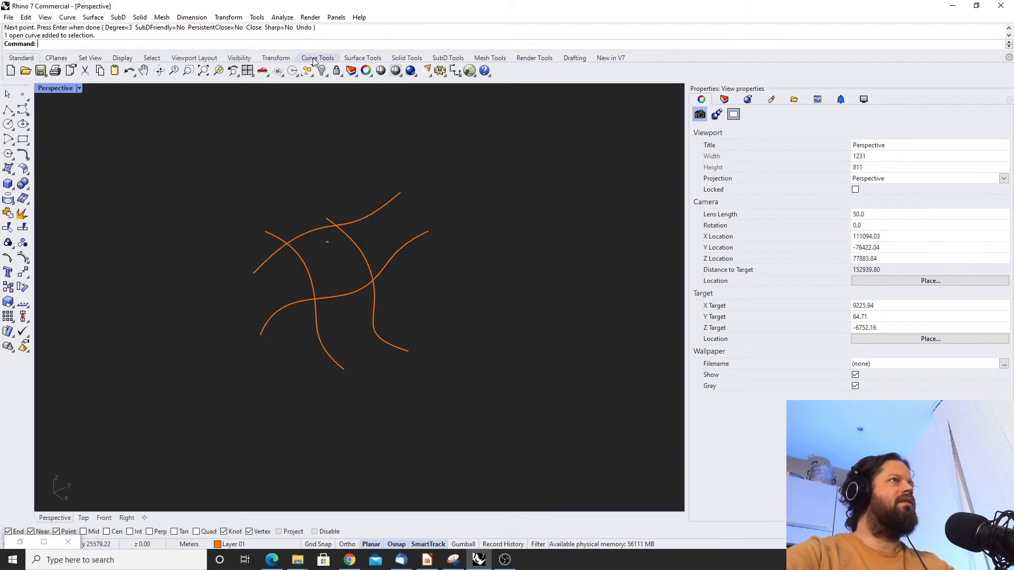
Offset three of the four crossing curves by 1000 m to both sides, working in the Top view
scroll(339, 156, "up", 3)
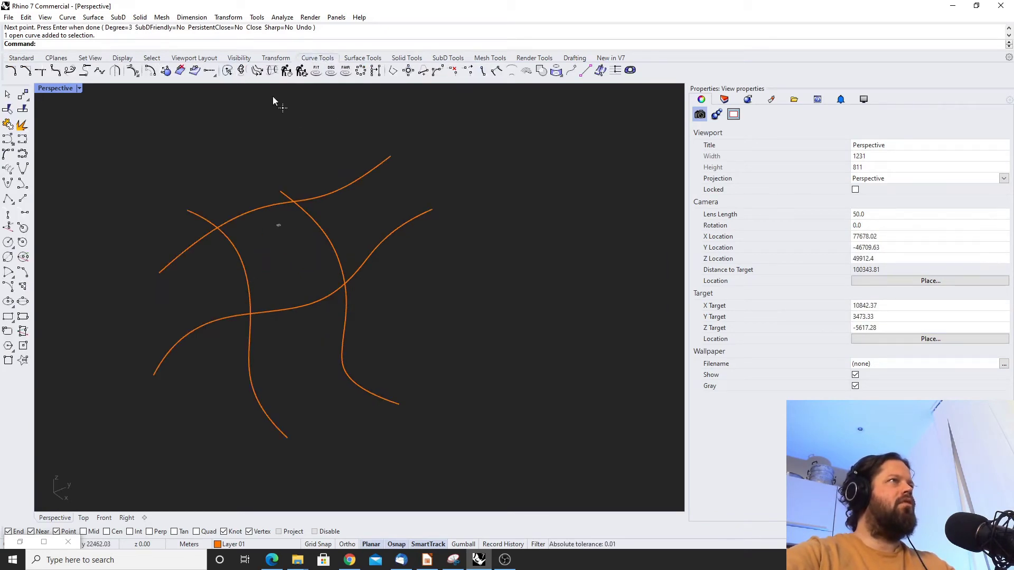
left_click(150, 70)
left_click(322, 222)
scroll(350, 216, "up", 3)
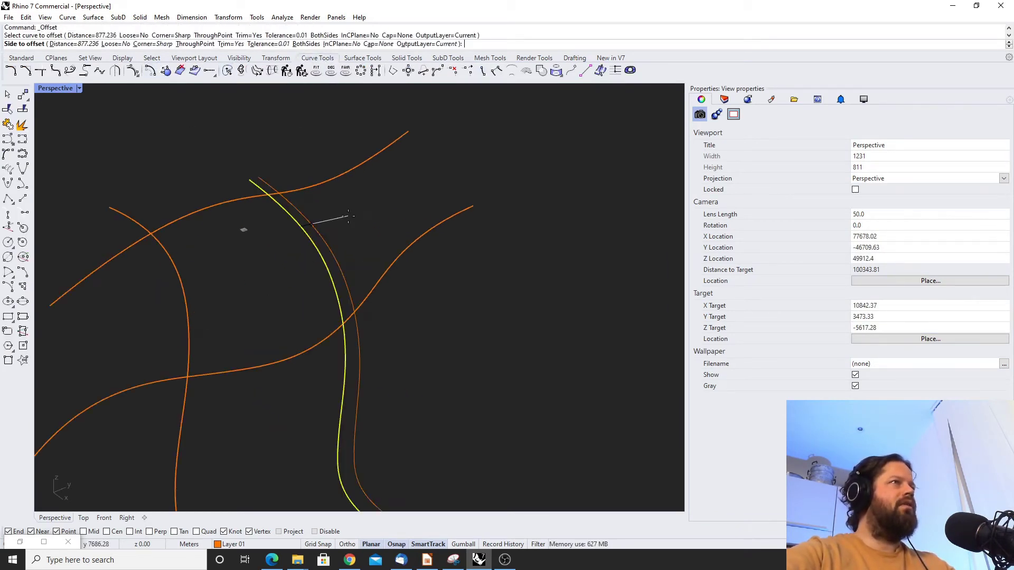
type("b")
key("Return")
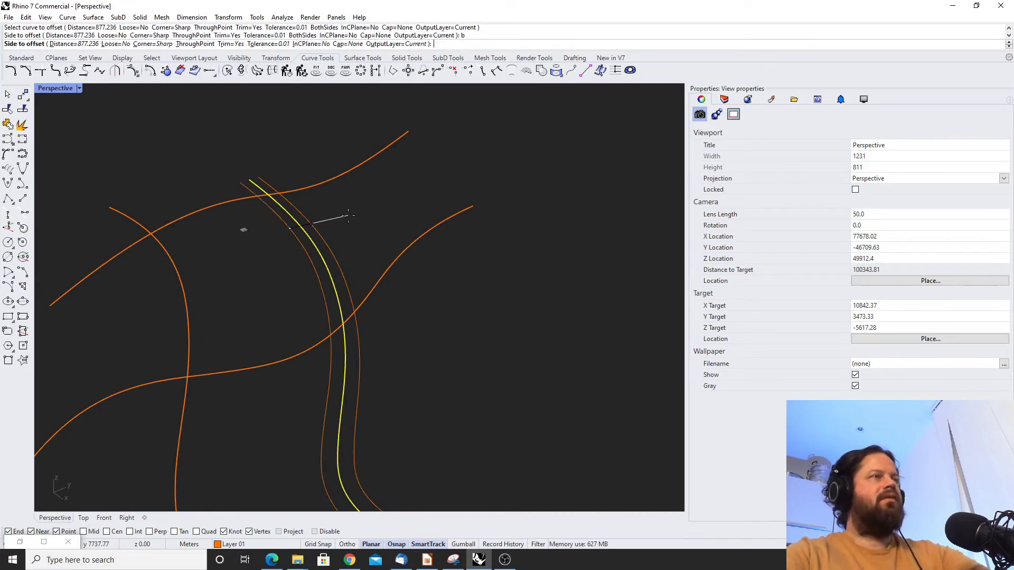
left_click(396, 223)
key("ctrl+F1")
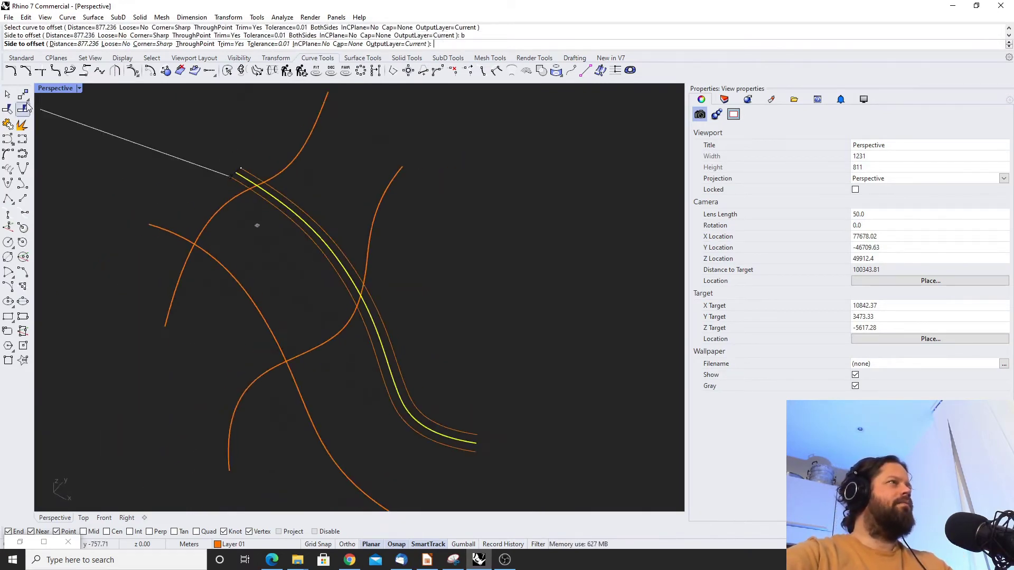
left_click(328, 232)
type("1000")
key("Return")
left_click(382, 206)
Offset the remaining crossing curve by 2000 m to both sides
left_click(255, 194)
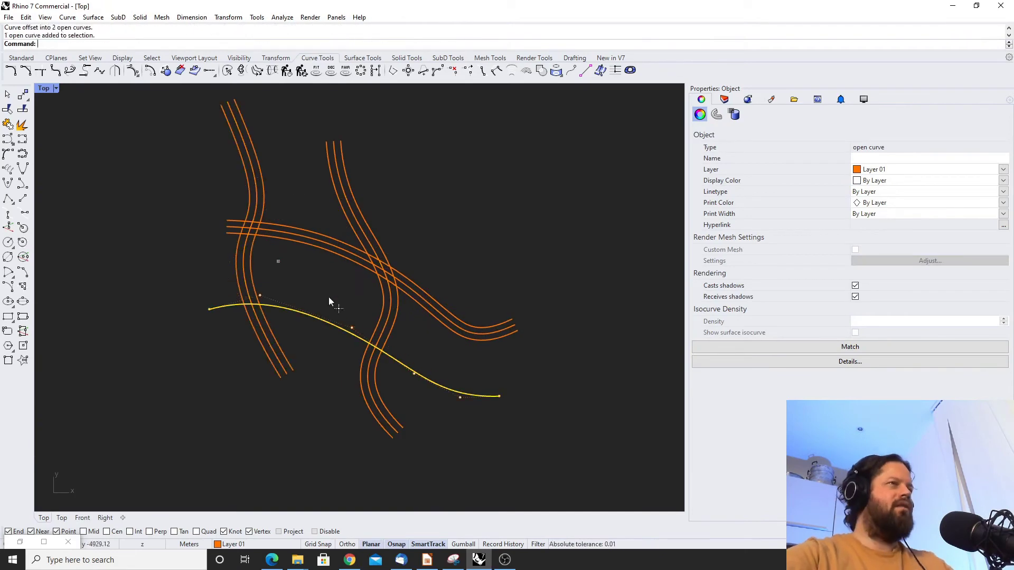
type("2000")
key("Return")
type("b")
key("Return")
left_click(340, 312)
scroll(260, 241, "up", 5)
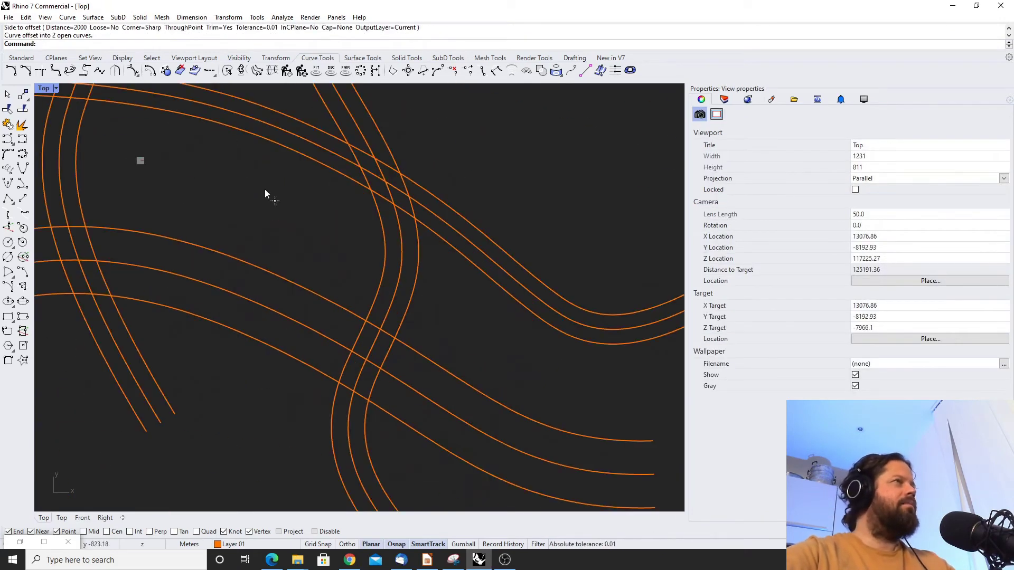
Select all the crossing curves and their offsets as the objects for trimming
scroll(264, 194, "down", 8)
left_click_drag(211, 165, 423, 373)
scroll(332, 243, "up", 5)
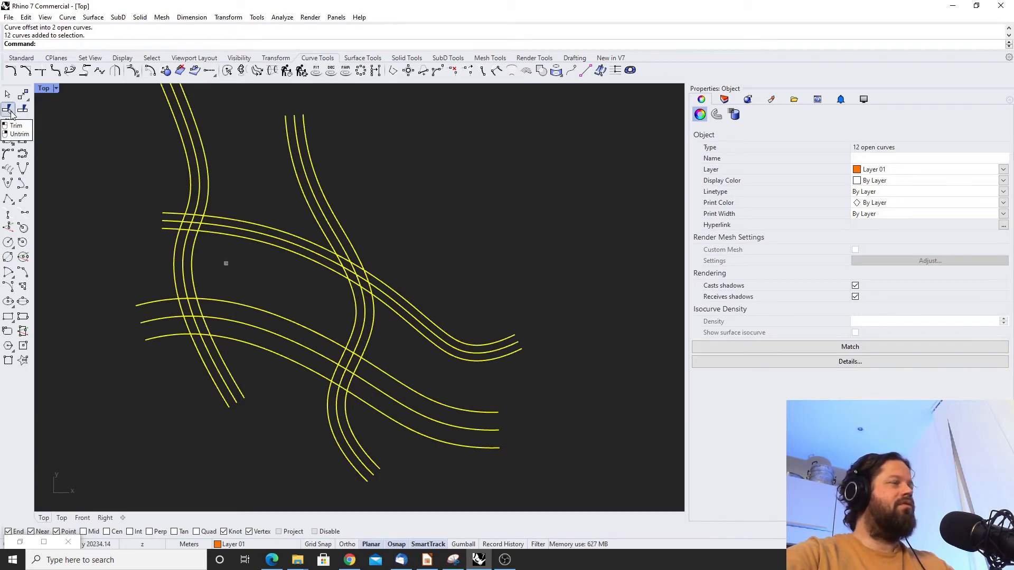
Trim away the curve segments inside the two left-hand crossings so the parallel curves form open road junctions
left_click(9, 110)
scroll(159, 237, "up", 4)
left_click(238, 203)
left_click(270, 178)
scroll(229, 305, "down", 4)
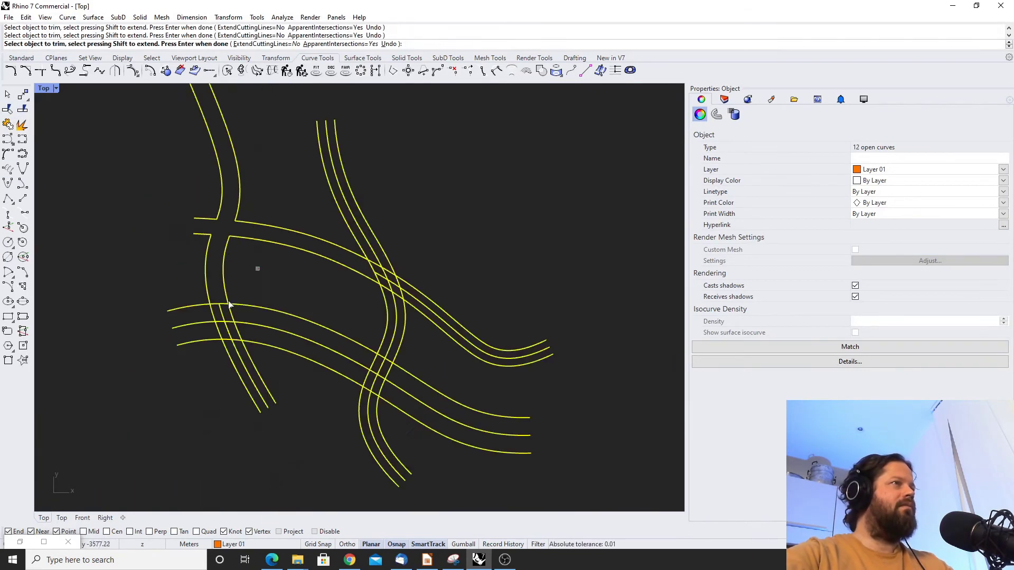
scroll(228, 309, "up", 5)
left_click_drag(235, 266, 198, 301)
left_click_drag(277, 314, 157, 354)
scroll(158, 349, "down", 5)
Trim the overlapping curve segments inside the two right-hand crossings and finish trimming
scroll(396, 346, "up", 5)
left_click_drag(362, 254, 295, 314)
left_click_drag(378, 339, 285, 393)
scroll(285, 327, "down", 4)
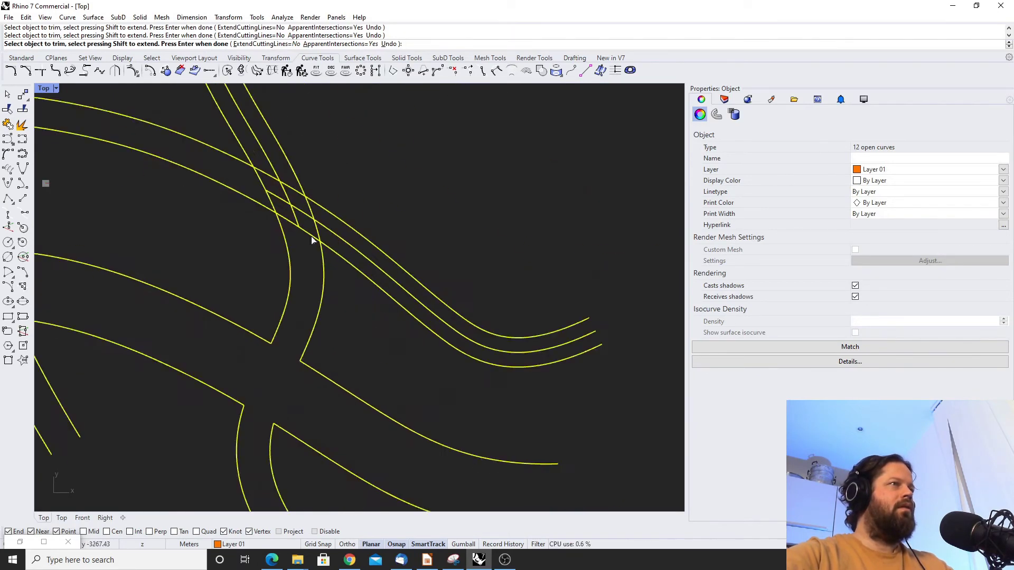
scroll(311, 240, "up", 3)
left_click_drag(286, 254, 371, 310)
scroll(371, 310, "down", 4)
key("Return")
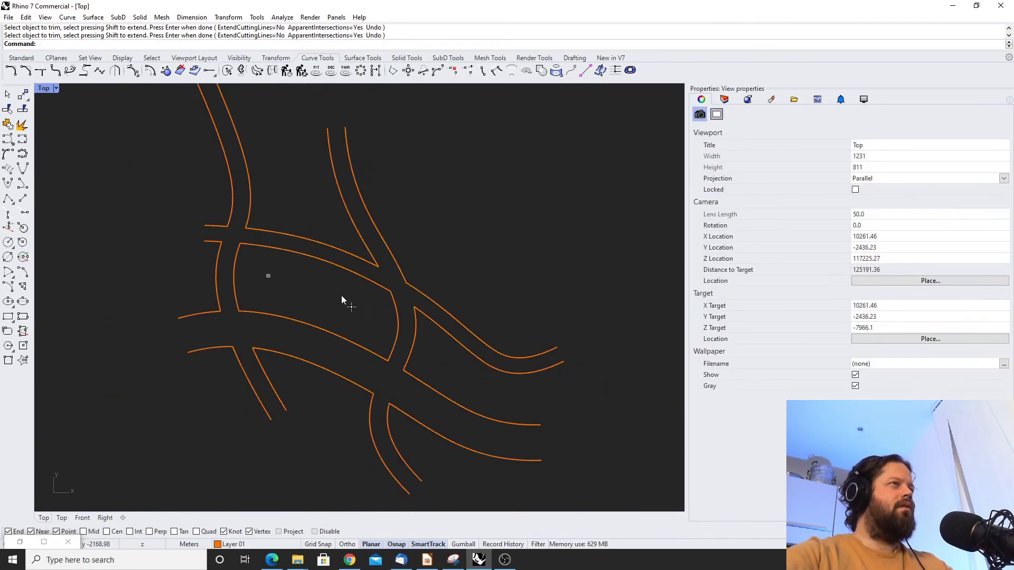
Fillet the sharp curve corners at the right-hand crossings with a radius of 500
scroll(338, 295, "up", 4)
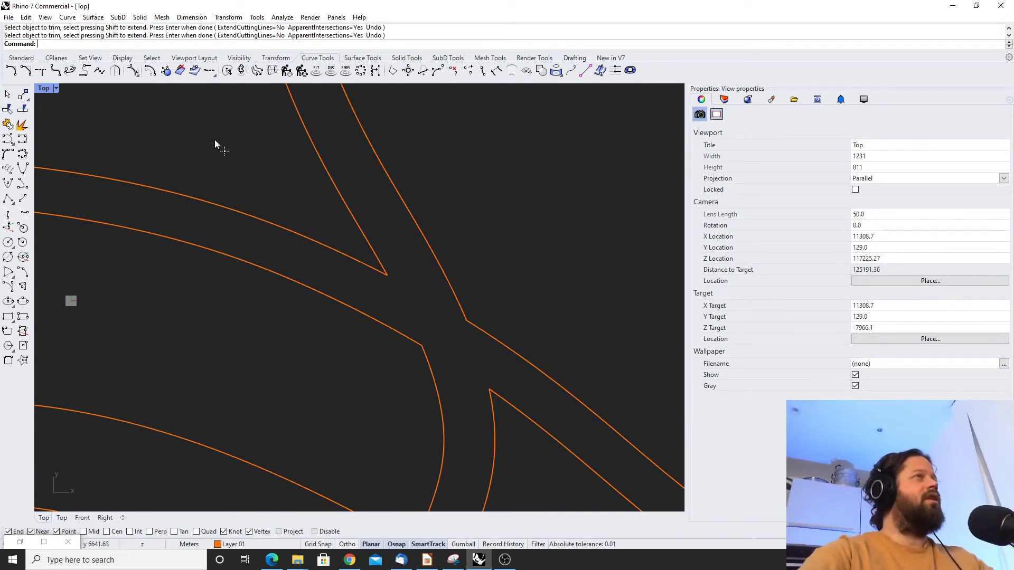
left_click(11, 71)
left_click(332, 163)
left_click(317, 242)
scroll(384, 287, "down", 1)
left_click(468, 372)
left_click(485, 365)
right_click_drag(450, 251, 371, 187)
scroll(373, 191, "down", 7)
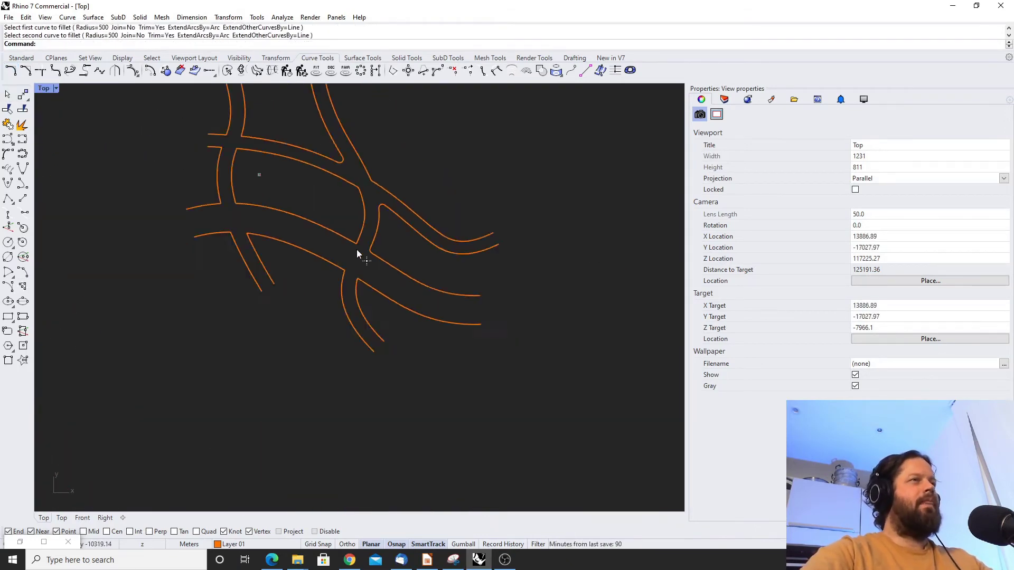
Fillet the remaining junction corners at the left-hand crossings with a radius of 500
scroll(357, 251, "up", 4)
left_click(234, 270)
right_click(234, 270)
left_click(222, 258)
scroll(262, 326, "down", 2)
scroll(248, 211, "up", 5)
right_click(235, 256)
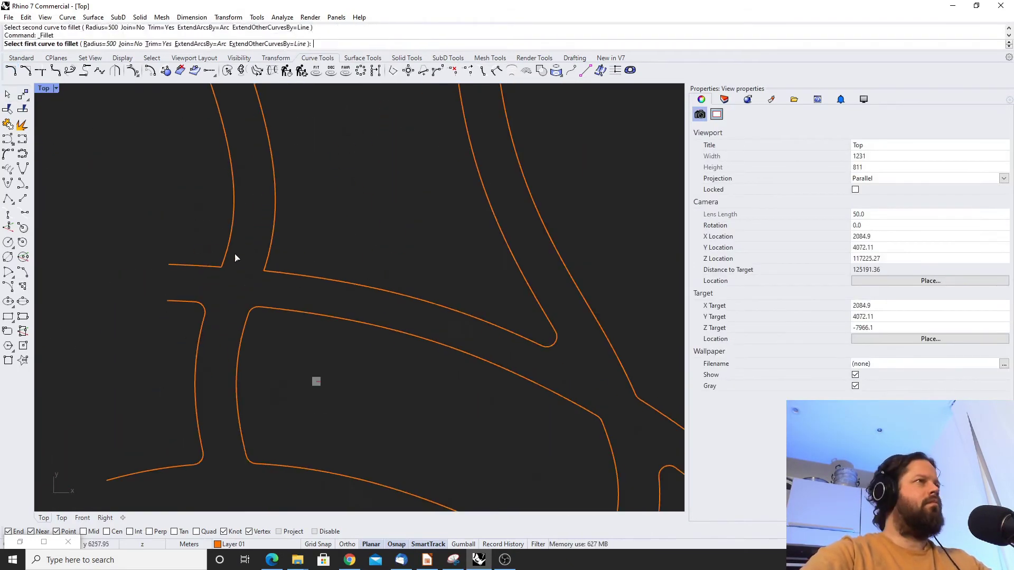
left_click(234, 258)
scroll(270, 222, "down", 8)
scroll(340, 270, "down", 2)
Show the layer list and delete all the trimmed and filleted road curves
left_click(724, 100)
scroll(365, 236, "down", 4)
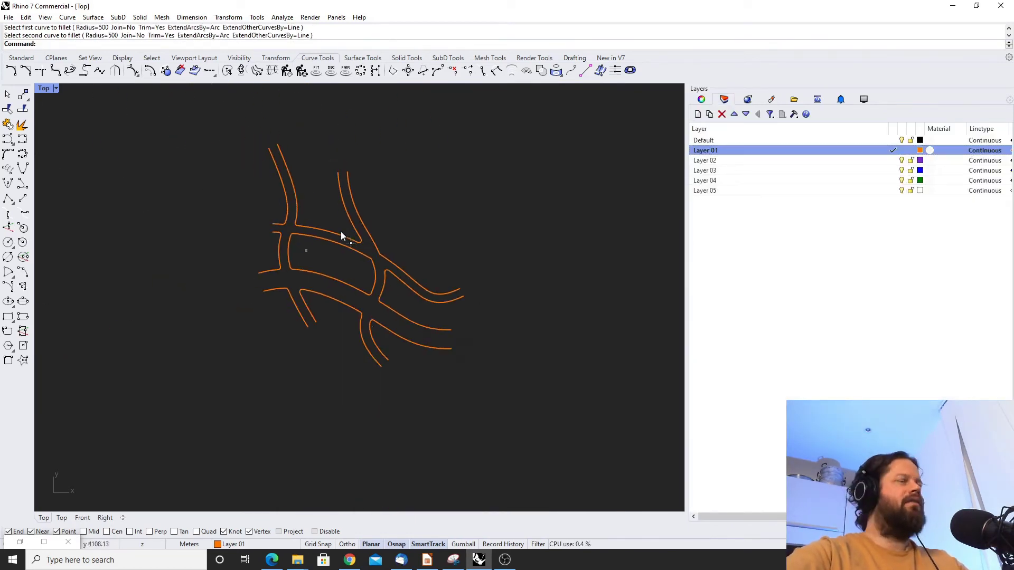
scroll(340, 233, "up", 8)
scroll(277, 314, "down", 6)
scroll(293, 296, "up", 4)
scroll(294, 299, "down", 4)
scroll(315, 314, "up", 2)
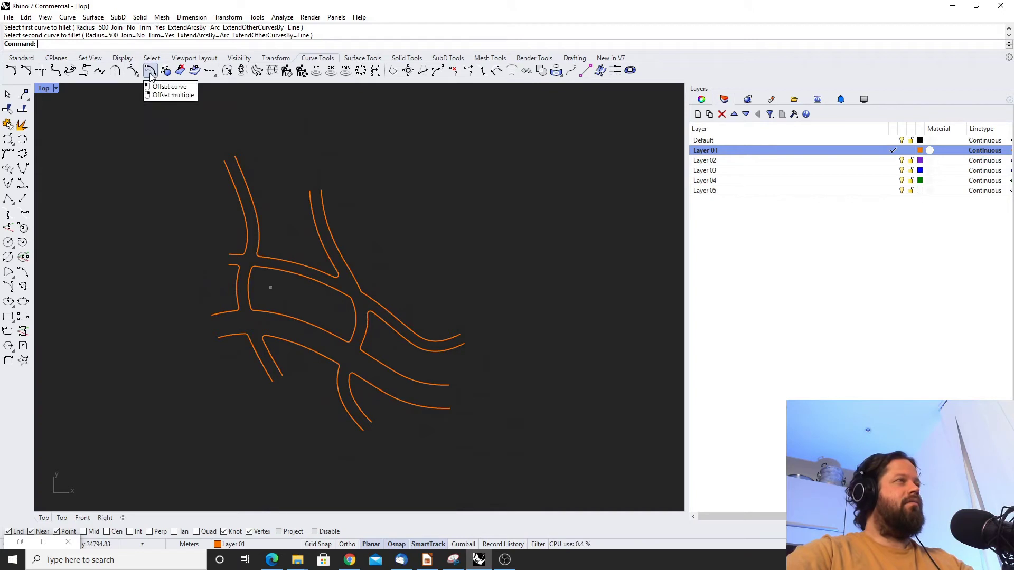
left_click_drag(165, 141, 538, 491)
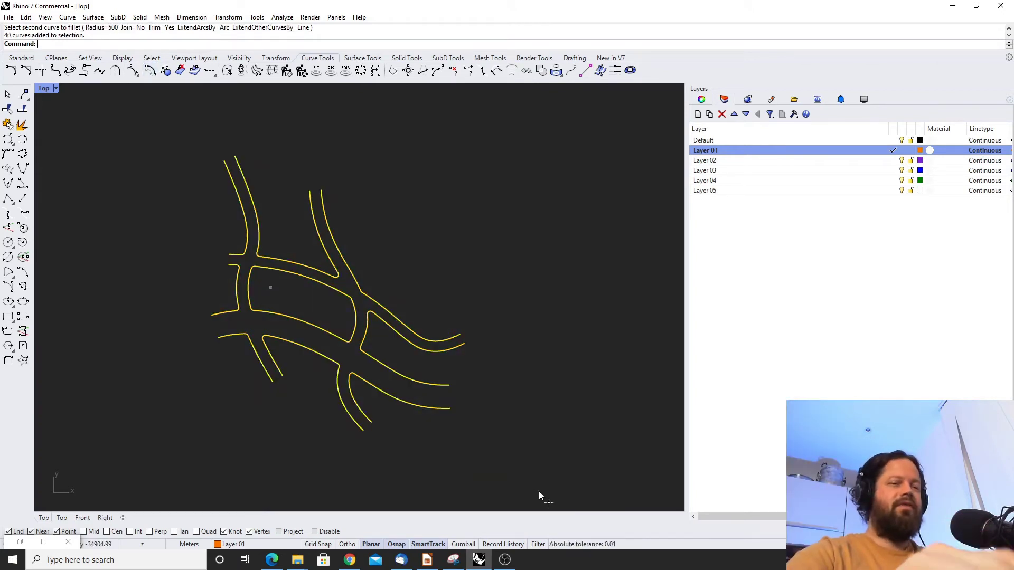
key("Delete")
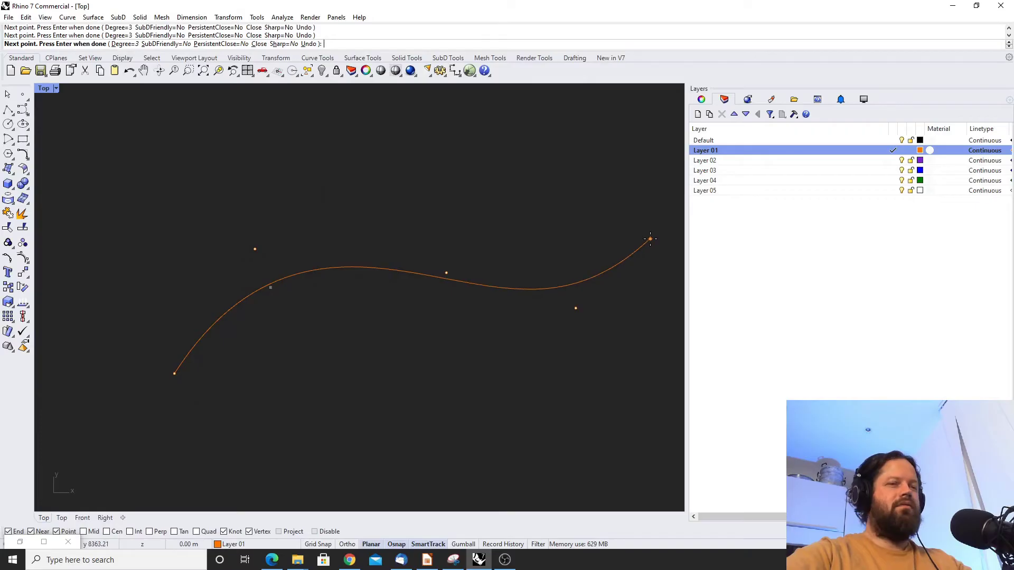
Draw a single S-shaped open degree-3 curve with five control points across the middle of the Top view
right_click(650, 239)
left_click(424, 273)
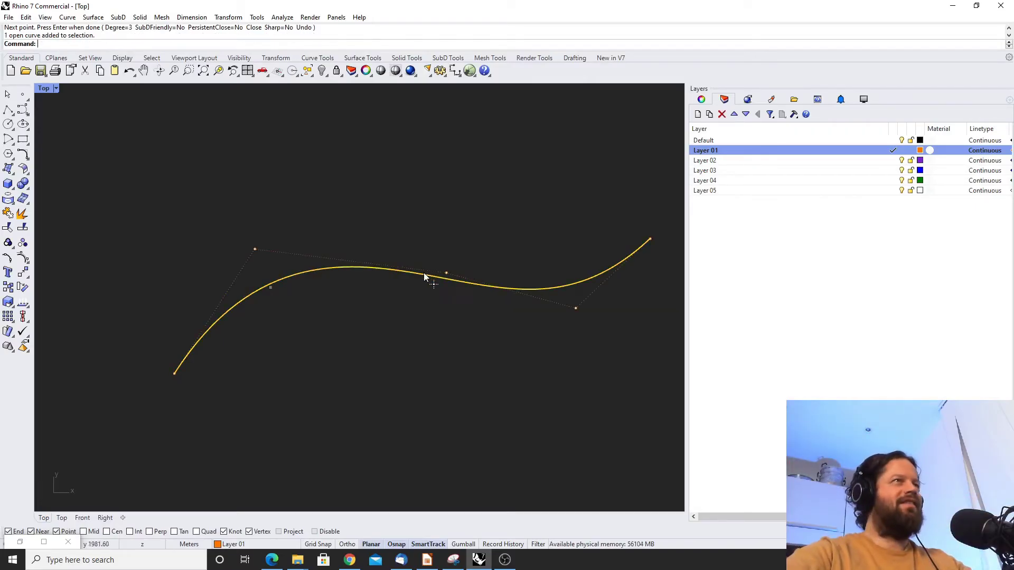
scroll(312, 253, "down", 4)
scroll(374, 274, "up", 3)
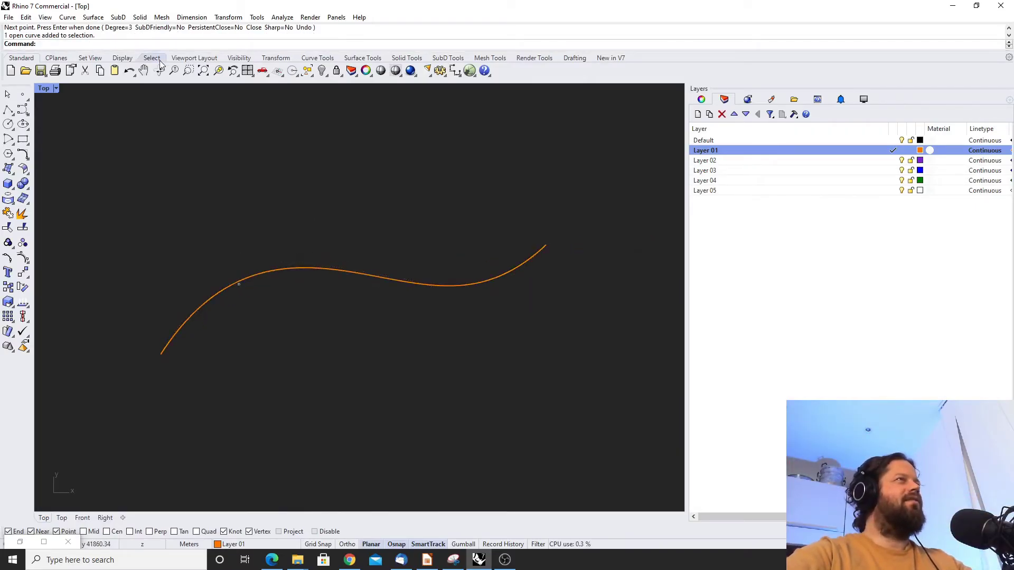
Set the Offset command's output layer option to Input and make Layer 02 the current layer
left_click(317, 58)
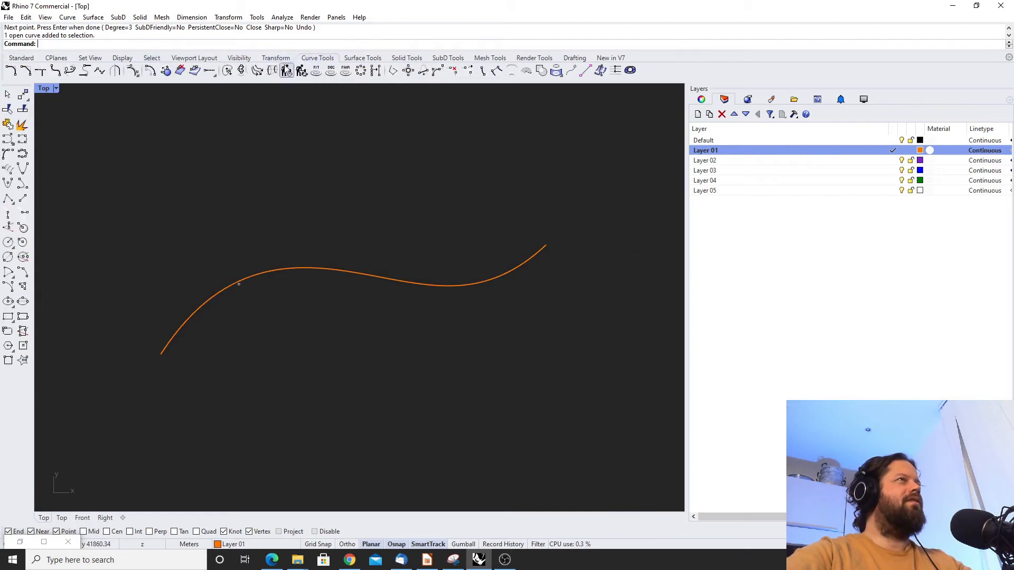
left_click(151, 72)
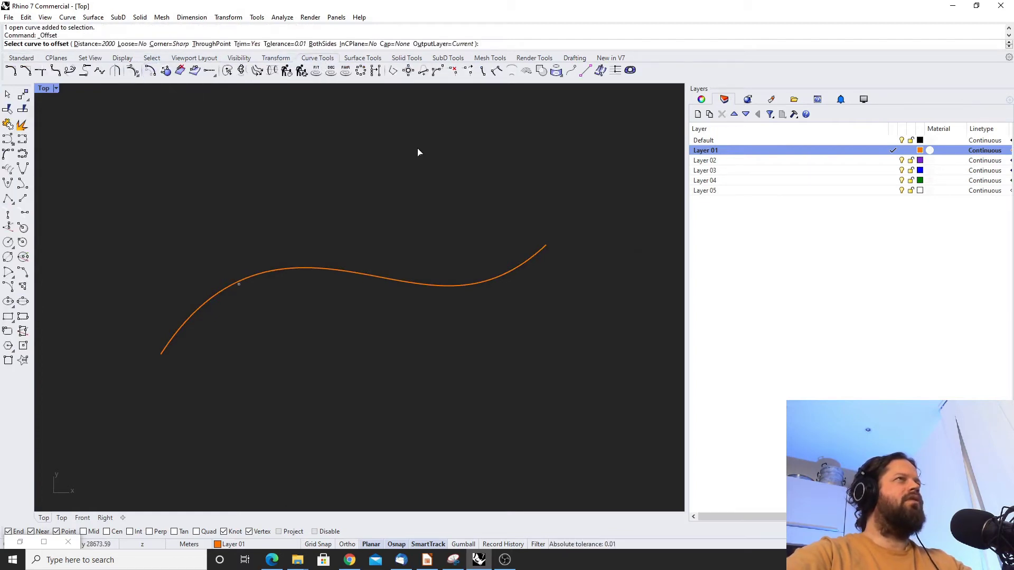
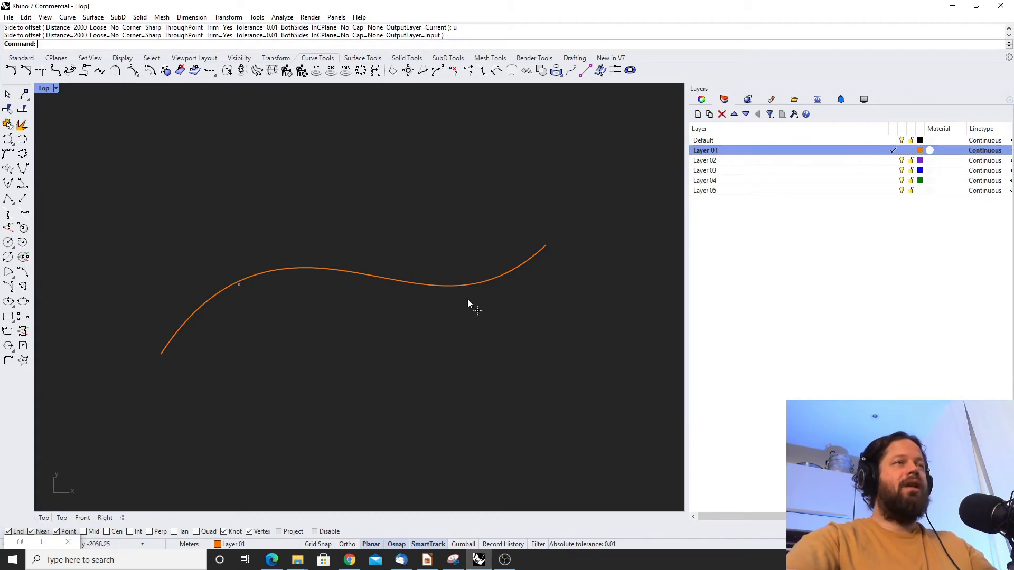
left_click(371, 269)
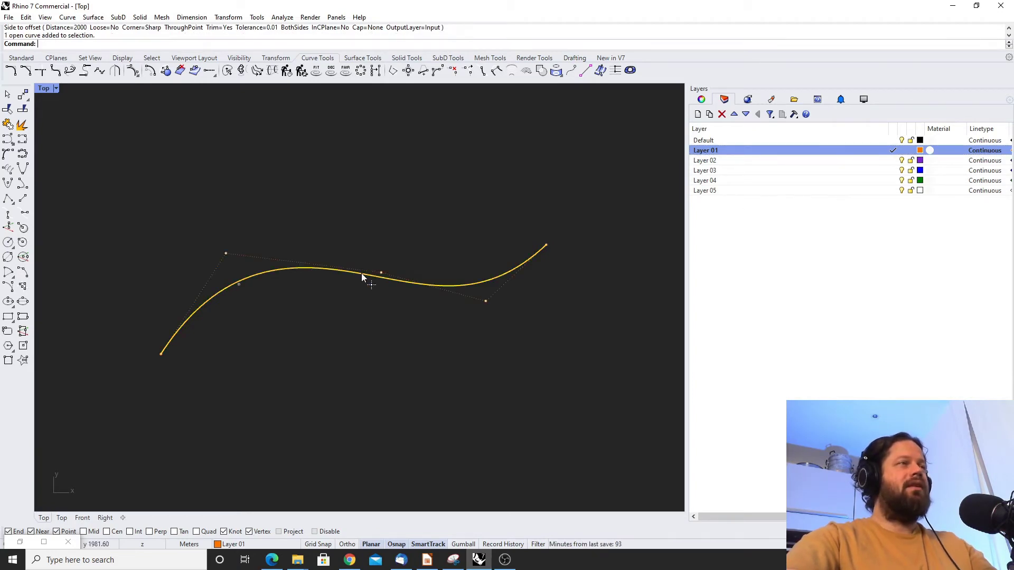
left_click(894, 160)
key("Escape")
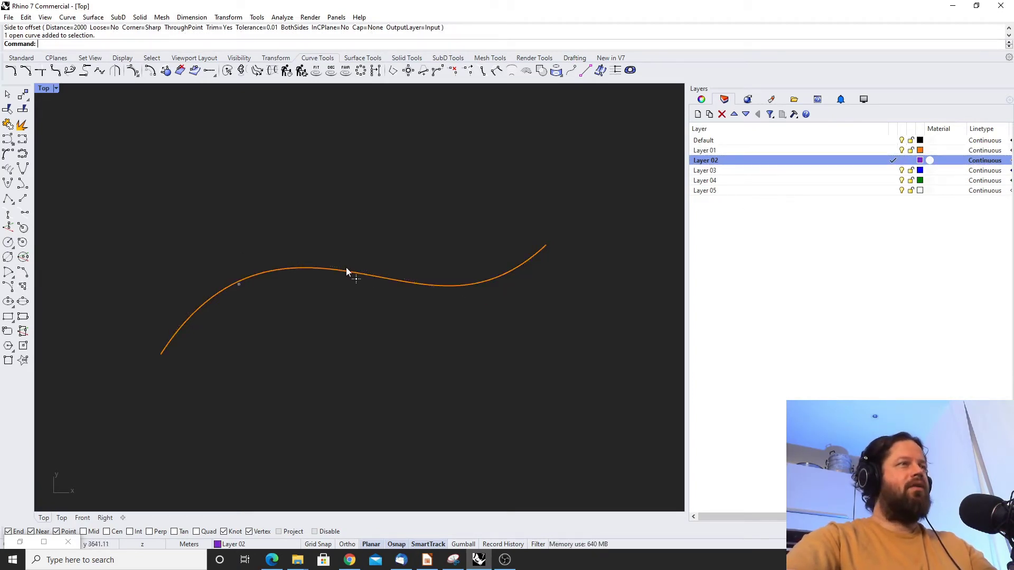
Try offsetting the curve by 2000, switching the output layer to Current and back to Input, and delete the offset copy
left_click(346, 269)
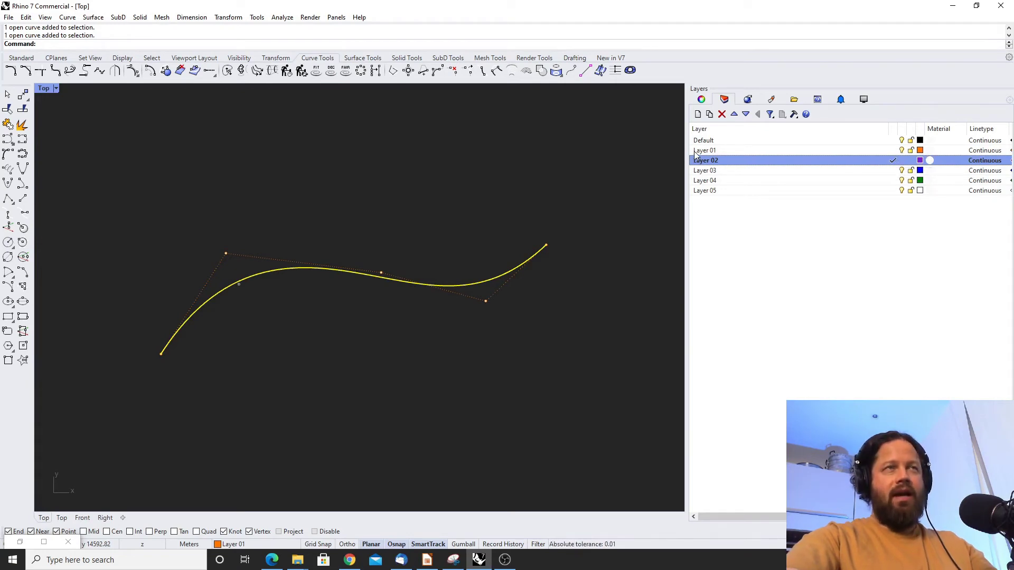
right_click(321, 189)
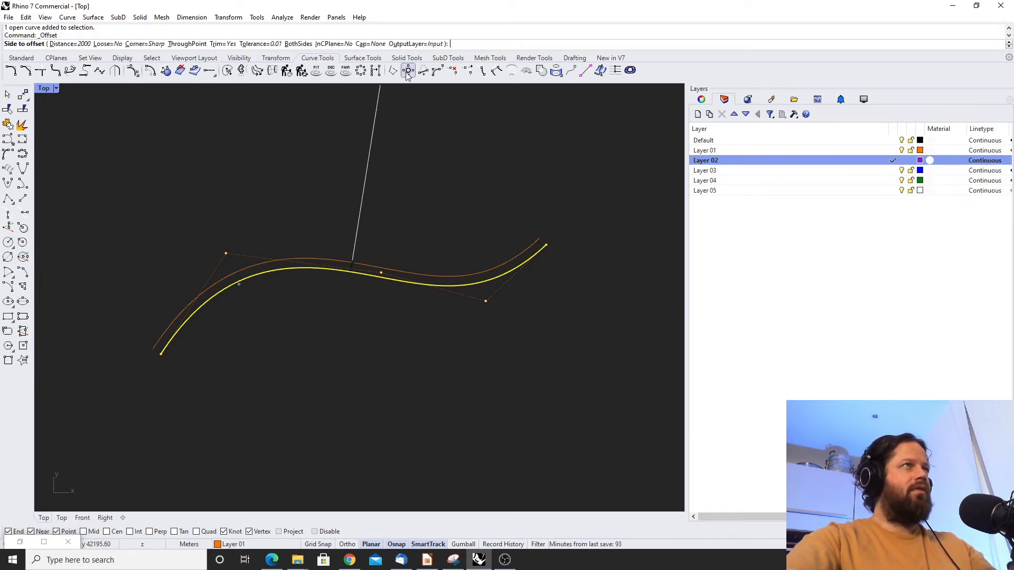
left_click(423, 46)
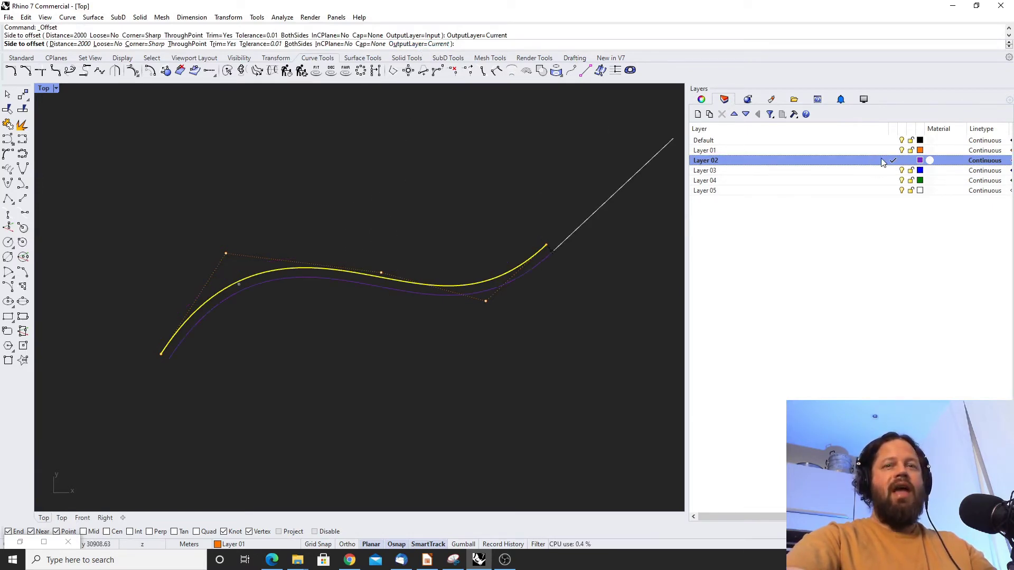
left_click(421, 44)
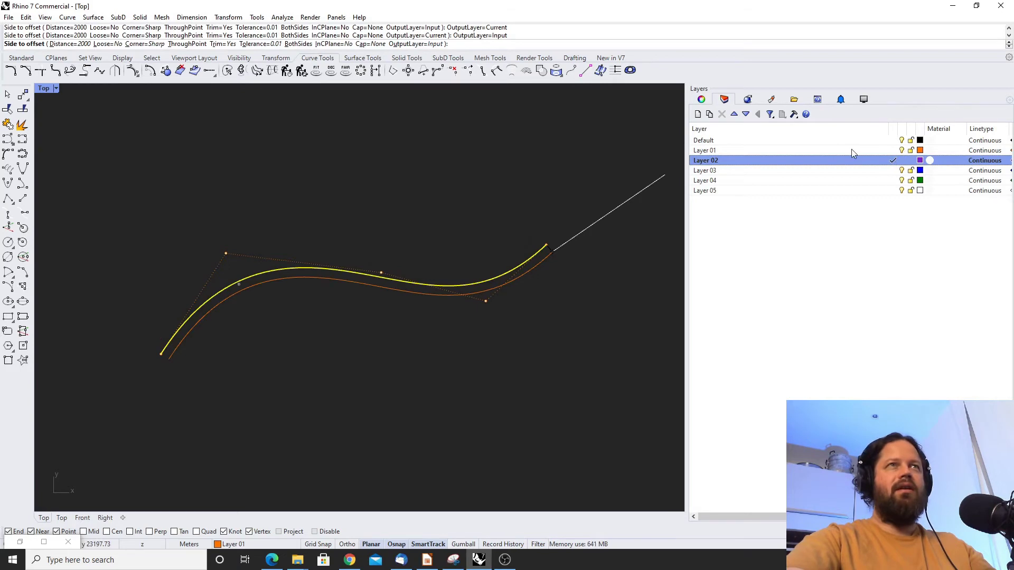
left_click(363, 232)
left_click(369, 272)
key("Delete")
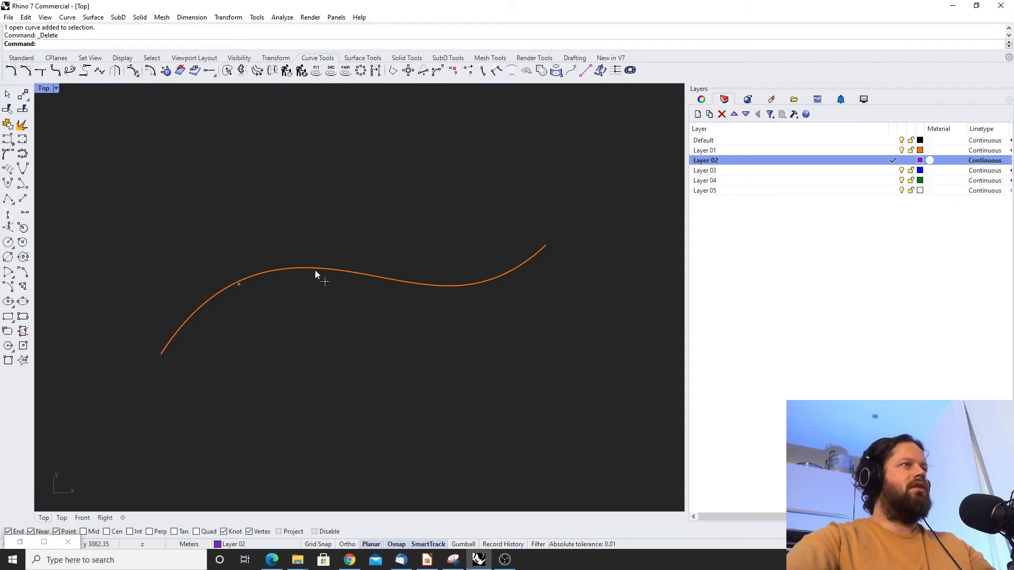
Offset the curve by 2000 with the cap option set to Flat
left_click(320, 268)
right_click(321, 268)
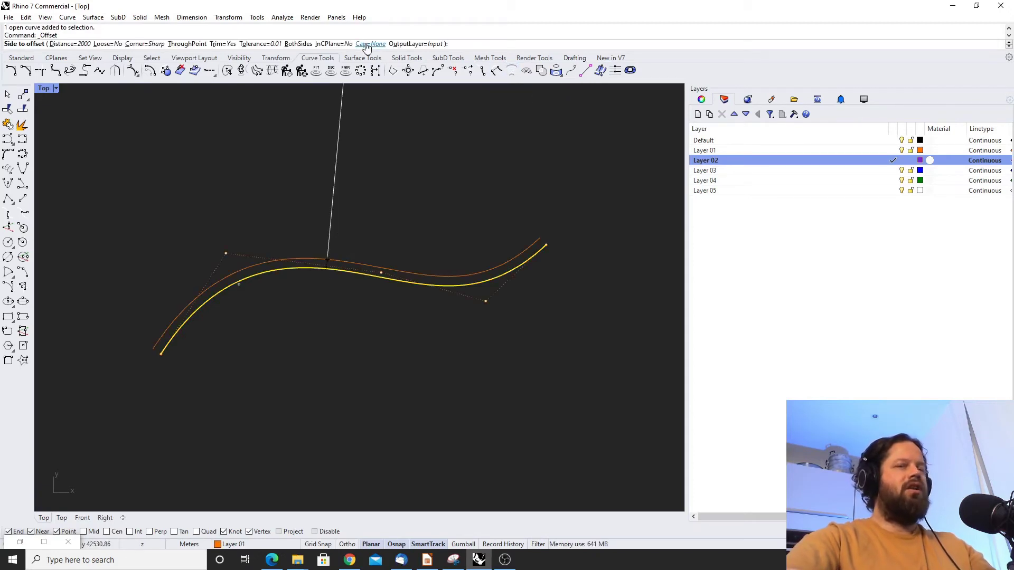
left_click(366, 44)
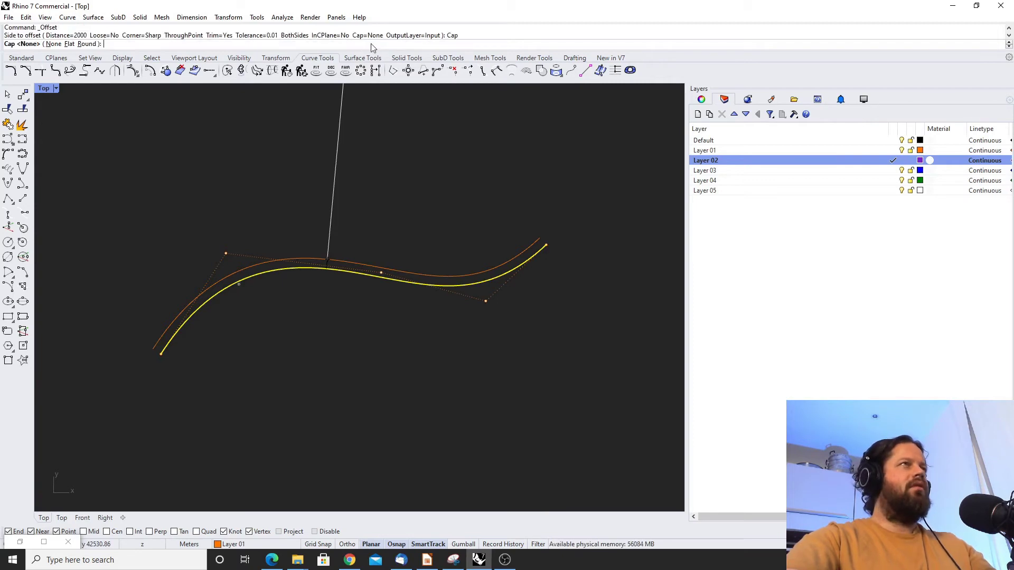
left_click(70, 45)
scroll(496, 235, "up", 5)
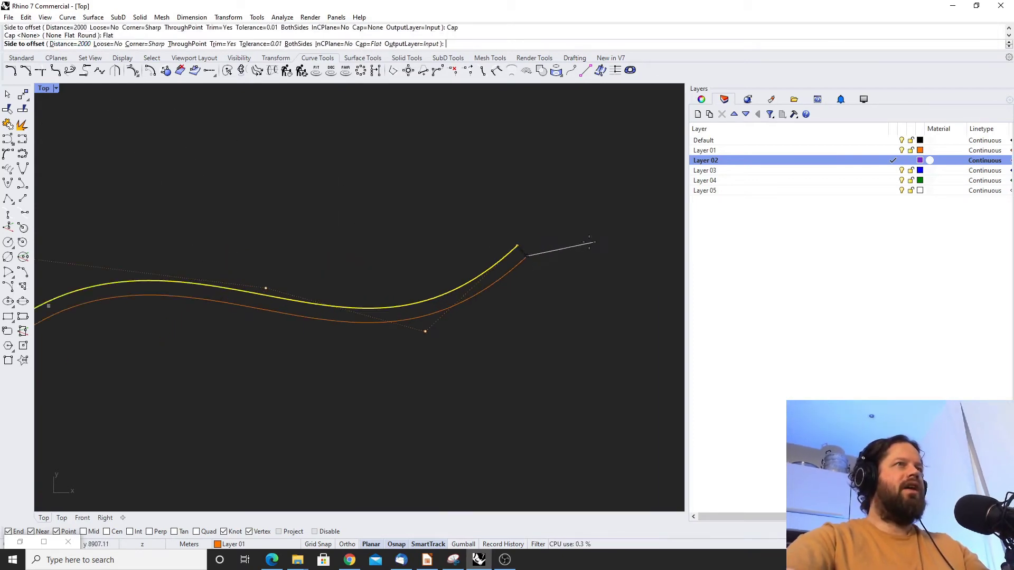
scroll(496, 234, "up", 2)
left_click(528, 219)
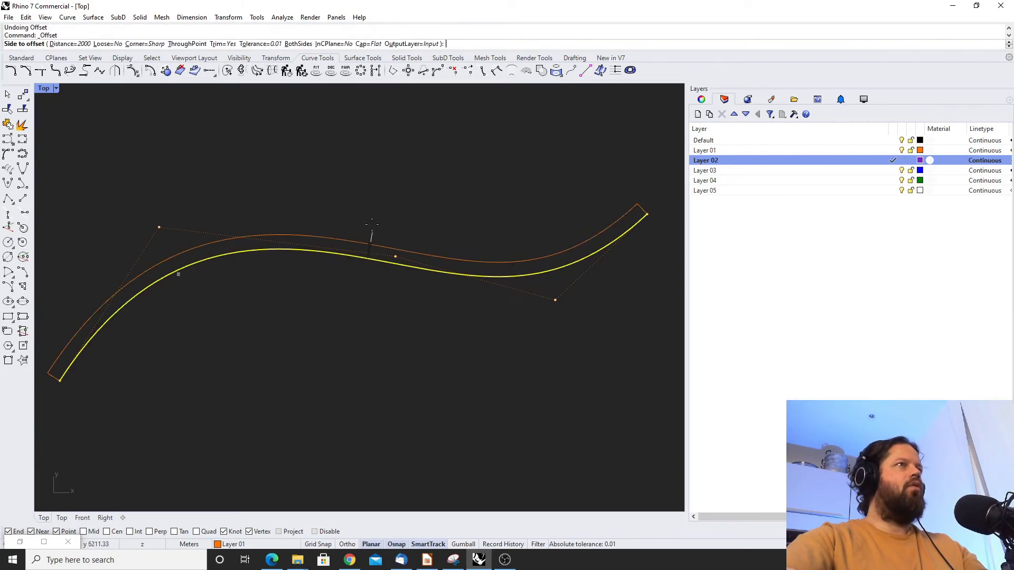
Offset the curve by 2000 with a Round cap, pull the cap's middle control point outward, and undo both changes
left_click(368, 44)
left_click(82, 44)
scroll(658, 201, "up", 8)
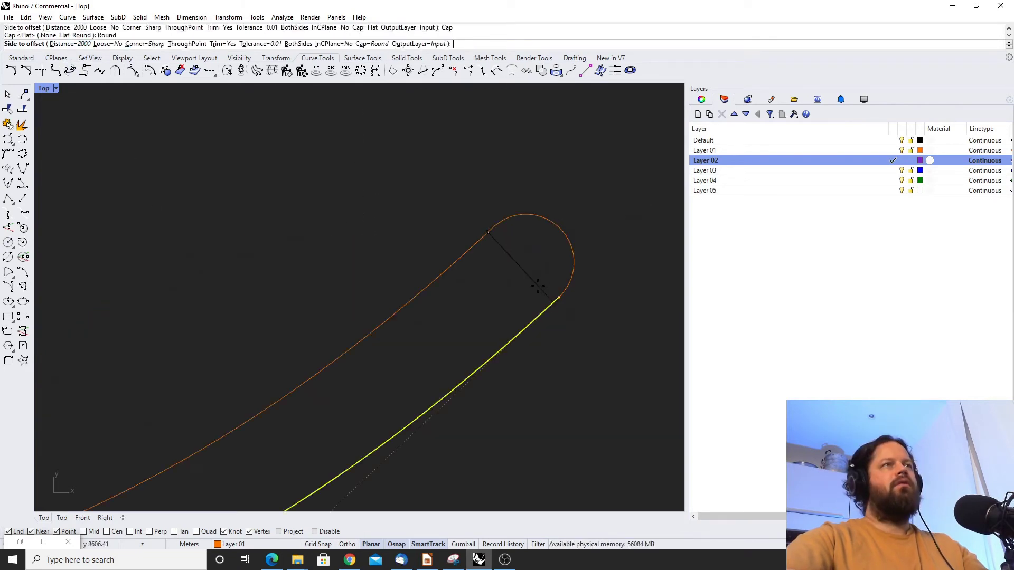
left_click(459, 228)
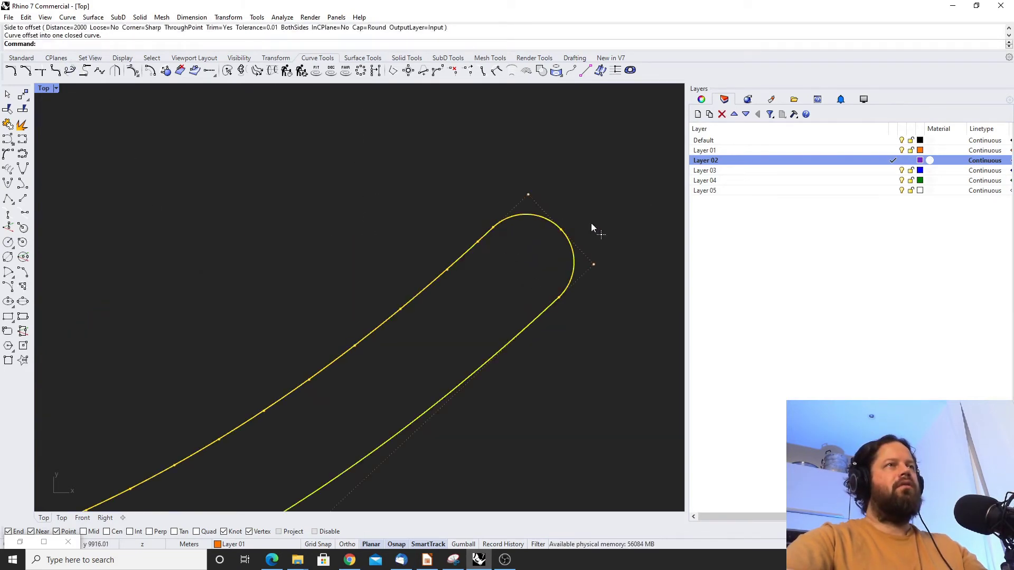
scroll(590, 223, "up", 3)
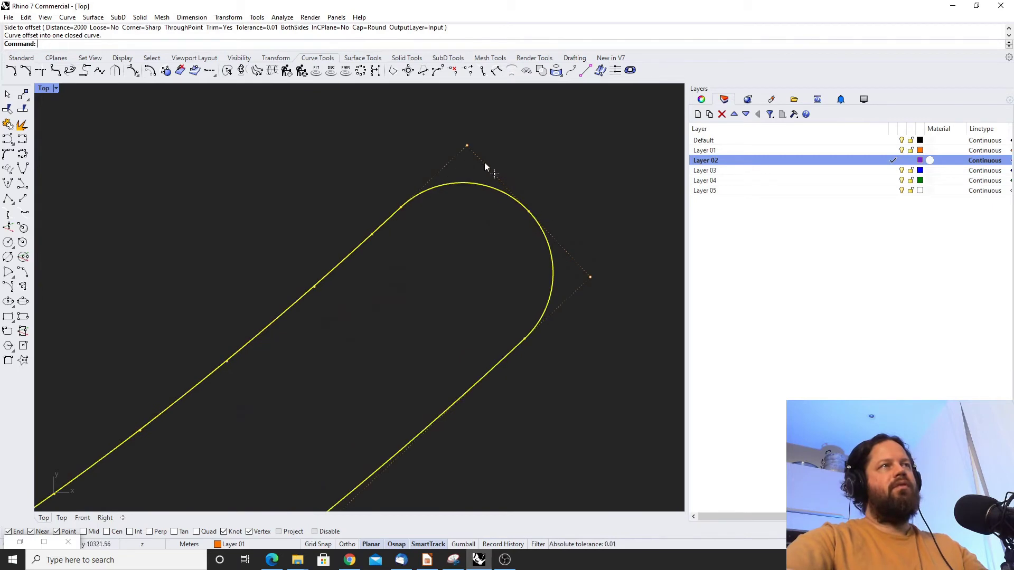
left_click_drag(528, 211, 556, 178)
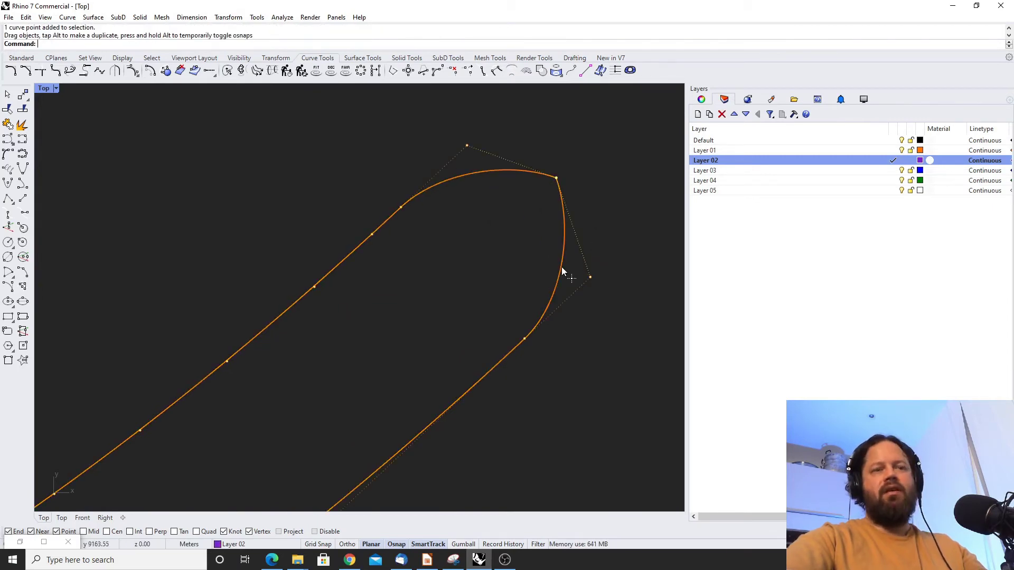
key("ctrl+z")
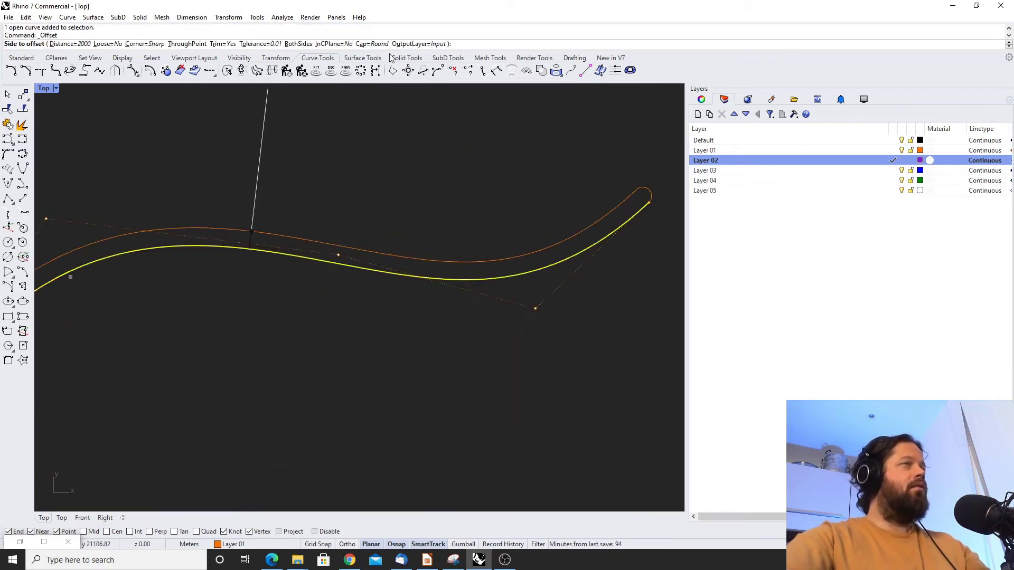
Set the offset cap option back to Flat and deselect the curve
left_click(374, 44)
left_click(58, 44)
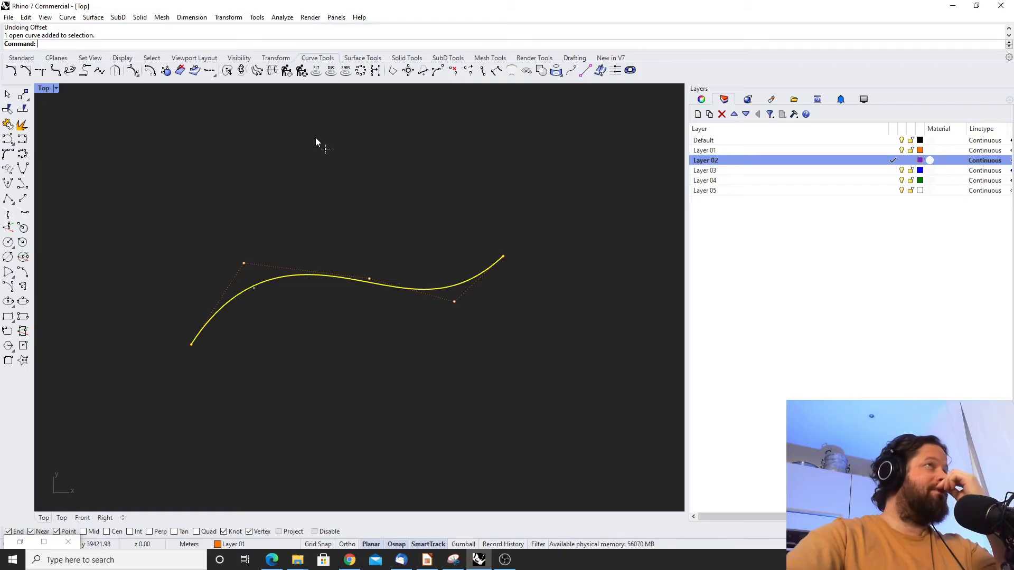
left_click(362, 236)
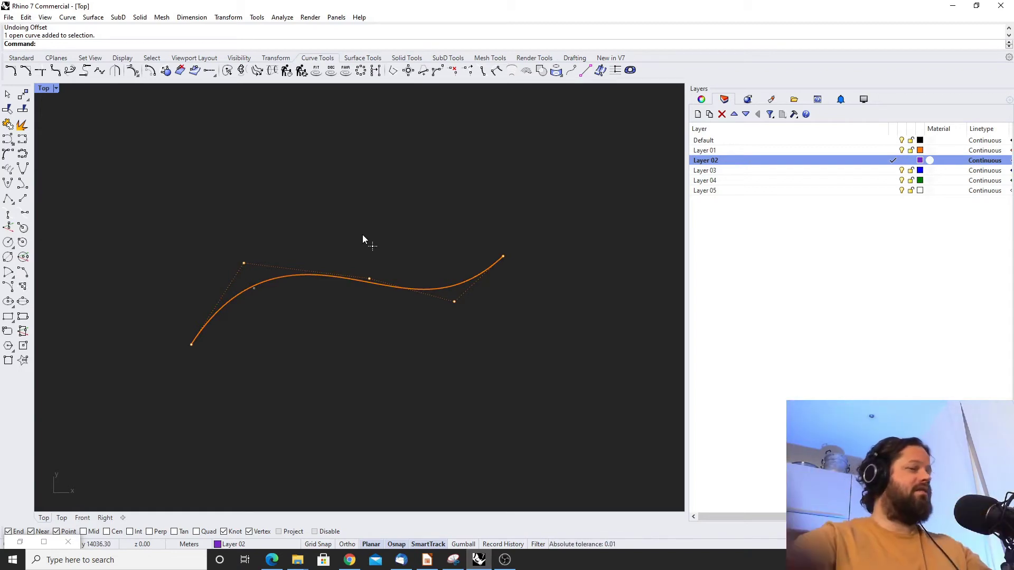
left_click(150, 71)
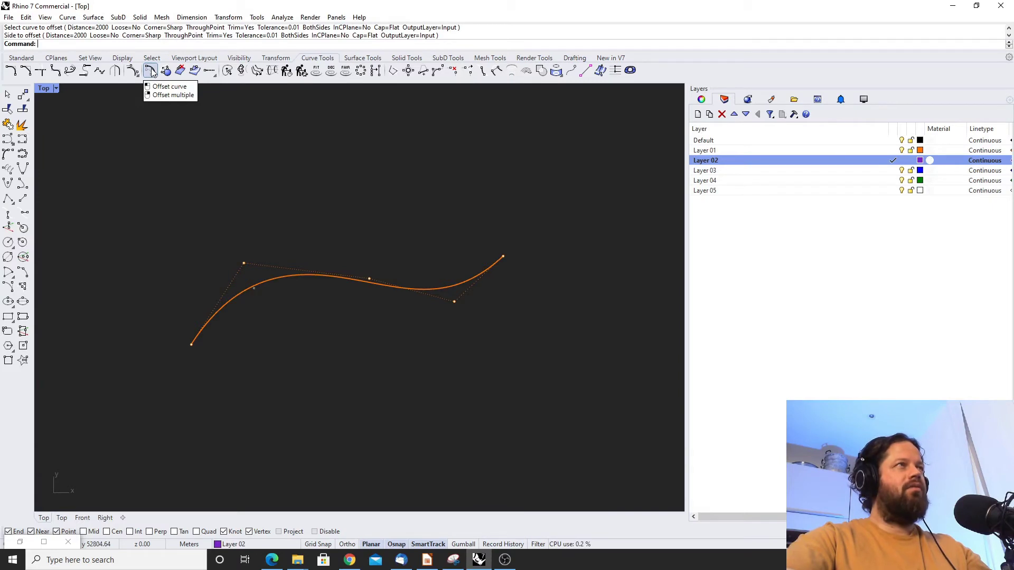
right_click(151, 72)
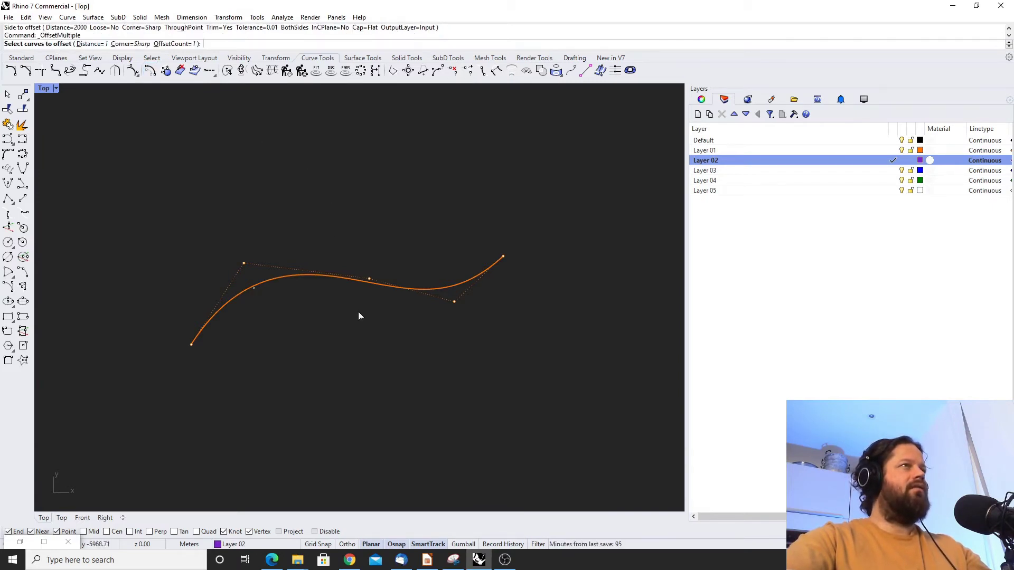
left_click(90, 45)
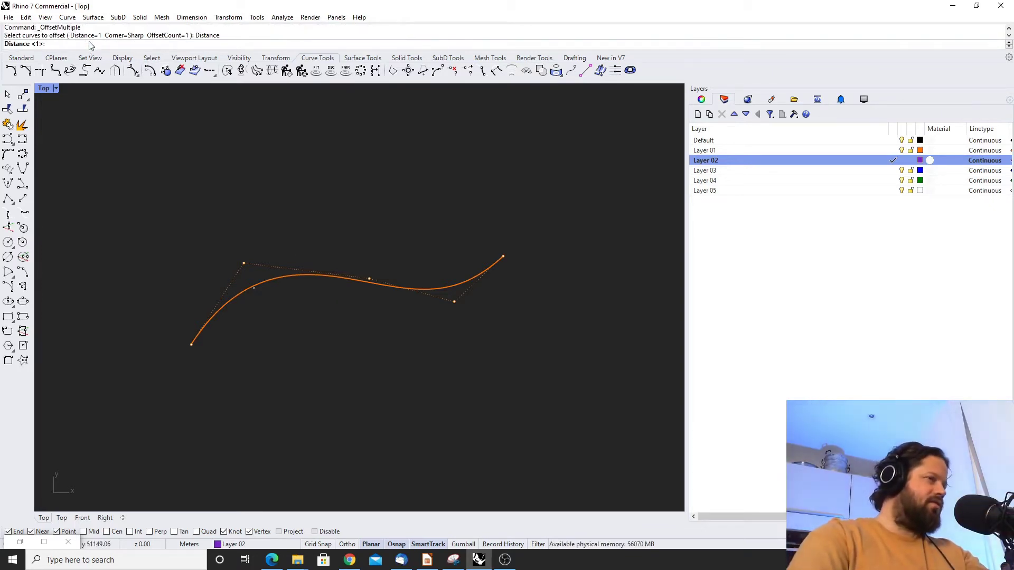
key("Escape")
Scale the curve down strongly with Scale2D, using its left end as the base point
scroll(261, 276, "up", 4)
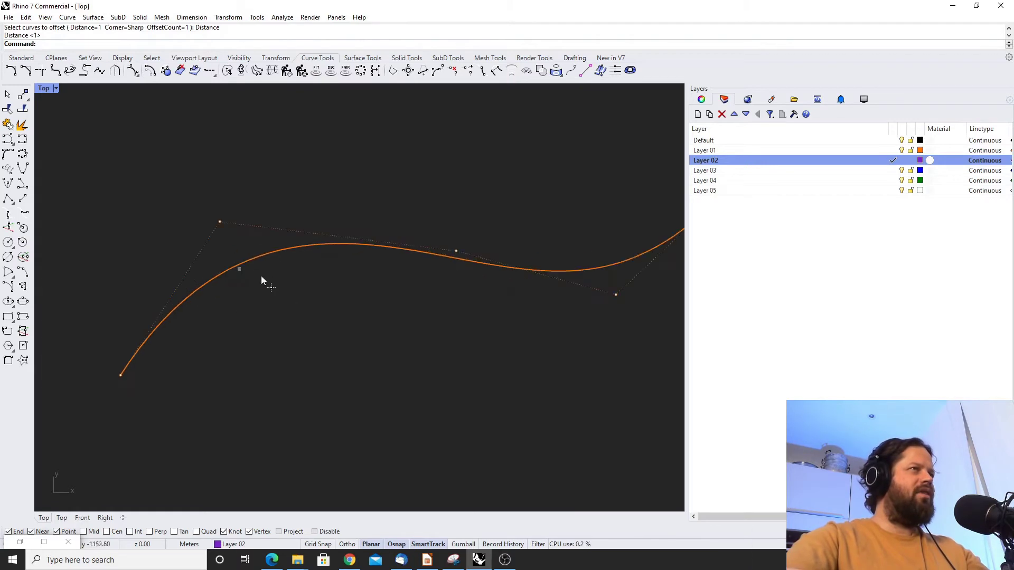
left_click(250, 265)
scroll(269, 259, "down", 6)
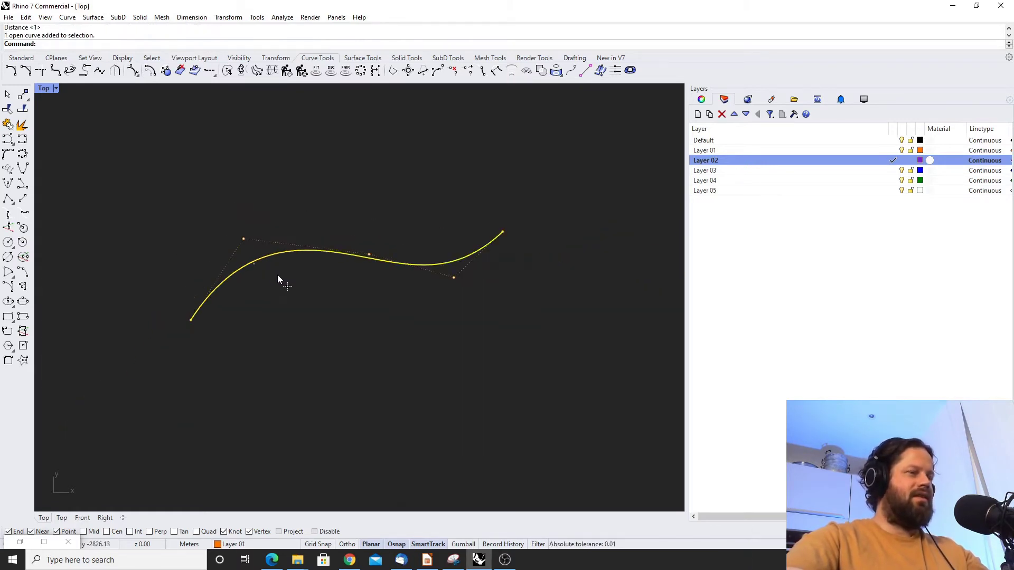
type("Scale2D")
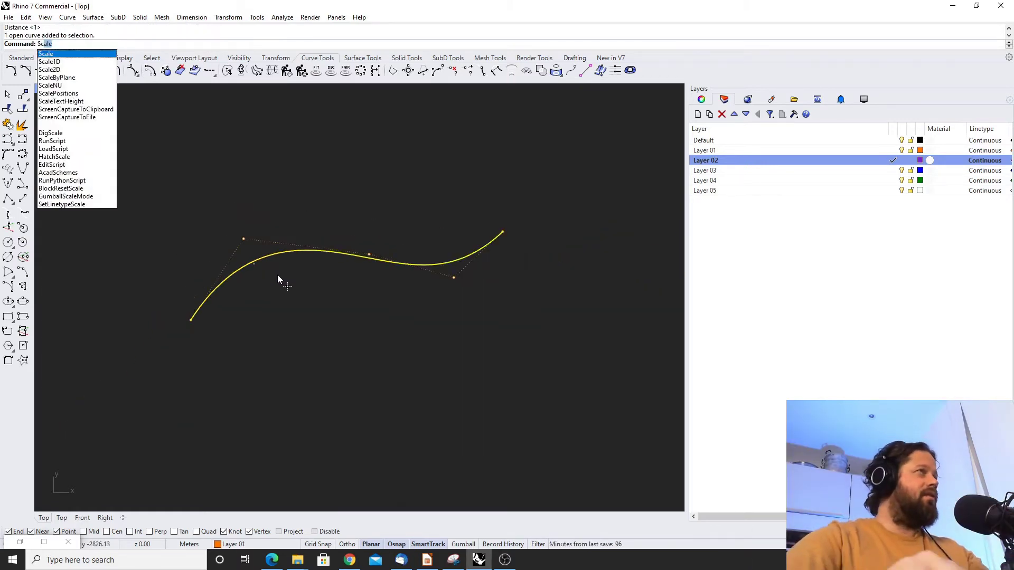
key("Return")
scroll(174, 282, "up", 3)
left_click(199, 340)
left_click(459, 264)
left_click(216, 334)
Move the scaled curve so it sits just below the construction plane grid
left_click_drag(208, 340, 335, 227)
scroll(333, 219, "up", 15)
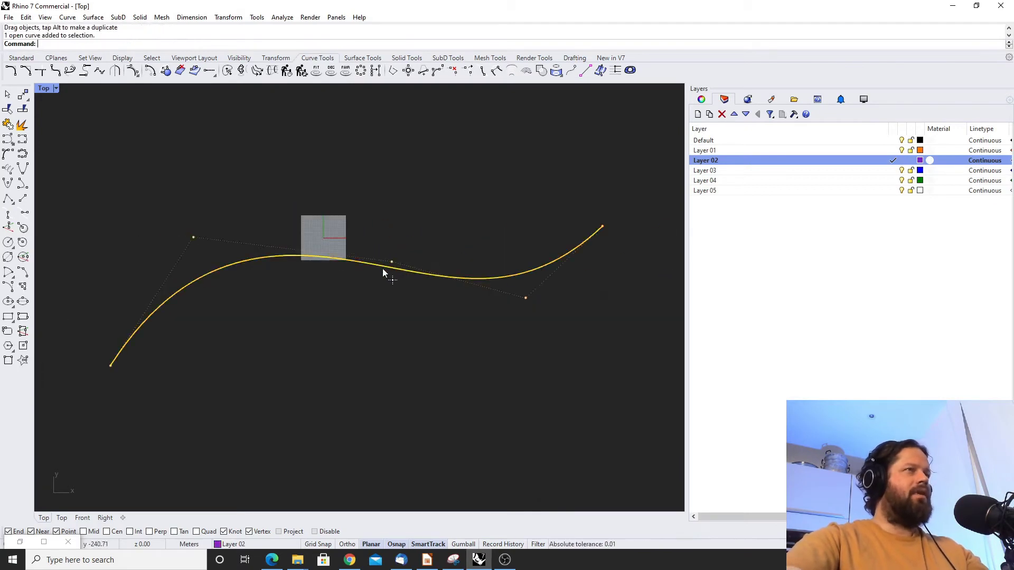
scroll(398, 319, "down", 6)
left_click_drag(376, 285, 373, 334)
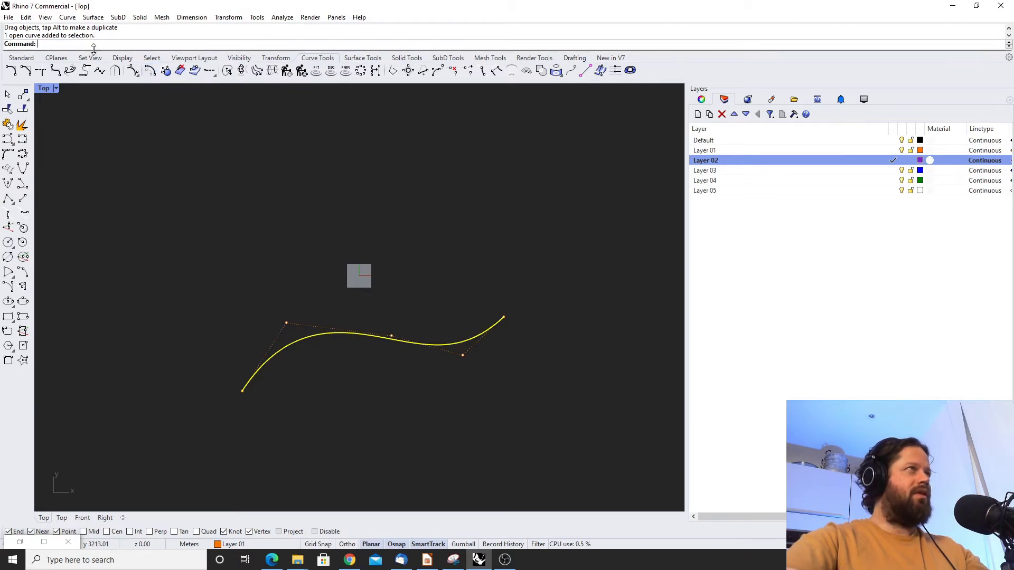
Try OffsetMultiple on the curve's upper side with a distance of 20, and delete the offset copy
type("OffsetMultiple")
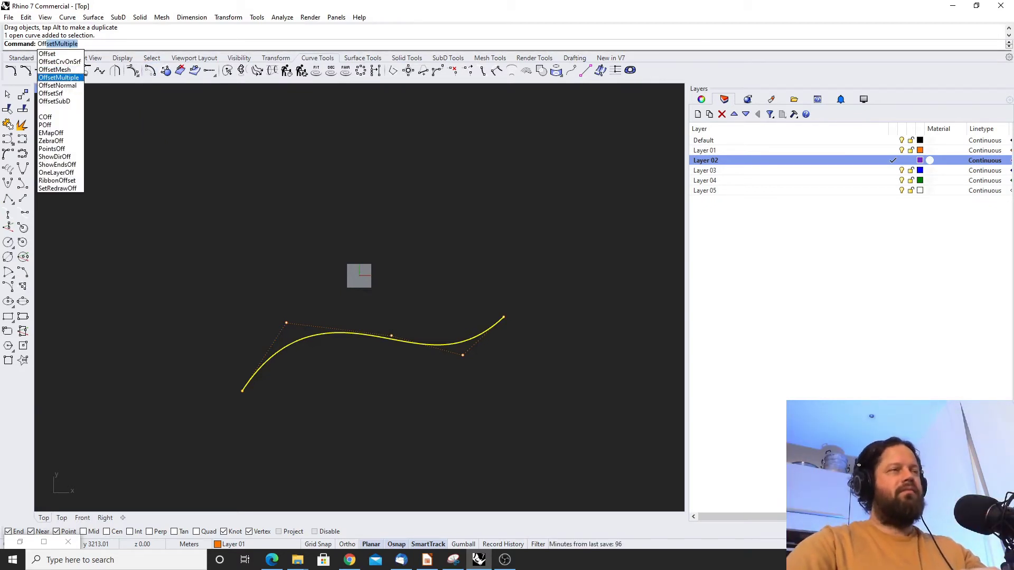
key("Return")
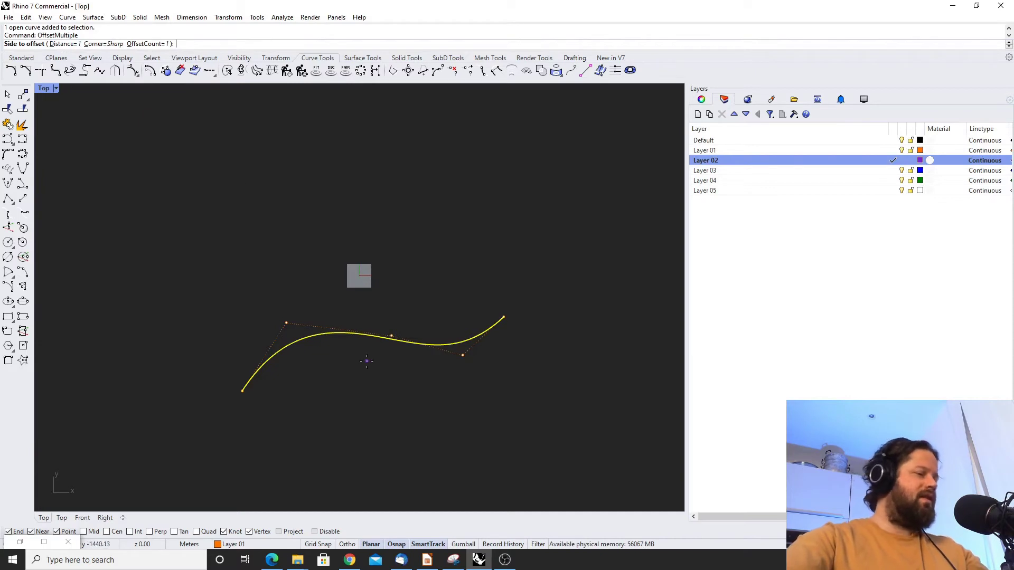
type("d")
key("Return")
scroll(367, 449, "up", 2)
type("20")
key("Return")
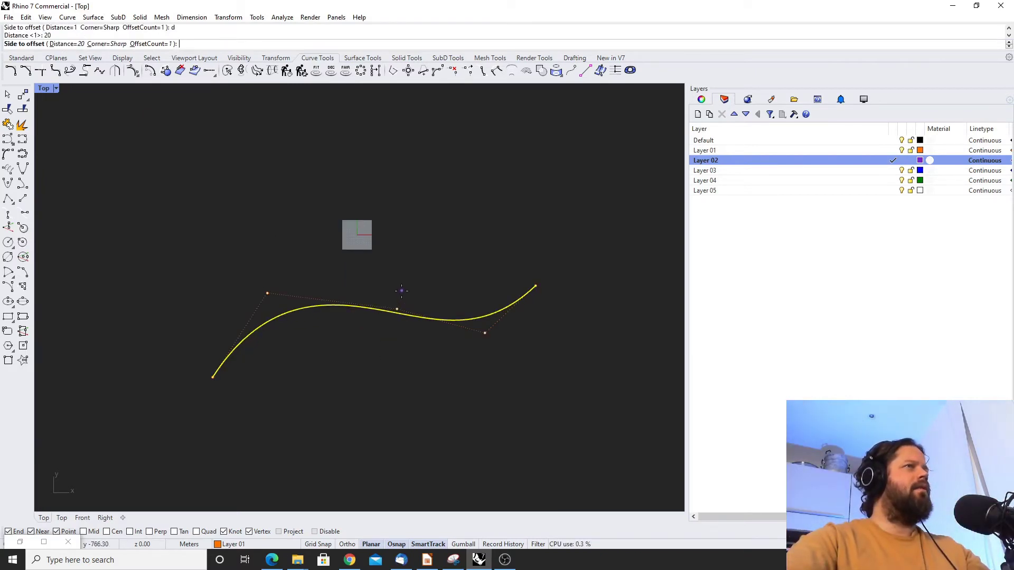
scroll(379, 299, "up", 2)
left_click(388, 286)
scroll(387, 286, "down", 2)
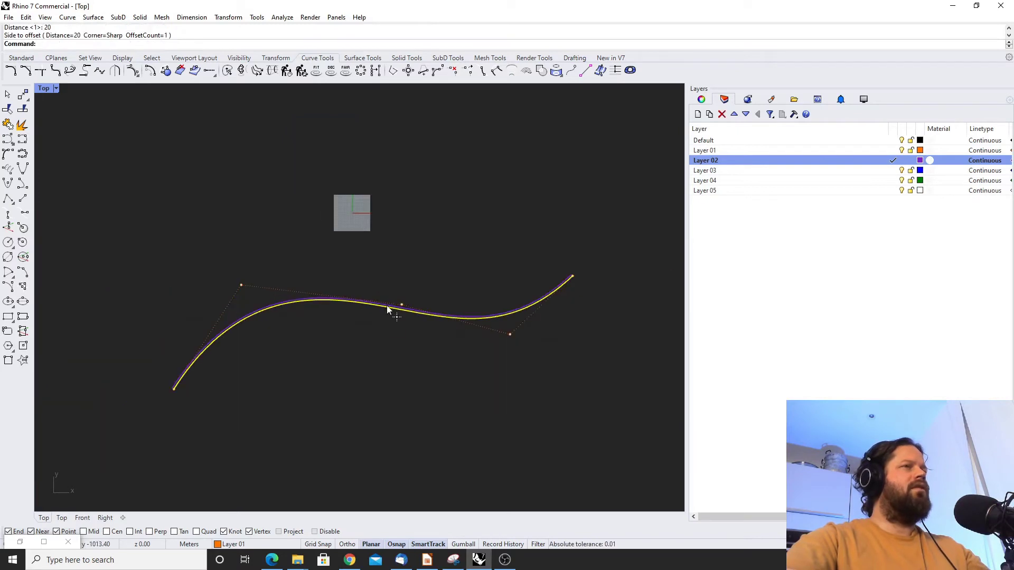
scroll(387, 305, "up", 4)
left_click(367, 316)
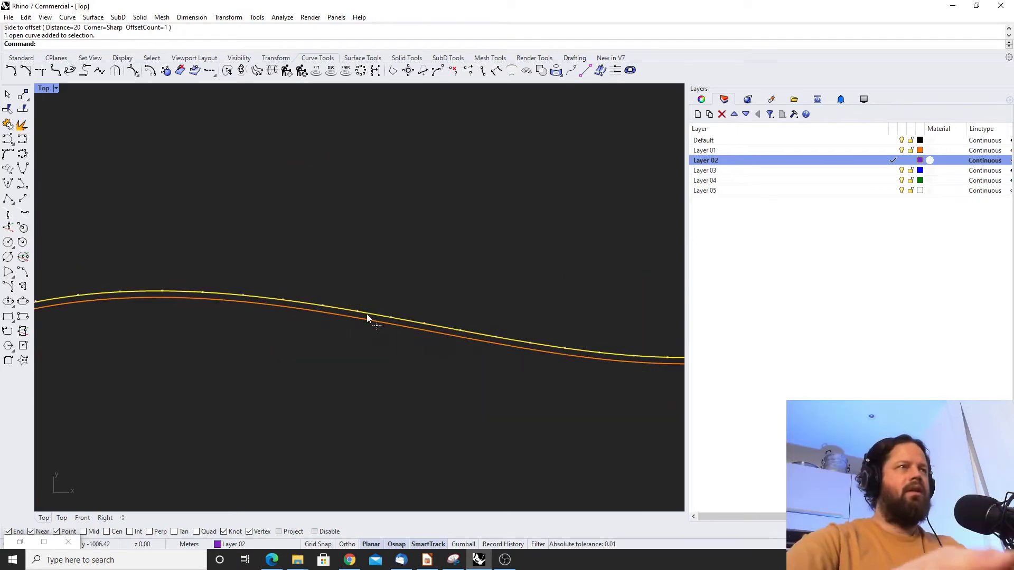
key("Delete")
Make Layer 01 the current layer and offset the curve on its upper side with OffsetMultiple at distance 200
left_click(888, 152)
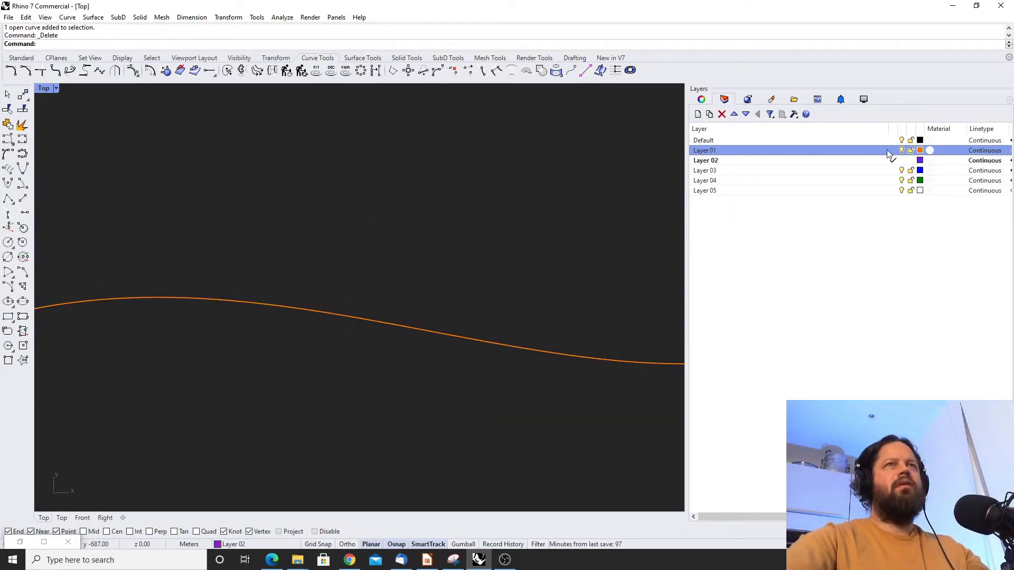
left_click(892, 151)
left_click(295, 312)
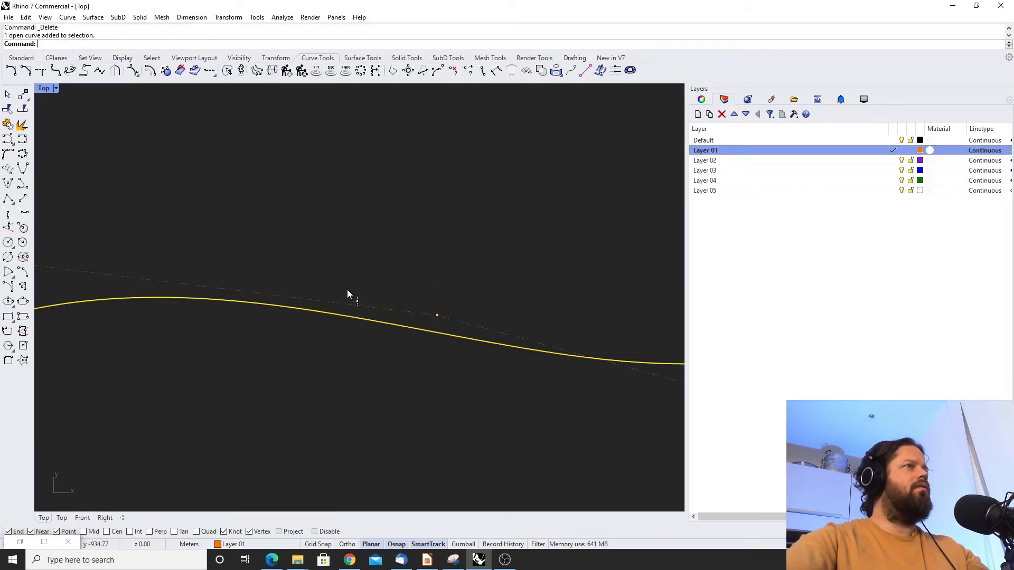
type("om")
key("Return")
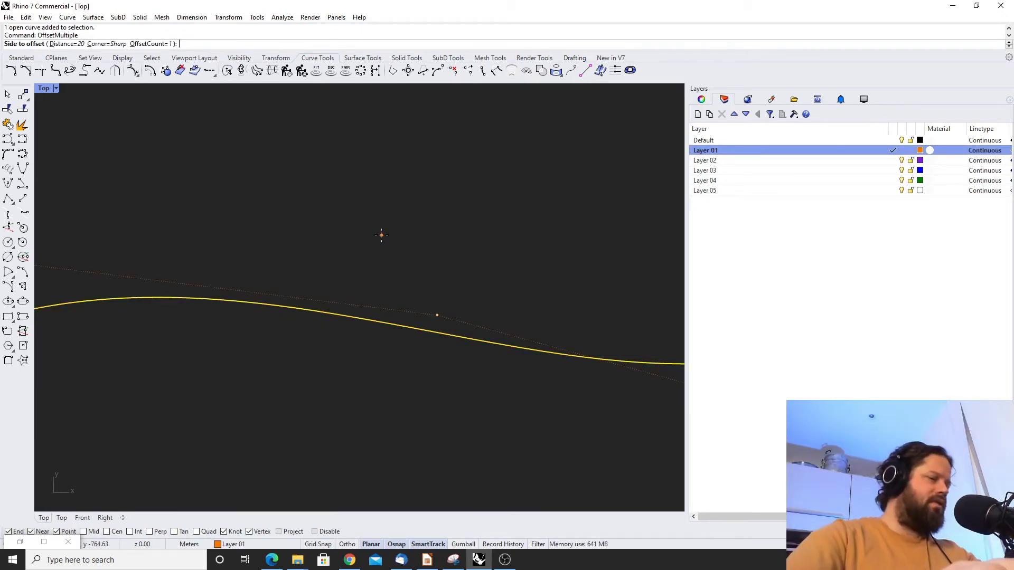
type("d")
key("Return")
type("20")
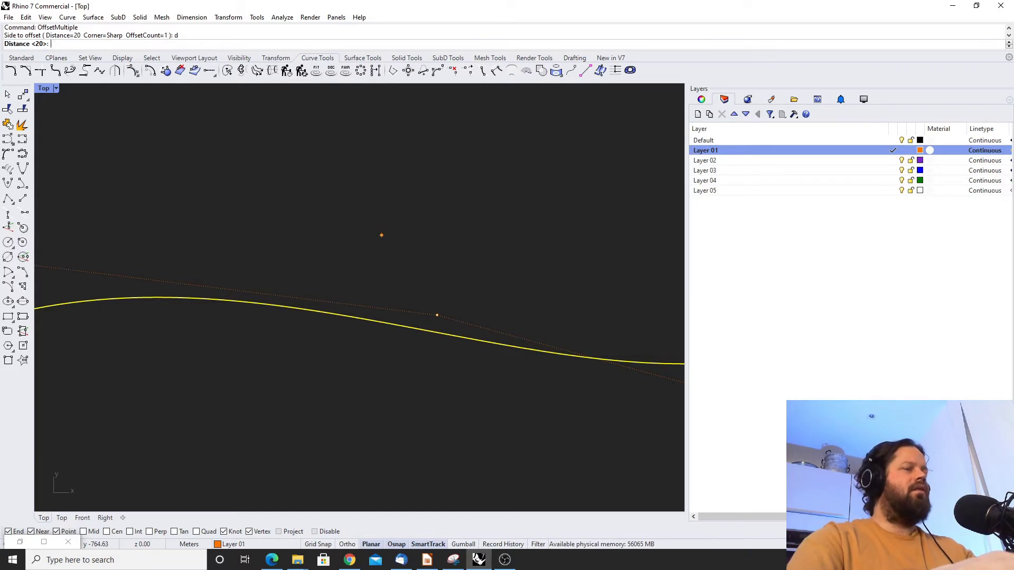
type("0")
key("Return")
scroll(369, 359, "down", 5)
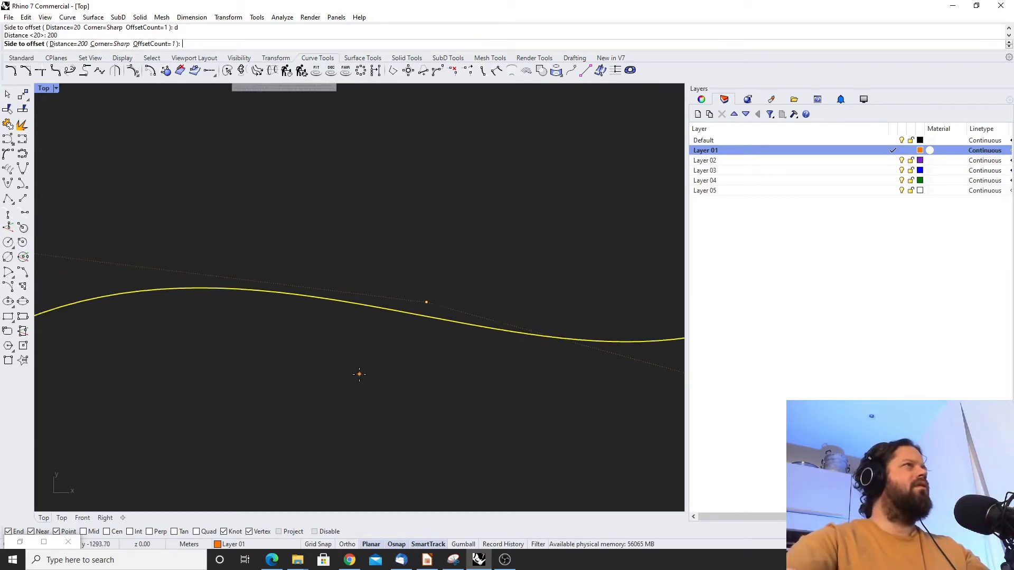
scroll(372, 355, "up", 5)
left_click(372, 311)
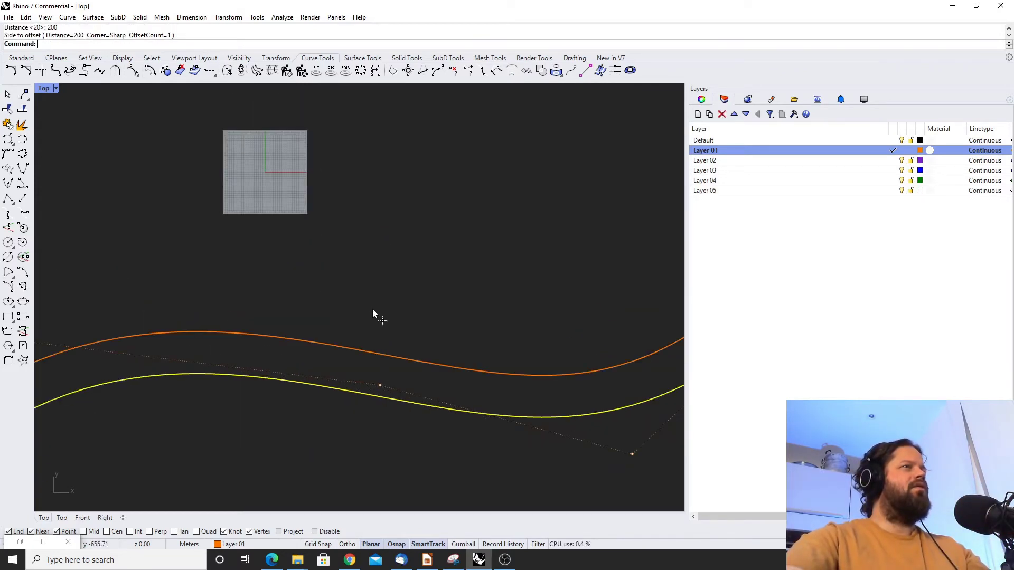
Delete the offset copy above the original curve
scroll(364, 333, "down", 5)
left_click(365, 328)
key("Delete")
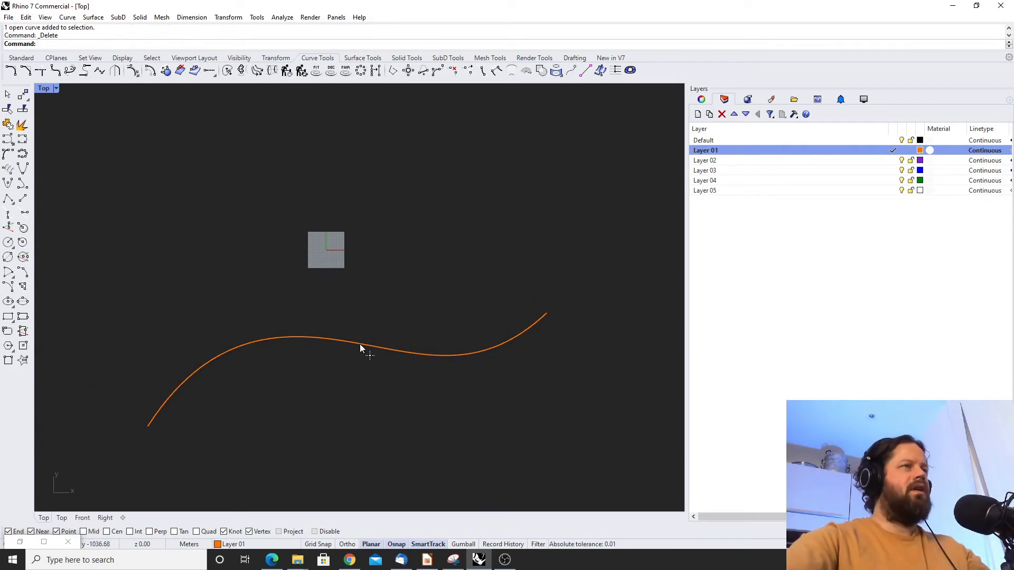
Set the OffsetMultiple offset count to 50 for the remaining curve
left_click(355, 338)
key("Return")
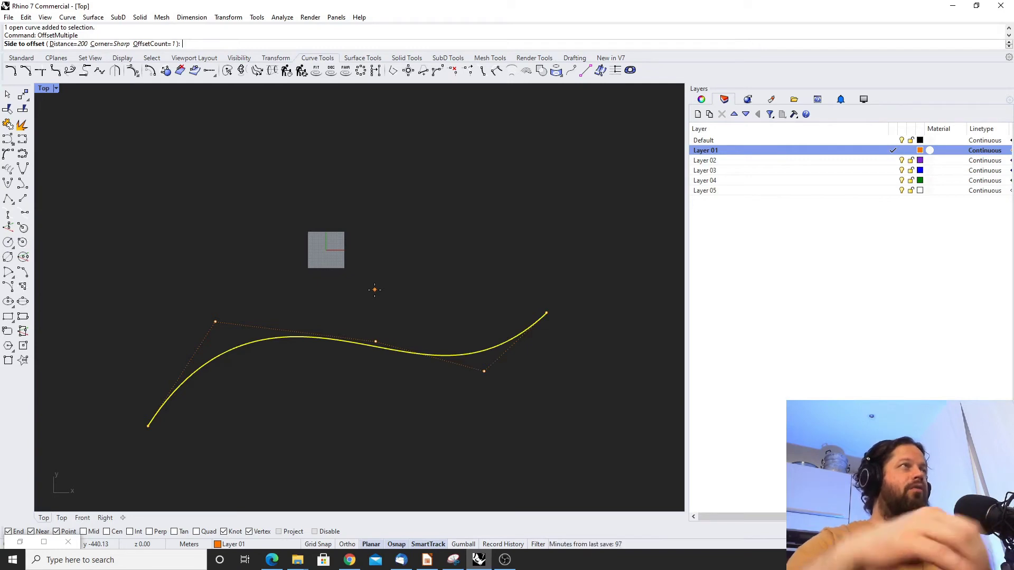
type("o")
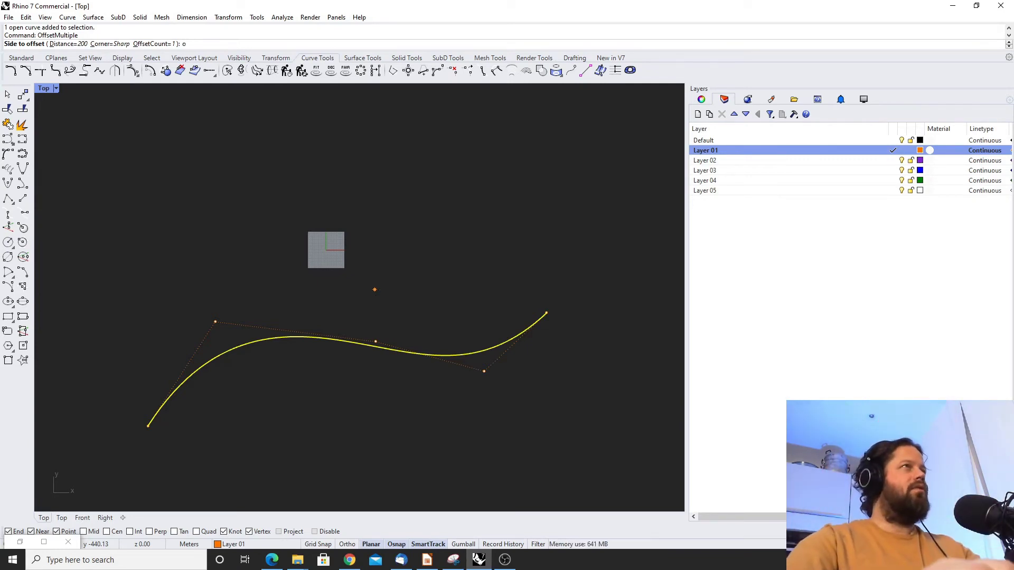
key("Return")
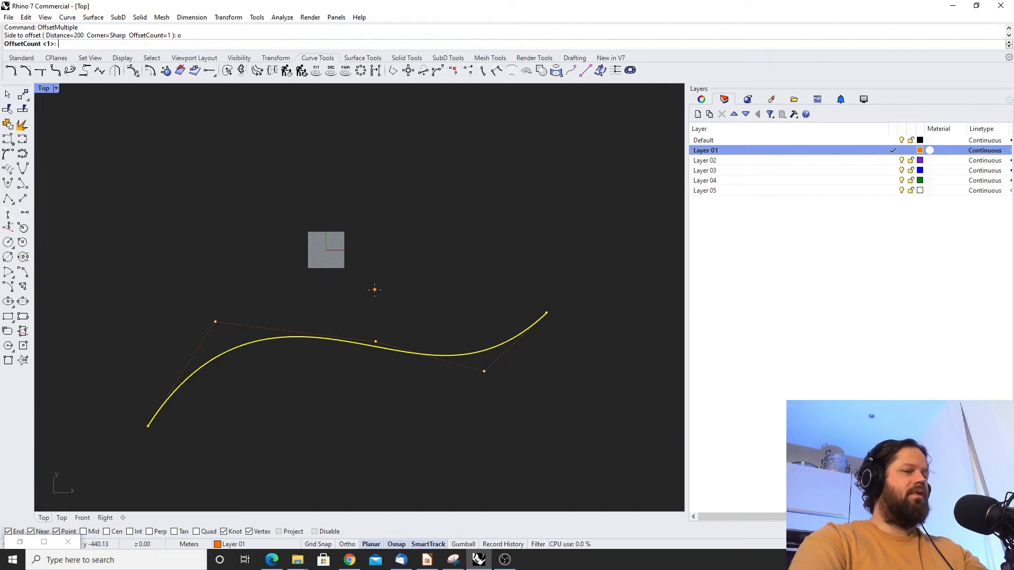
type("50")
key("Return")
key("Escape")
Create 50 offsets of the curve at a distance of 200 on its upper side
scroll(356, 299, "down", 2)
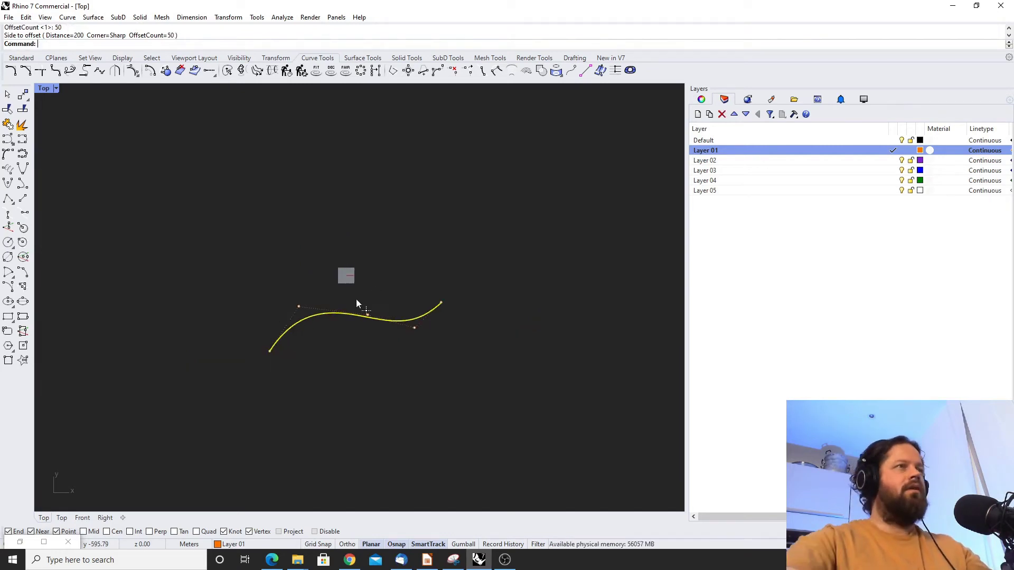
scroll(369, 317, "up", 2)
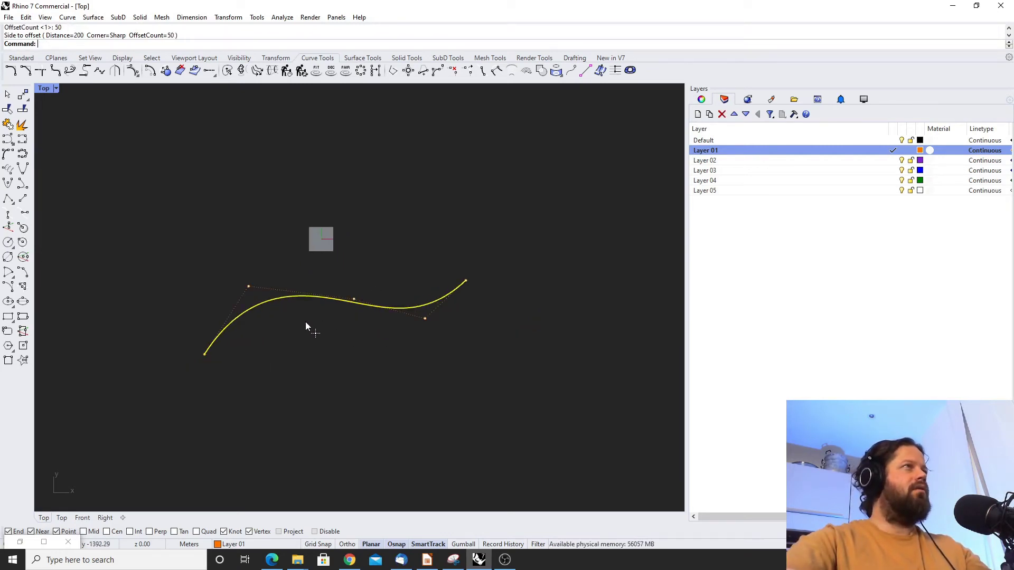
scroll(305, 327, "up", 2)
key("Return")
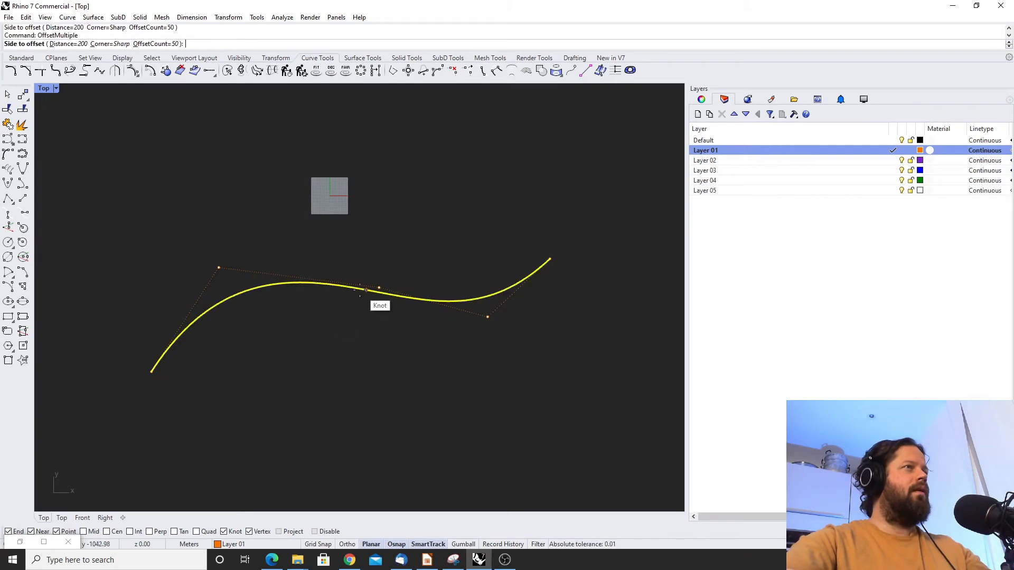
left_click(369, 265)
scroll(372, 314, "down", 4)
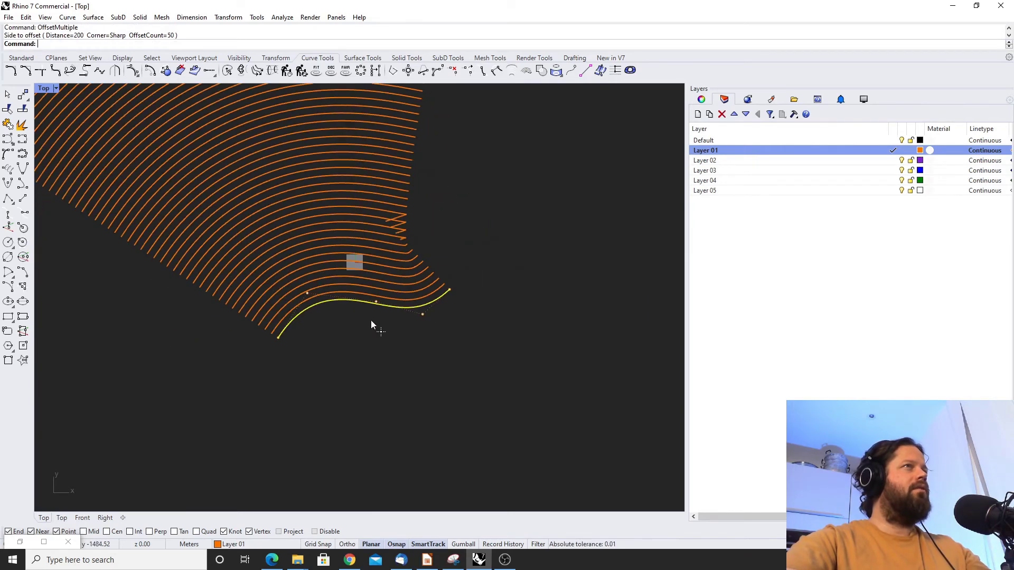
scroll(371, 323, "down", 7)
scroll(368, 359, "up", 7)
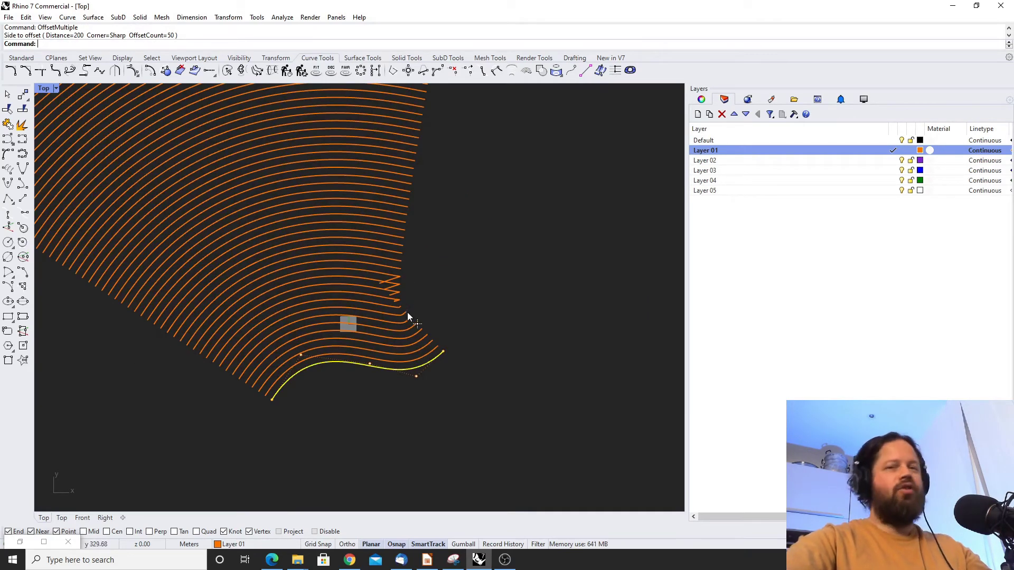
Repeat OffsetMultiple on the curve's lower side with 50 offsets at a distance of 200
scroll(405, 309, "down", 3)
scroll(401, 335, "up", 1)
key("Return")
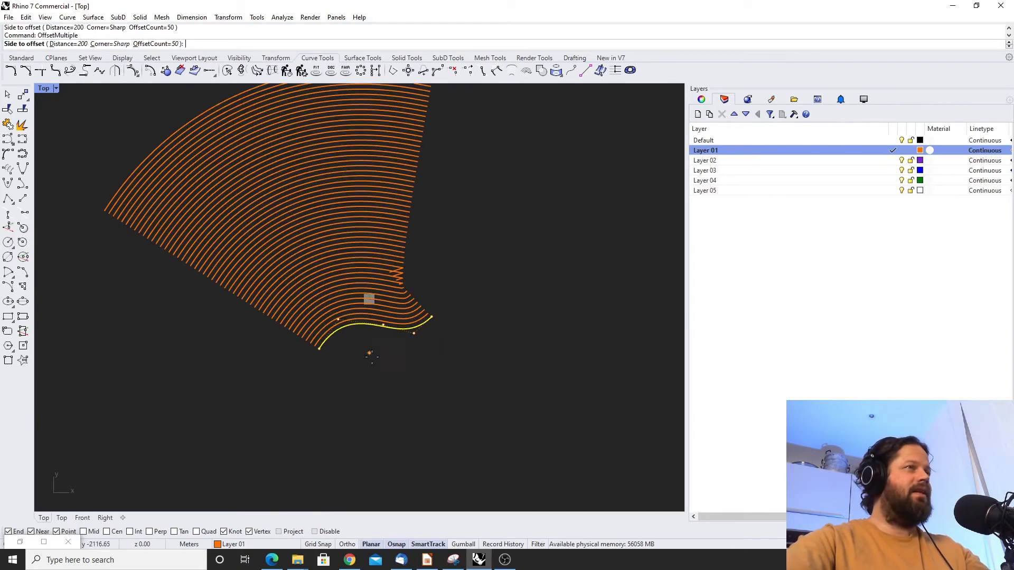
left_click(386, 373)
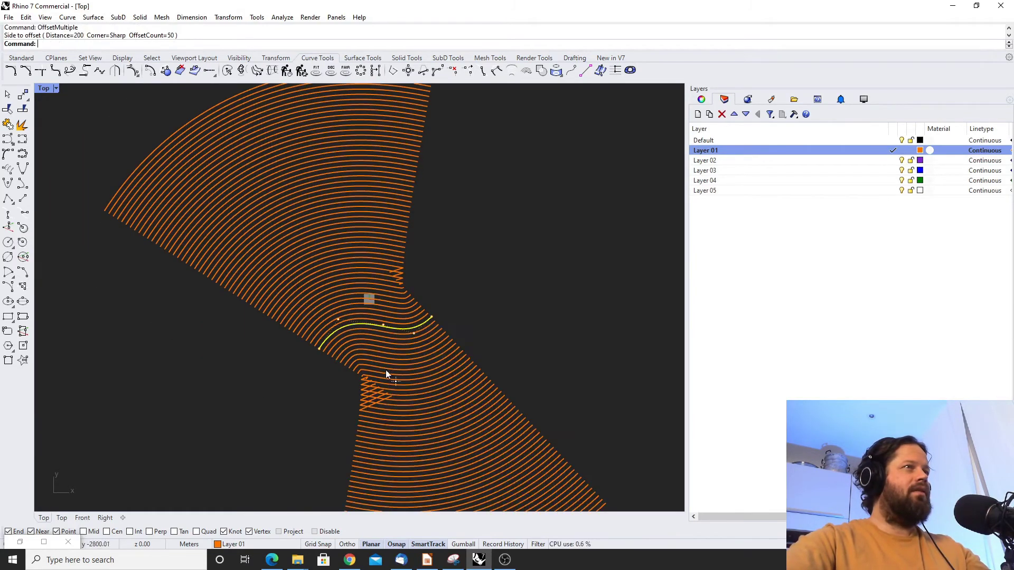
scroll(385, 253, "down", 6)
scroll(408, 269, "up", 8)
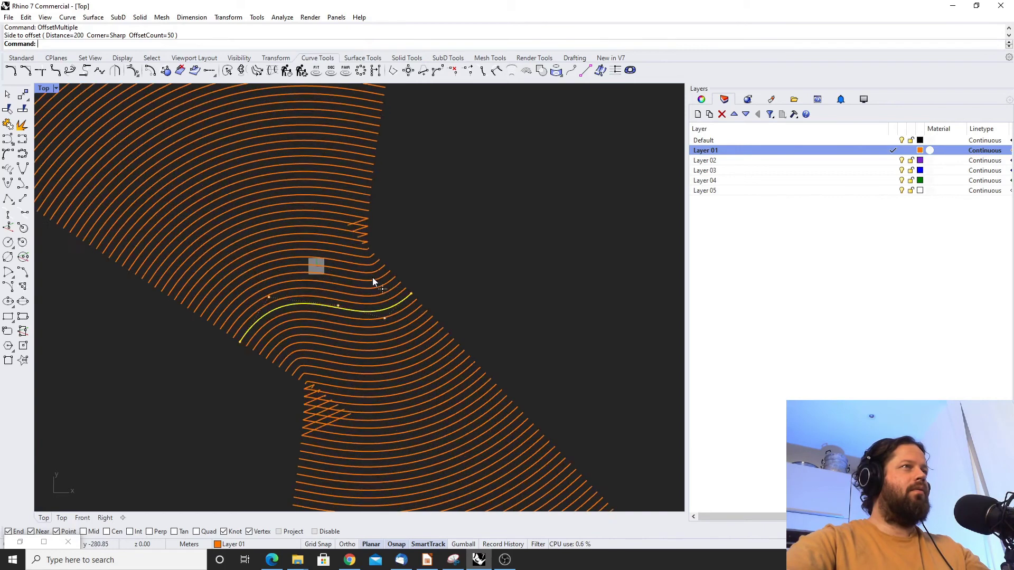
scroll(235, 269, "down", 5)
scroll(223, 268, "up", 4)
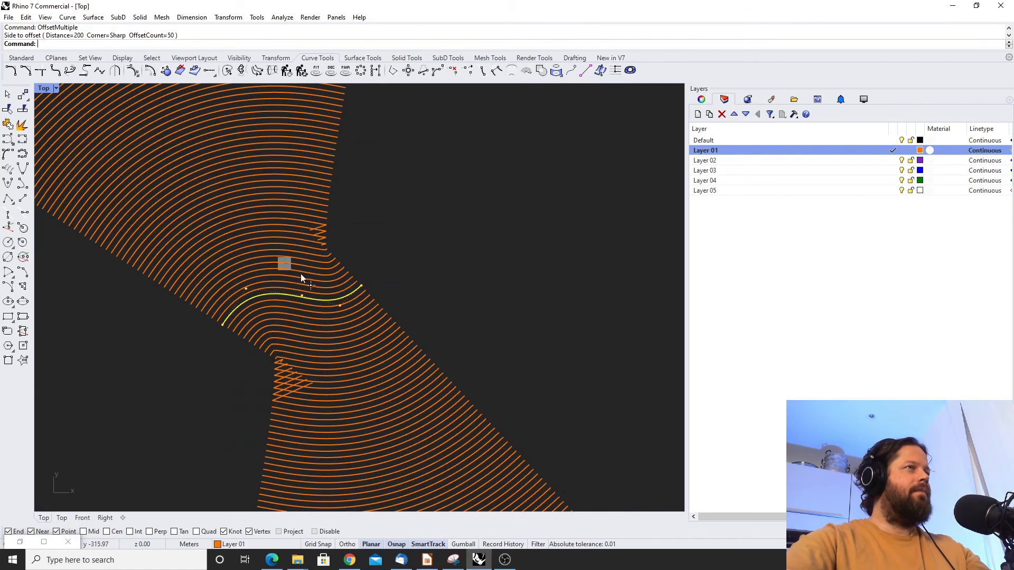
scroll(368, 286, "down", 5)
Delete the original curve together with all of its offset copies
left_click_drag(183, 154, 530, 481)
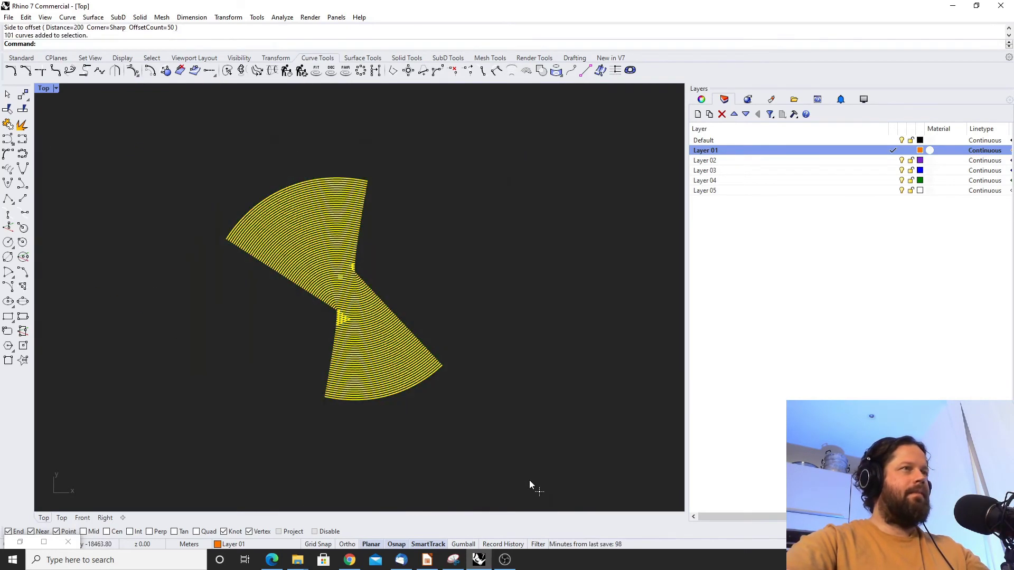
key("Delete")
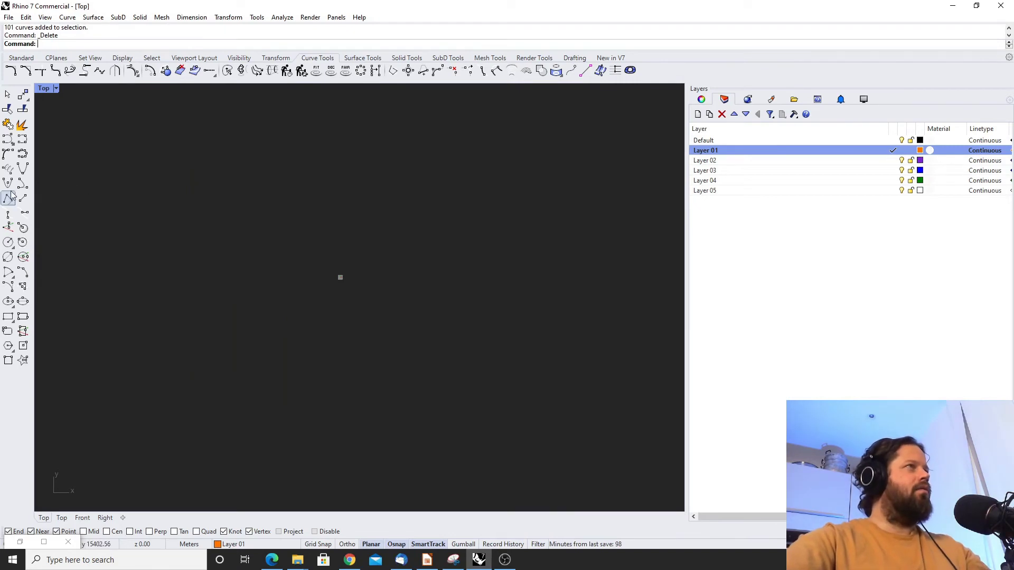
left_click(21, 58)
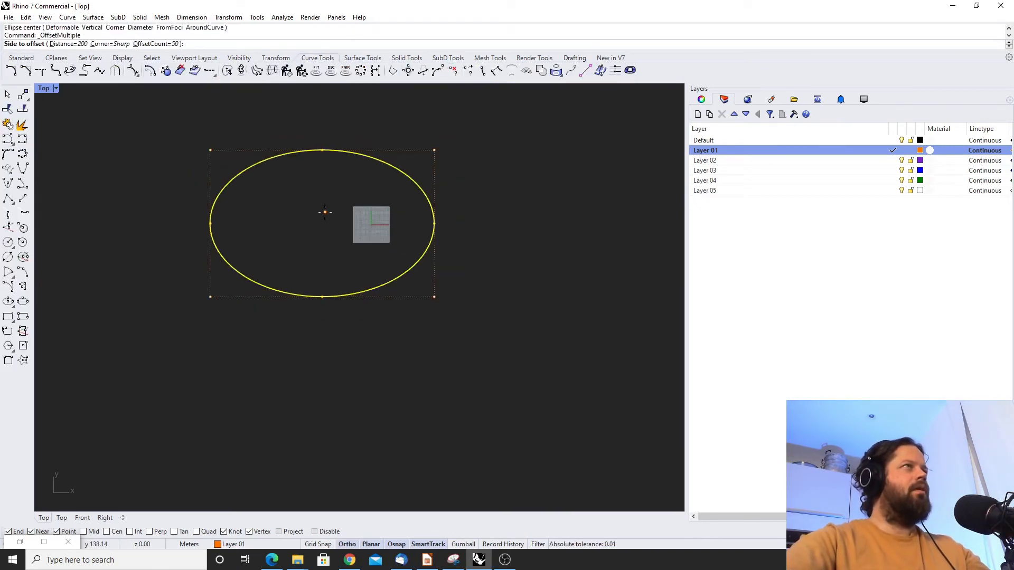
Create 50 sharp-cornered offsets of the ellipse at a distance of 200 and delete the spiky self-intersecting curve at the centre
left_click(325, 212)
scroll(396, 264, "down", 5)
scroll(386, 277, "up", 5)
scroll(356, 242, "down", 1)
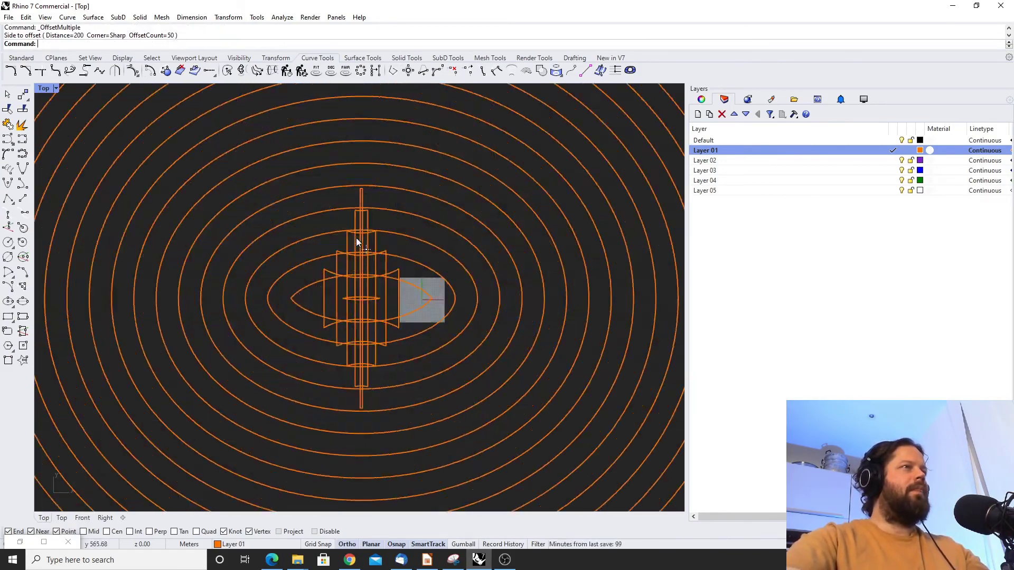
left_click(386, 226)
key("Delete")
Delete all the remaining concentric offset curves of the ellipse
scroll(303, 300, "down", 12)
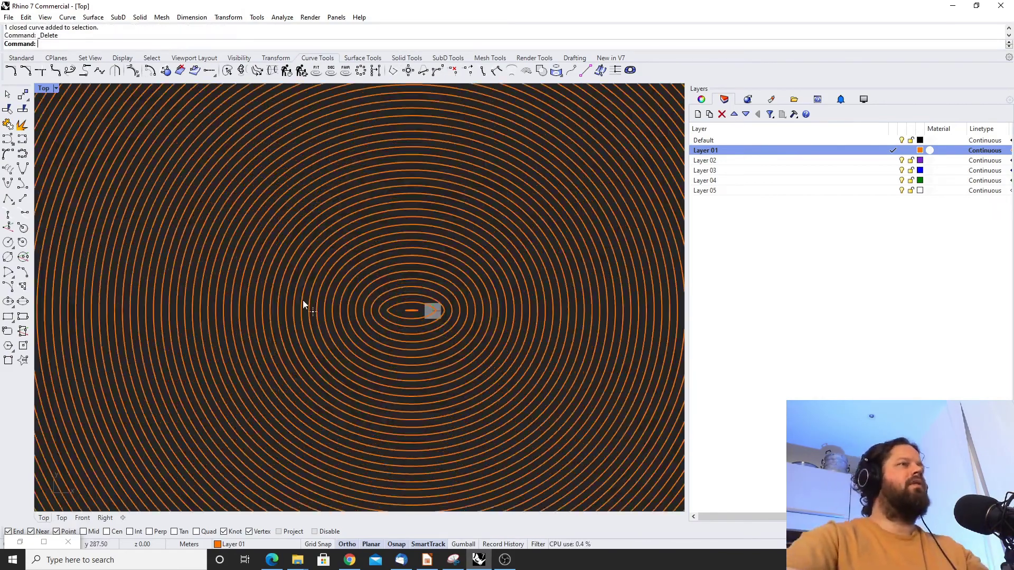
scroll(366, 226, "down", 3)
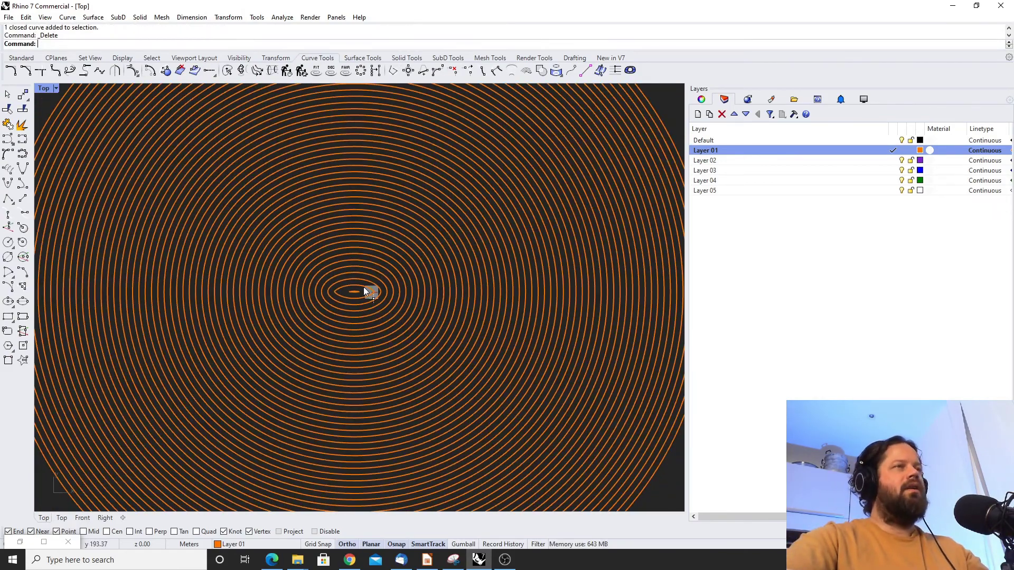
scroll(368, 285, "down", 4)
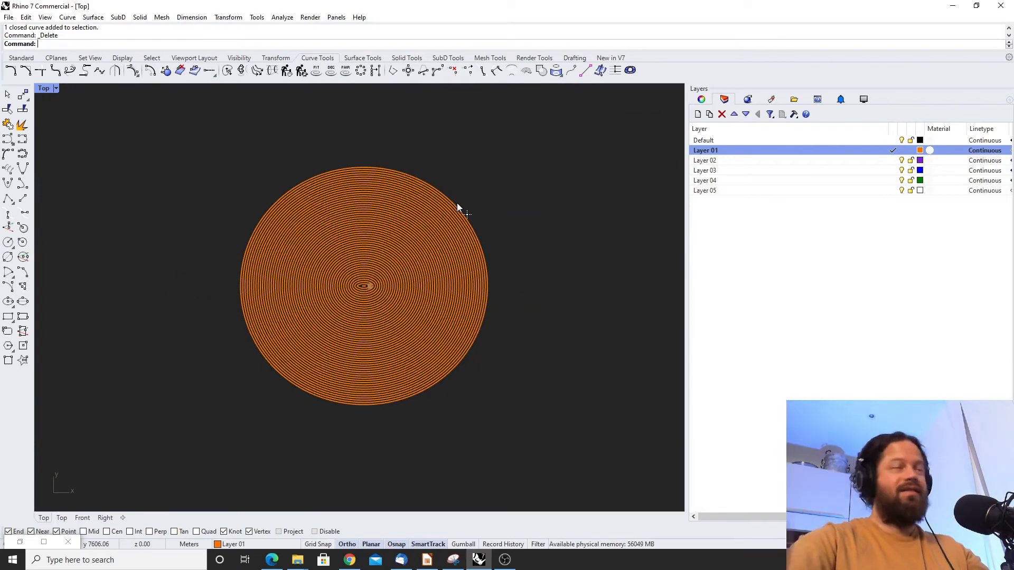
left_click_drag(187, 133, 602, 482)
key("Delete")
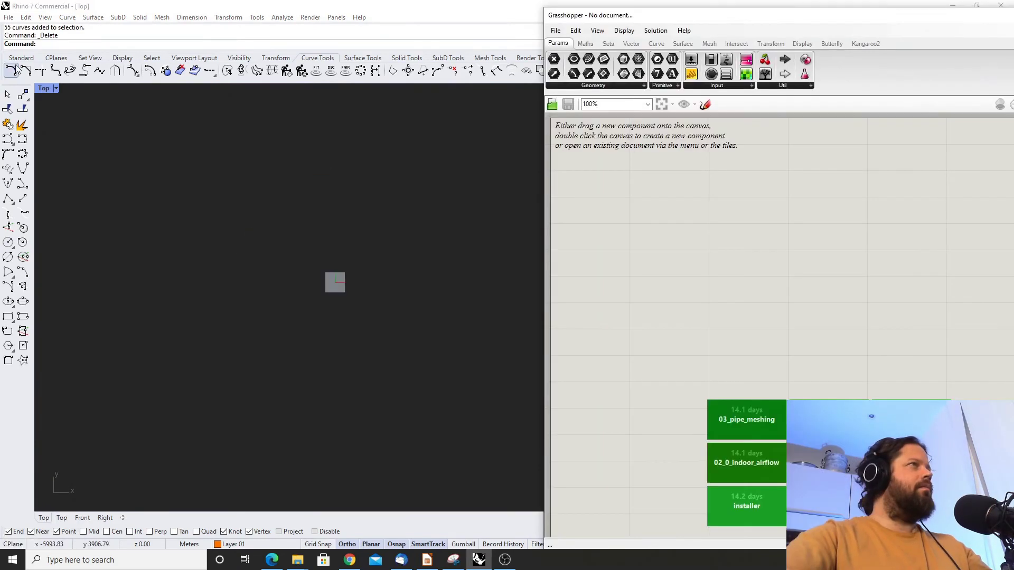
Draw an inscribed five-sided polygon centred close to the origin in the top view
left_click(21, 58)
left_click(8, 138)
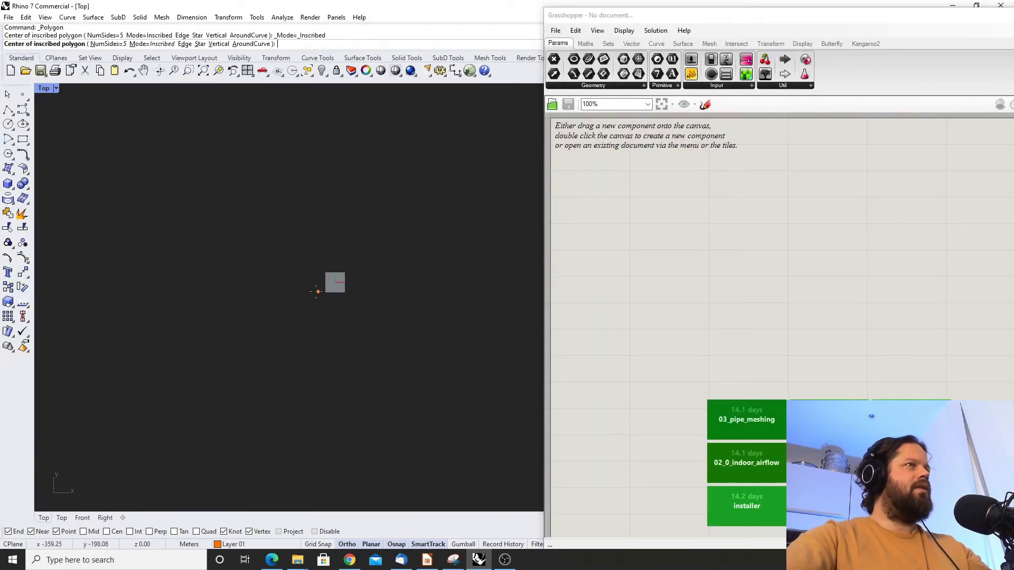
left_click(309, 291)
left_click(454, 357)
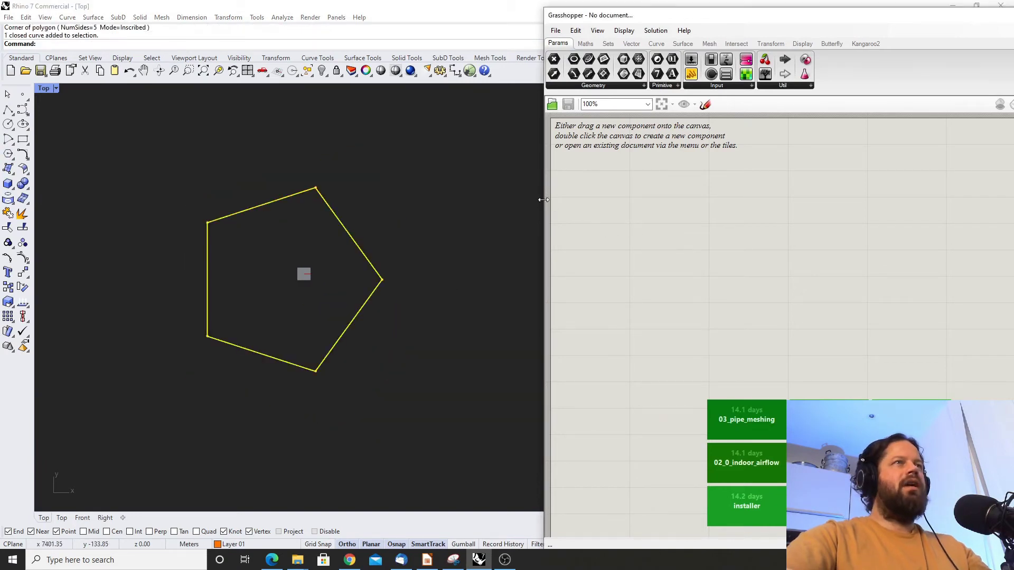
Widen the Grasshopper window and place a Curve parameter on its canvas
left_click_drag(543, 200, 467, 199)
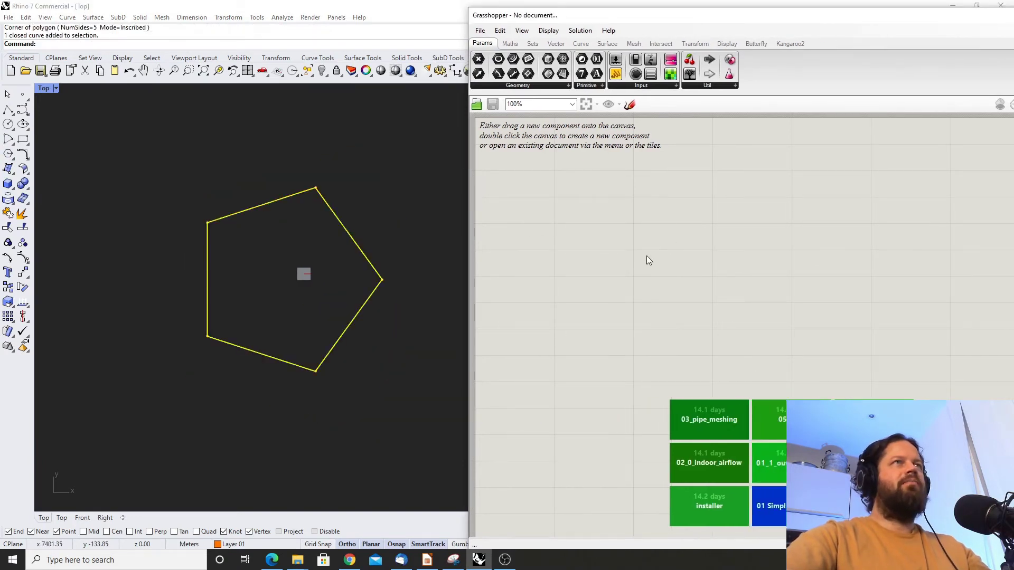
left_click(581, 44)
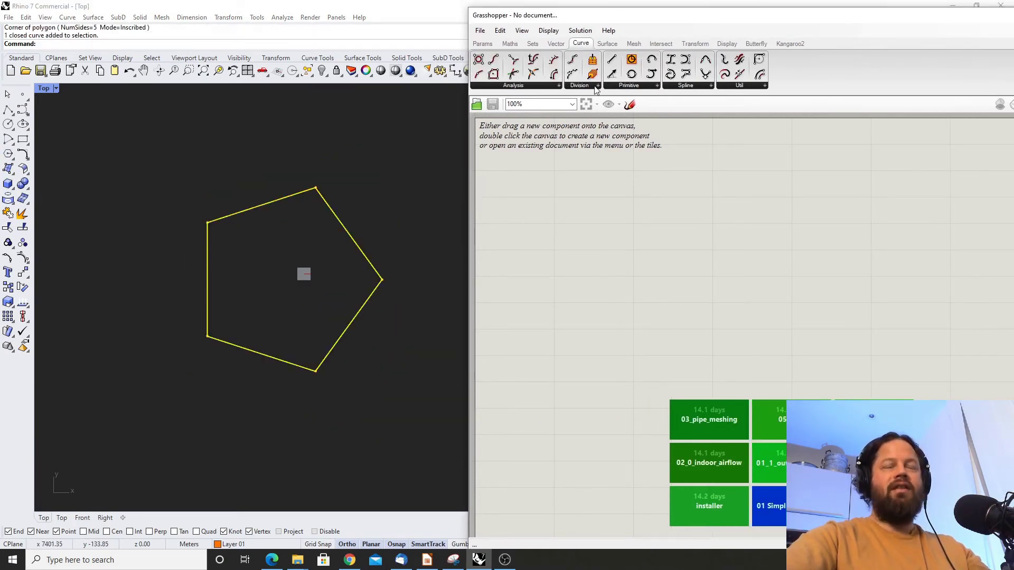
left_click(482, 44)
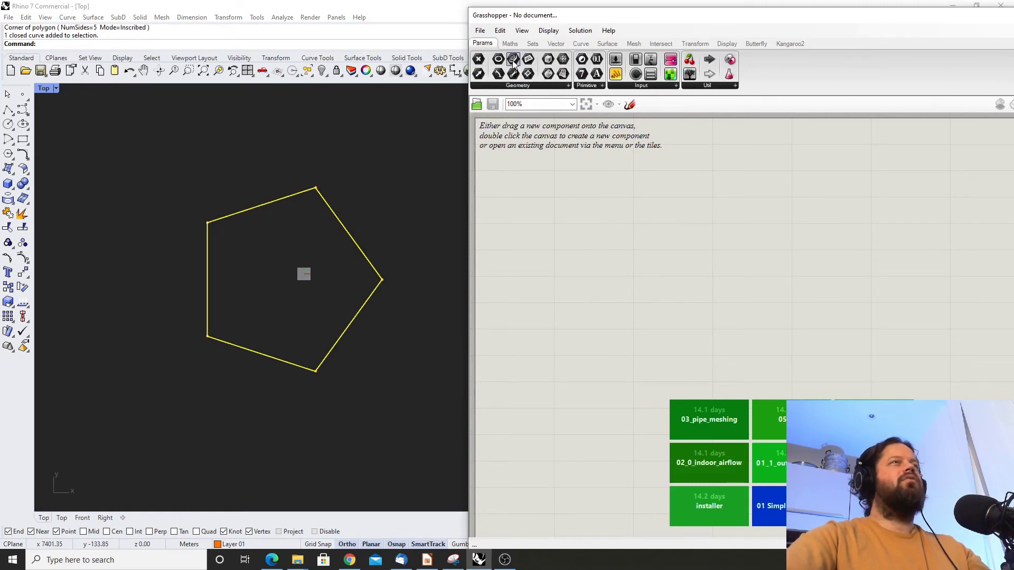
left_click_drag(512, 60, 568, 199)
Reference the pentagon in the Curve parameter as its single curve
right_click(569, 201)
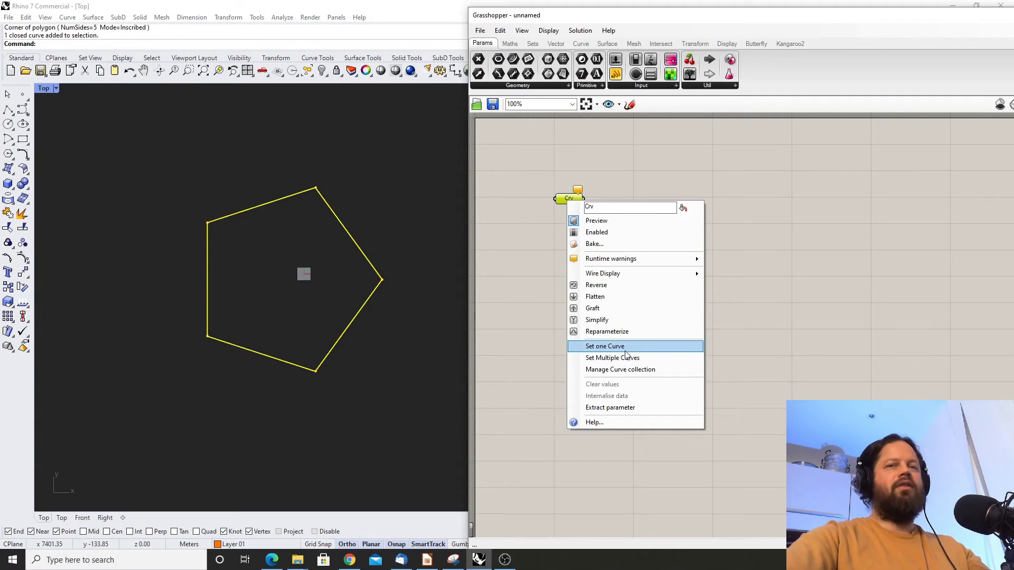
left_click(542, 211)
right_click(572, 198)
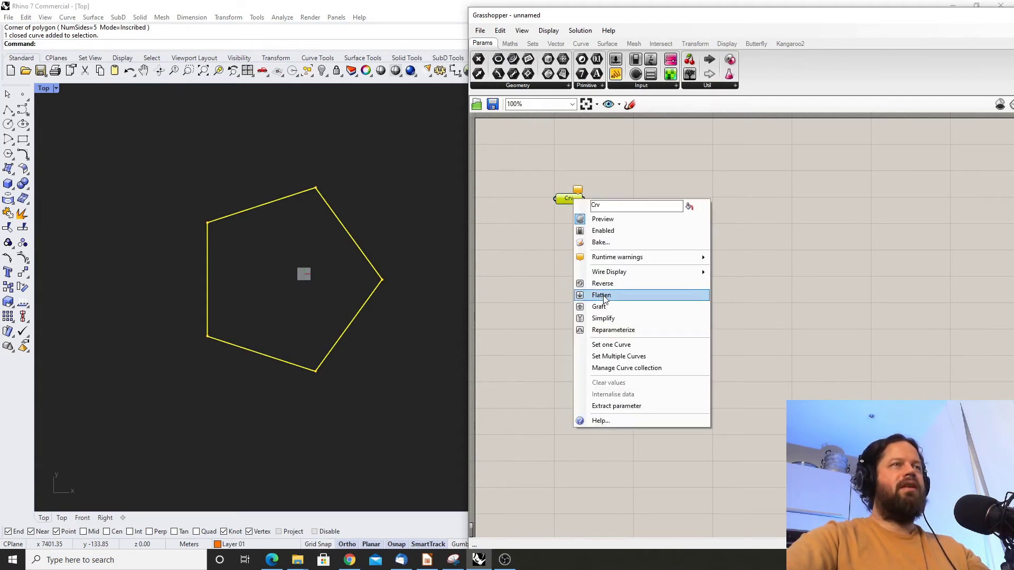
left_click(552, 325)
left_click(338, 198)
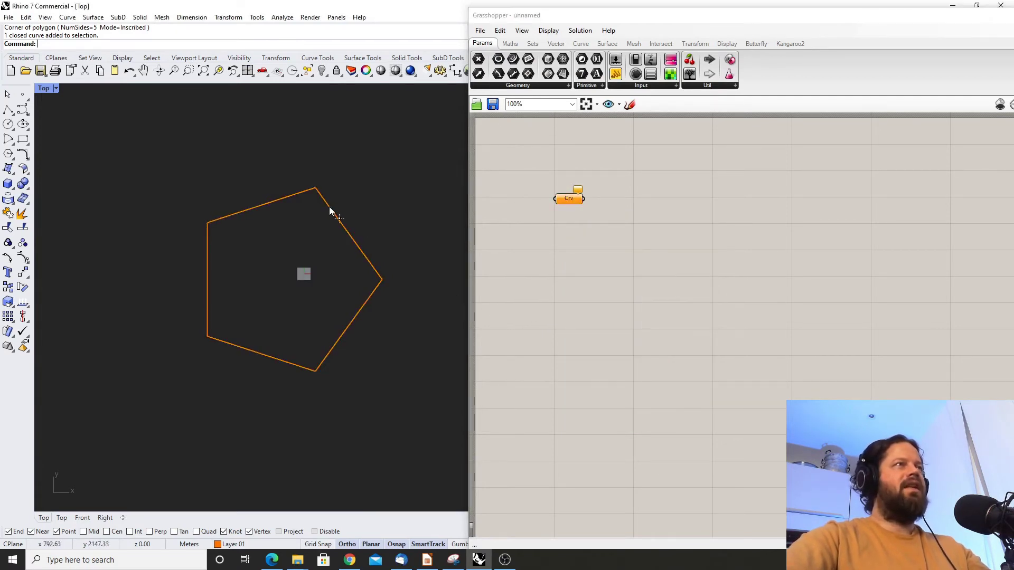
left_click(328, 207)
right_click(573, 200)
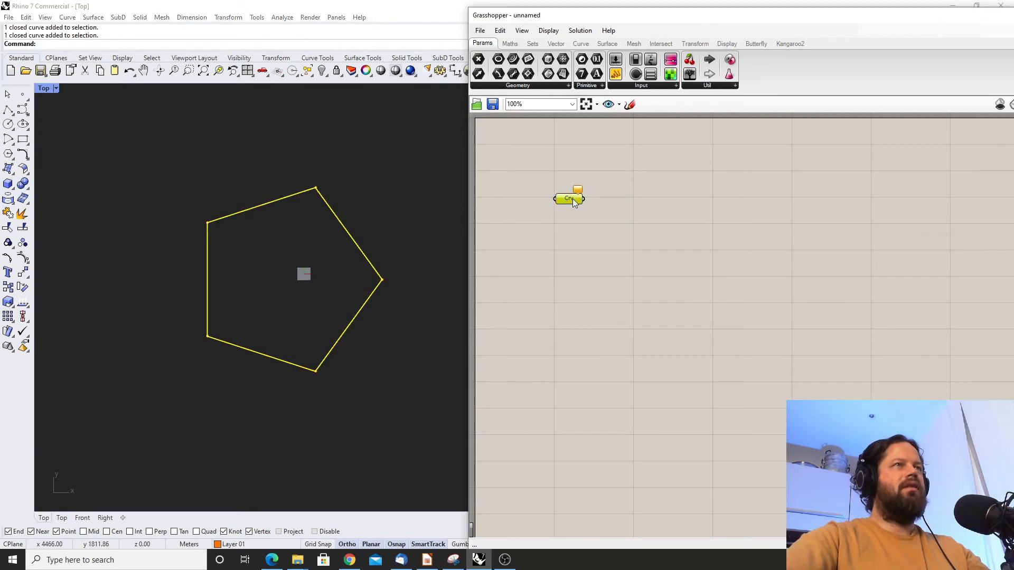
left_click(621, 347)
left_click(576, 295)
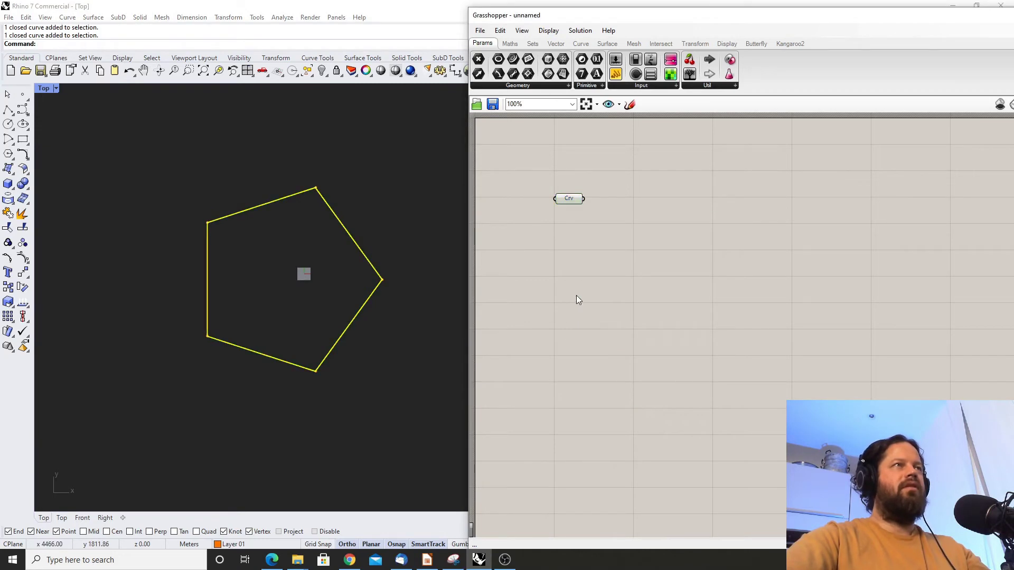
left_click(445, 232)
left_click(576, 200)
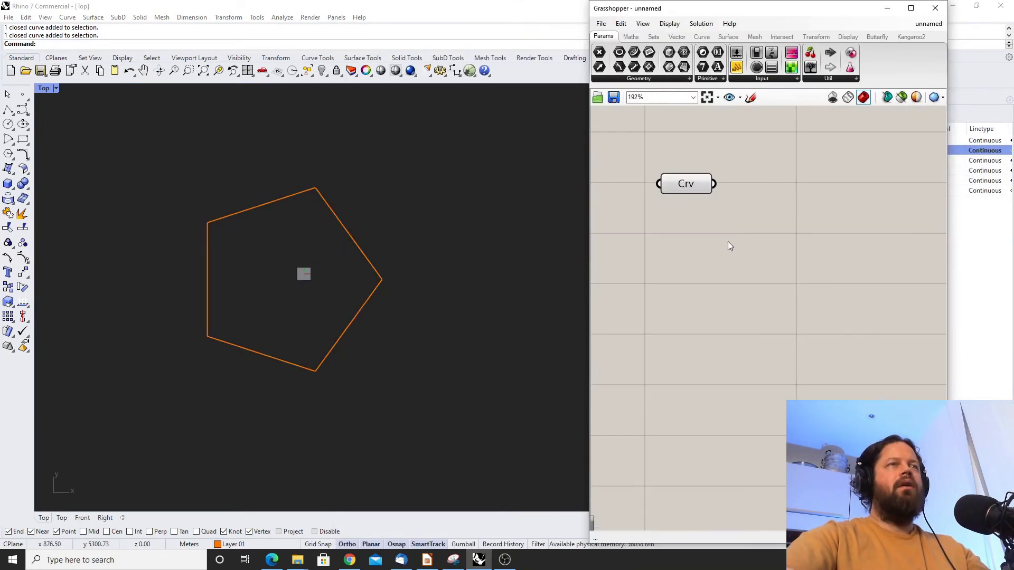
Add an Offset Curve component to the canvas beside the Curve parameter
scroll(727, 243, "down", 3)
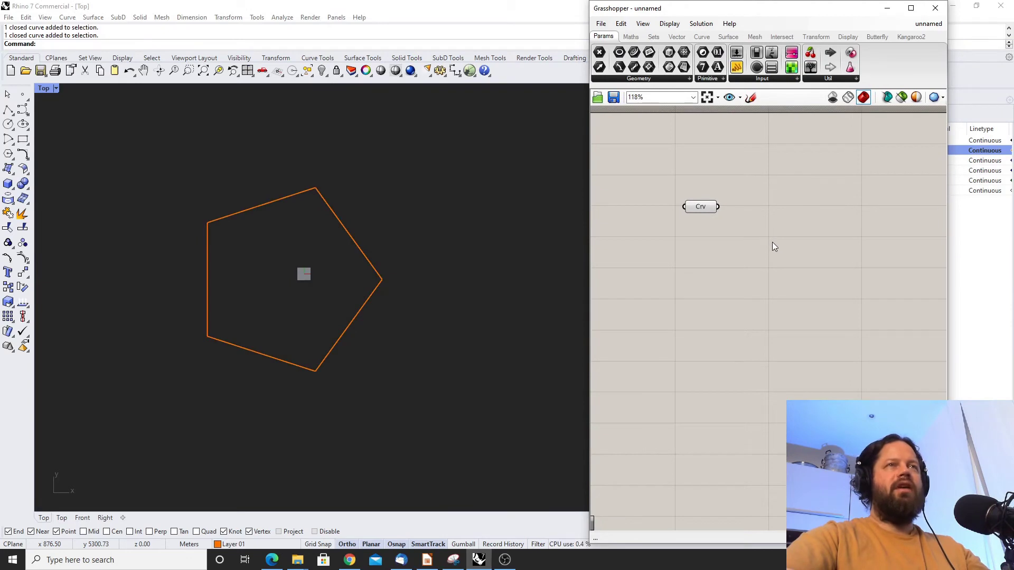
double_click(774, 245)
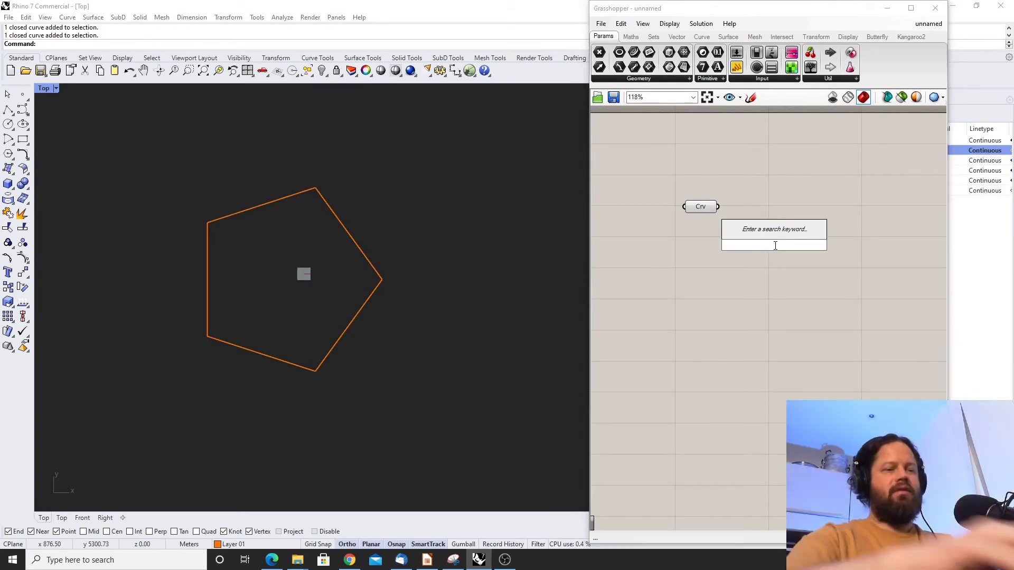
type("off")
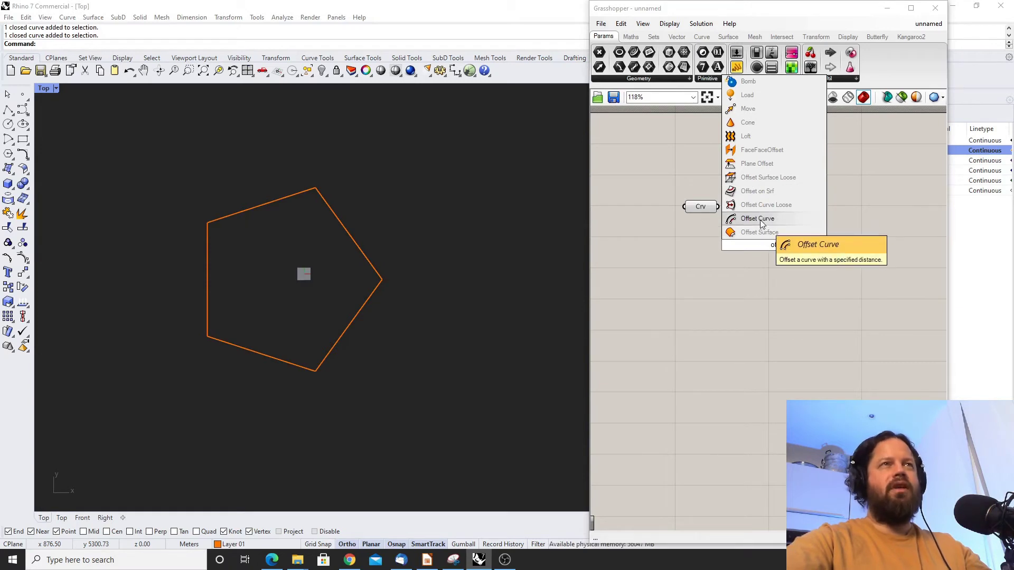
left_click(760, 222)
left_click_drag(770, 241, 797, 213)
Connect the Curve parameter to the Offset component's curve input and line the two up
left_click(695, 211)
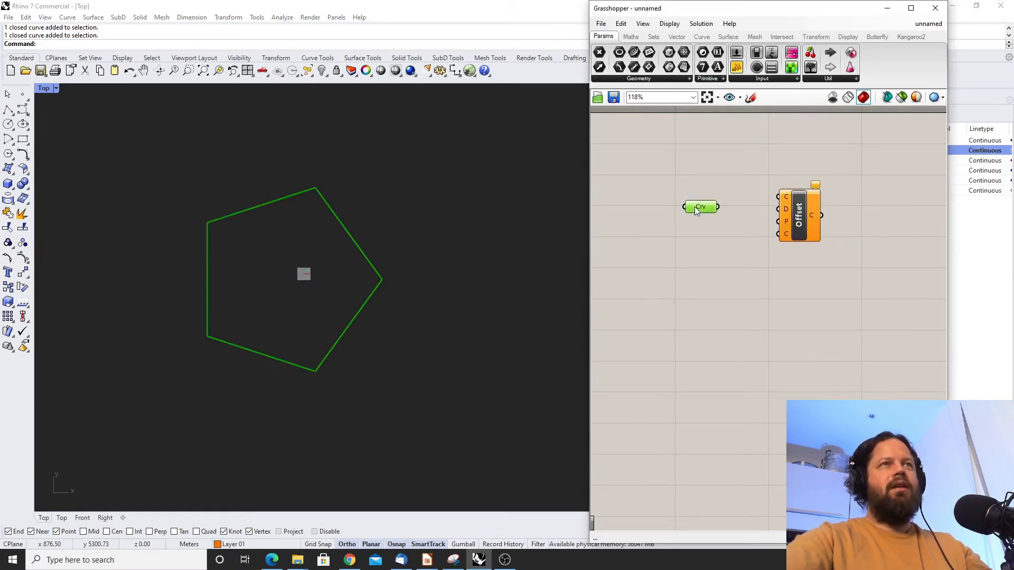
left_click_drag(695, 211, 700, 203)
left_click_drag(778, 193, 778, 195)
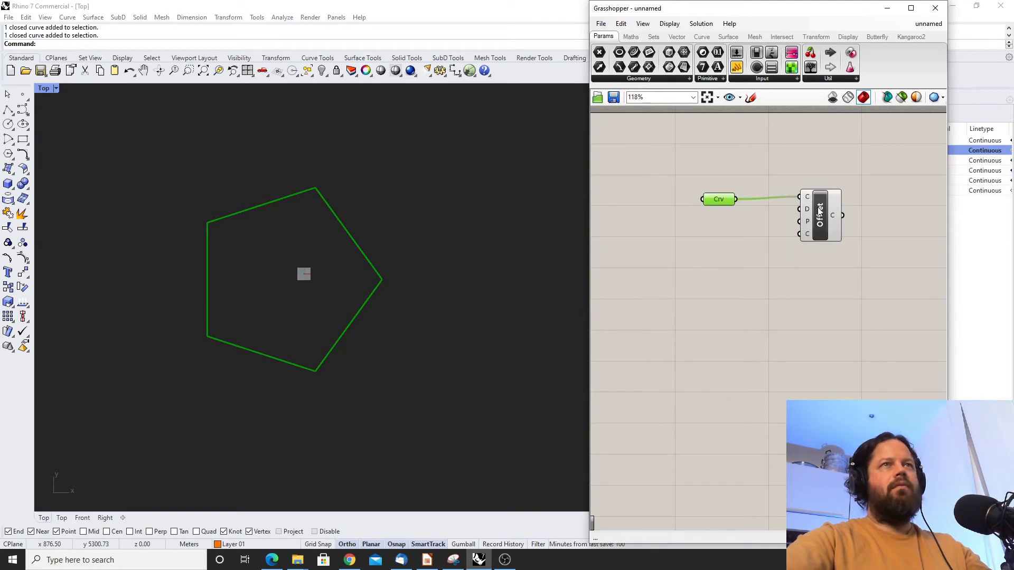
mouse_move(822, 207)
left_mouse_down()
mouse_move(823, 222)
mouse_move(823, 214)
left_mouse_up()
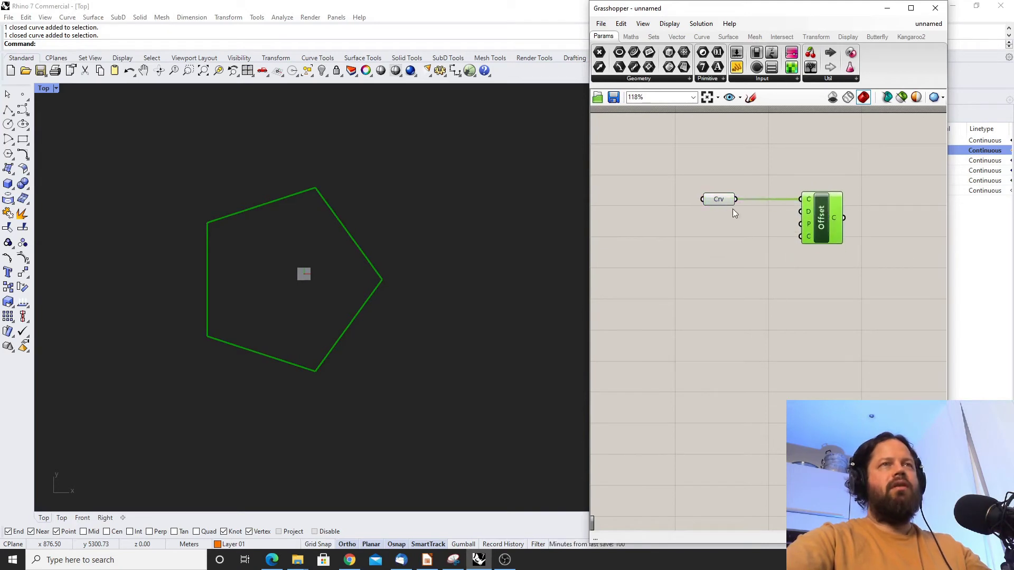
Add a number slider below the Curve parameter and connect it to the Offset component's distance input
left_click(729, 203)
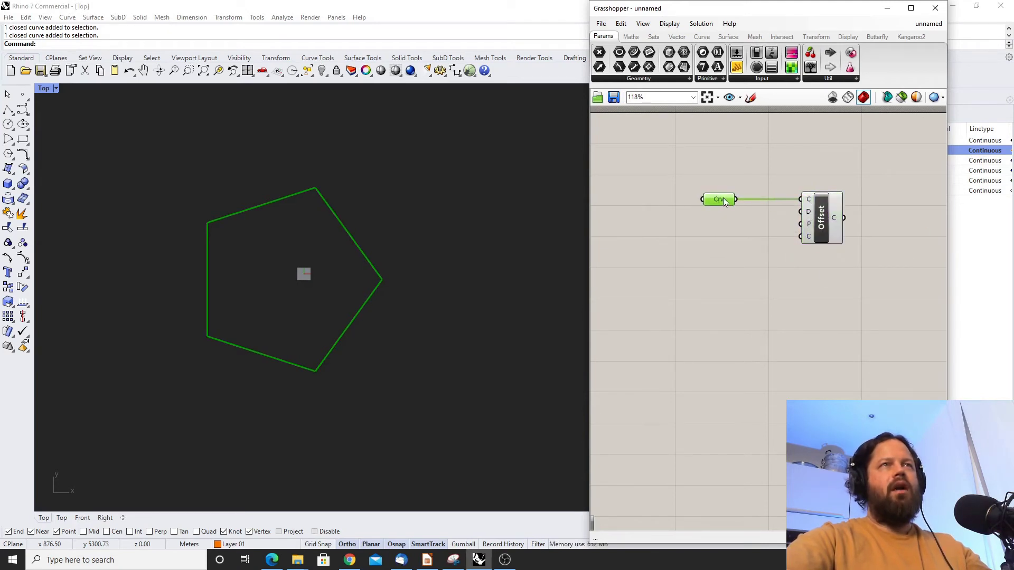
mouse_move(723, 200)
left_mouse_down()
mouse_move(727, 170)
mouse_move(723, 200)
left_mouse_up()
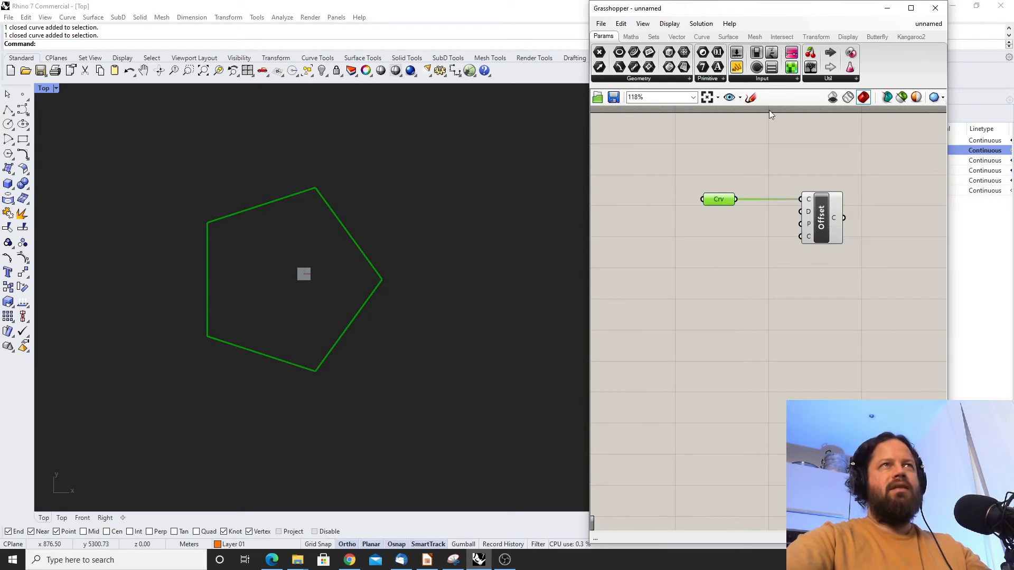
left_click(736, 54)
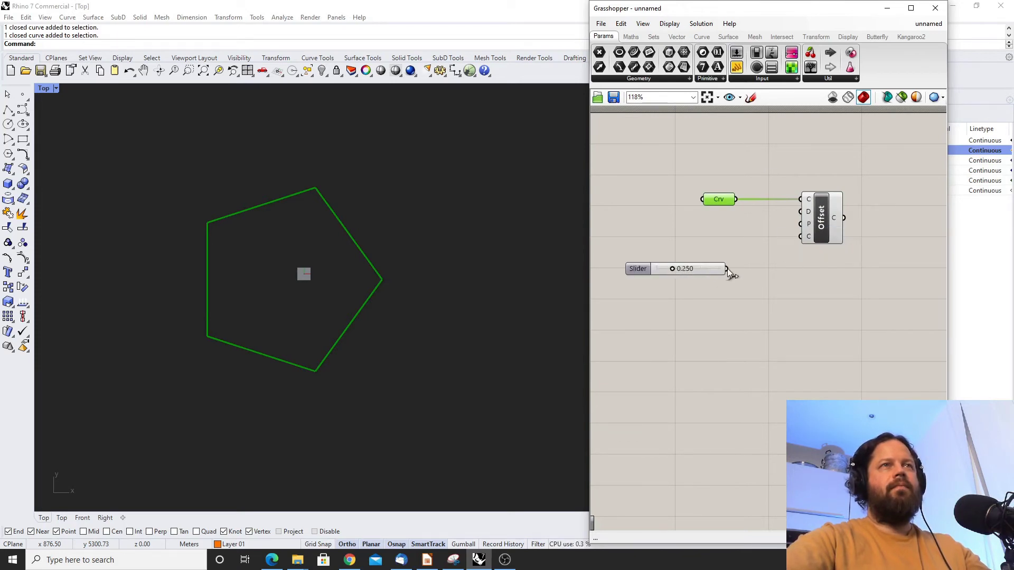
left_click_drag(727, 268, 800, 212)
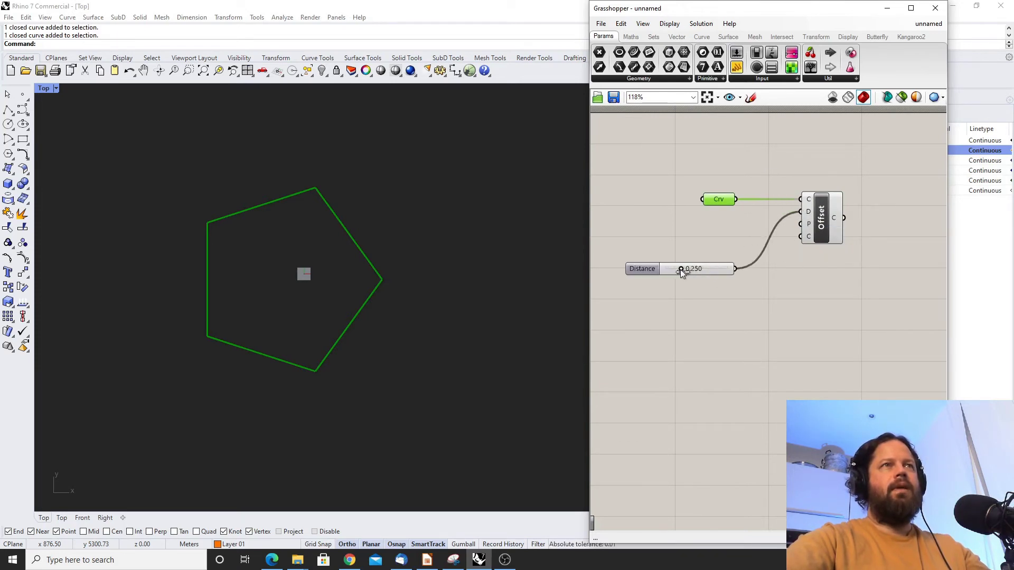
Set the Distance slider to whole numbers with a maximum of 100 and inspect the offset pentagon
double_click(652, 271)
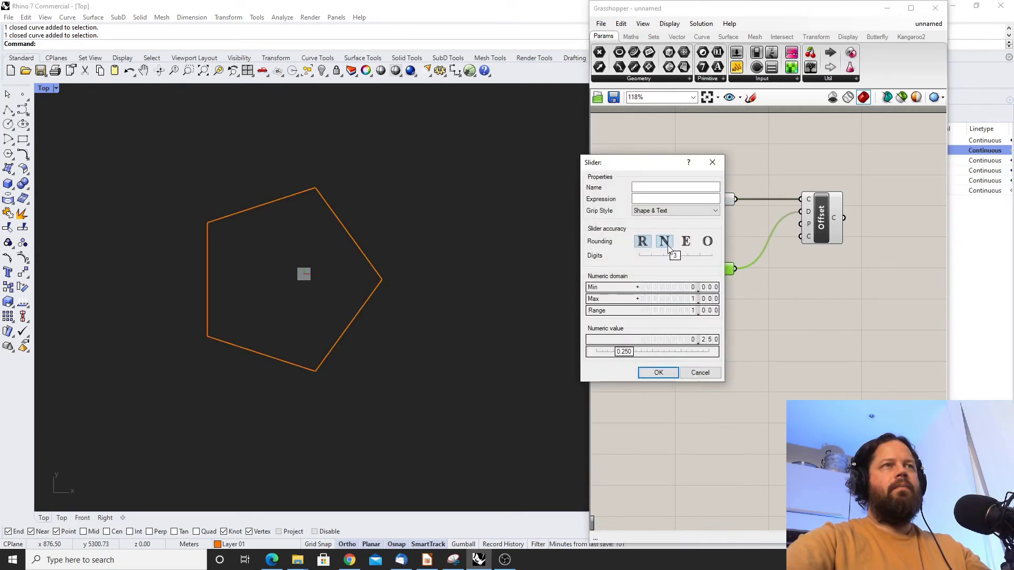
left_click(667, 244)
left_click(687, 299)
type("1000")
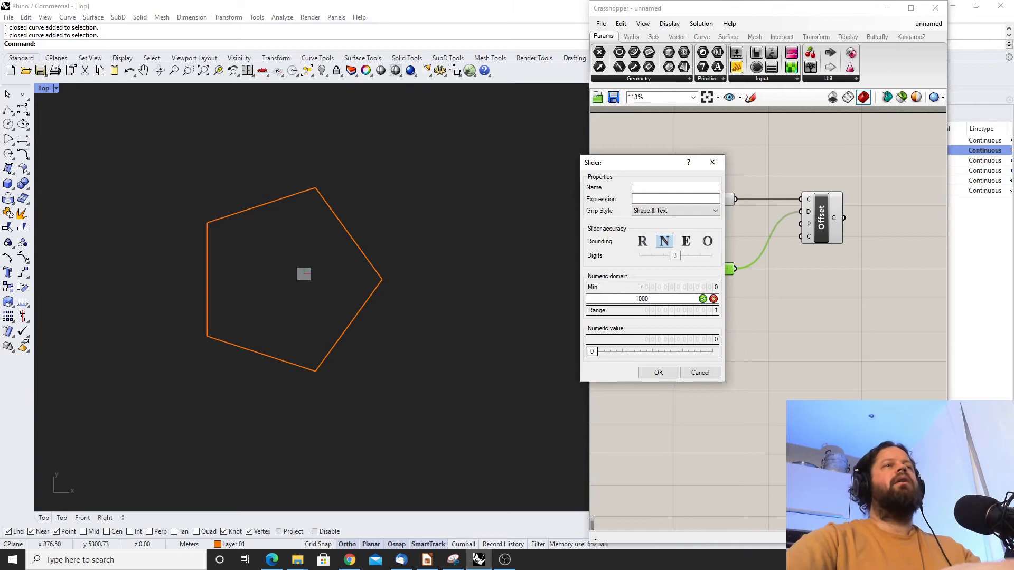
key("BackSpace")
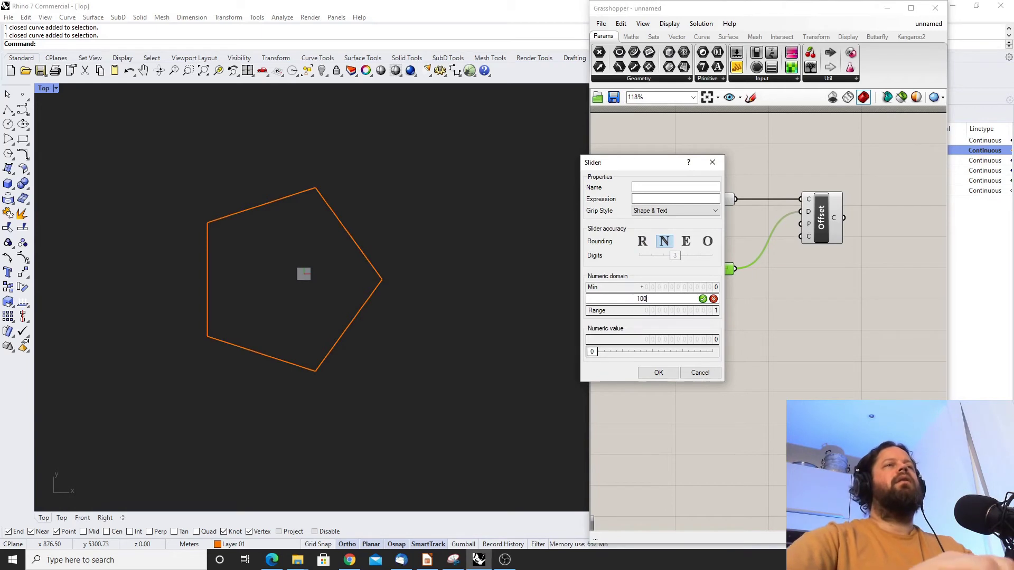
left_click(668, 372)
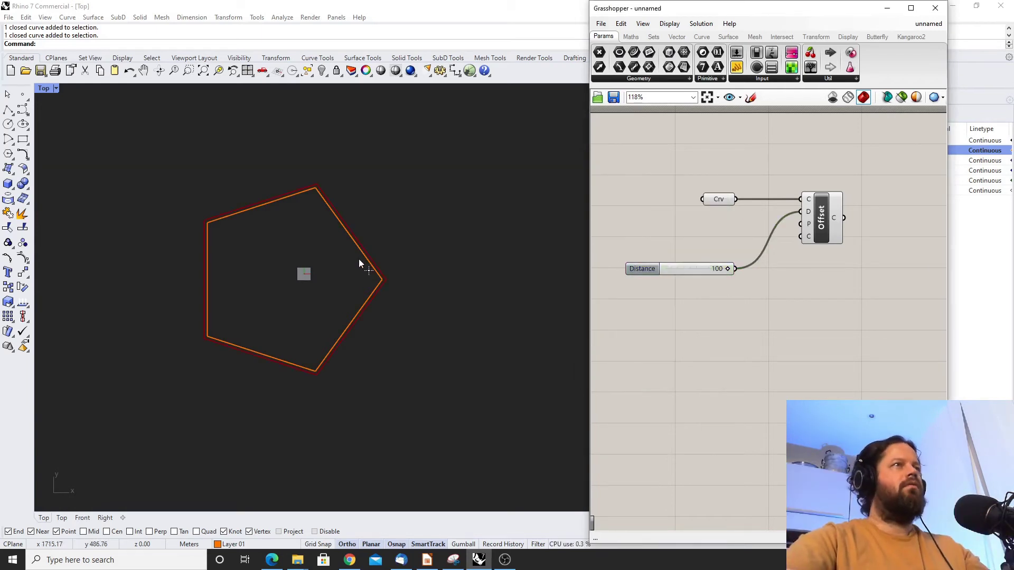
scroll(367, 260, "up", 6)
scroll(438, 263, "down", 2)
scroll(293, 279, "up", 2)
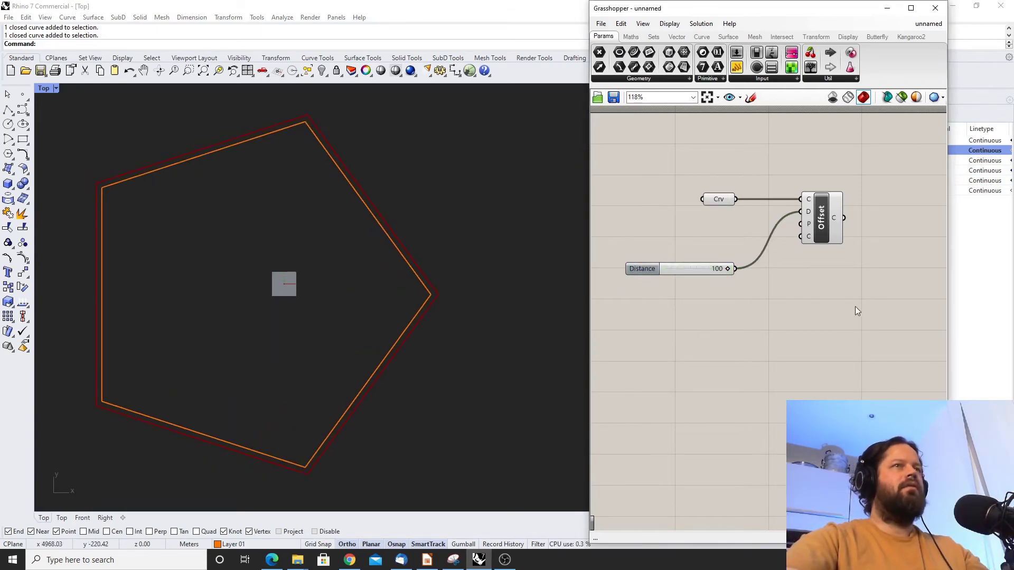
Set the Distance slider's maximum to 1000 and line up the Offset component with the slider
left_click_drag(641, 268, 642, 267)
double_click(648, 267)
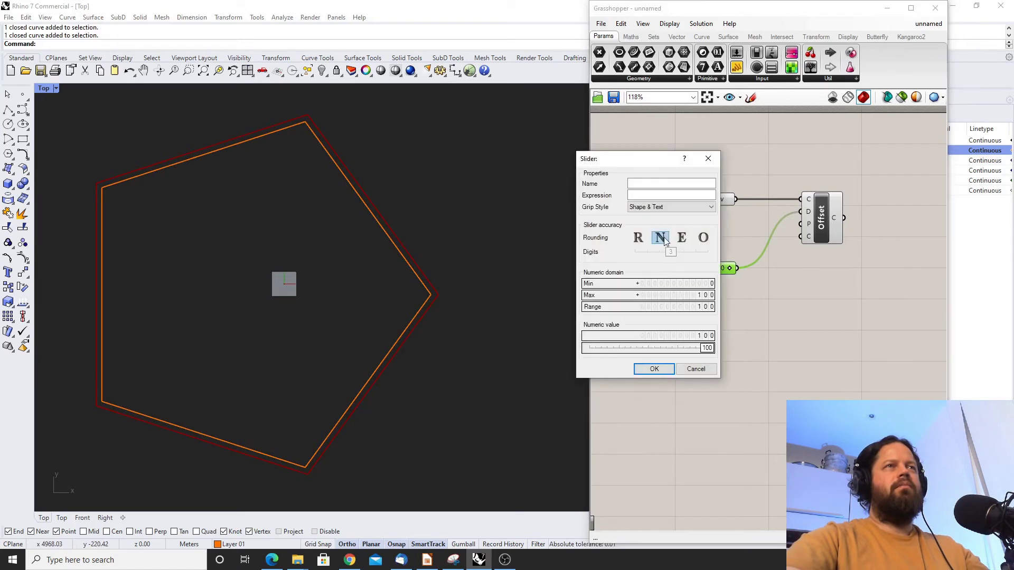
double_click(666, 297)
type("1000")
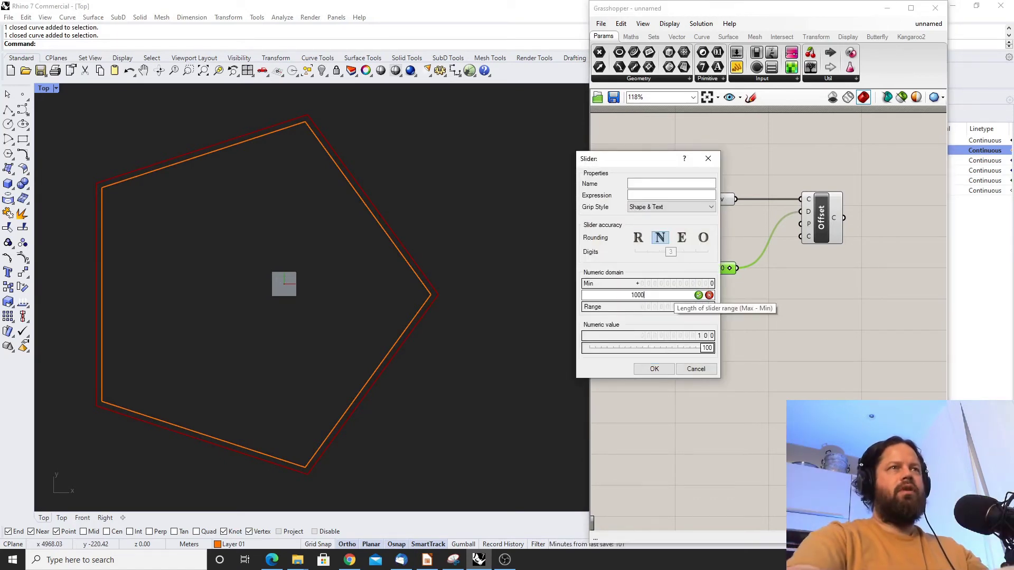
left_click(660, 369)
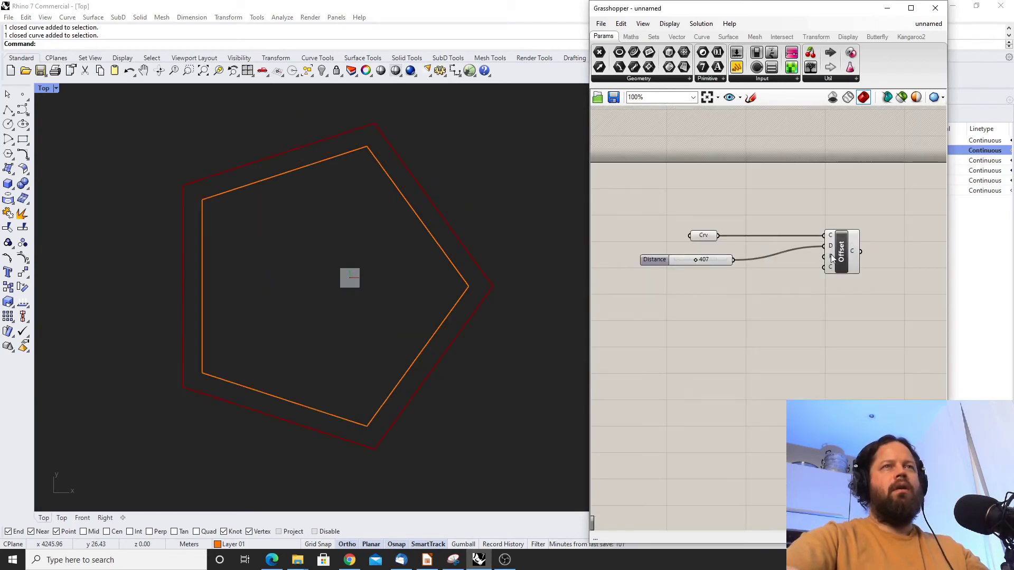
mouse_move(831, 255)
left_click_drag(831, 257, 814, 271)
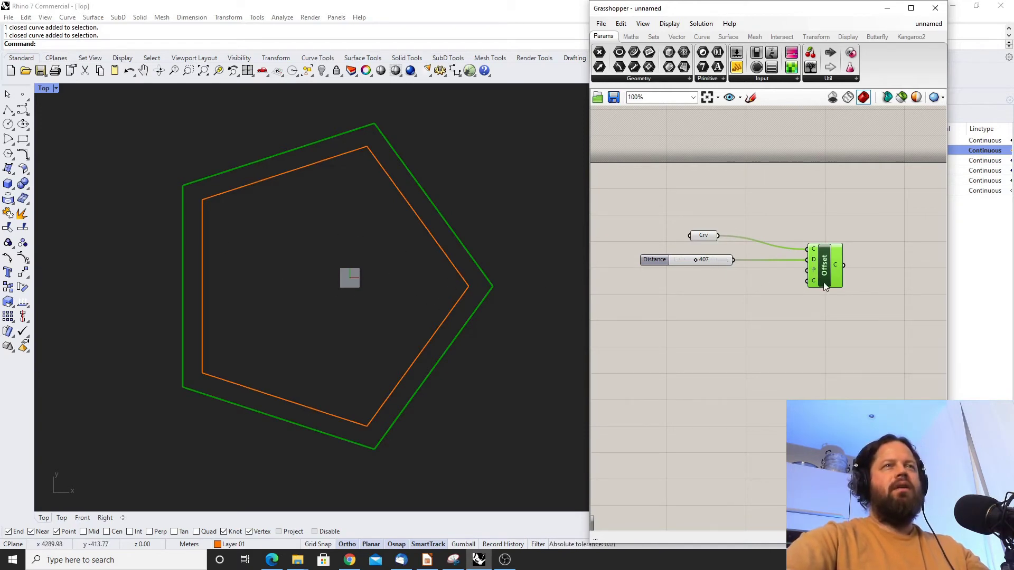
Add a number slider below the Distance slider and set its rounding to whole numbers
mouse_move(812, 283)
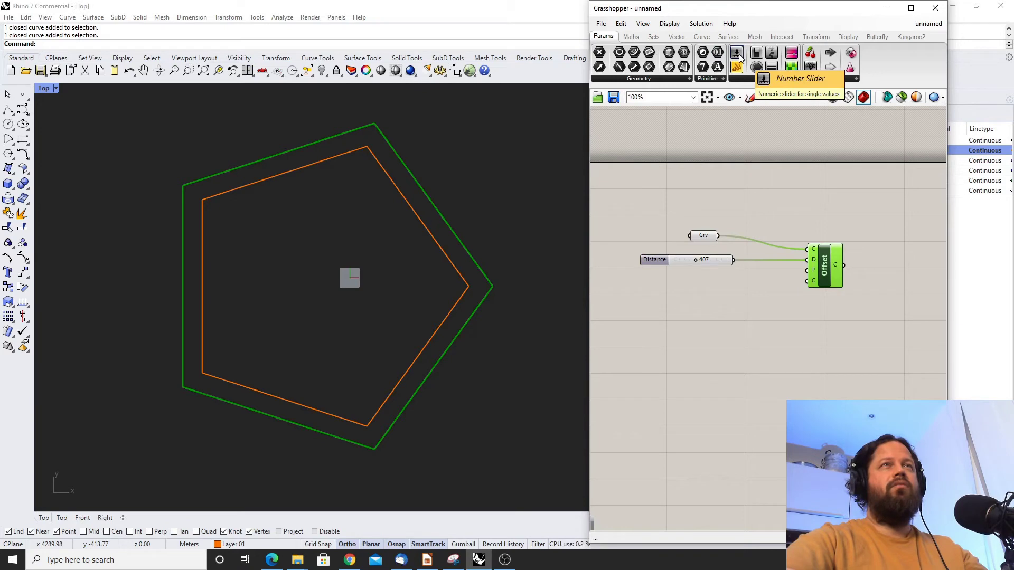
left_click_drag(740, 57, 726, 312)
scroll(727, 312, "up", 2)
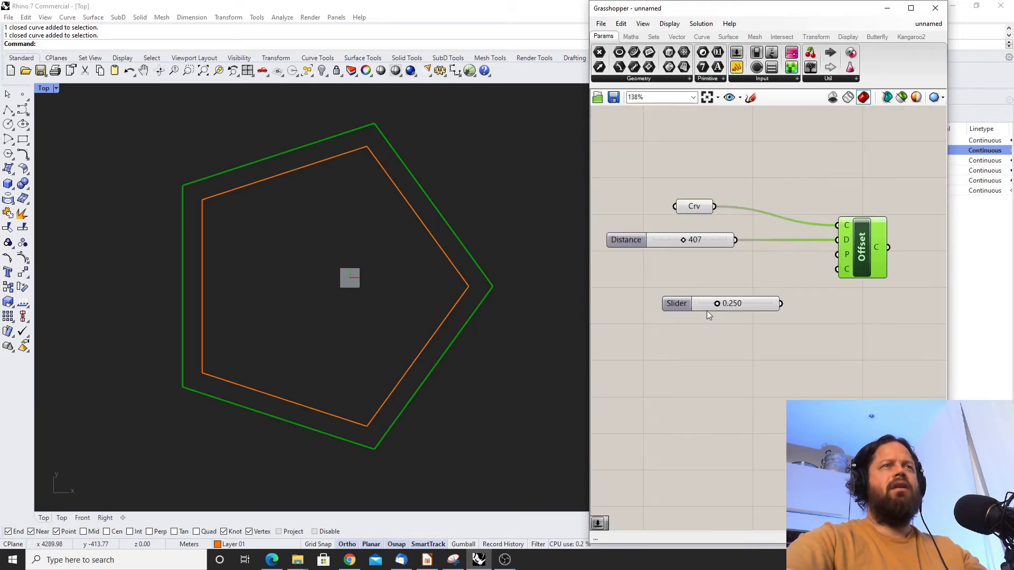
double_click(678, 307)
left_click(689, 277)
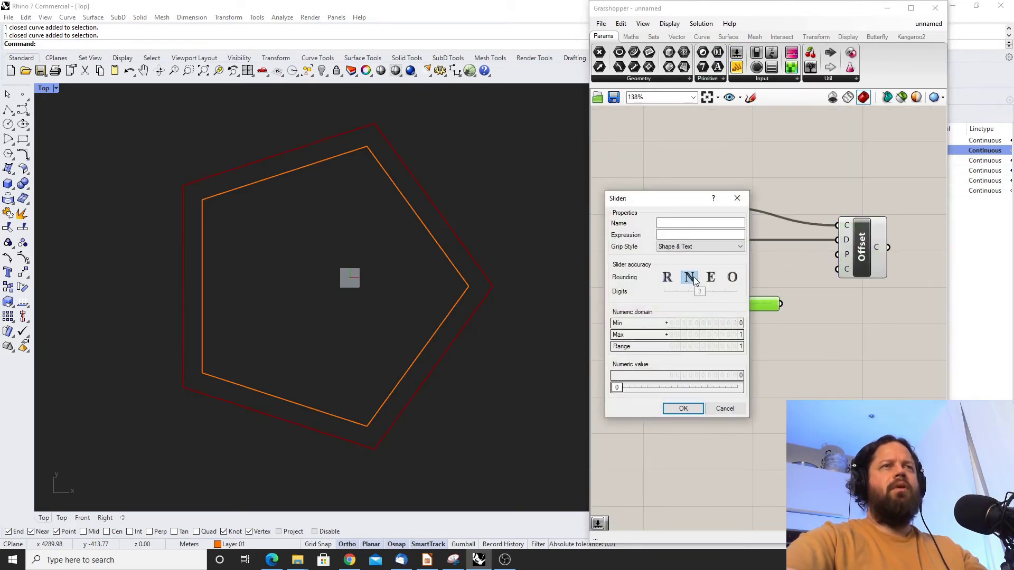
left_click_drag(701, 200, 736, 182)
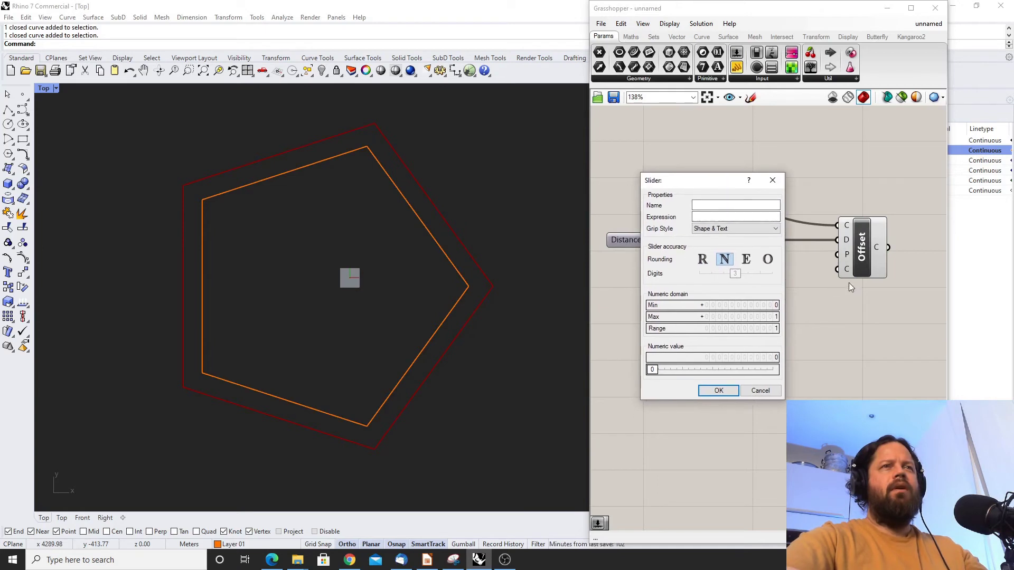
left_click(716, 391)
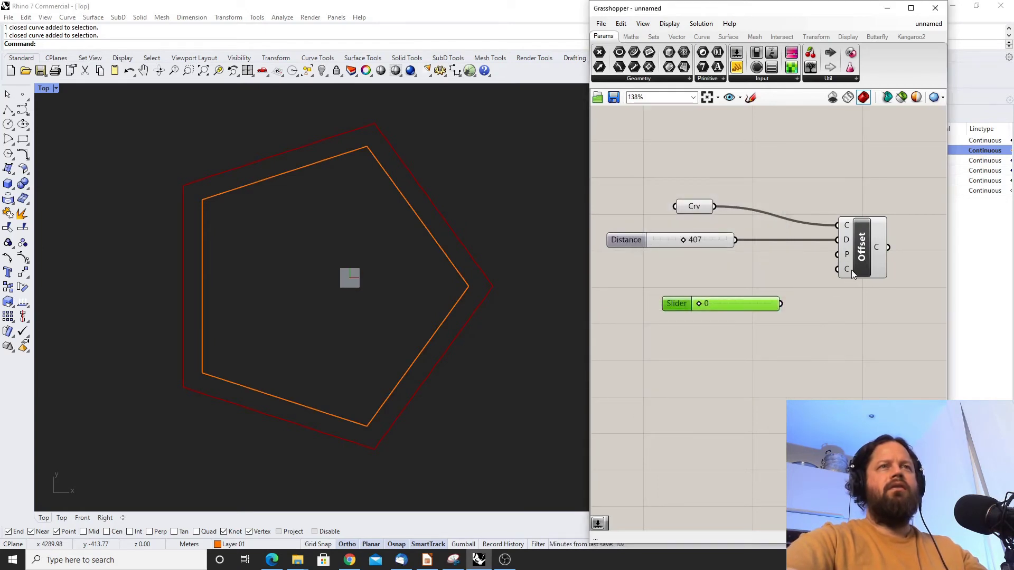
Set the new slider's maximum to 4 and connect it to the Offset component's corners input
mouse_move(848, 268)
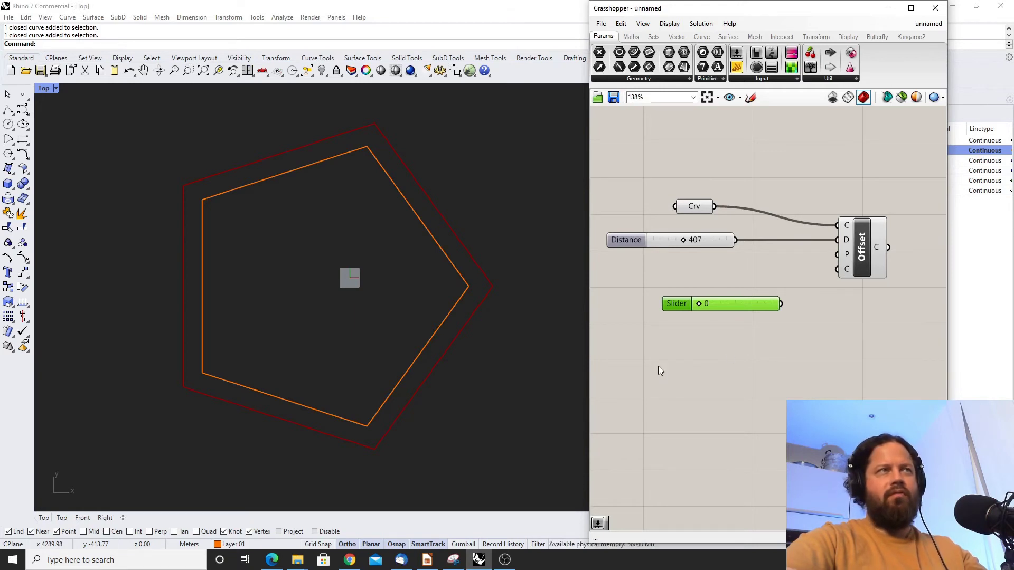
double_click(676, 303)
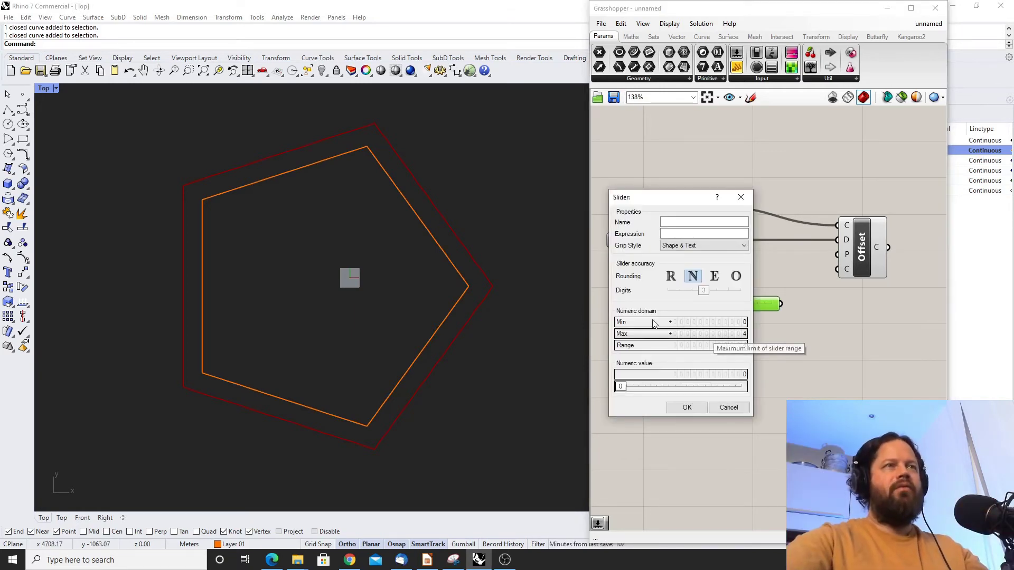
left_click(687, 408)
mouse_move(700, 303)
left_mouse_down()
mouse_move(779, 304)
mouse_move(700, 303)
left_mouse_up()
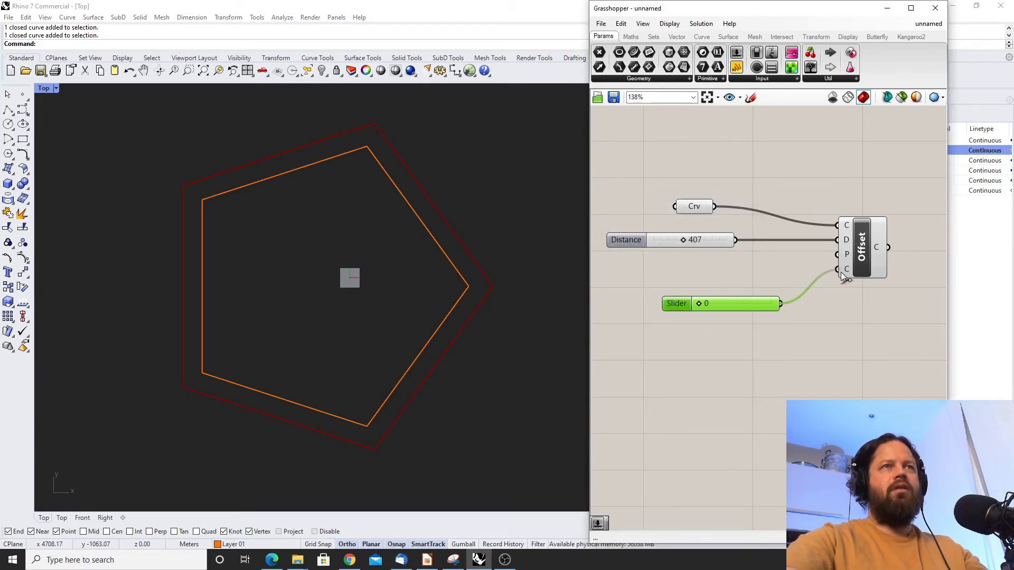
left_click_drag(843, 279, 839, 272)
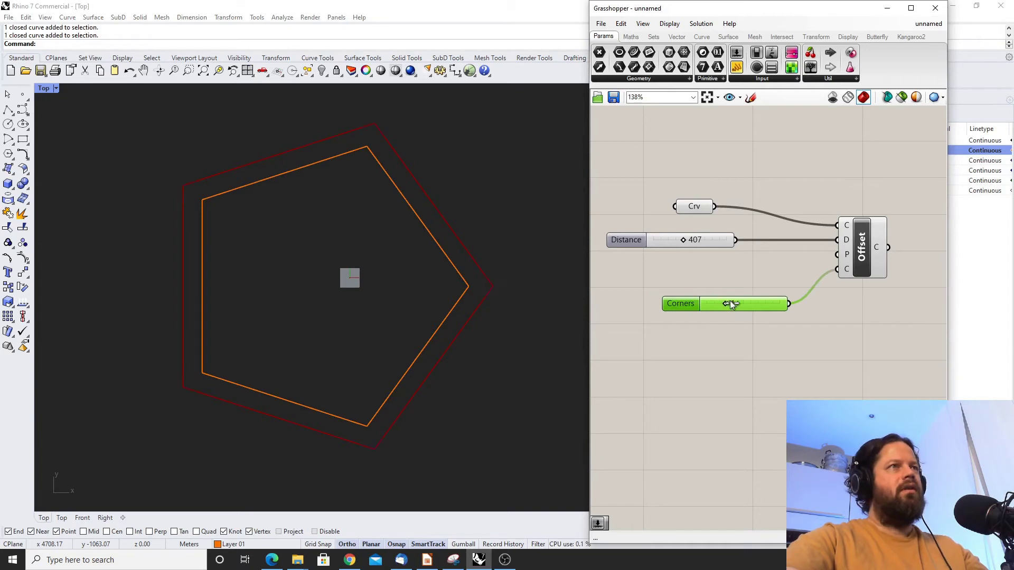
Try the corner types up to 4, leave the Corners slider at 2 and set the Distance slider to 335
left_click_drag(785, 304, 743, 304)
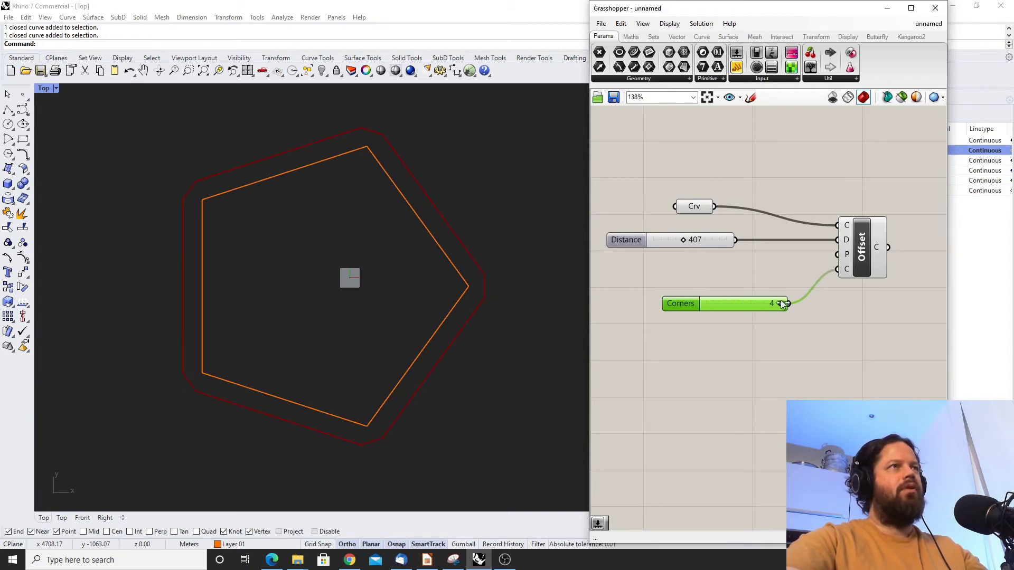
left_click_drag(696, 227, 675, 258)
left_click(720, 325)
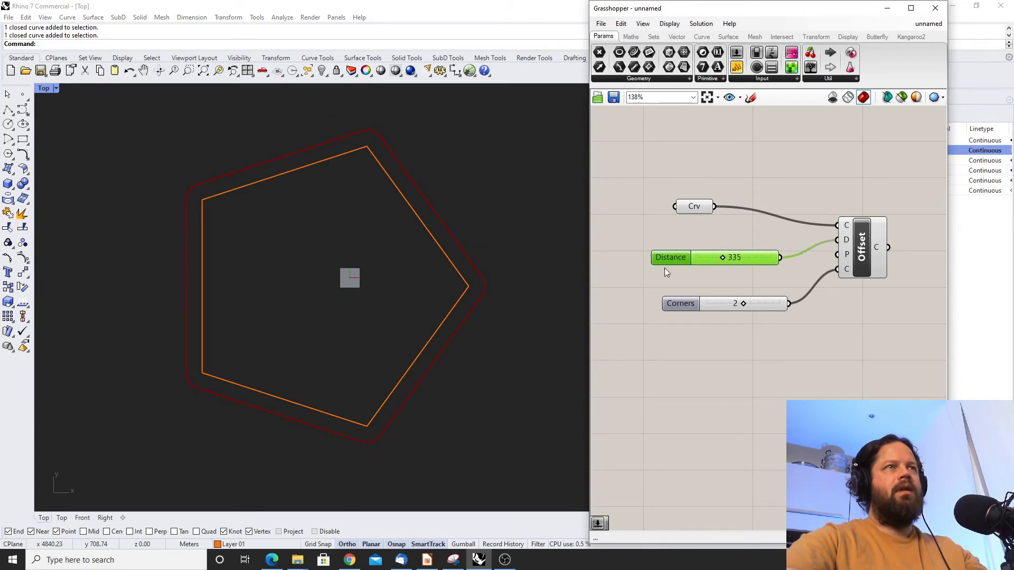
Spread out the Offset component, Curve parameter and Distance slider, leaving a gap above the Corners slider, and set the distance to 325
scroll(673, 251, "down", 3)
scroll(886, 259, "up", 1)
left_click_drag(770, 244, 841, 248)
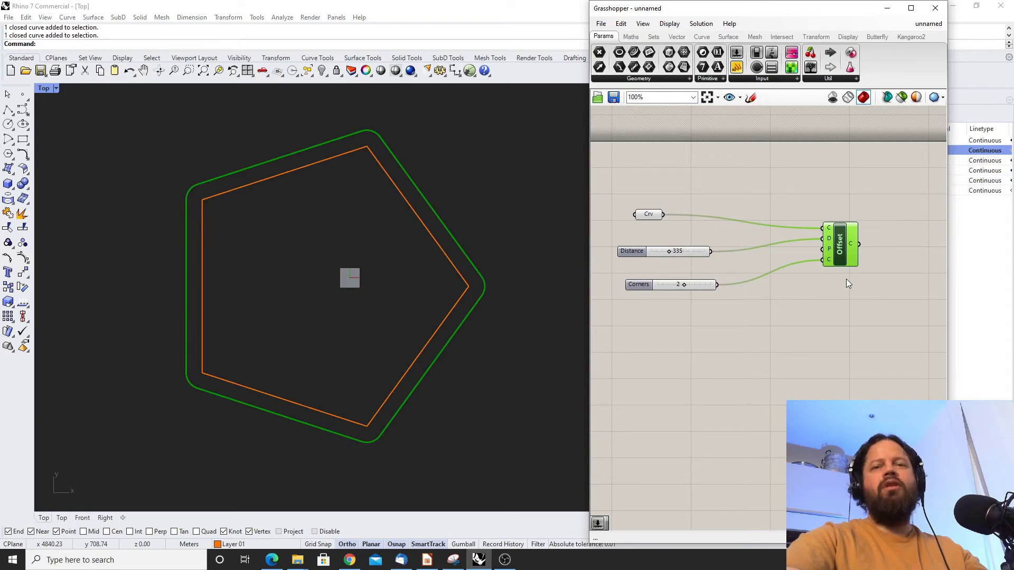
left_click_drag(663, 252, 686, 239)
left_click_drag(843, 250, 867, 247)
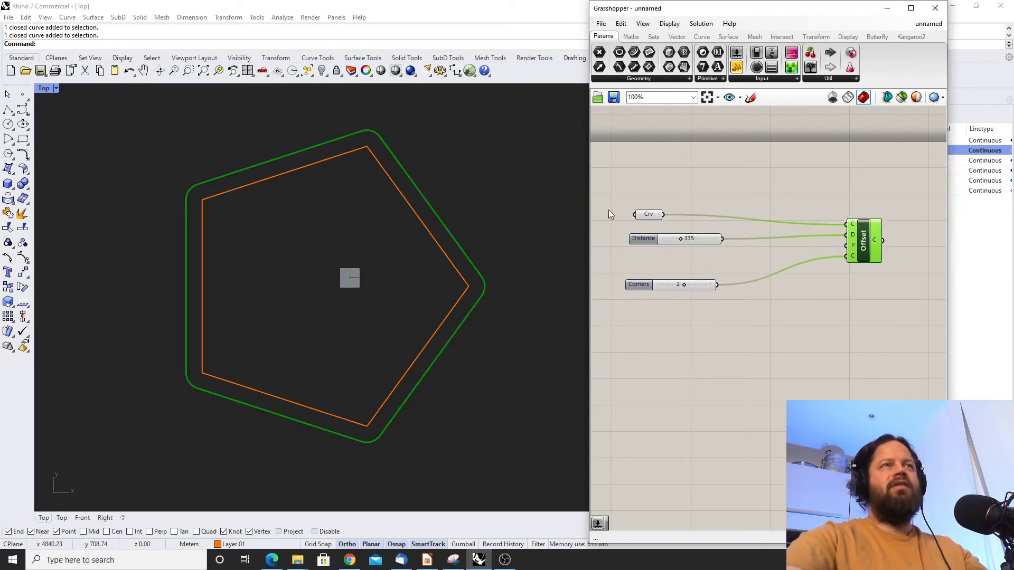
left_click_drag(640, 215, 675, 171)
left_click_drag(654, 232, 660, 191)
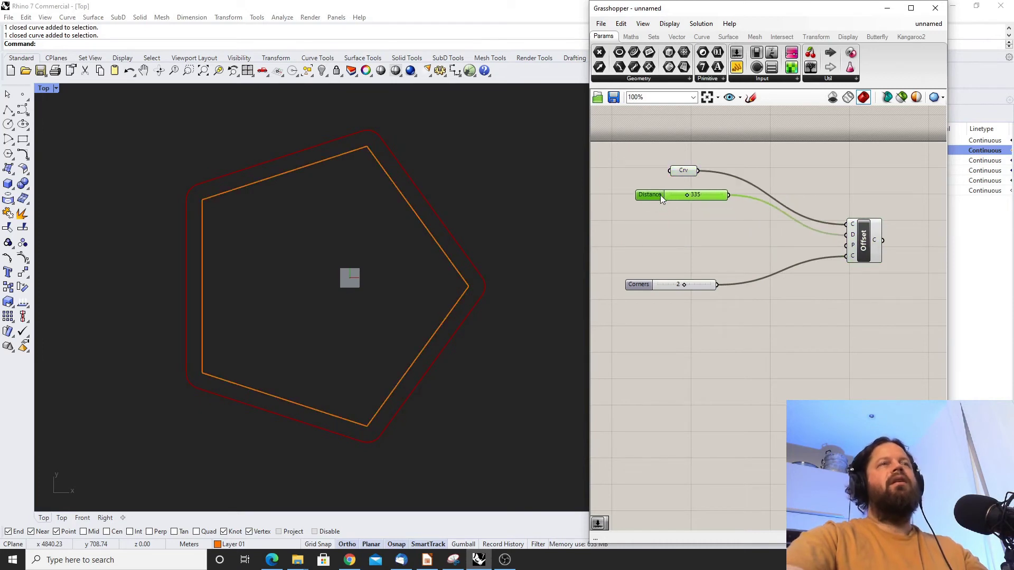
left_click(680, 220)
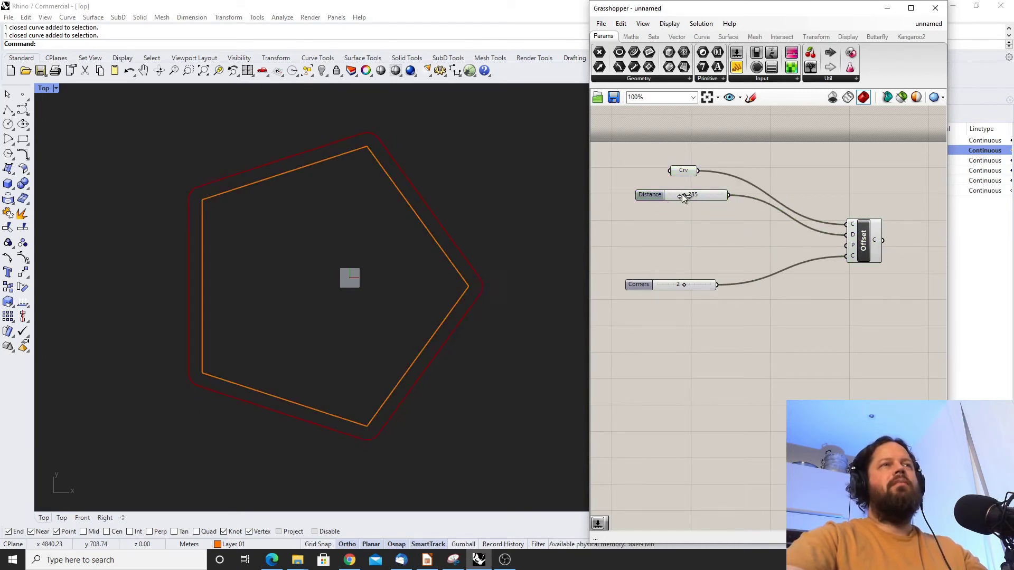
left_click_drag(685, 195, 686, 195)
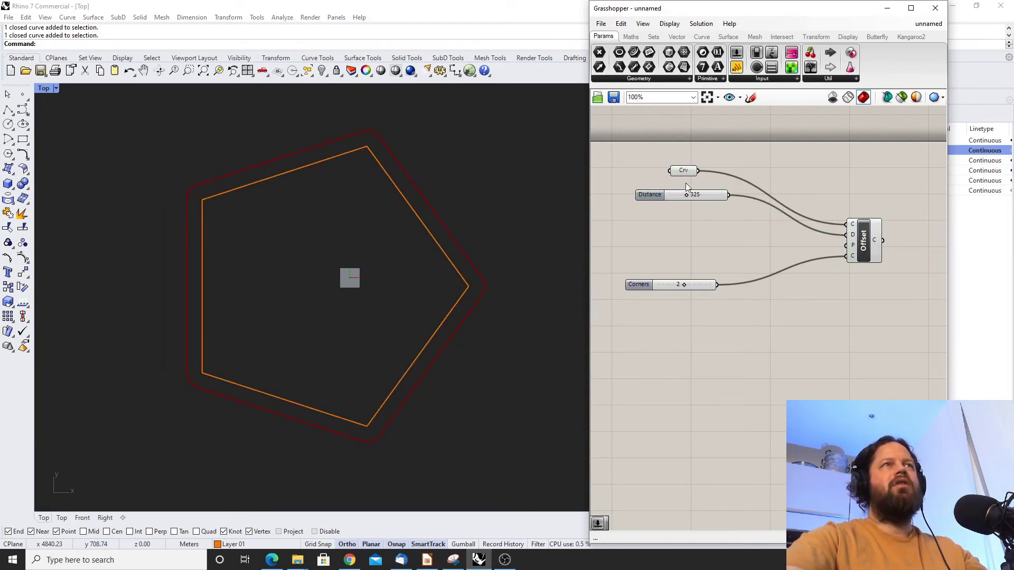
Add a Data parameter between the Distance and Corners sliders and look through its data options
double_click(694, 251)
type("dat")
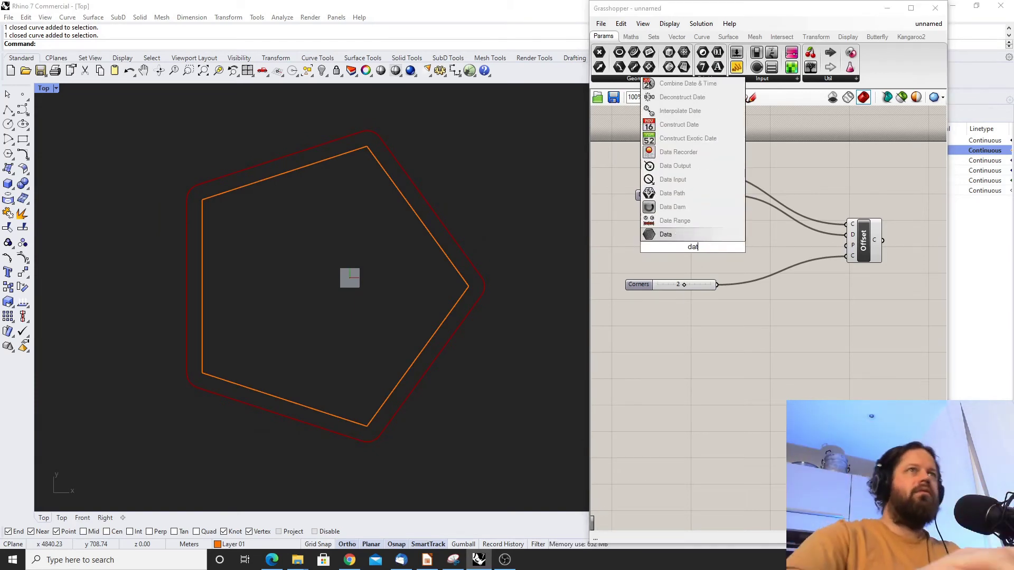
left_click(666, 235)
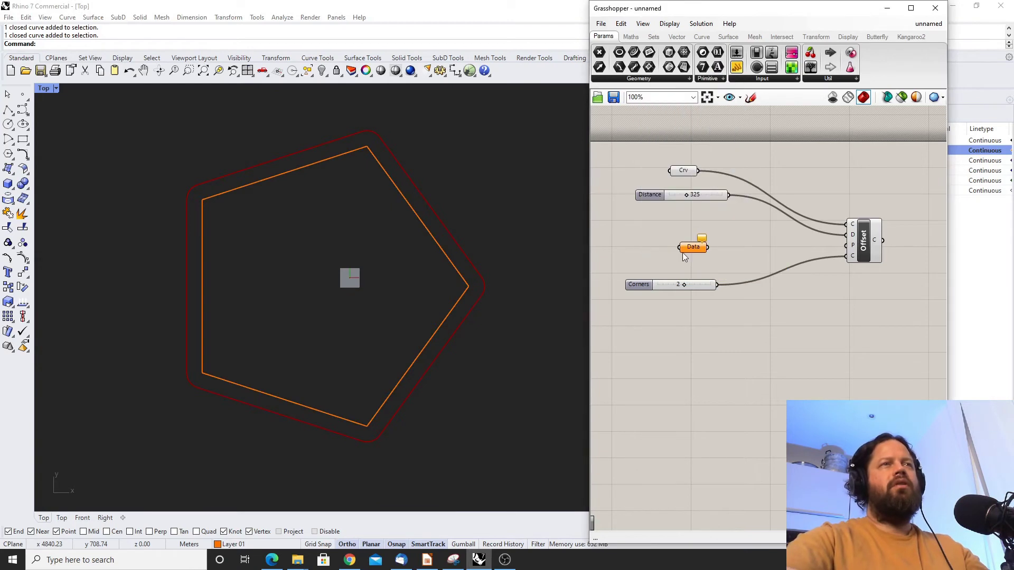
right_click(697, 250)
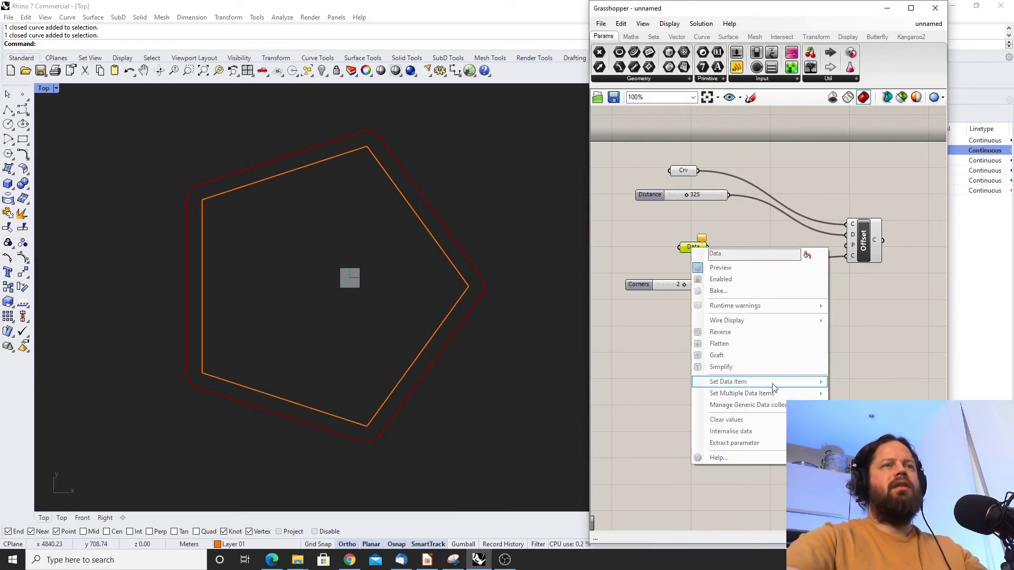
left_click(850, 352)
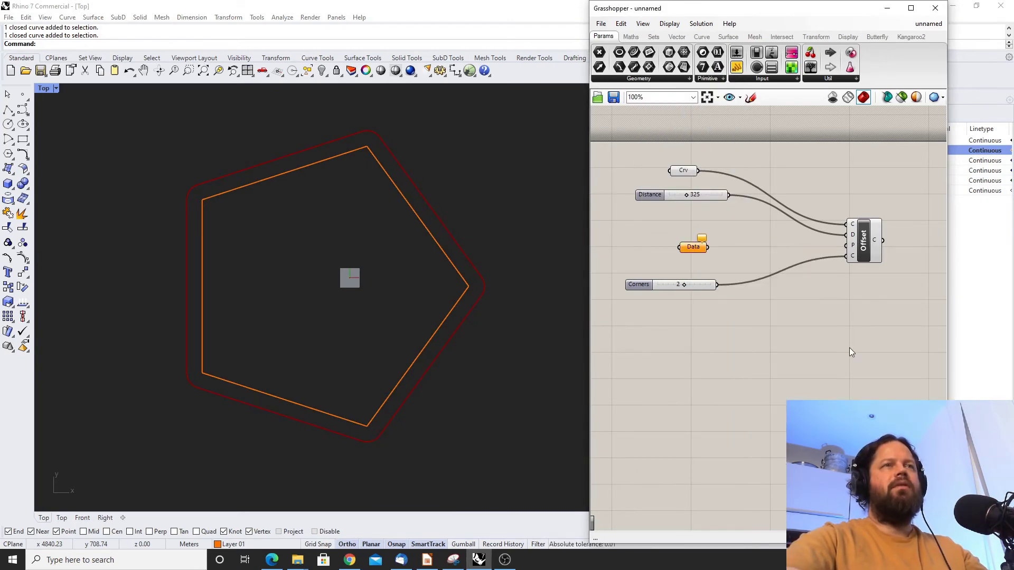
right_click(694, 249)
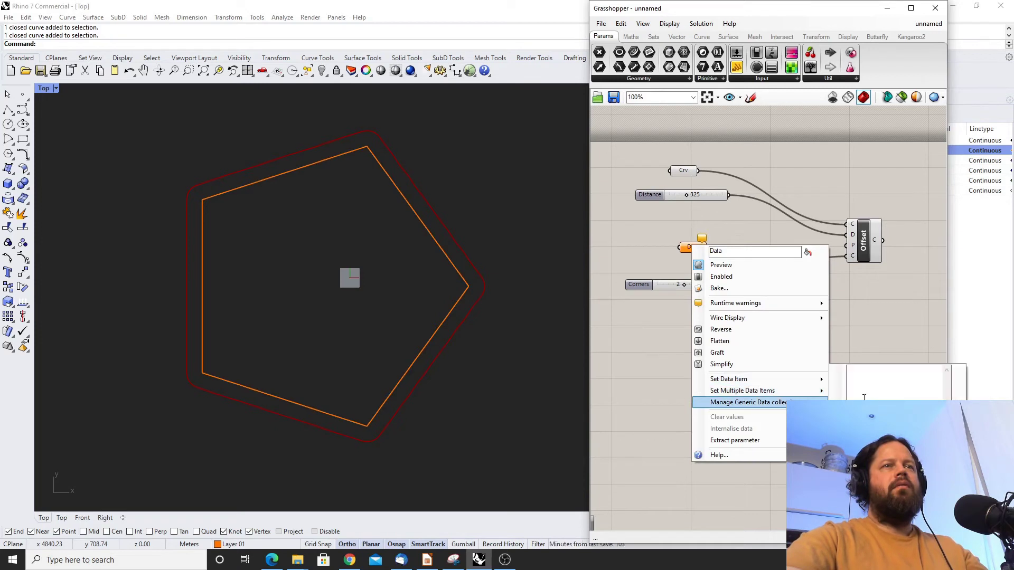
left_click(864, 399)
Set multiple data items of 1000, 1200, 1300, 2000 and 5000 in the Data parameter
right_click(700, 250)
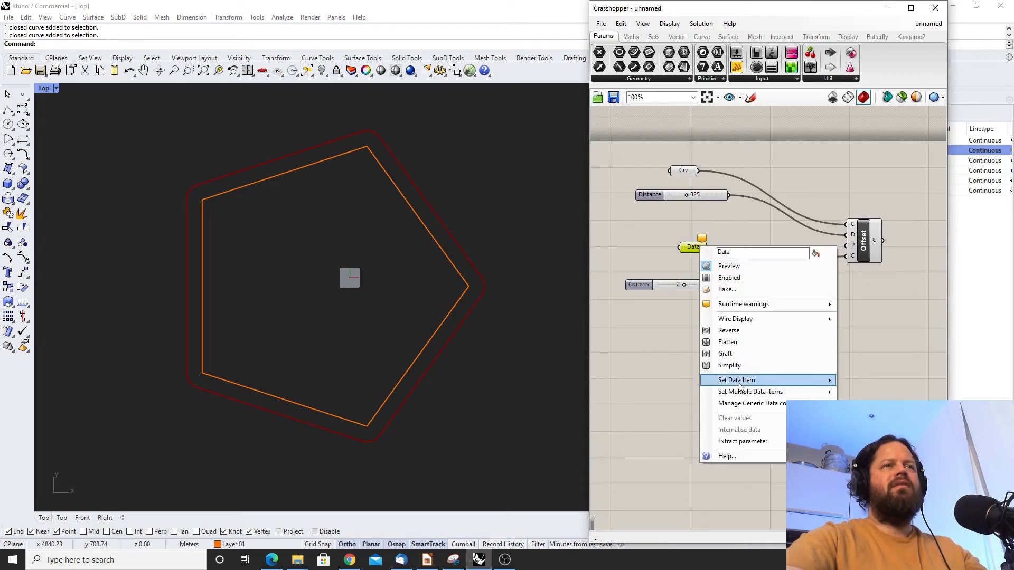
mouse_move(781, 392)
left_click(864, 390)
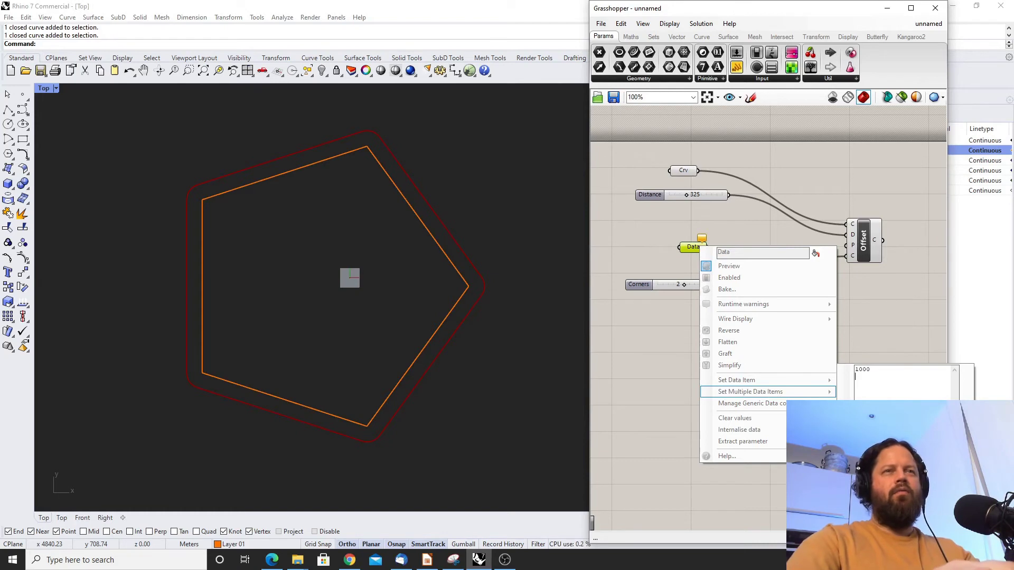
type("200")
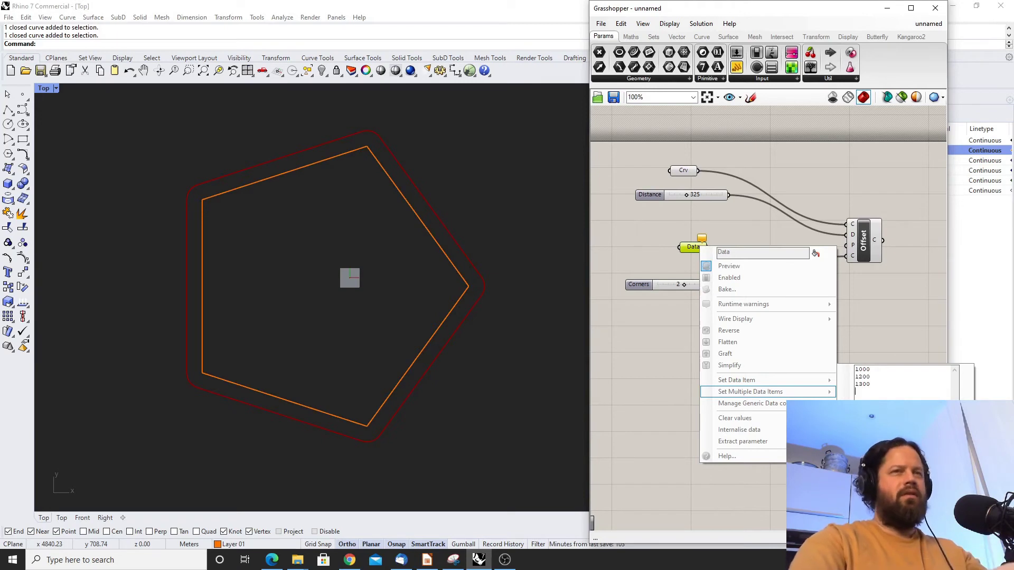
type("2000 ")
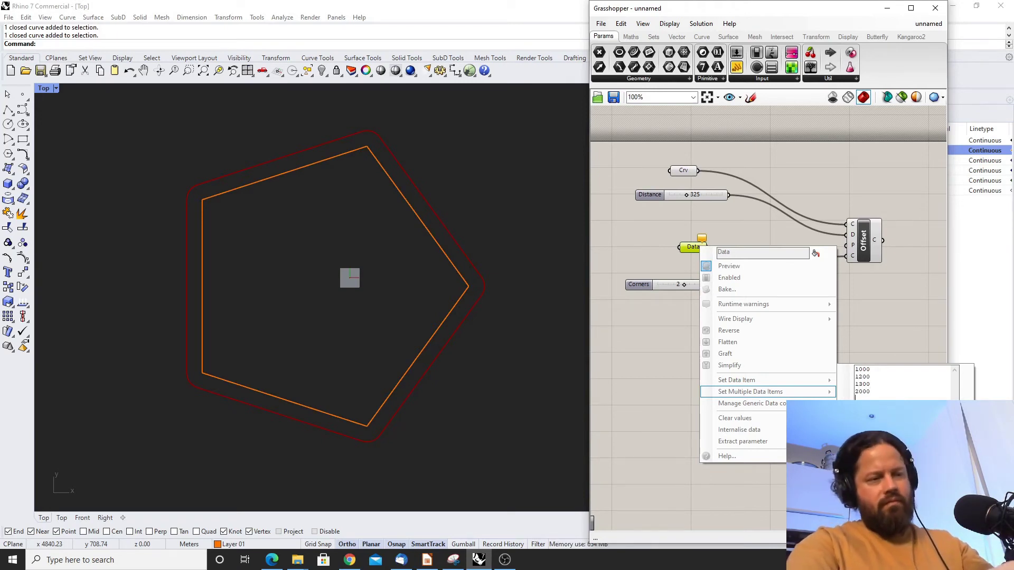
type("5000")
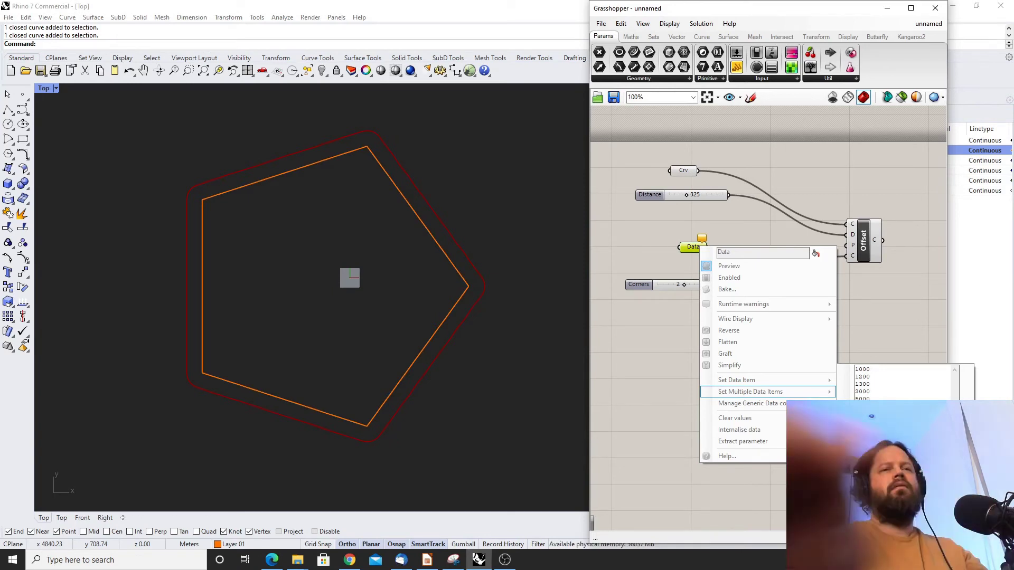
key("Return")
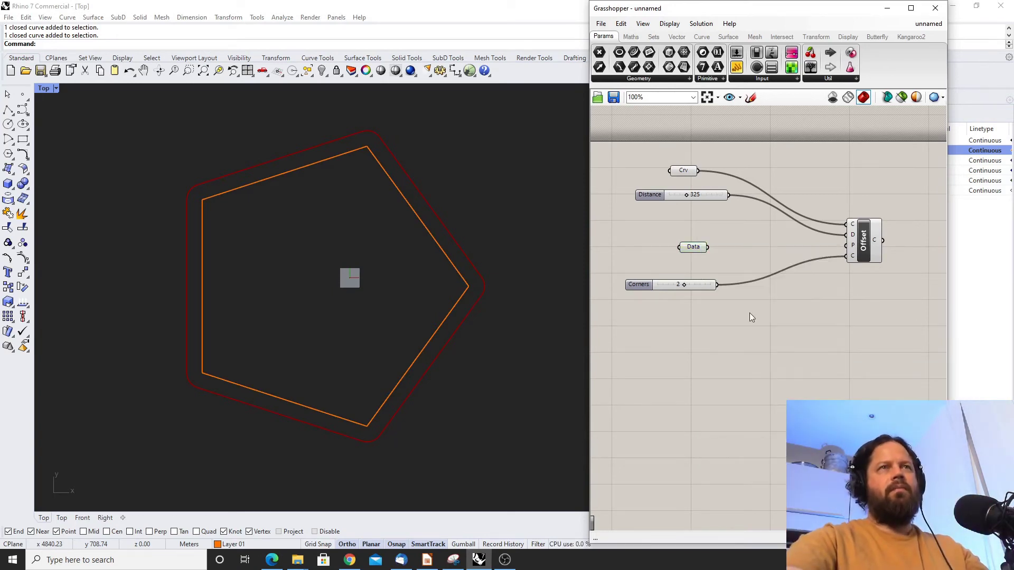
Connect the Data parameter to the Offset component's distance input in place of the slider, inspect the offsets and line it up
left_click_drag(704, 249, 847, 234)
mouse_move(708, 249)
scroll(423, 289, "down", 5)
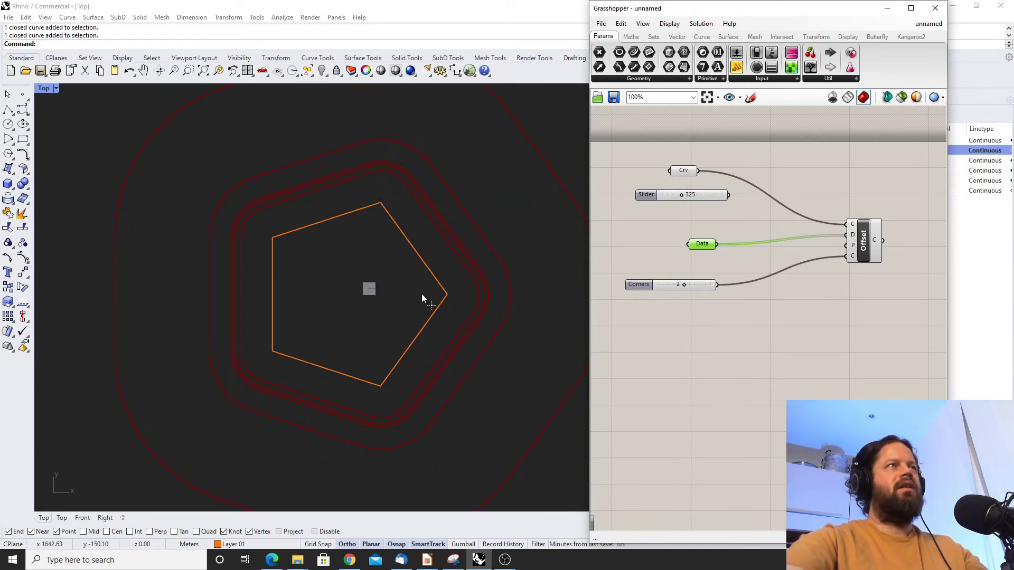
scroll(388, 305, "up", 2)
left_click_drag(702, 243, 716, 242)
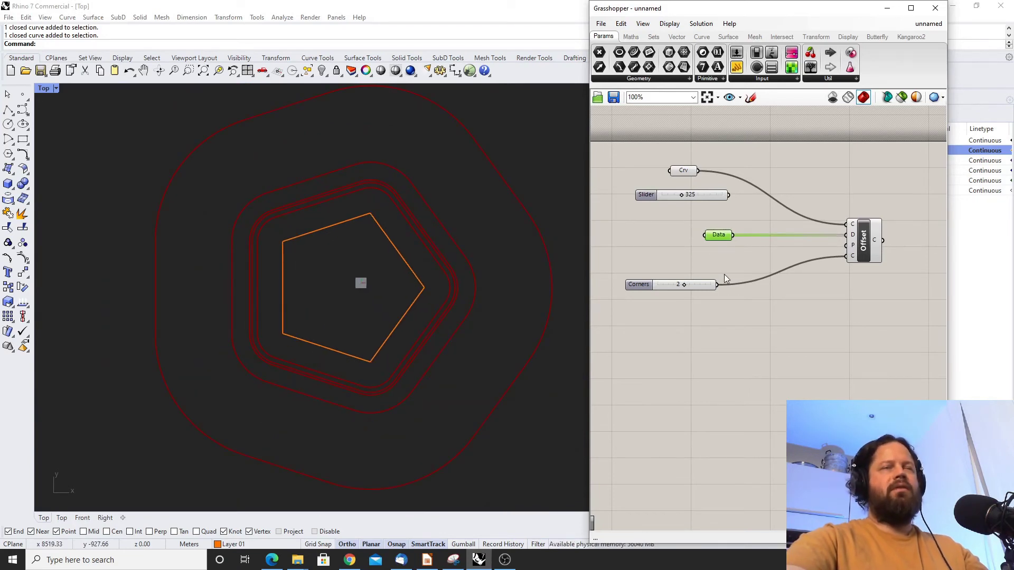
Move the disconnected distance slider closer to the Data parameter, then delete the Data parameter
left_click_drag(699, 196, 708, 214)
left_click(729, 220)
left_click(716, 241)
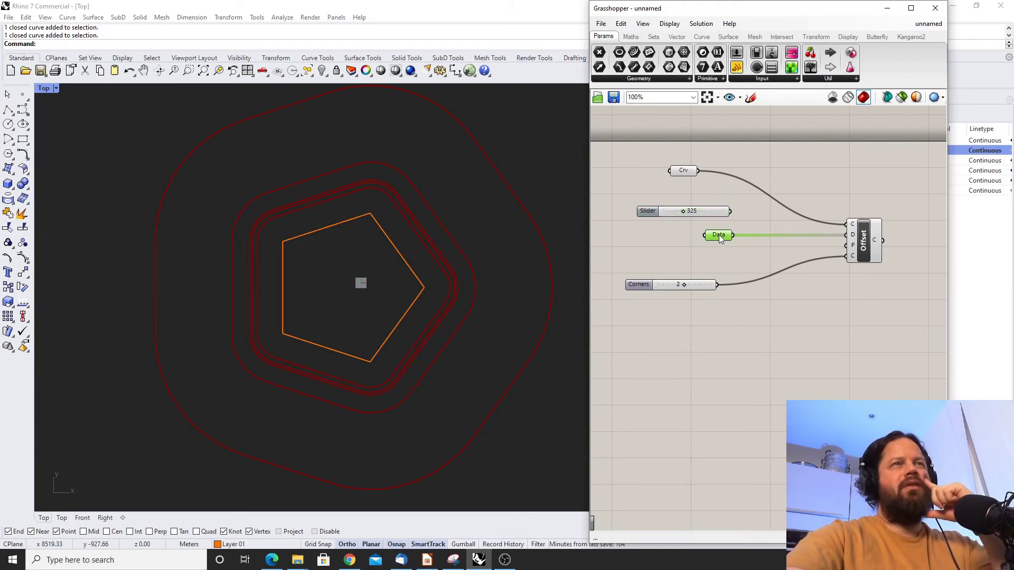
mouse_move(720, 238)
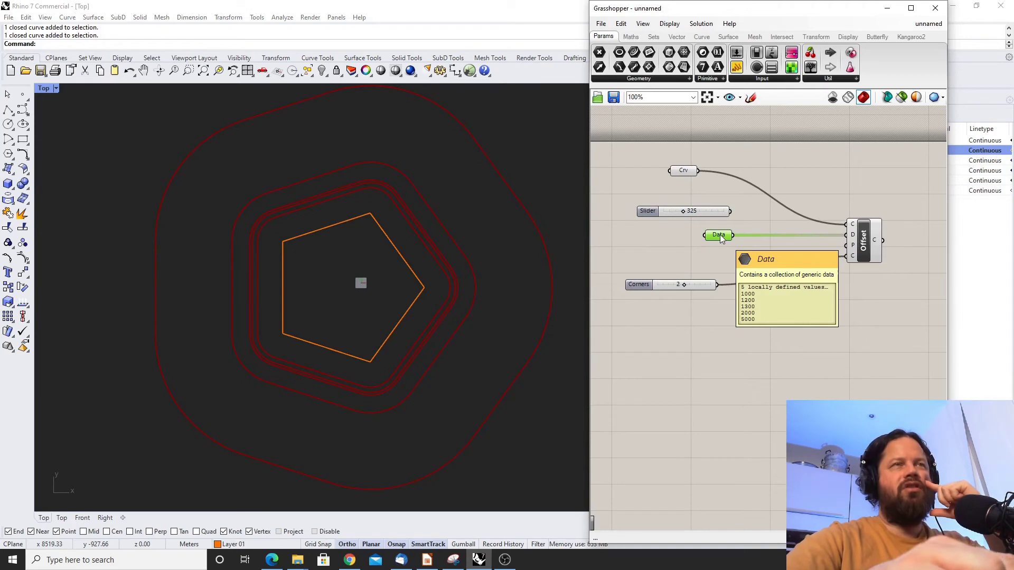
key("Delete")
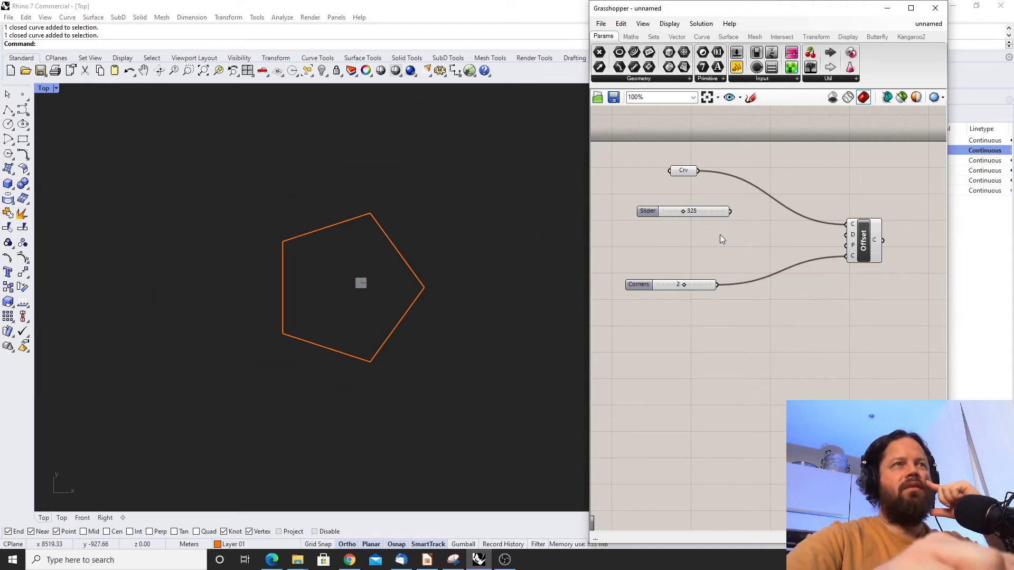
Delete the disconnected distance slider and move the Corners slider and Offset component farther from the Curve parameter
left_click(685, 213)
mouse_move(694, 215)
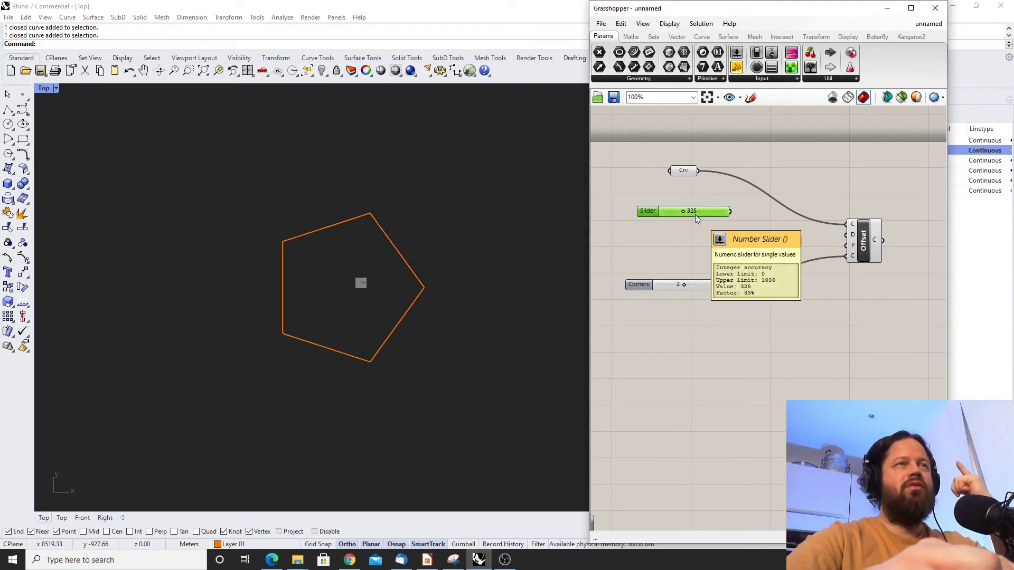
key("Delete")
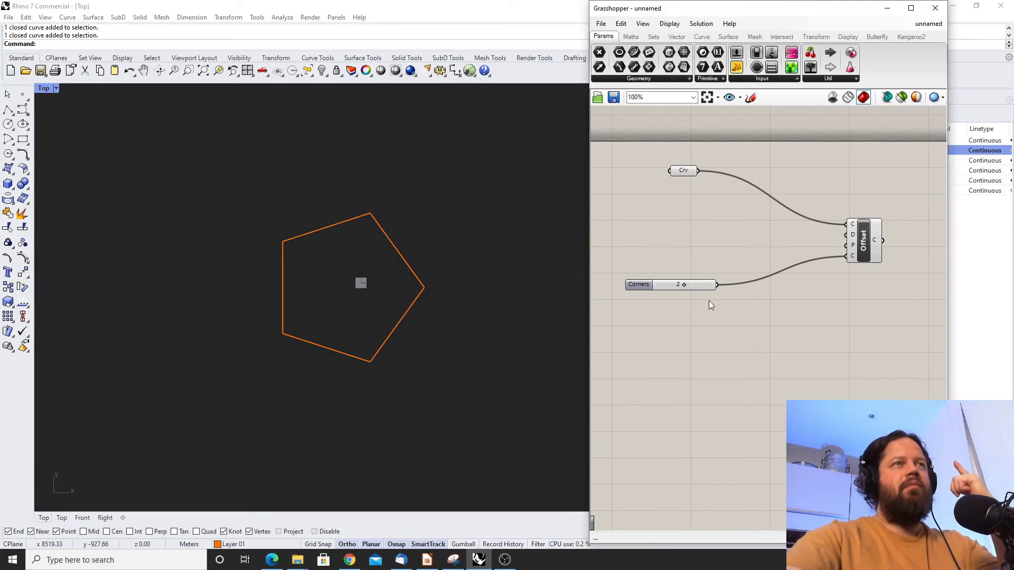
left_click_drag(711, 285, 803, 302)
left_click_drag(869, 244, 887, 241)
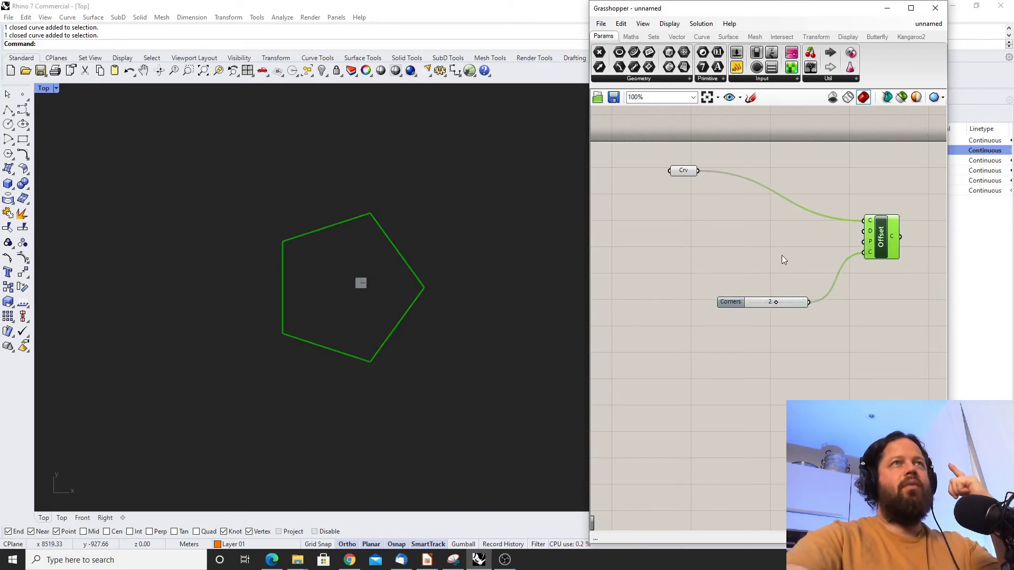
Place a Fibonacci component on the canvas between the Curve parameter and the Corners slider
left_click(783, 259)
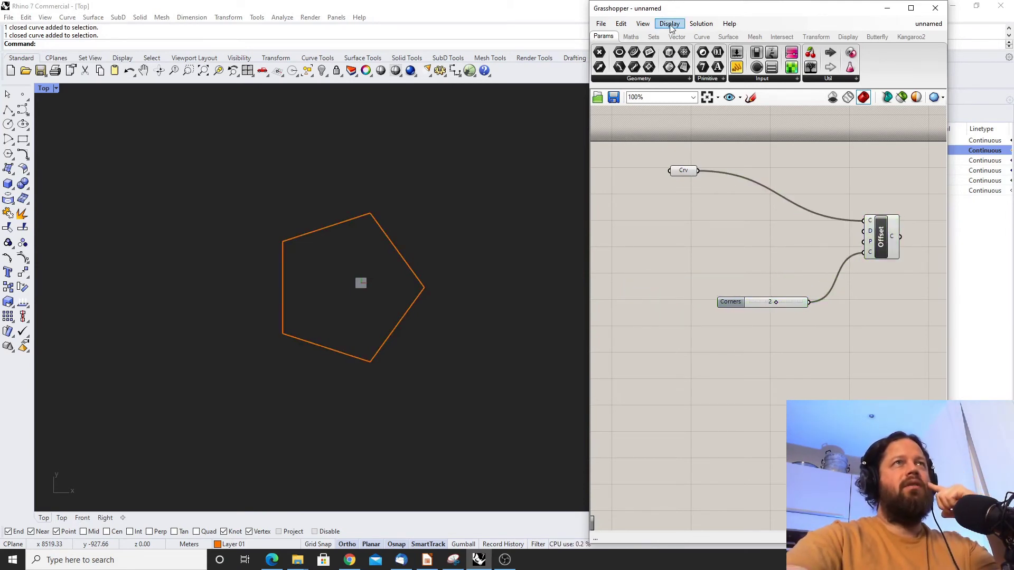
left_click(641, 38)
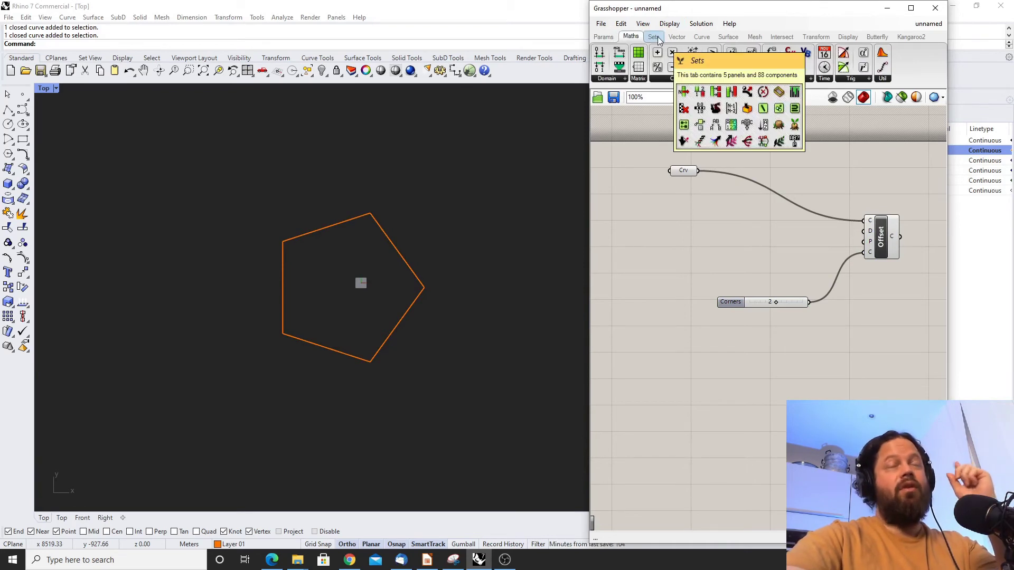
left_click(656, 38)
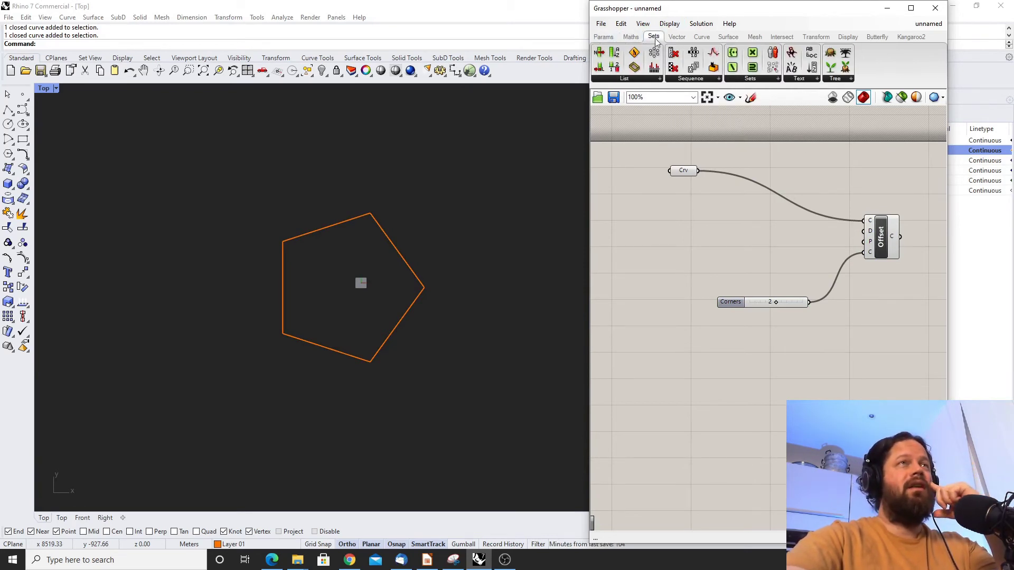
left_click(718, 79)
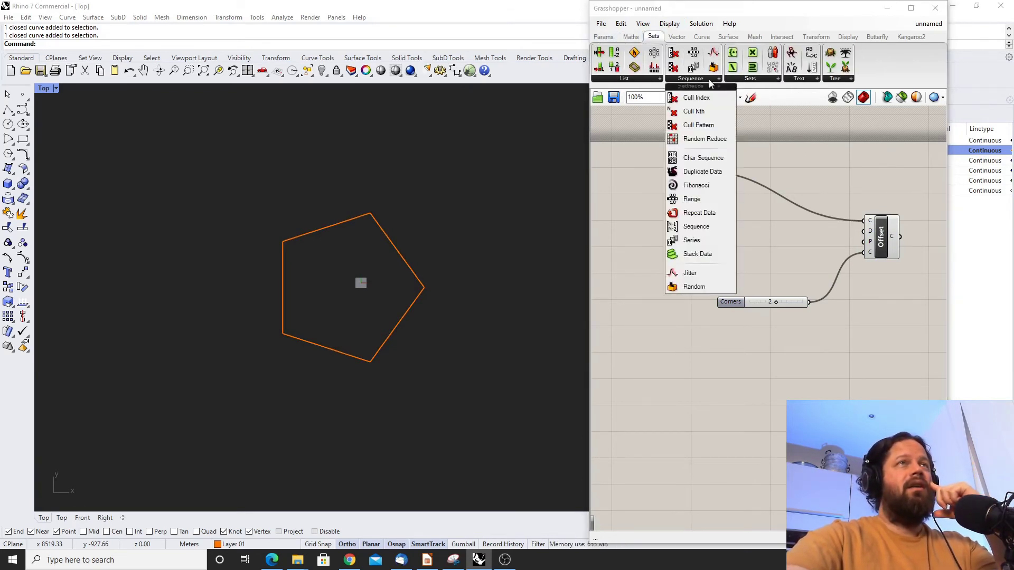
left_click(700, 189)
left_click(734, 243)
scroll(740, 249, "up", 2)
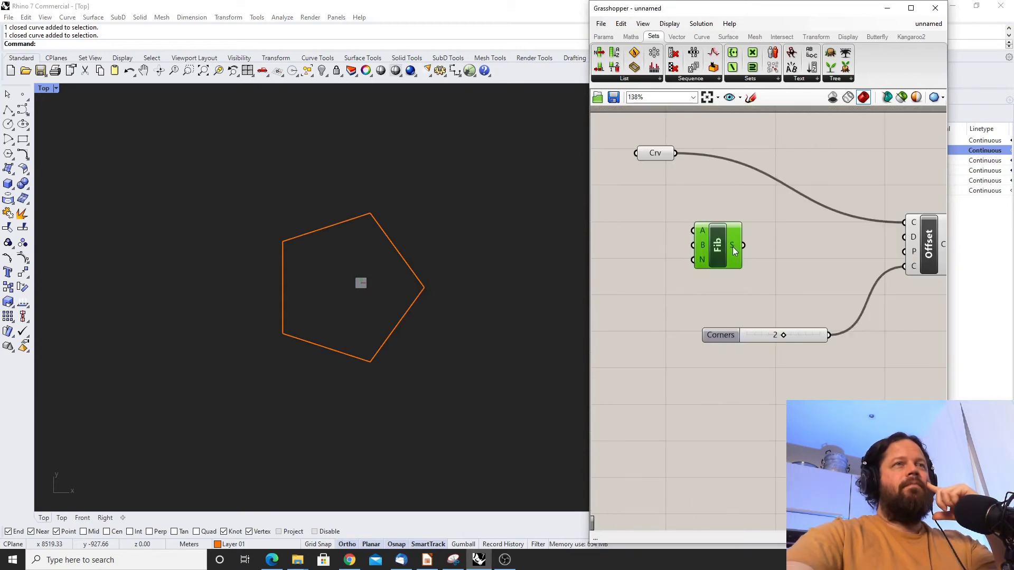
mouse_move(733, 246)
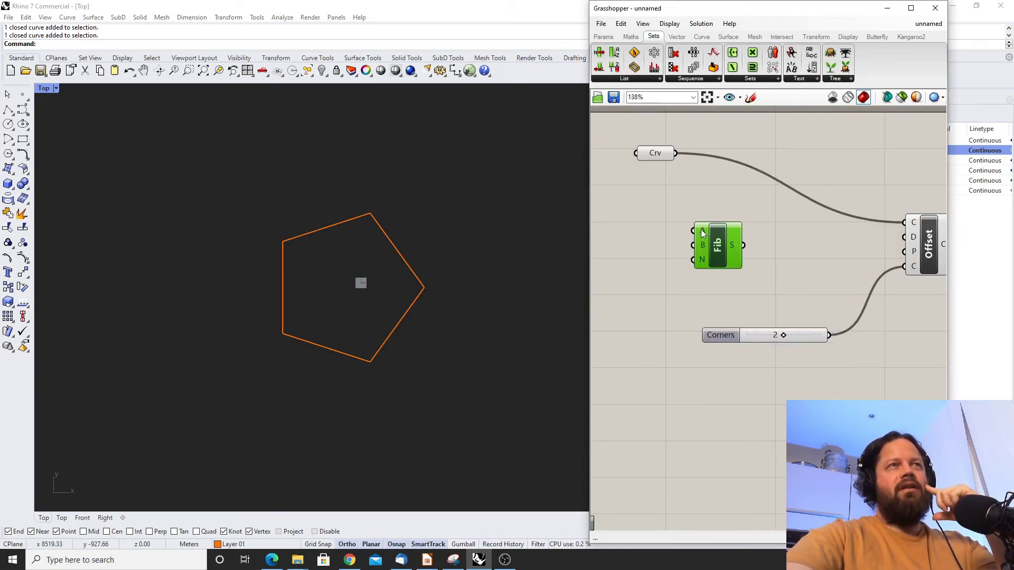
Connect the Fibonacci series output to the Offset component's distance input and inspect the offsets at the pentagon's corner
left_click_drag(698, 261, 723, 237)
mouse_move(742, 250)
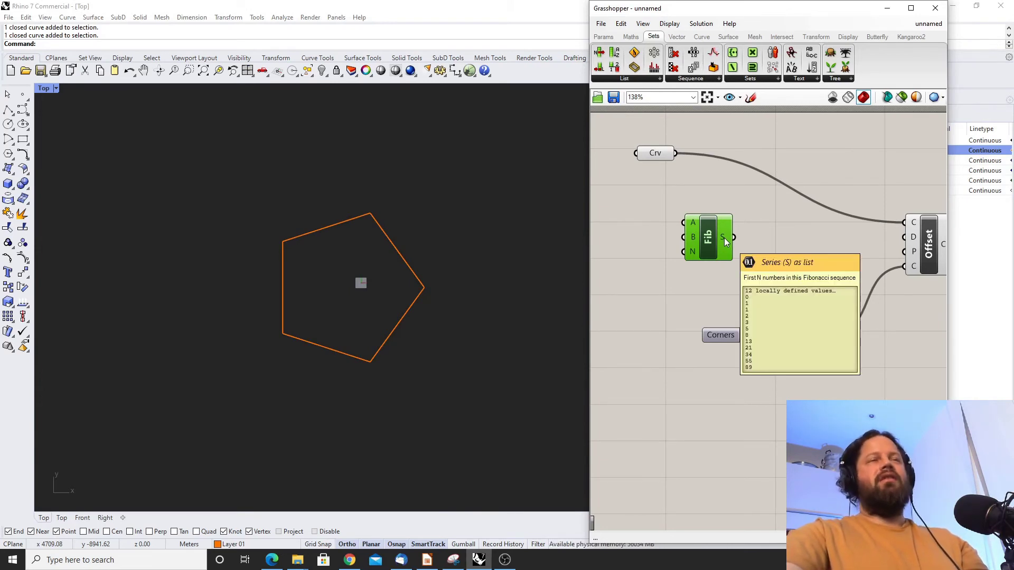
left_click_drag(731, 237, 906, 238)
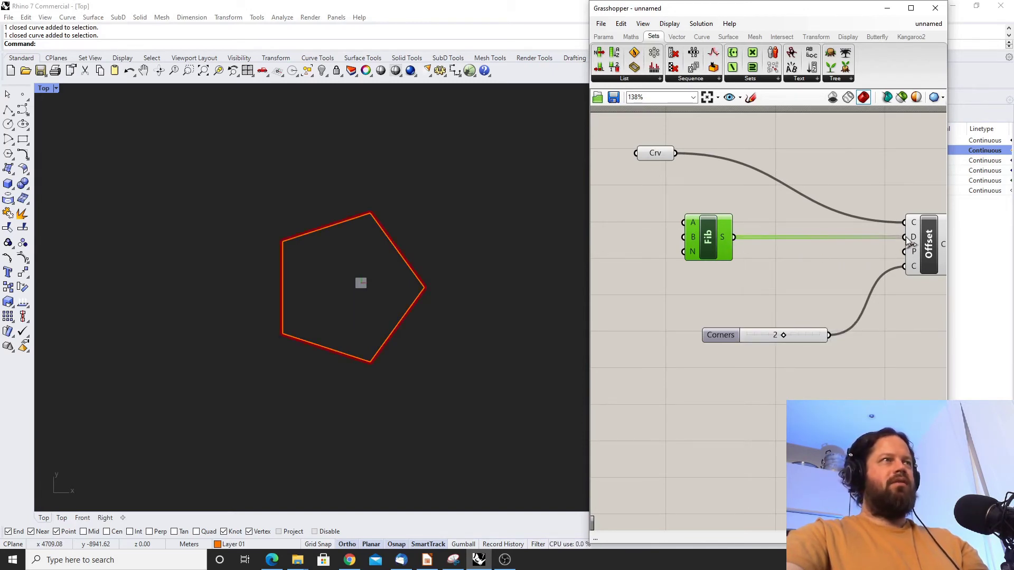
scroll(429, 213, "up", 10)
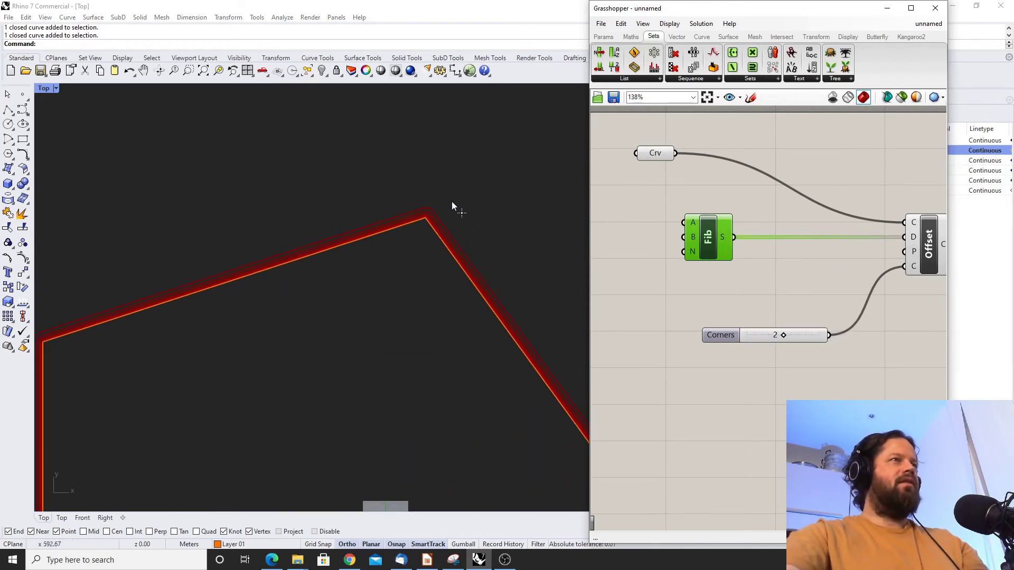
scroll(447, 197, "up", 6)
scroll(349, 275, "up", 5)
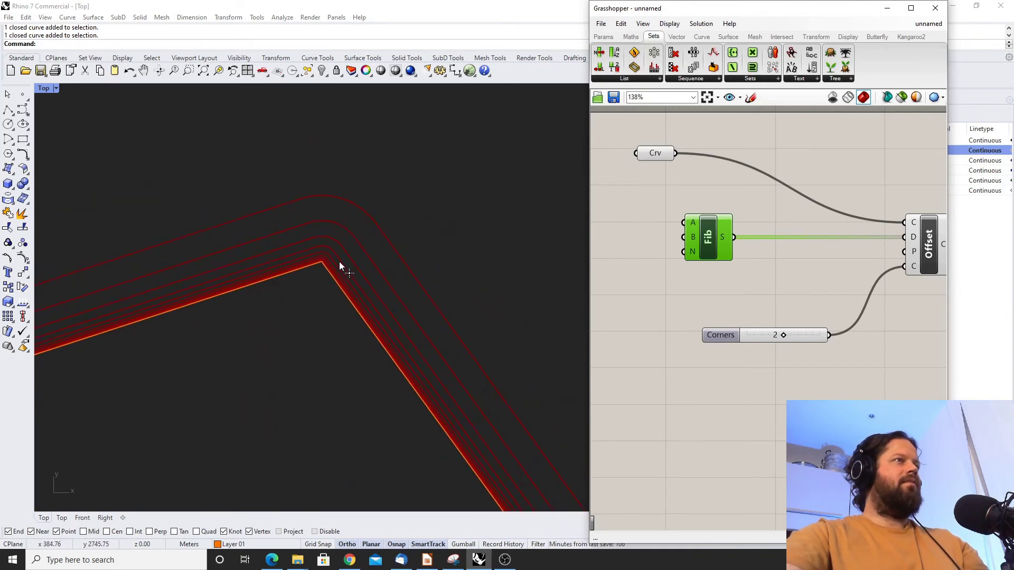
scroll(359, 211, "down", 15)
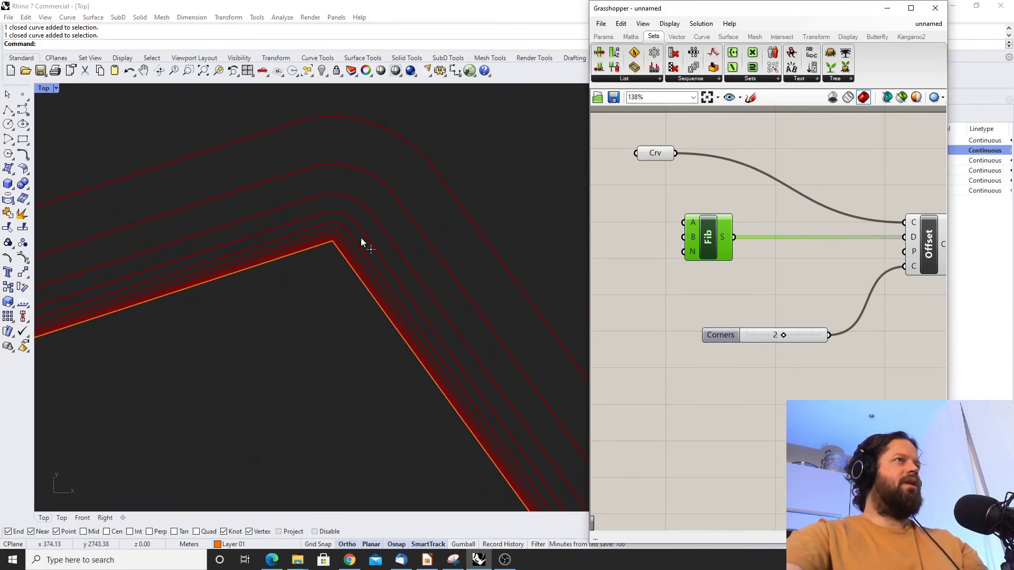
Move the Fibonacci component closer to the Offset component
left_click(691, 273)
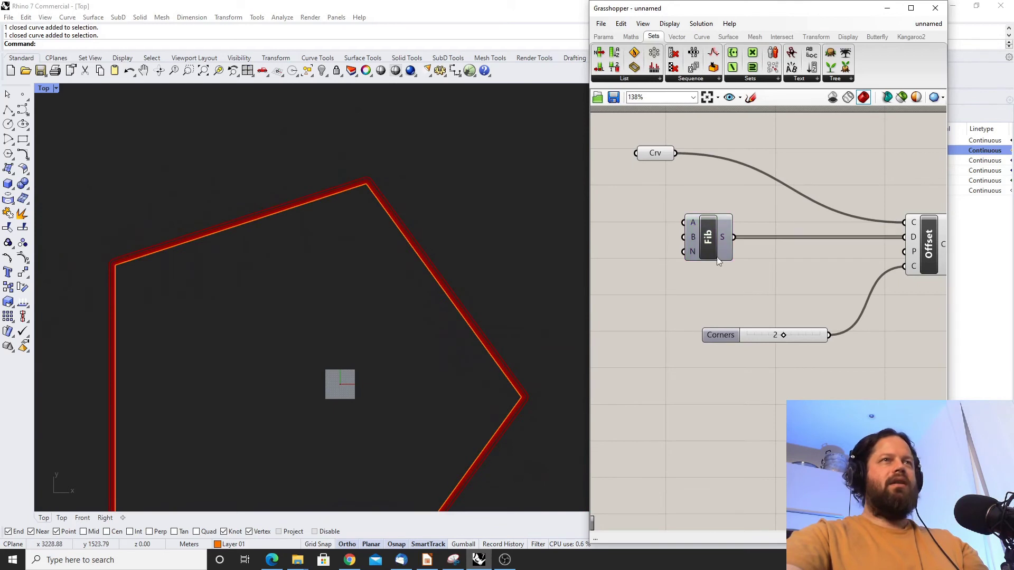
left_click_drag(702, 234, 738, 245)
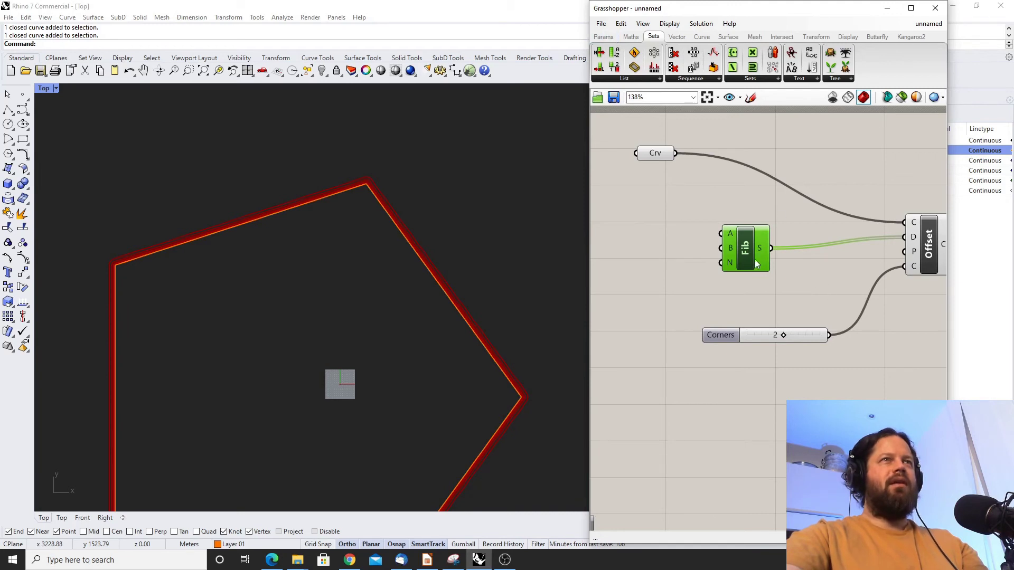
left_click_drag(757, 264, 804, 285)
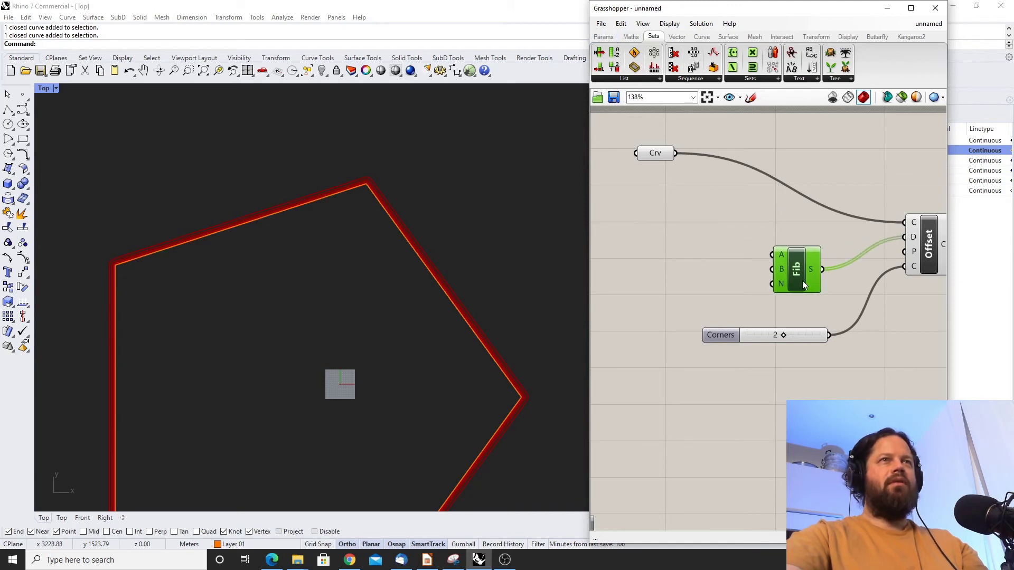
Set the Fibonacci component's Seed A input to 500 and inspect the resulting offsets around the pentagon
right_click(778, 262)
mouse_move(901, 360)
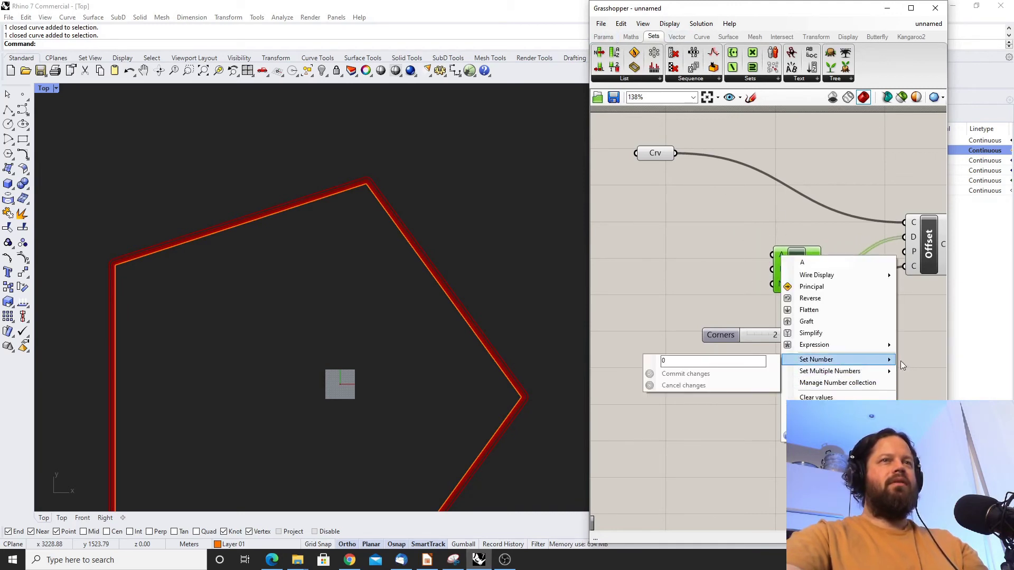
left_click(728, 361)
key("BackSpace")
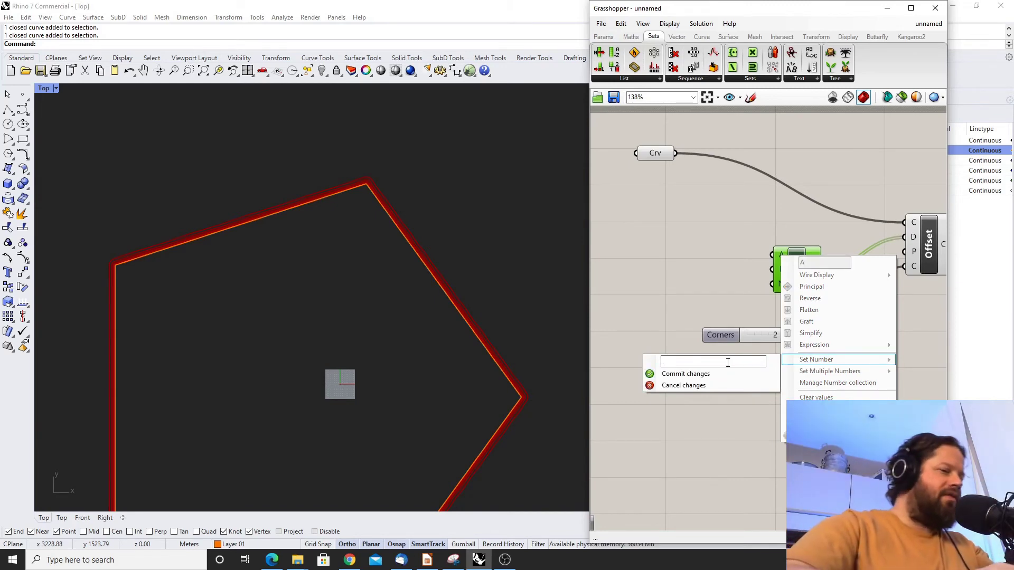
type("500")
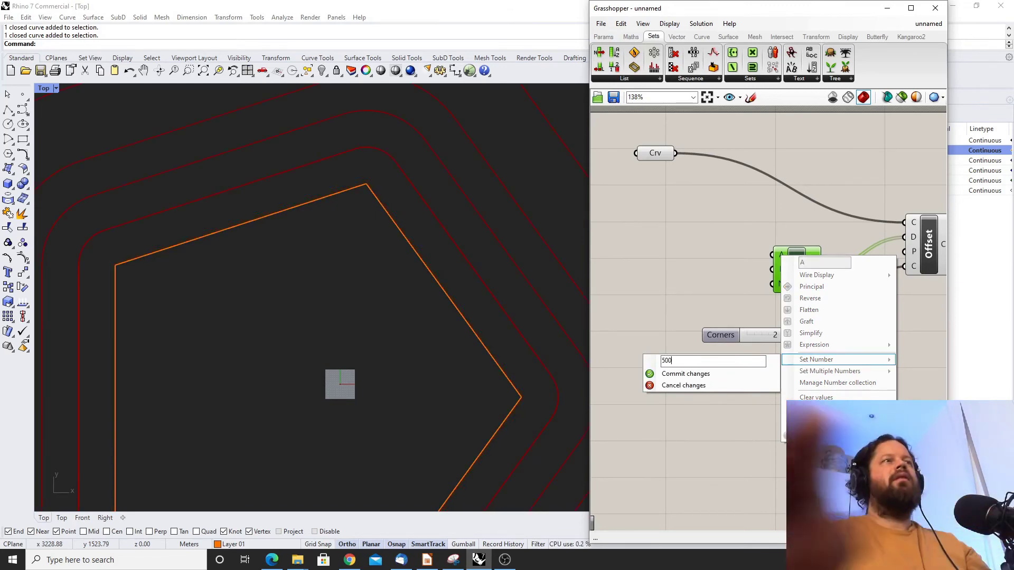
key("Return")
scroll(327, 278, "down", 5)
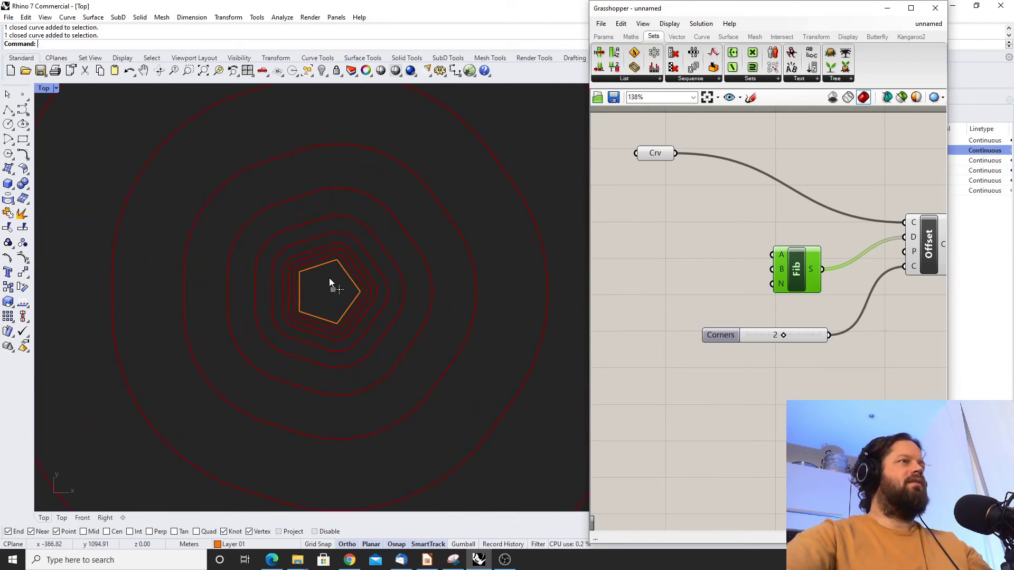
scroll(326, 280, "down", 2)
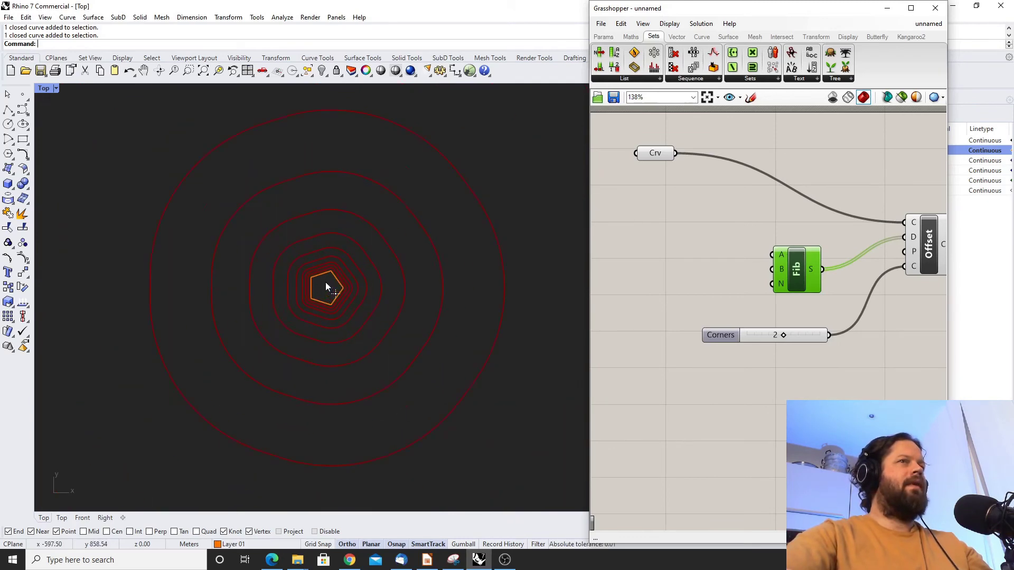
right_click(782, 255)
mouse_move(845, 365)
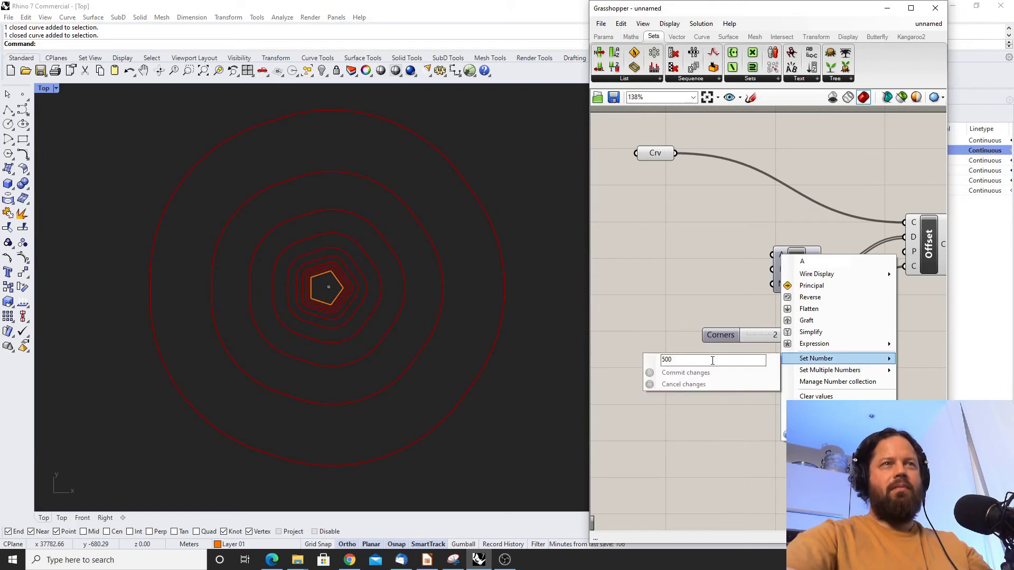
key("Return")
Duplicate the Corners slider and place the copy between the Curve parameter and the Fibonacci component
left_click(744, 331)
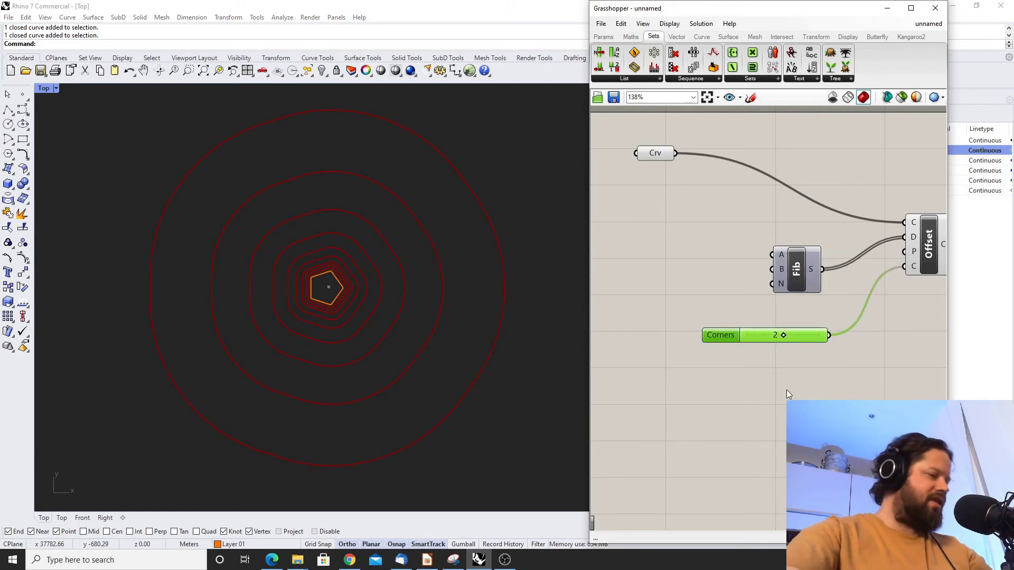
key("ctrl+c")
key("ctrl+v")
left_click_drag(766, 345, 667, 229)
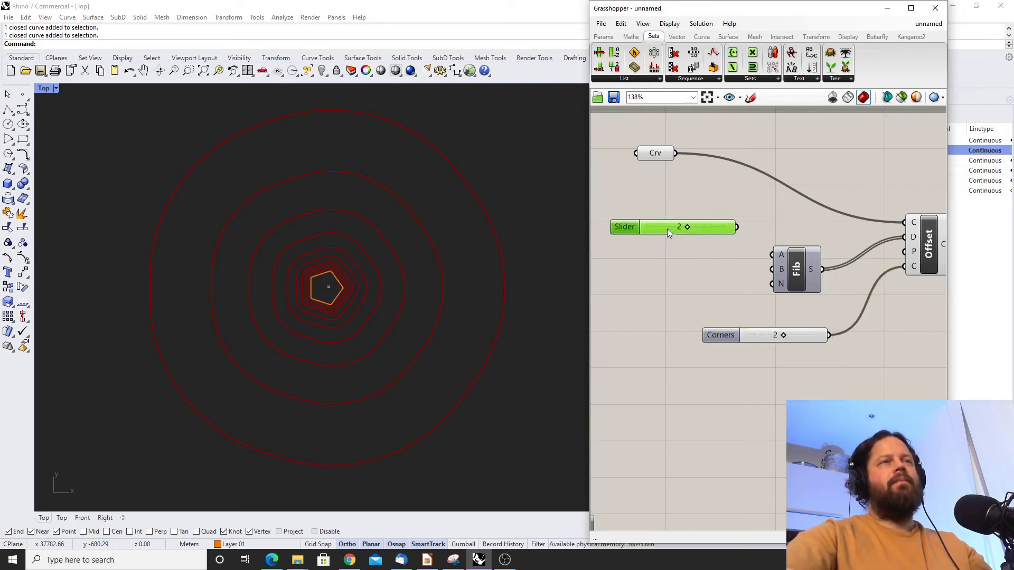
Set the copied slider's maximum to 2000, then connect it to the Fibonacci component's Seed A input at a value of 734
double_click(637, 227)
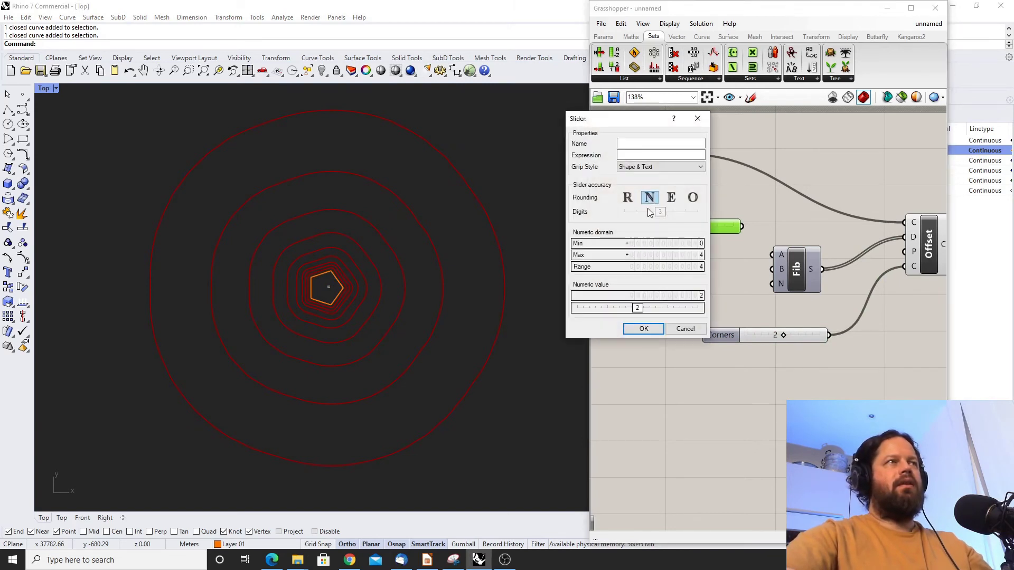
double_click(668, 245)
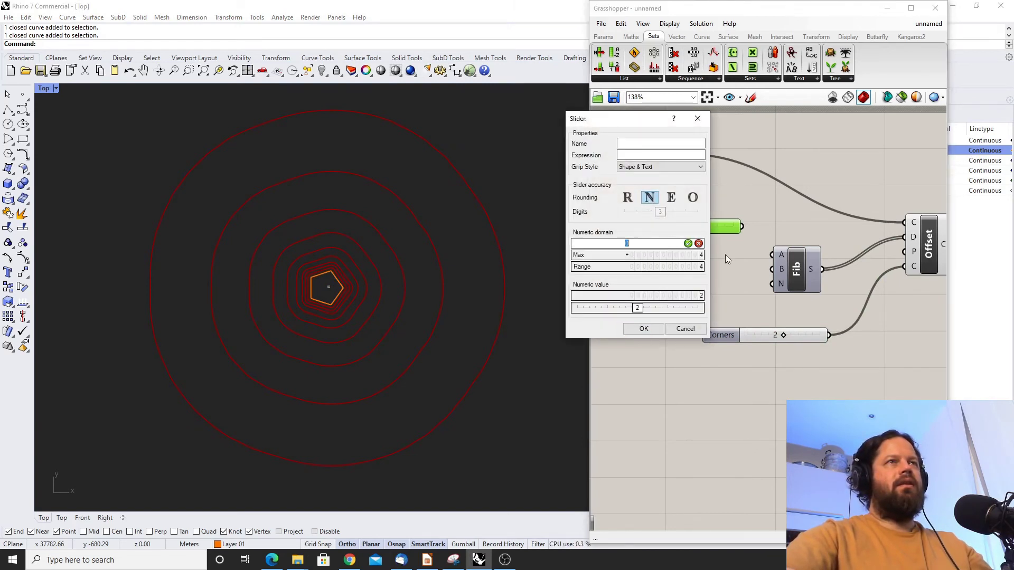
double_click(667, 256)
key("BackSpace")
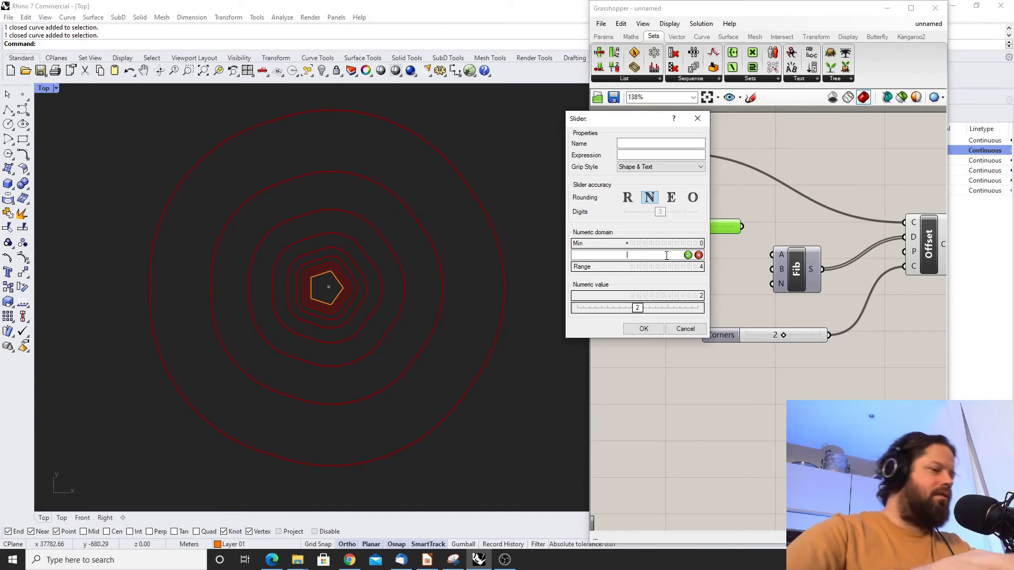
type("500")
key("Return")
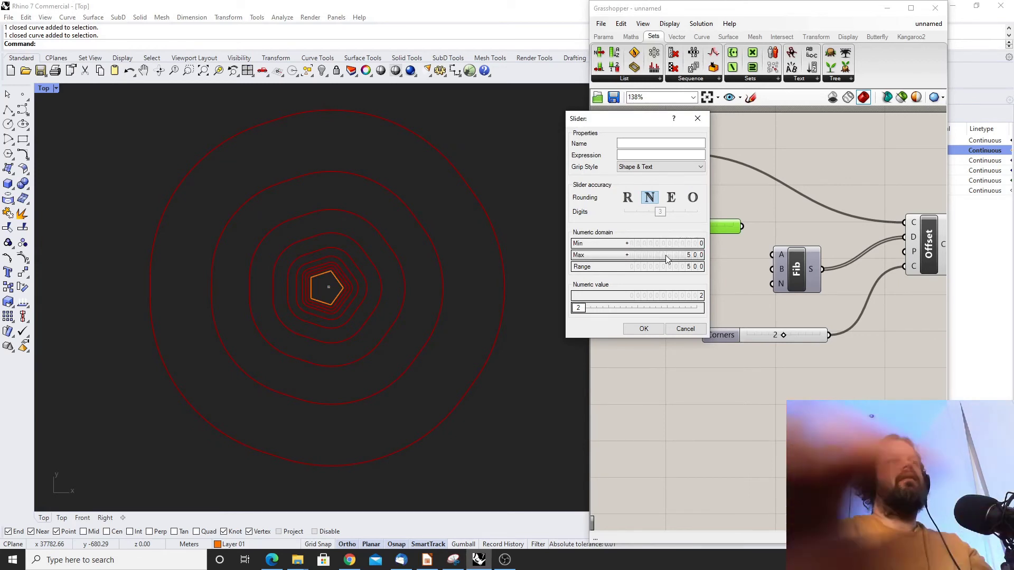
double_click(668, 256)
key("BackSpace")
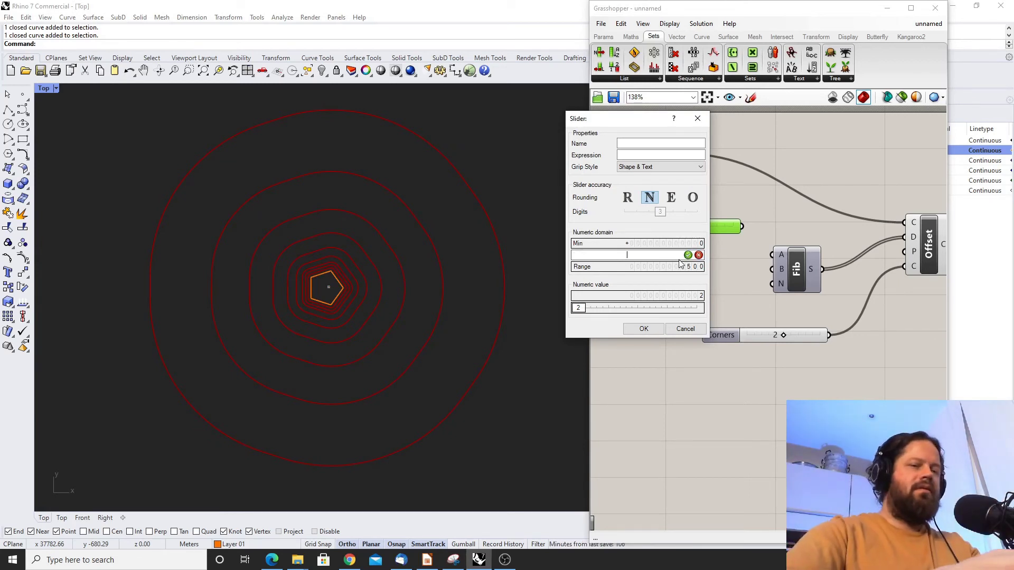
type("2000")
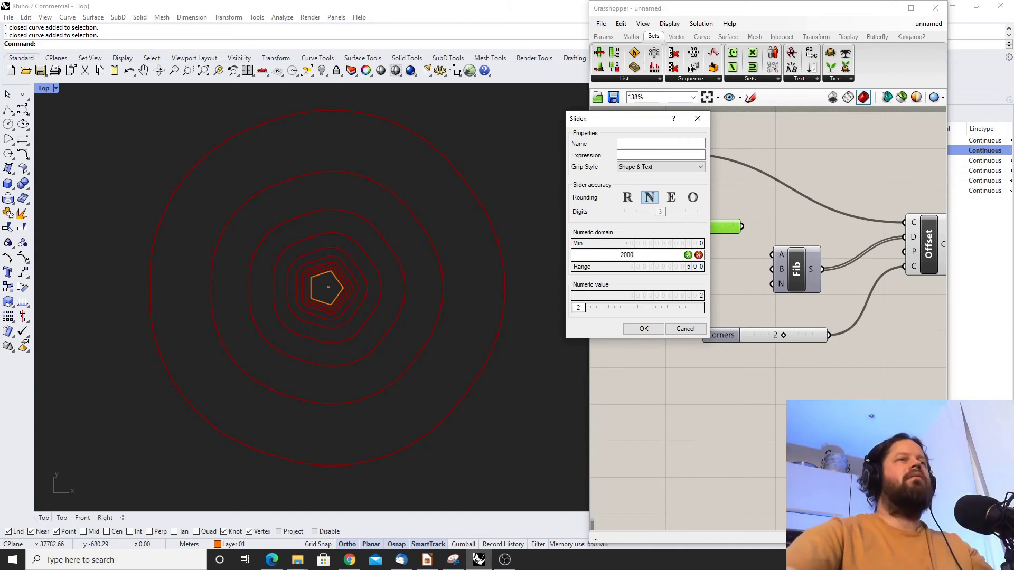
left_click(644, 329)
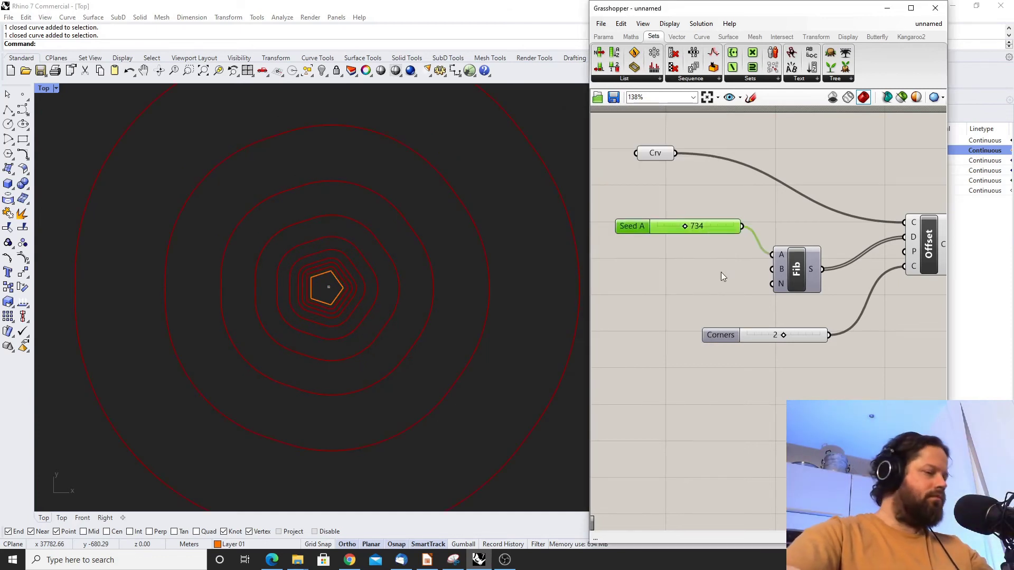
Duplicate the Seed A slider, connect the copy to the Fibonacci component's Seed B input and adjust it to 982
left_click_drag(719, 227, 769, 270, "alt")
left_click_drag(690, 268, 740, 267)
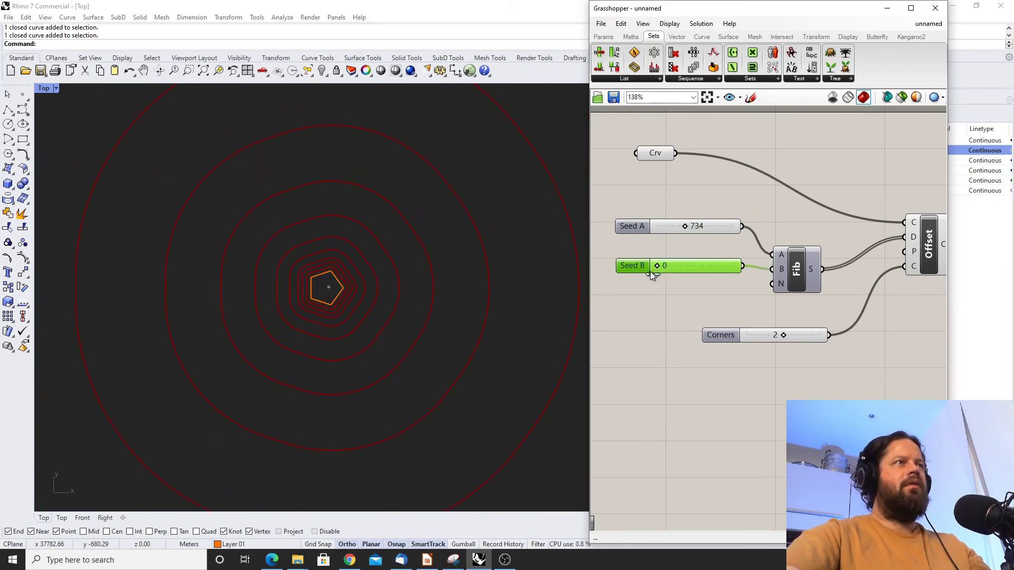
left_click_drag(723, 270, 711, 270)
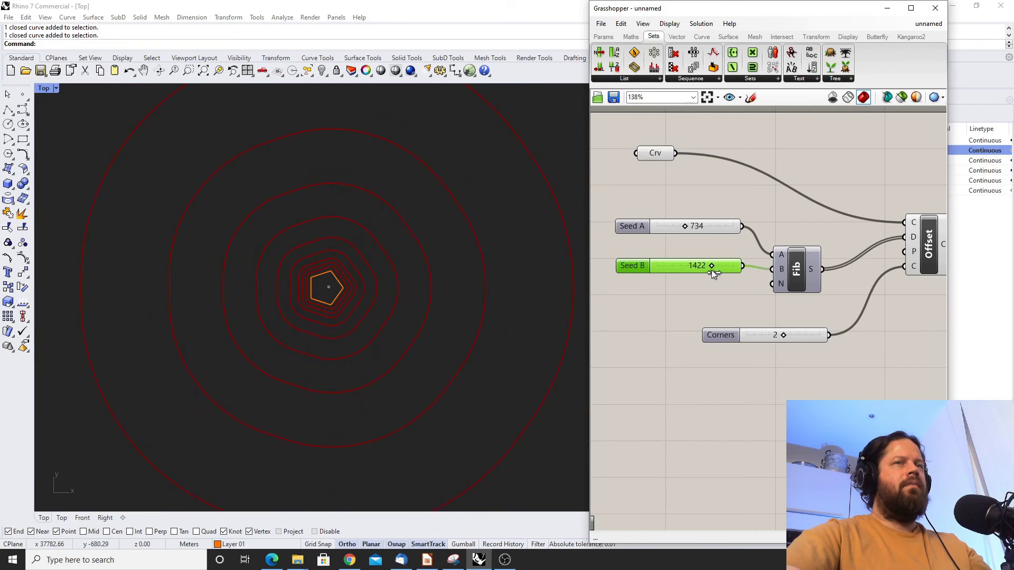
mouse_move(809, 273)
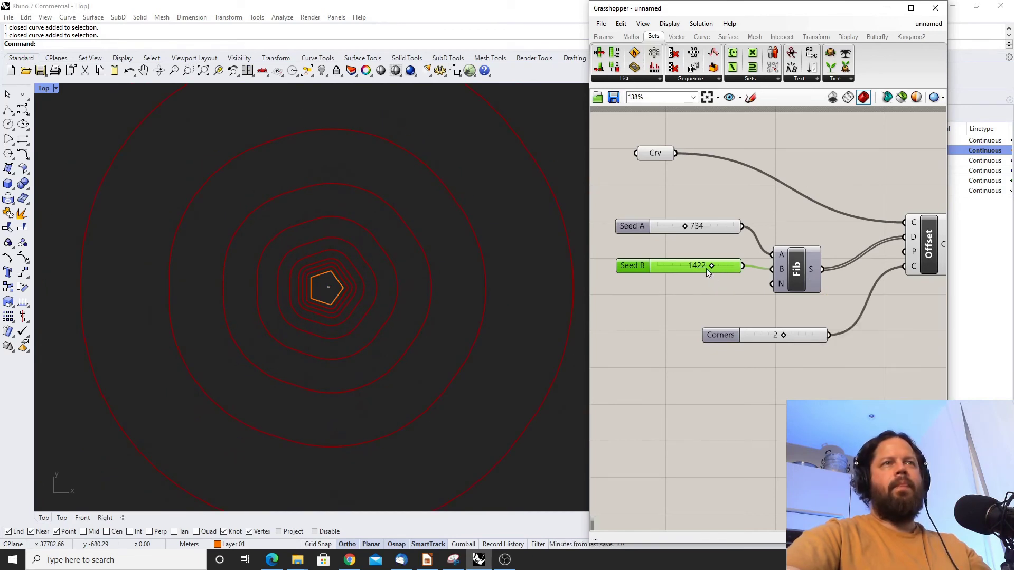
left_click_drag(709, 267, 693, 265)
mouse_move(780, 284)
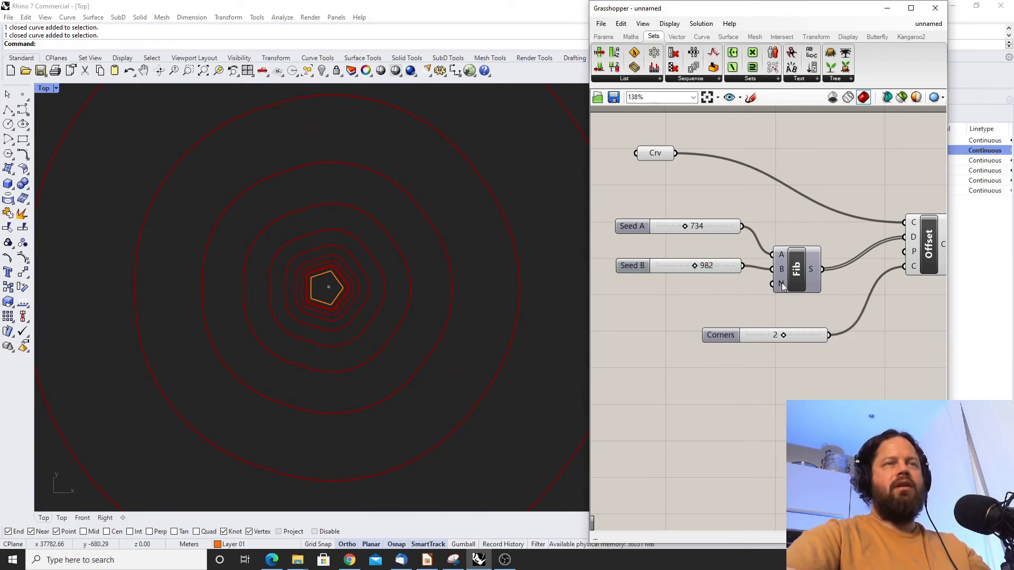
Examine the full spread of the Fibonacci-spaced offsets around the pentagon
left_click(718, 267)
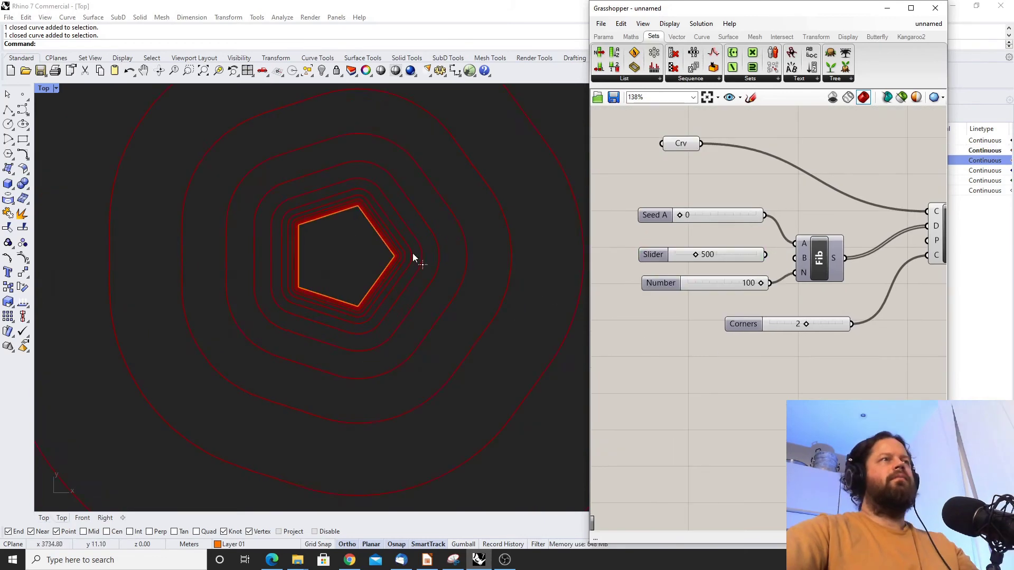
scroll(375, 264, "down", 4)
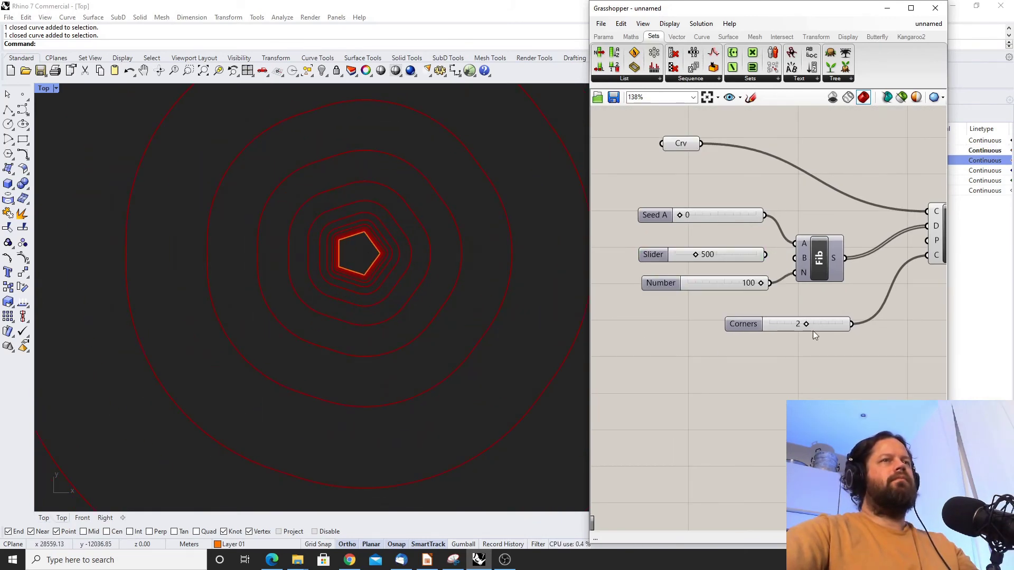
Set the Corners slider to 4, inspect the offsets around the pentagon, and lower the slider again to compare corner types
mouse_move(805, 324)
left_mouse_down()
mouse_move(790, 324)
mouse_move(833, 323)
mouse_move(790, 324)
mouse_move(807, 324)
left_mouse_up()
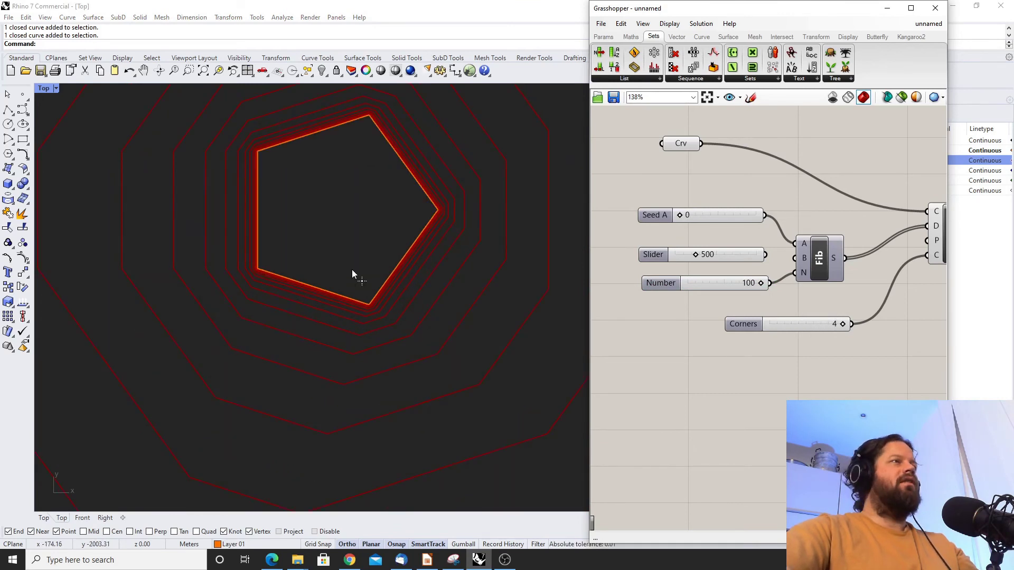
scroll(316, 333, "down", 3)
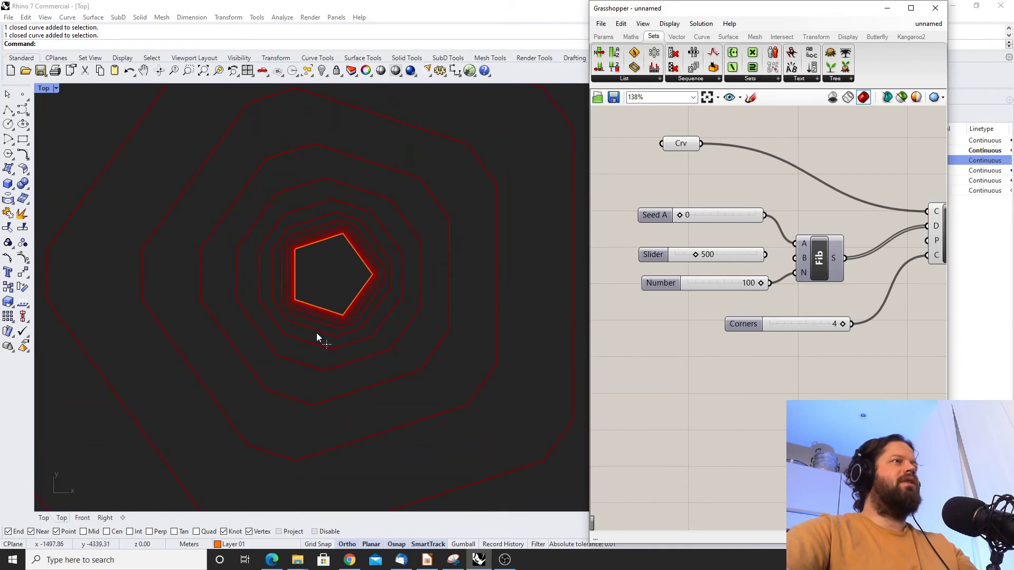
scroll(296, 291, "up", 3)
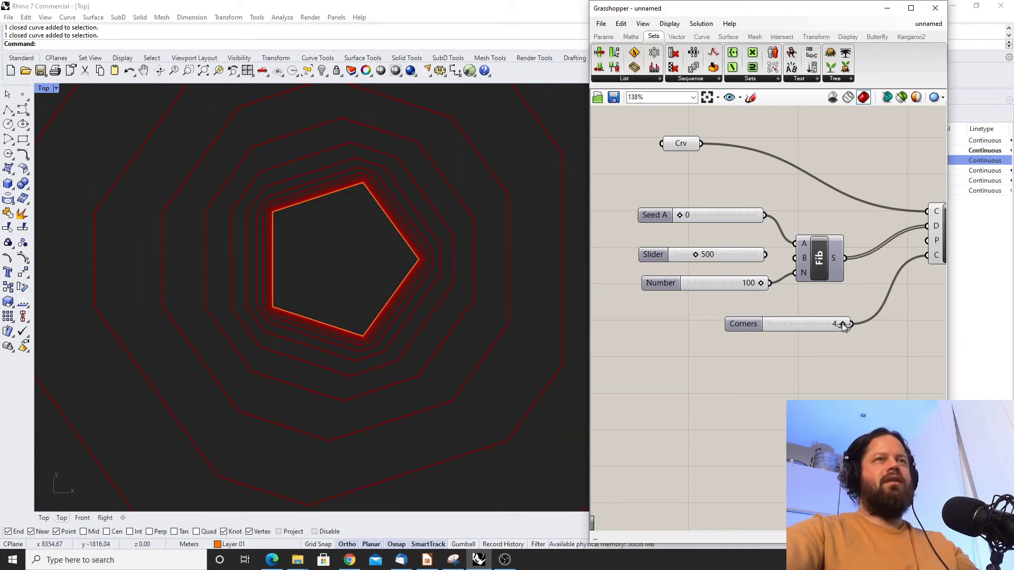
left_click_drag(841, 324, 768, 322)
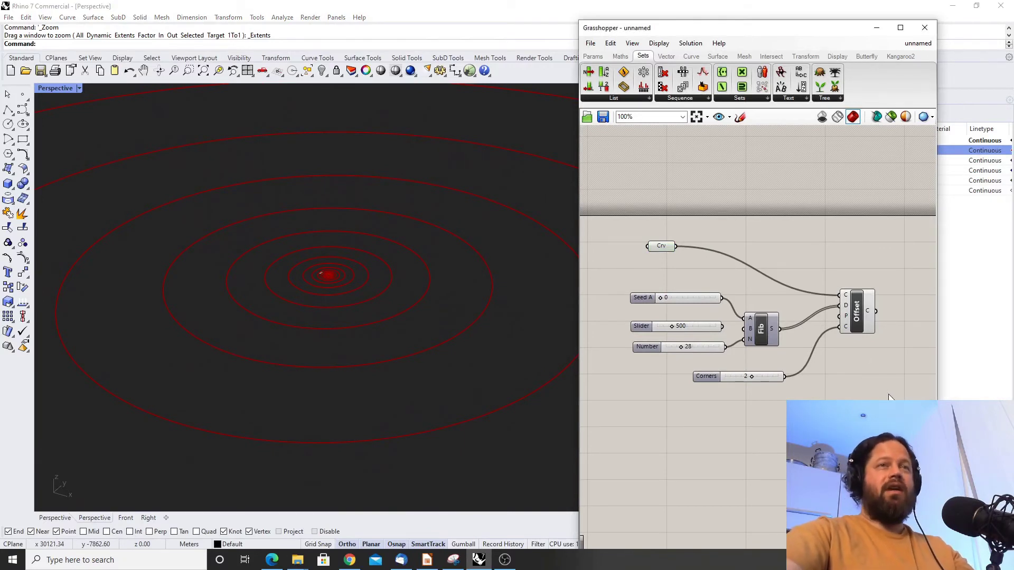
Add a Move component beside the Offset component and connect Offset's curve output to its geometry input
double_click(887, 394)
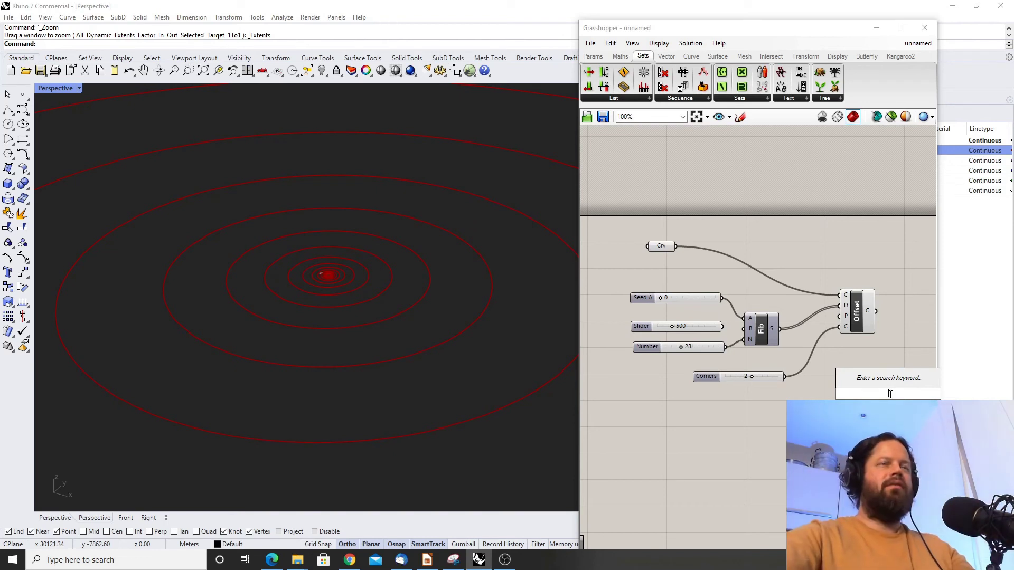
left_click_drag(762, 327, 762, 320)
double_click(862, 376)
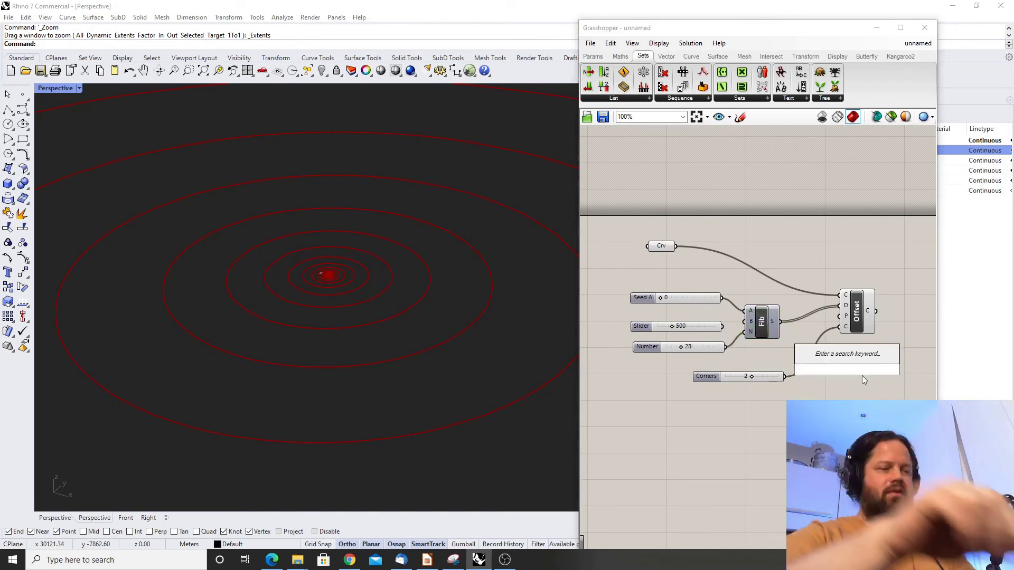
type("move")
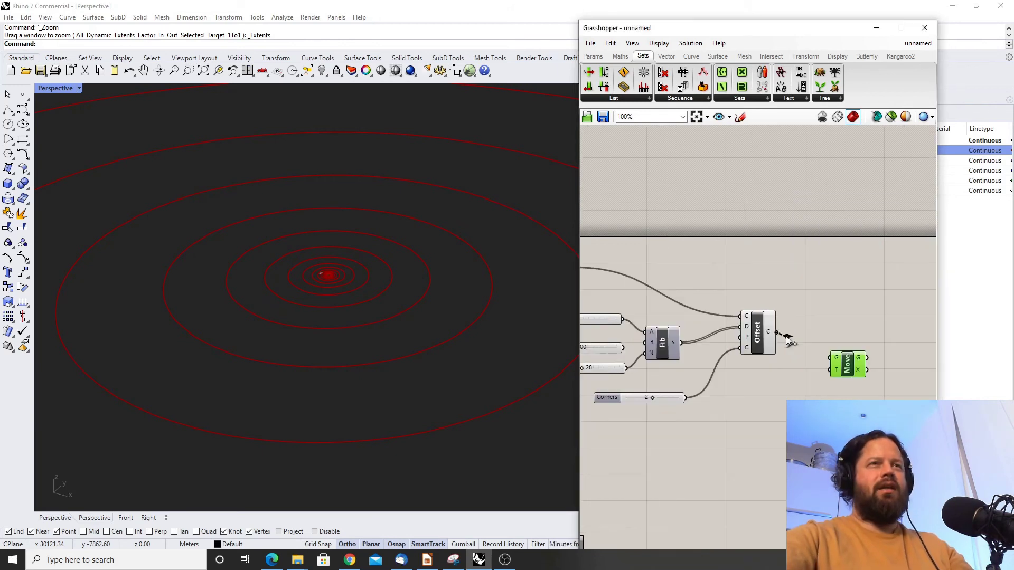
left_click_drag(787, 339, 830, 358)
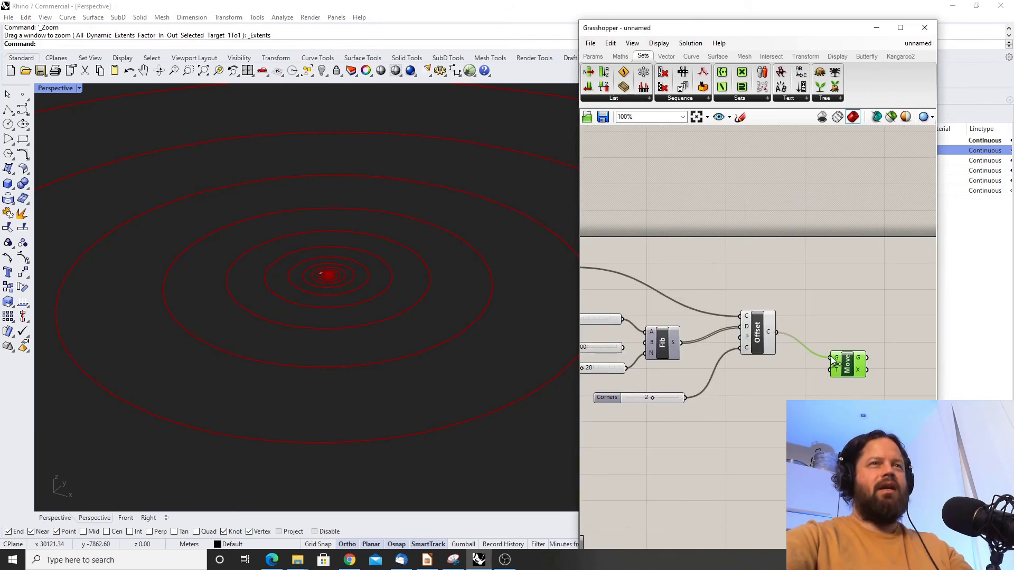
Add a Unit Z vector below Offset, connect it to Move's T input and feed its factor from the Fibonacci output
left_click(815, 397)
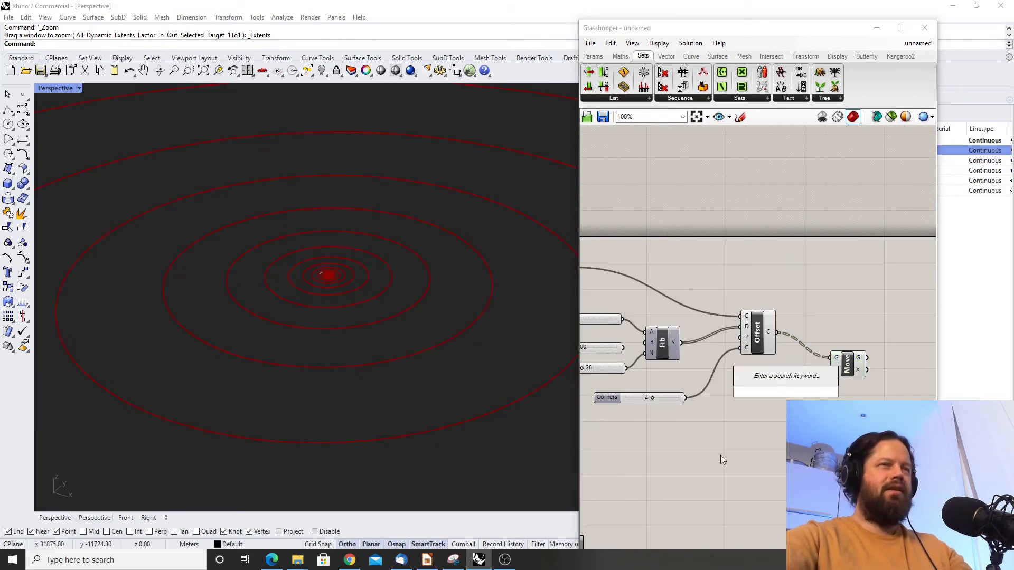
double_click(766, 420)
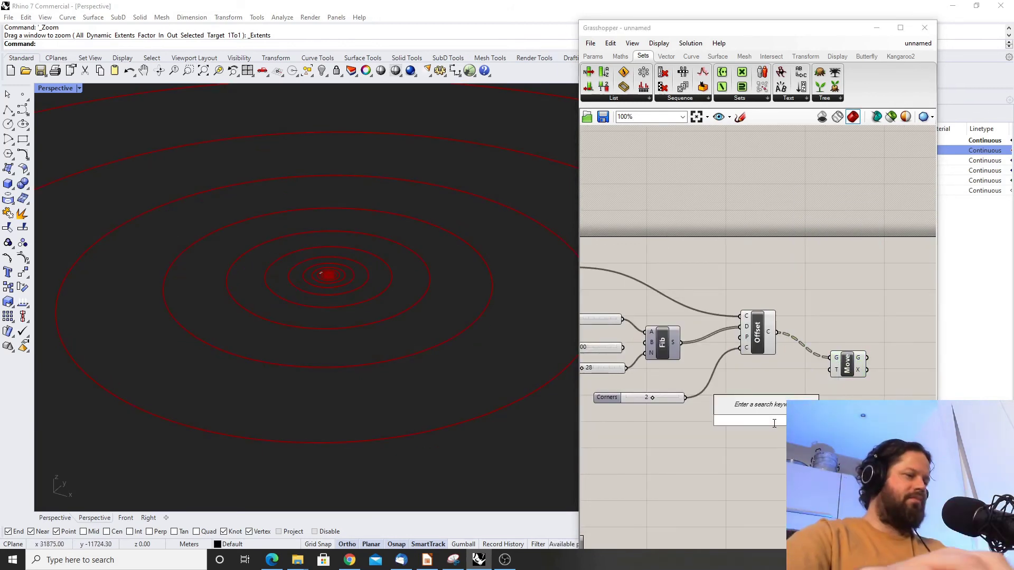
type("unit z")
key("Return")
left_click_drag(757, 419, 772, 433)
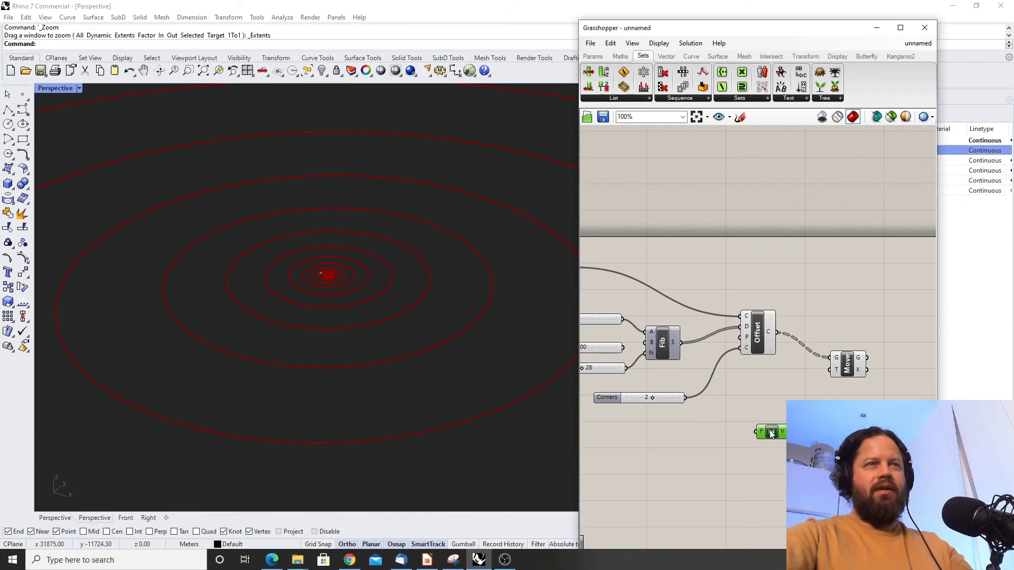
scroll(829, 378, "up", 2)
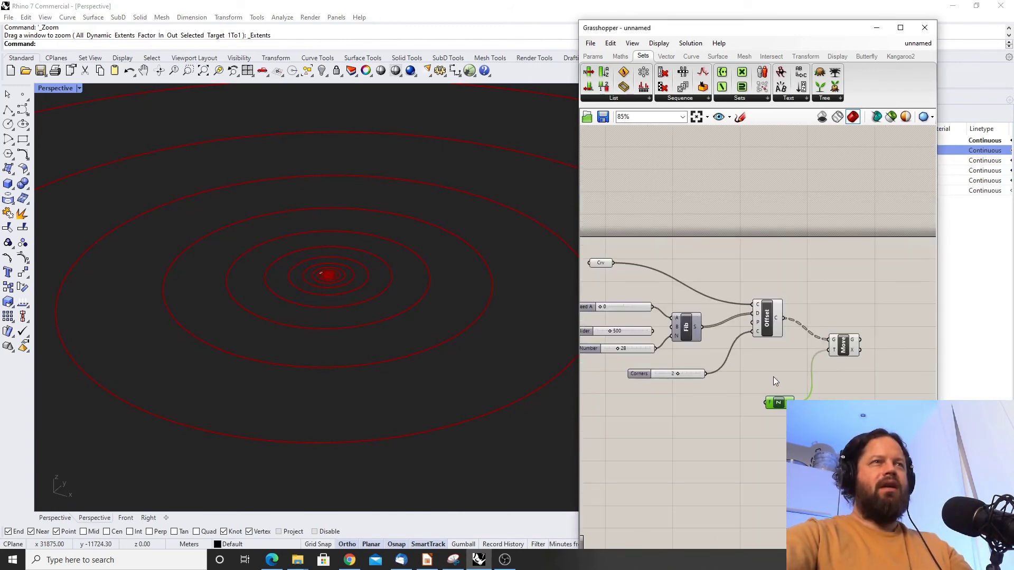
left_click_drag(695, 319, 784, 424)
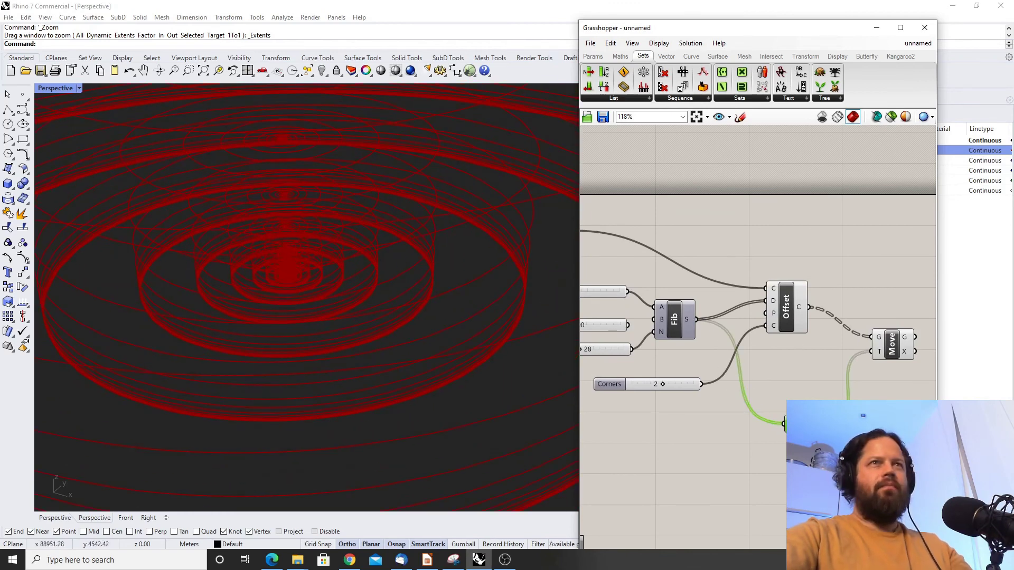
Flatten the Fibonacci component's S output
right_click(689, 320)
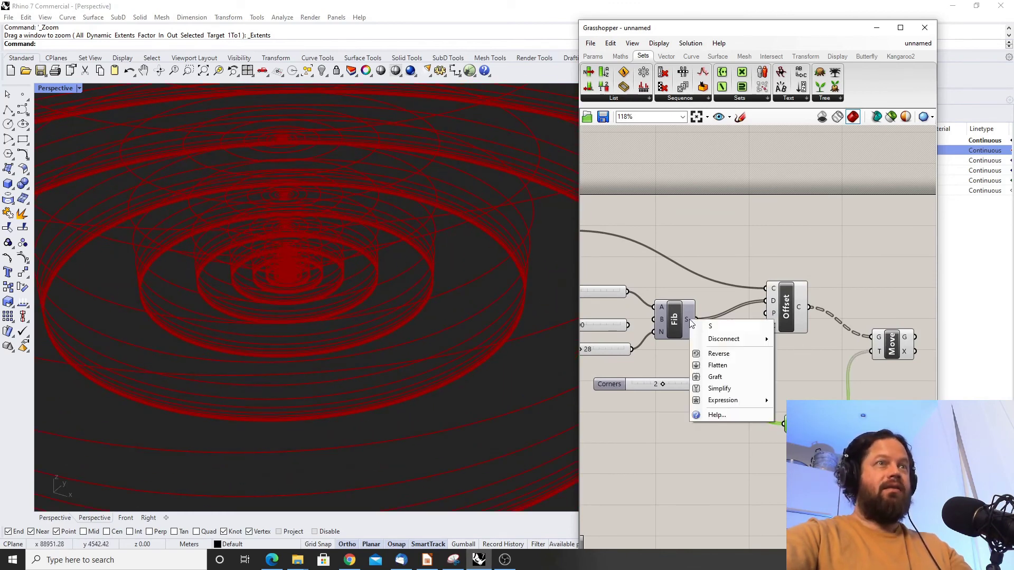
left_click(723, 367)
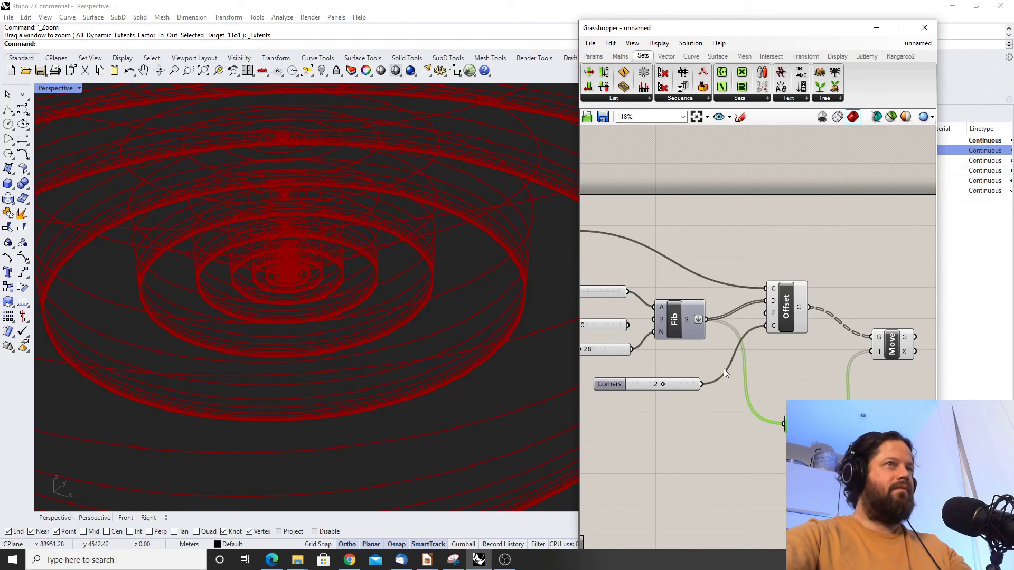
right_click(690, 319)
left_click(817, 363)
Flatten the Move component's T input and remove the flattening from the Fibonacci output
right_click(876, 351)
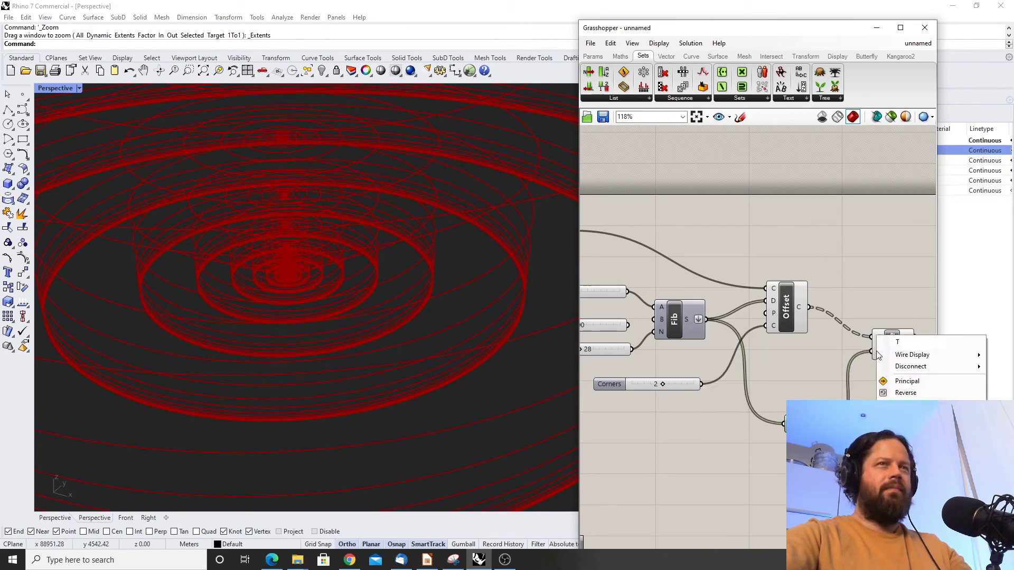
left_click(900, 402)
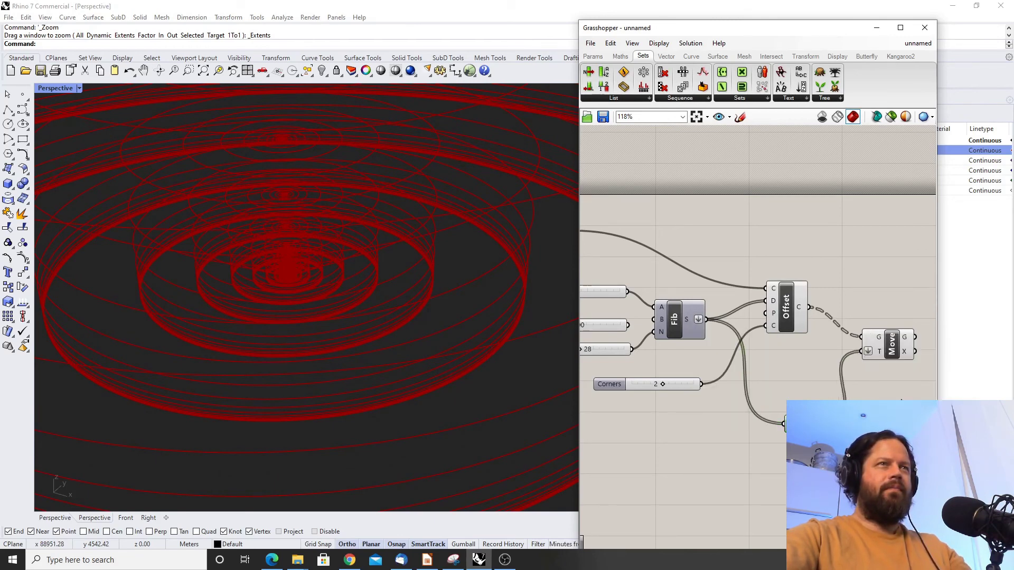
right_click(695, 322)
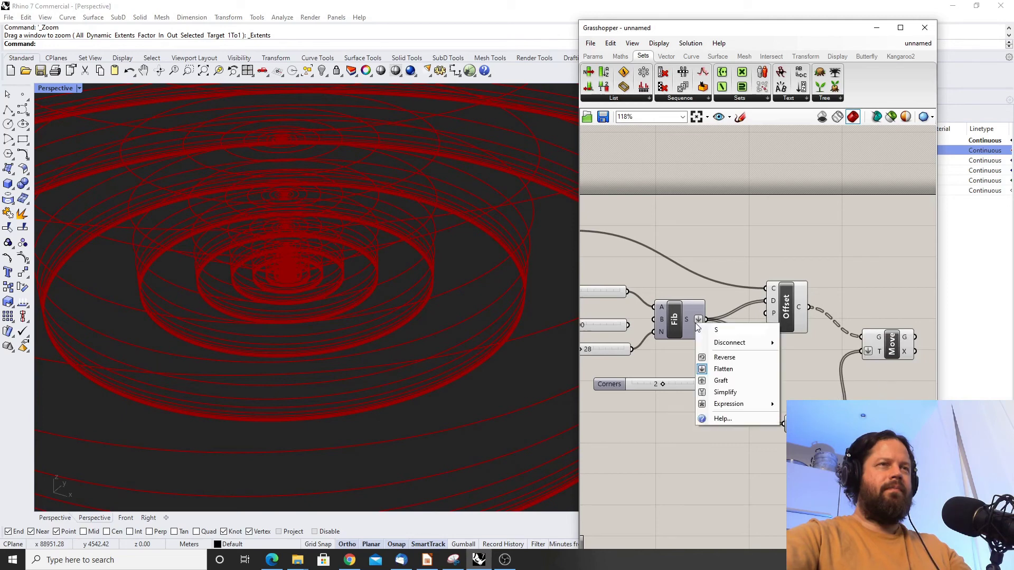
left_click(728, 366)
right_click(866, 351)
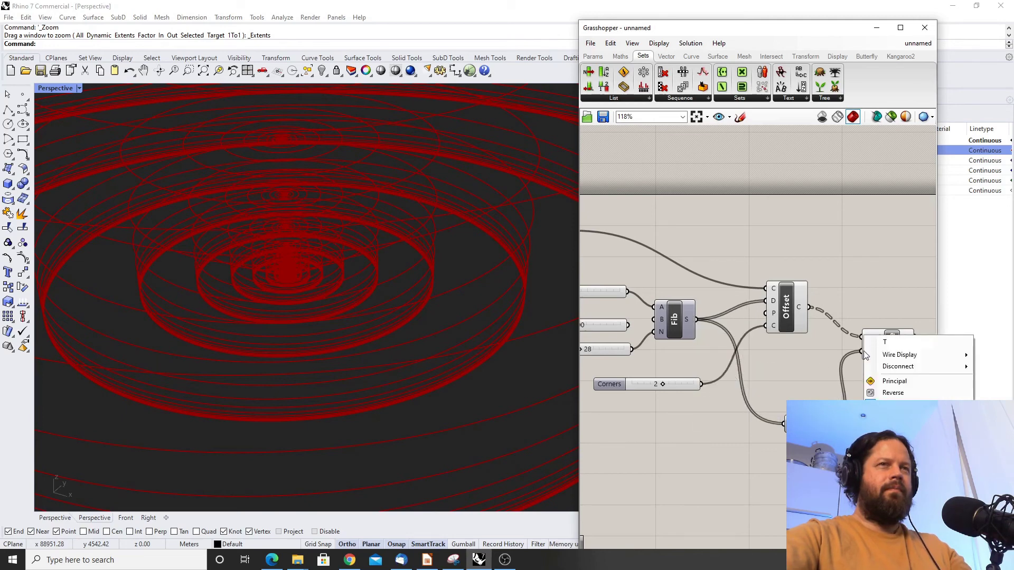
left_click(898, 406)
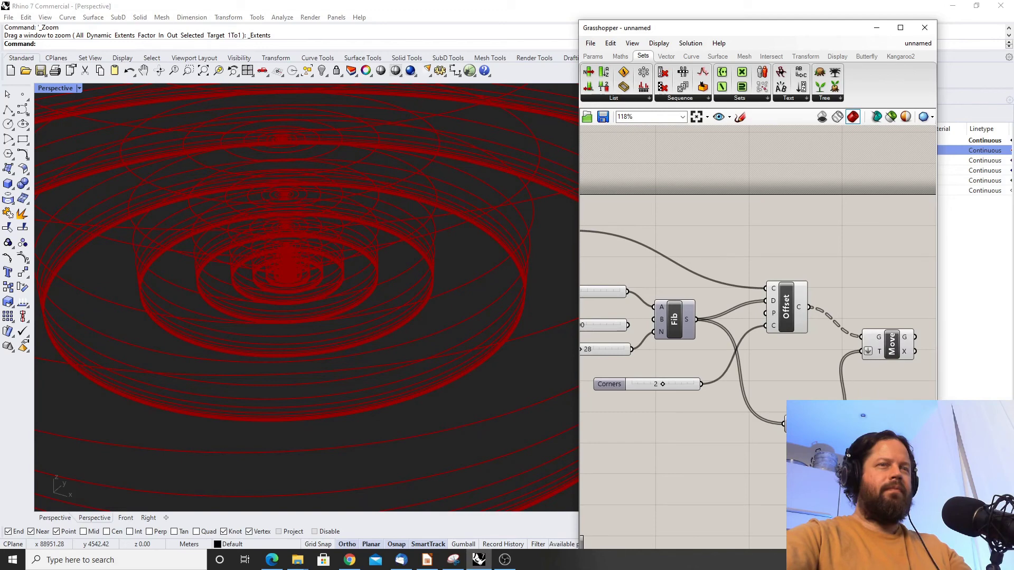
Flatten the Offset component's curve output so each offset pairs with one Z translation
right_click(799, 317)
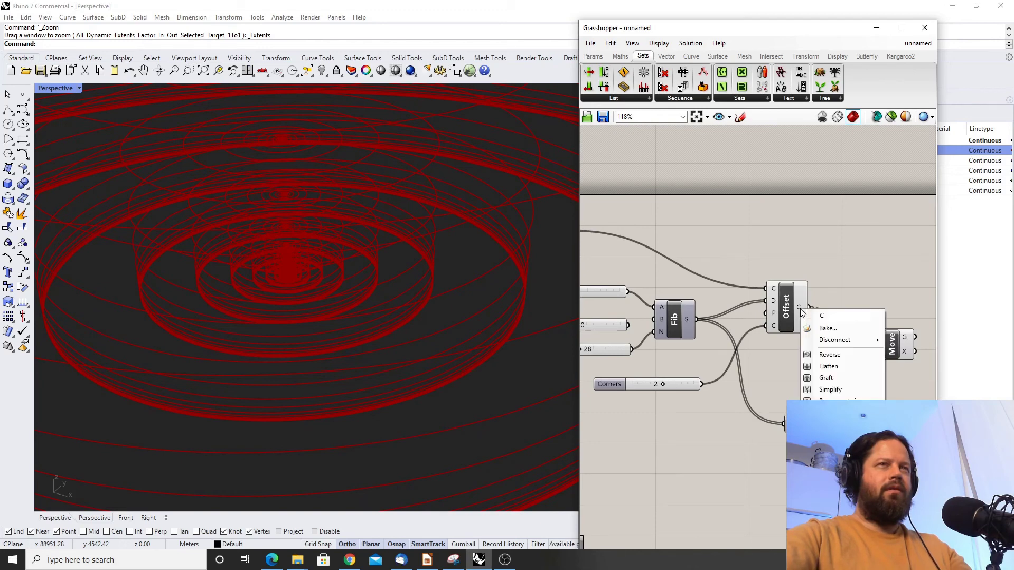
left_click(826, 363)
scroll(365, 293, "down", 3)
right_click_drag(366, 292, 349, 303)
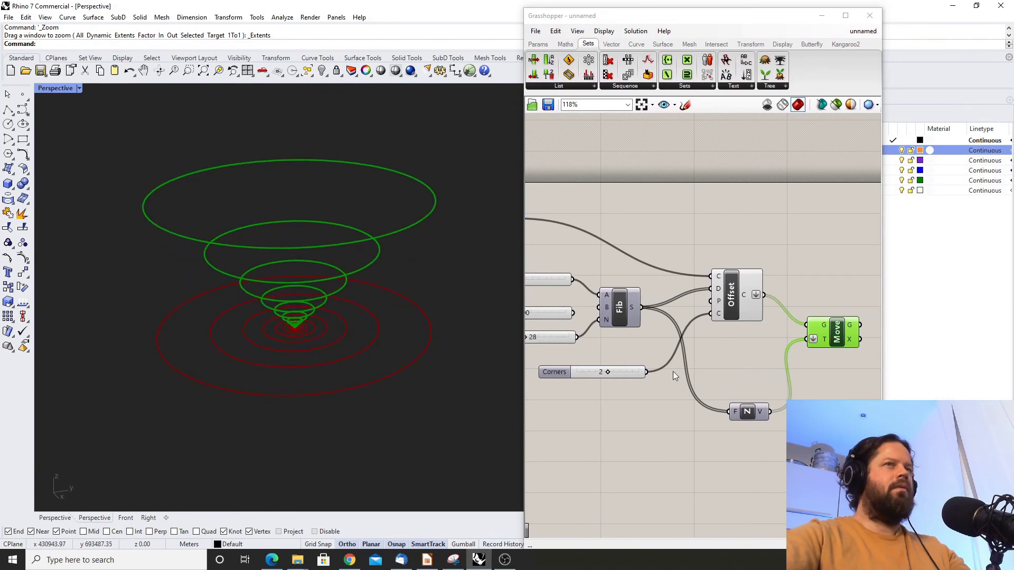
Turn off the preview of the Offset component, leaving only the moved curves displayed
left_click(776, 339)
left_click(742, 293)
right_click(719, 292)
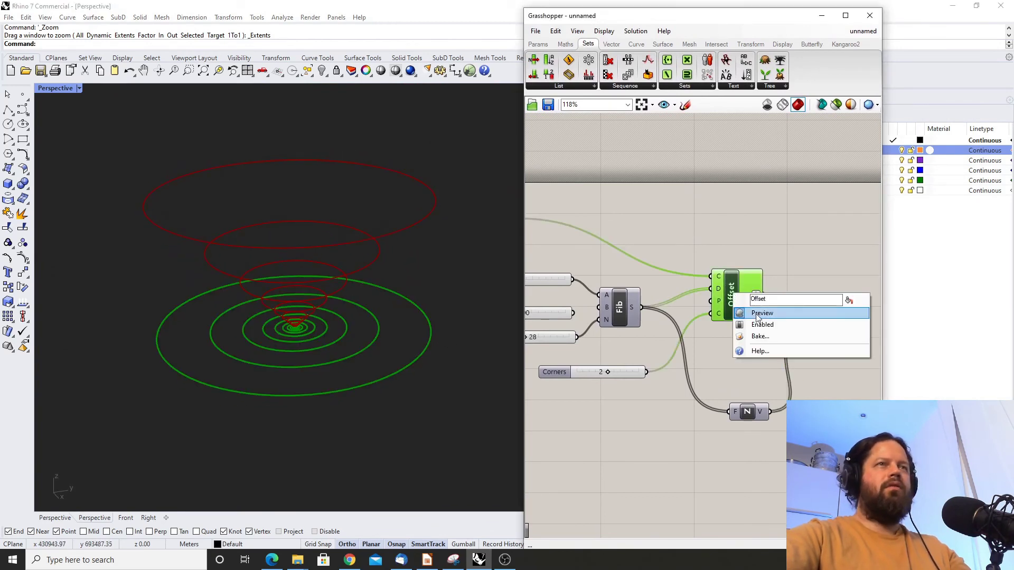
left_click(739, 312)
mouse_move(280, 290)
right_mouse_down()
mouse_move(292, 383)
mouse_move(296, 287)
right_mouse_up()
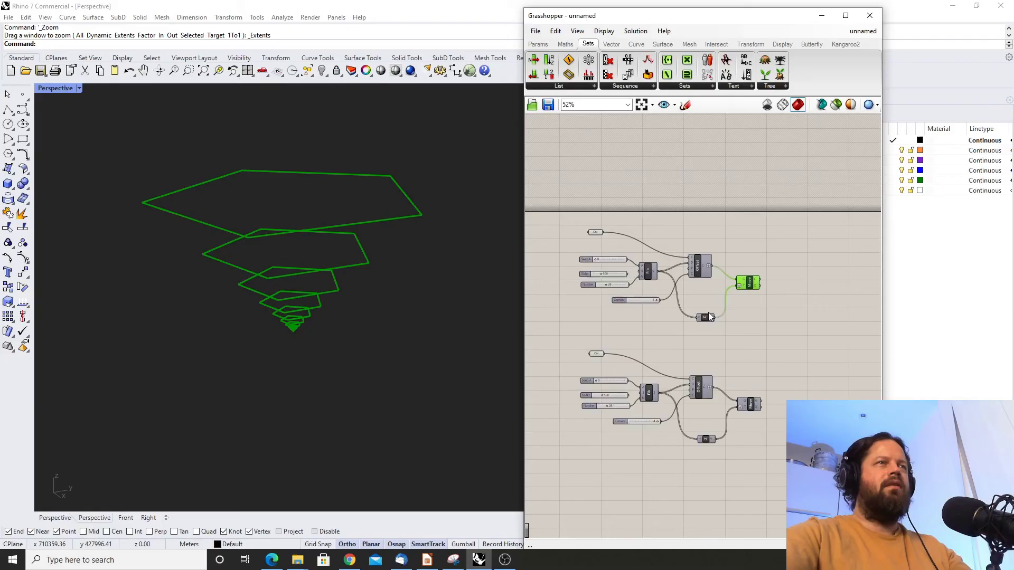
Replace the Fibonacci component and its sliders in the upper definition with a Series component placed before Offset
scroll(641, 284, "up", 3)
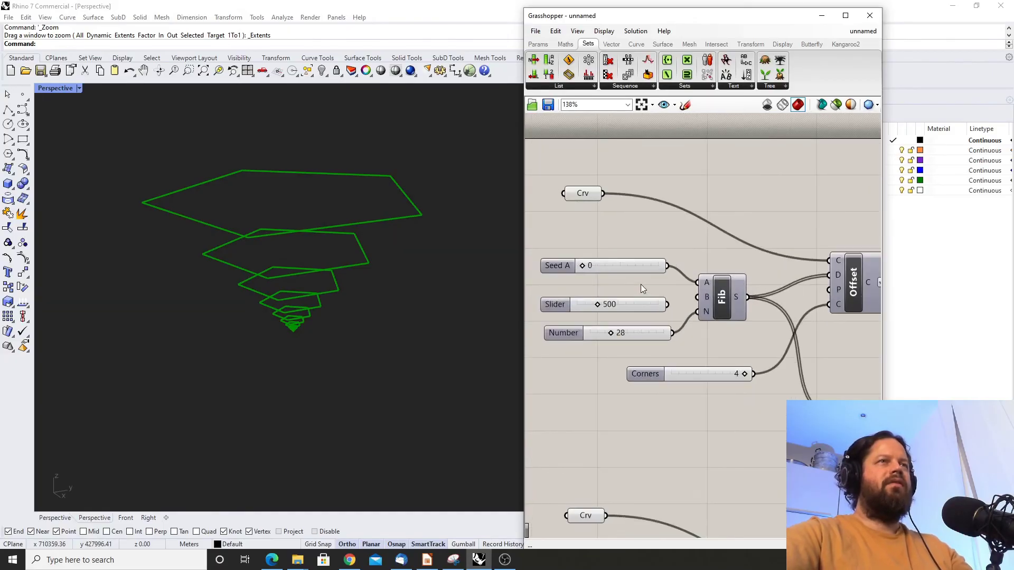
scroll(641, 284, "down", 2)
scroll(697, 300, "up", 2)
left_click(697, 299)
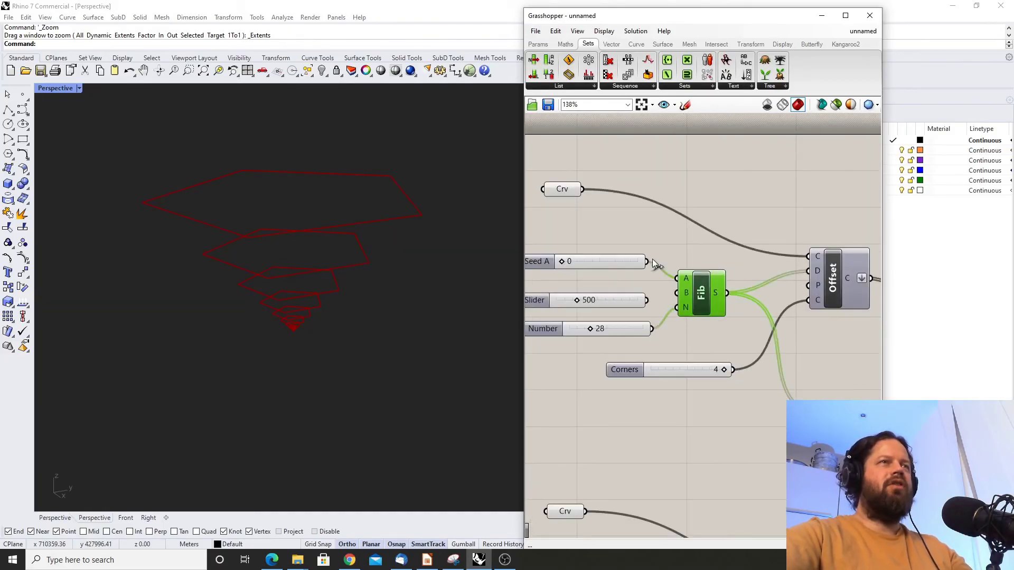
scroll(655, 264, "down", 2)
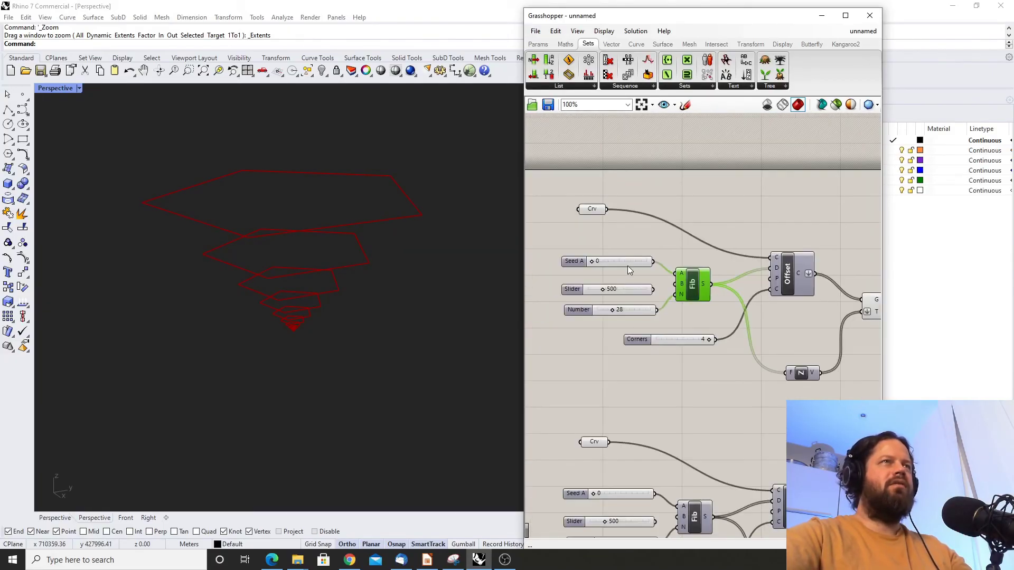
left_click(625, 86)
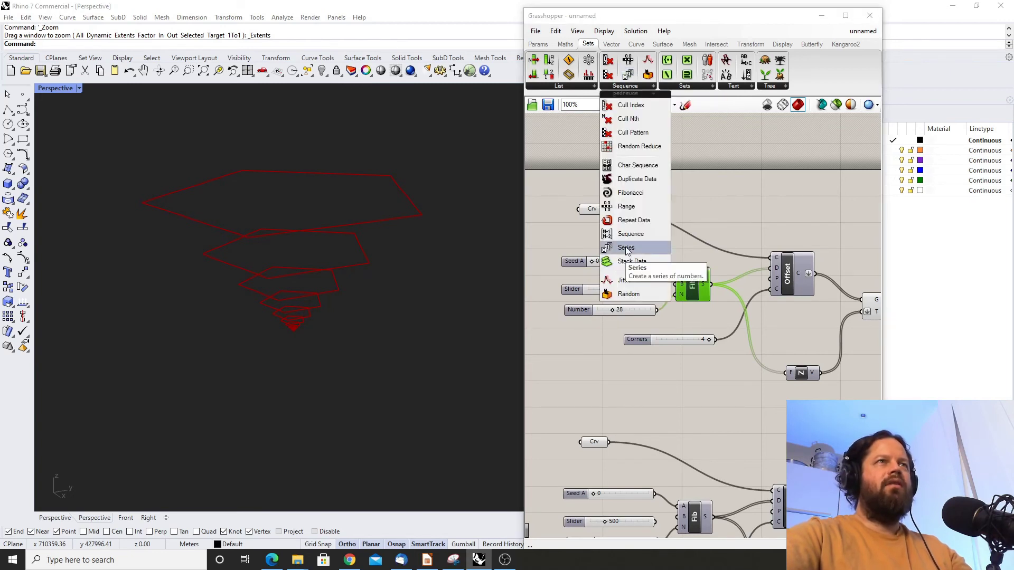
left_click_drag(626, 248, 589, 385)
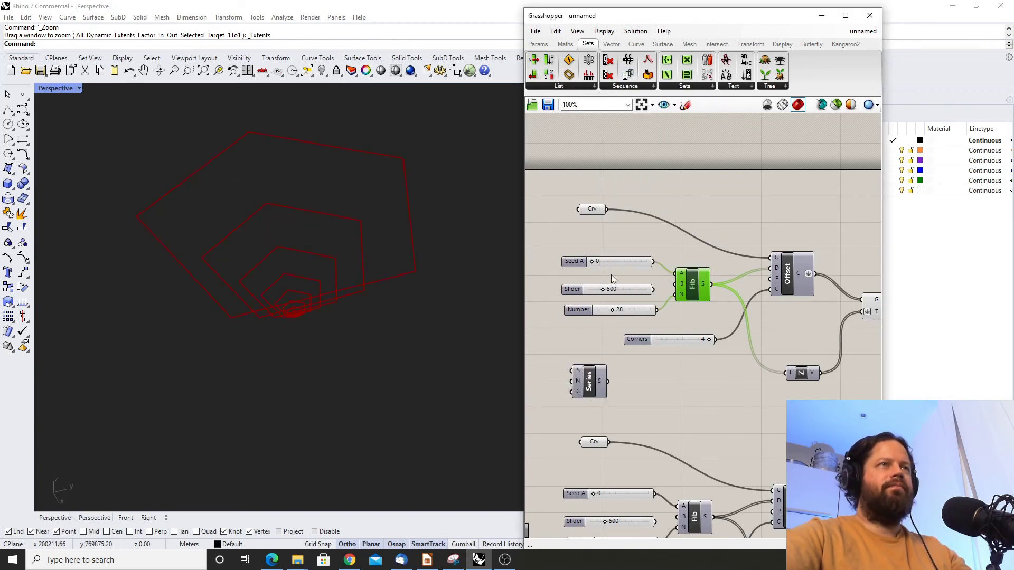
scroll(421, 285, "up", 2)
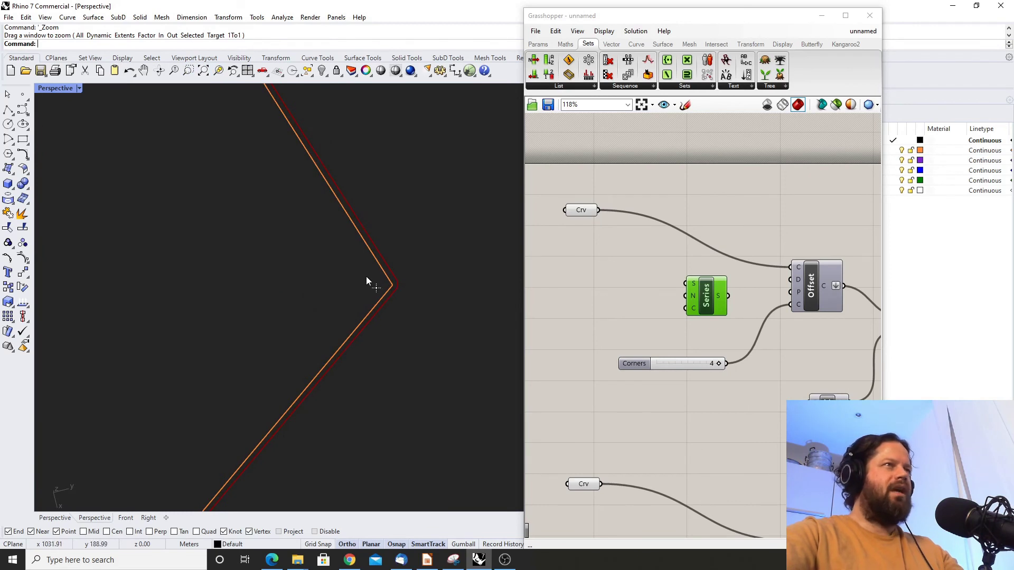
scroll(369, 279, "up", 3)
left_click(616, 315)
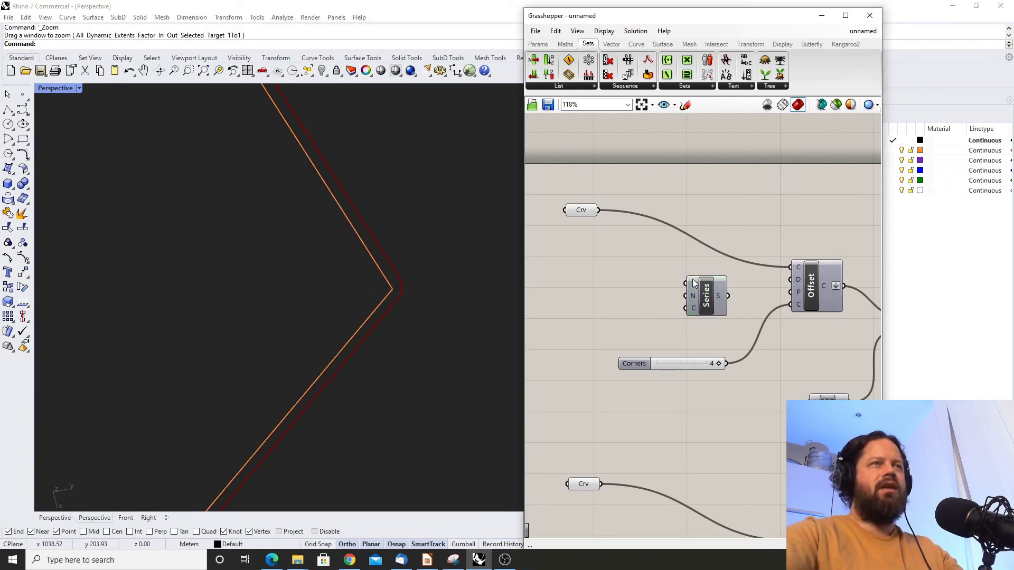
Duplicate the Corners slider and place the copy on the input side of the Series component, shifting Series closer to Offset
mouse_move(694, 287)
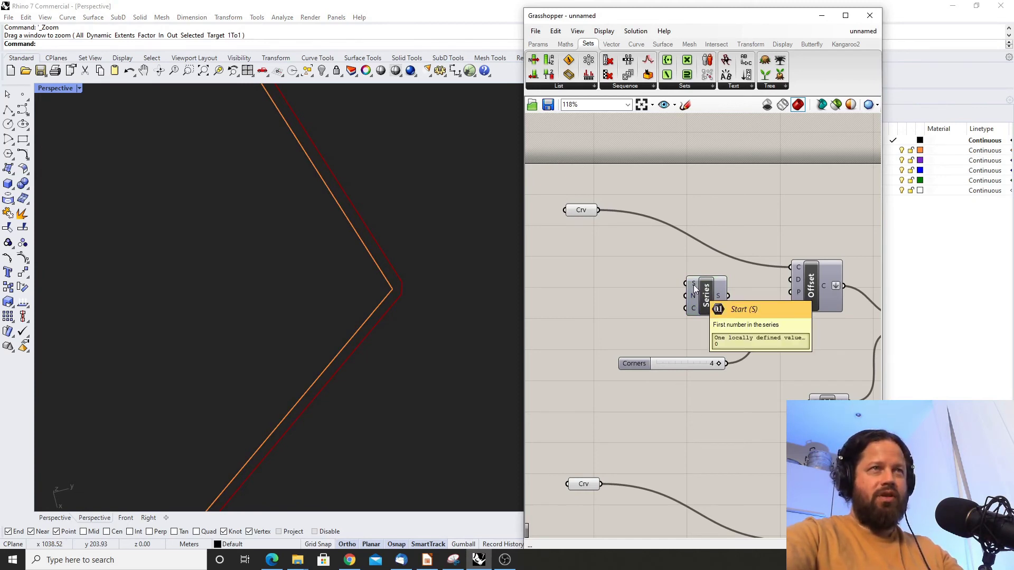
left_click(697, 364)
left_click_drag(696, 298, 708, 294)
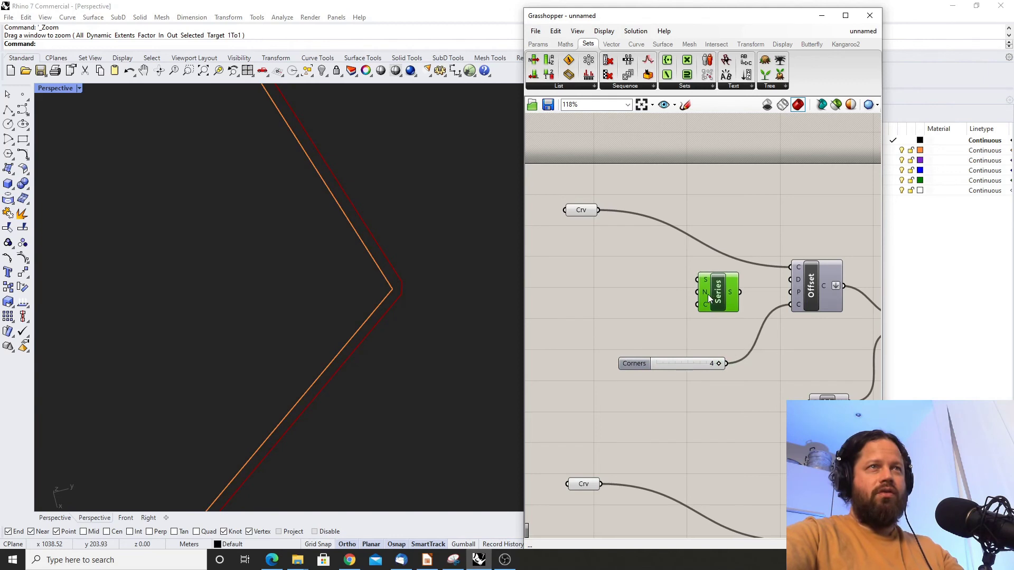
left_click(685, 367)
key("ctrl+c")
key("ctrl+v")
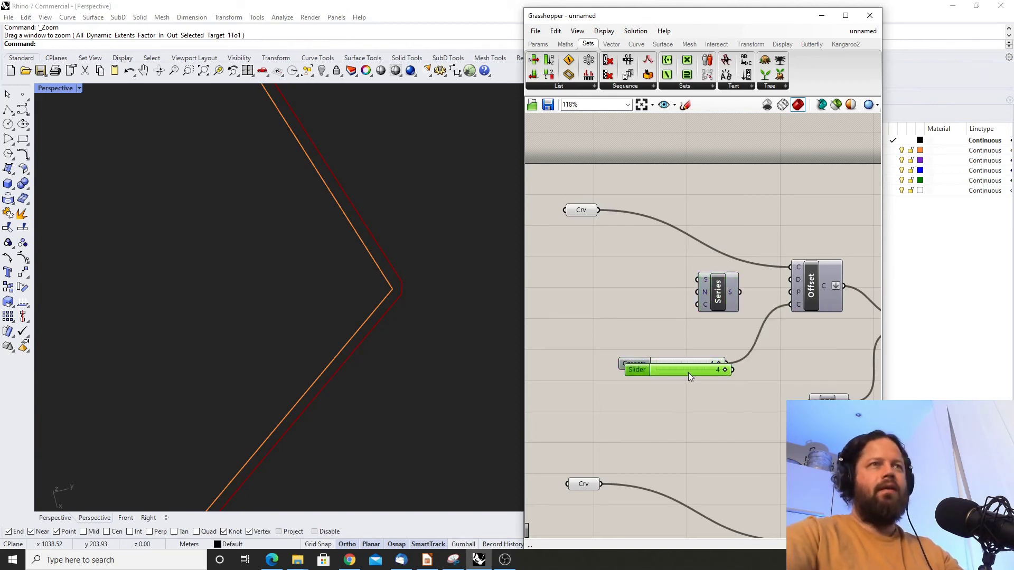
left_click_drag(689, 372, 616, 289)
left_click_drag(718, 295, 726, 294)
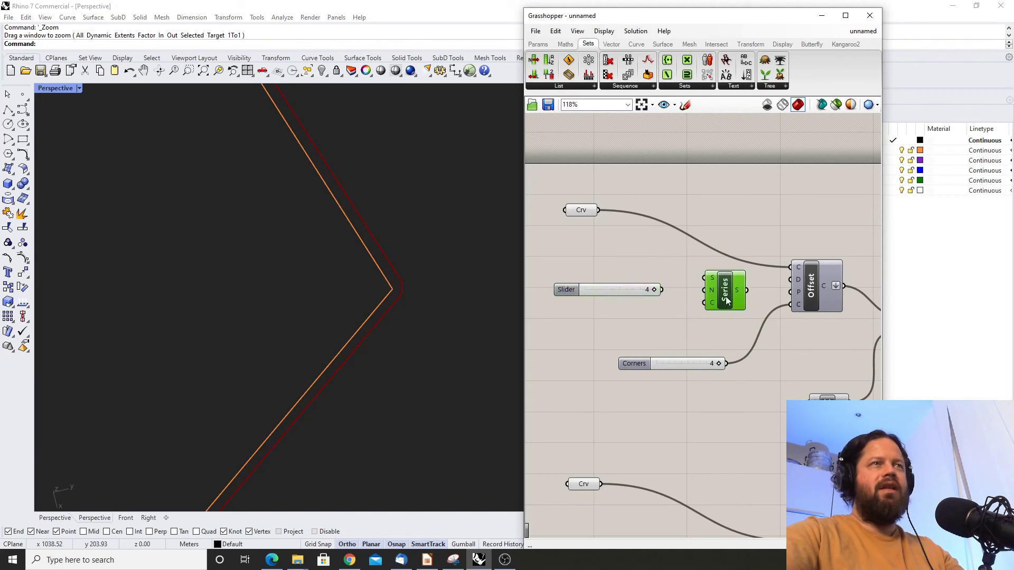
Try to set the value of the copied slider beside Series to 100
double_click(581, 290)
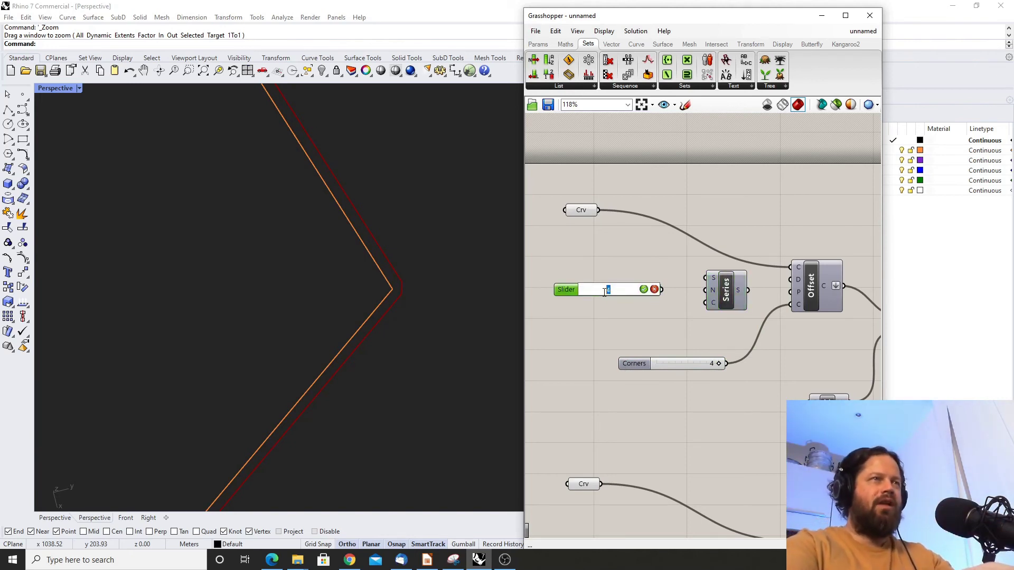
type("1000")
key("BackSpace")
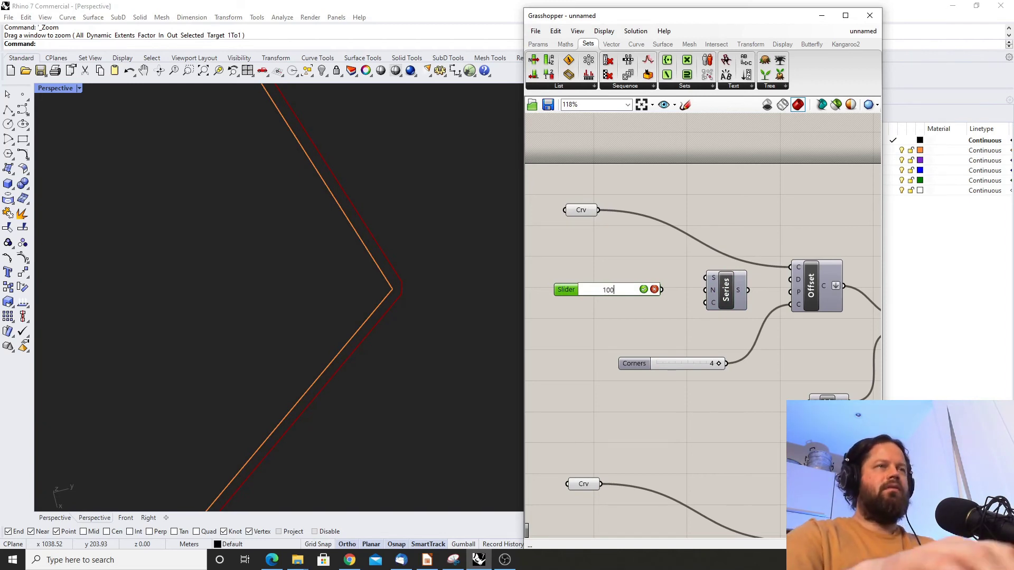
key("Return")
Set the copied slider's maximum to 1000 and connect it to the Series step input
double_click(574, 291)
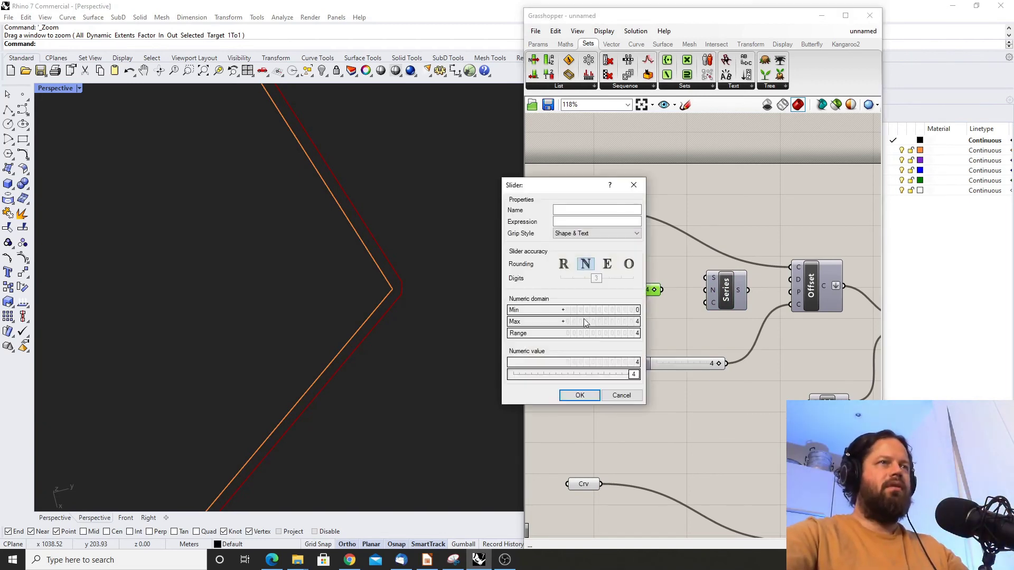
double_click(612, 321)
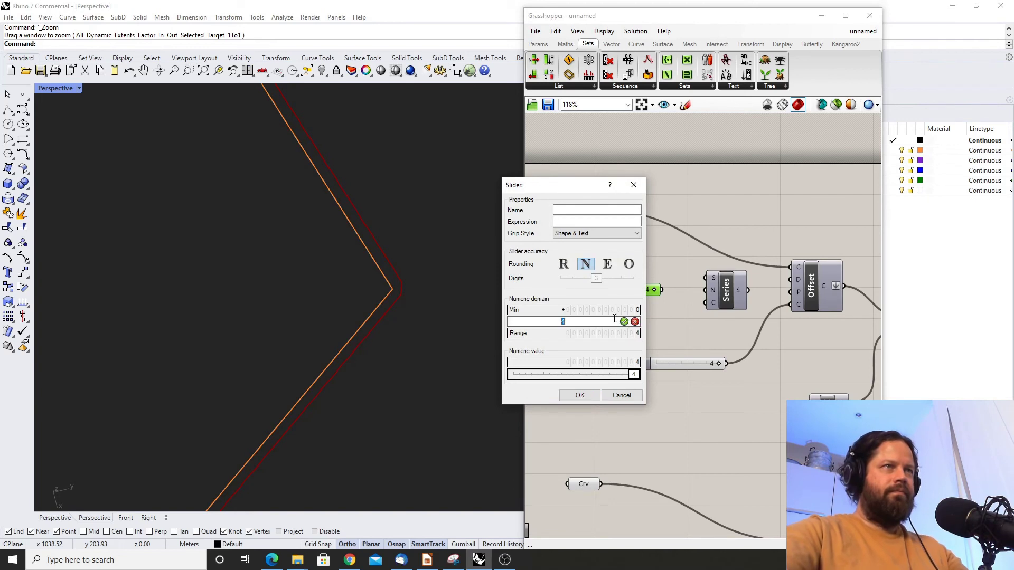
type("1000")
key("Return")
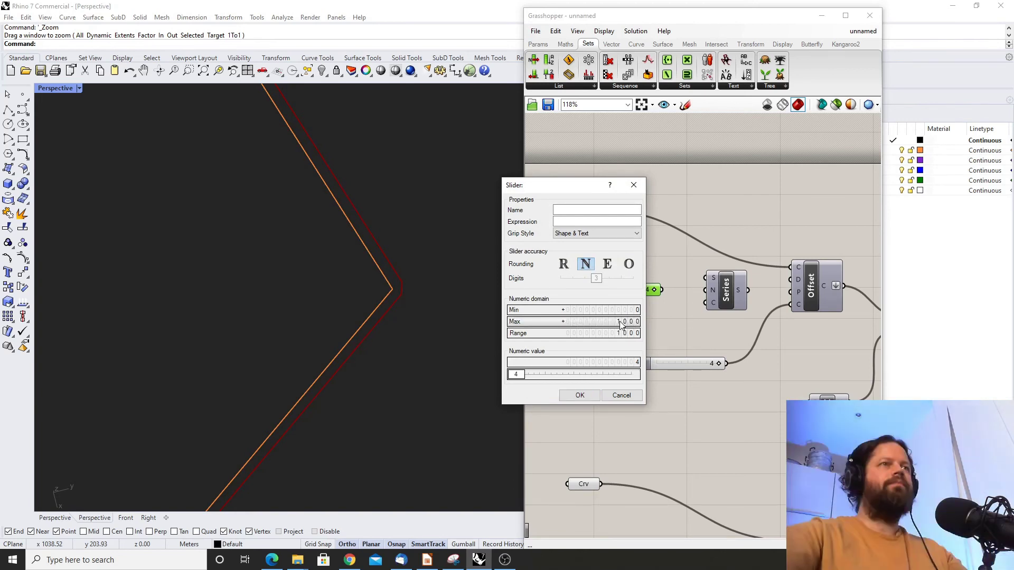
key("Return")
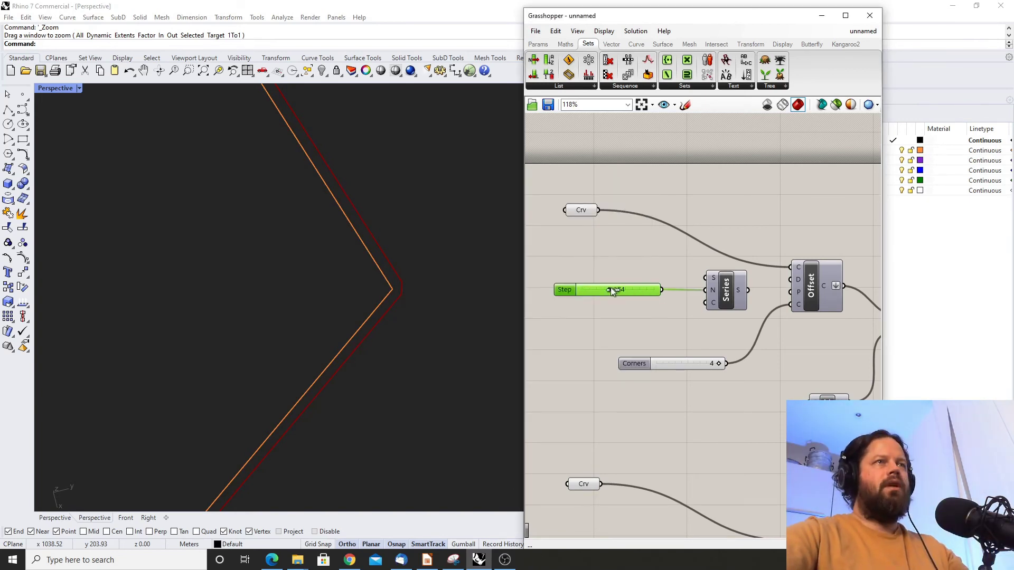
Duplicate the Step slider at 440 for the Series count input and connect the Series output to Offset's distance input
left_click_drag(610, 290, 615, 289)
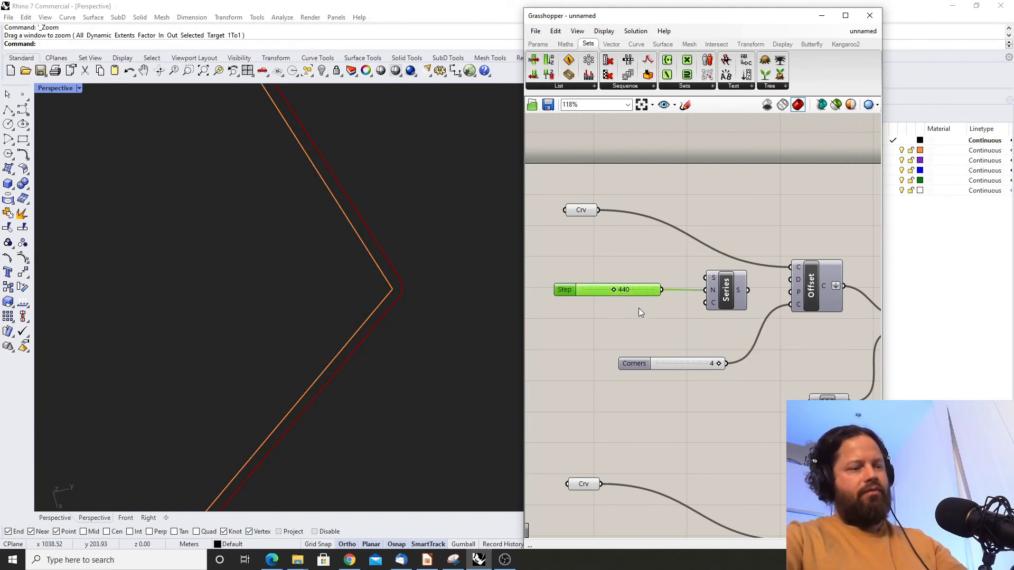
key("ctrl+v")
left_click_drag(652, 301, 706, 303)
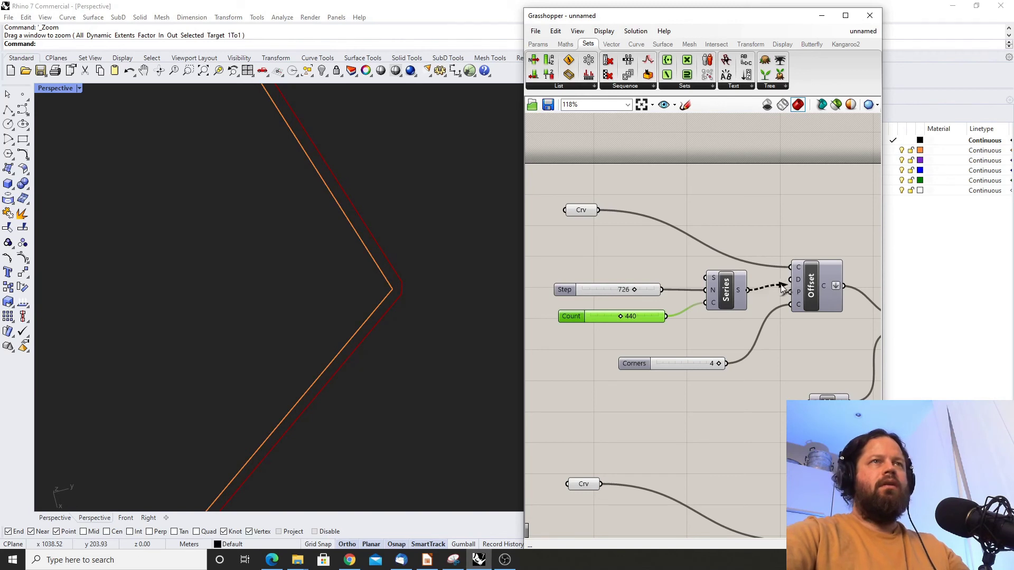
left_click_drag(780, 285, 786, 282)
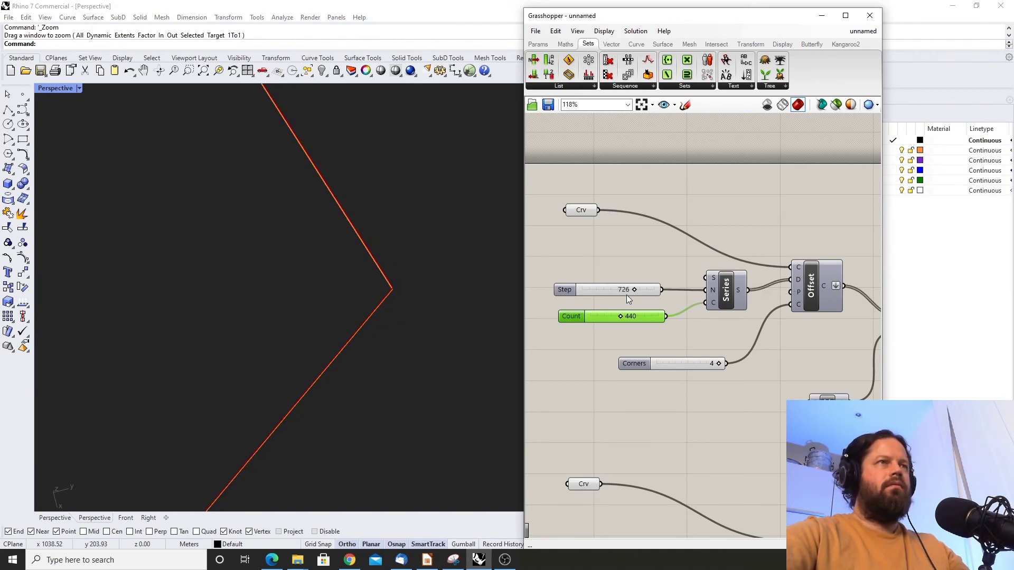
Reduce the Series Step slider to 81 and the Count slider to 378
left_click_drag(635, 289, 604, 290)
scroll(362, 255, "down", 15)
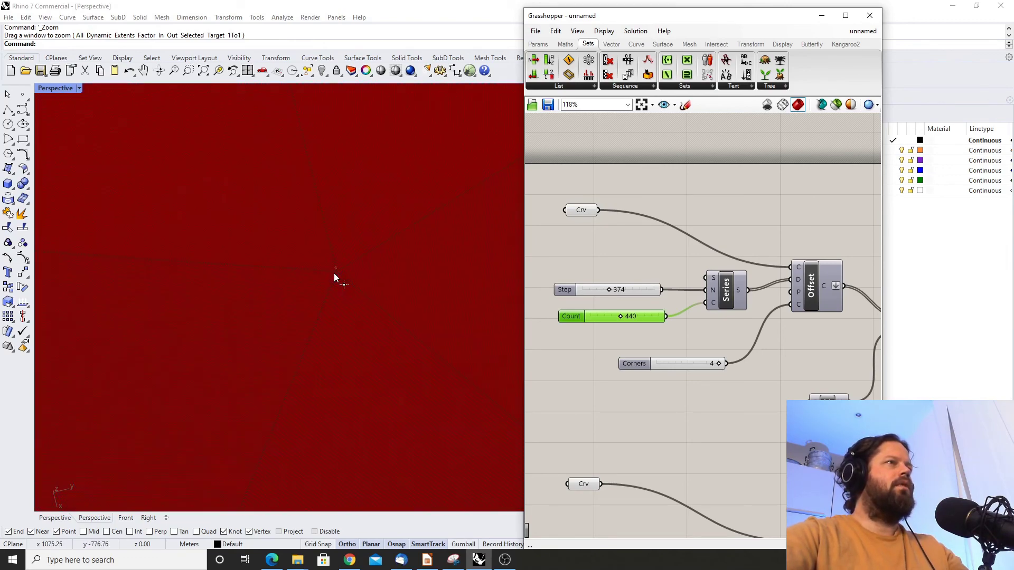
left_click_drag(609, 289, 591, 318)
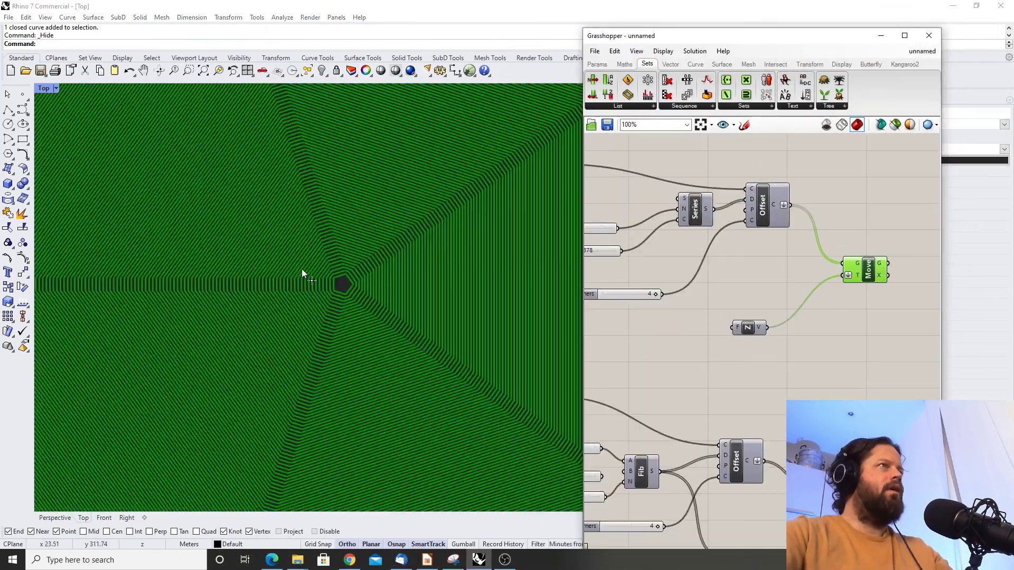
Shift the upper Unit Z component closer to Move and connect the Series output to its factor input
scroll(303, 270, "up", 1)
left_click(160, 71)
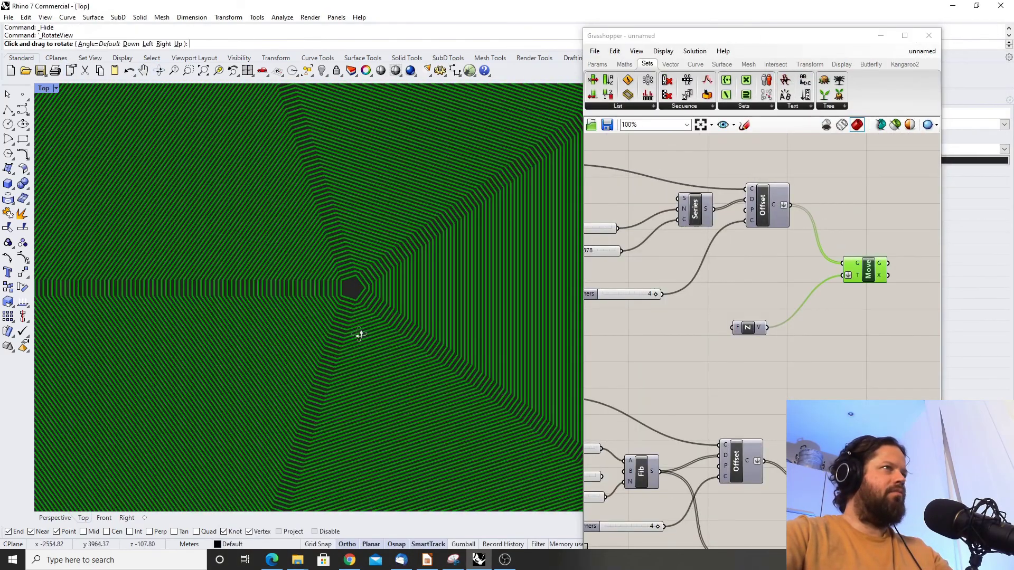
left_click_drag(358, 333, 385, 243)
left_click(774, 275)
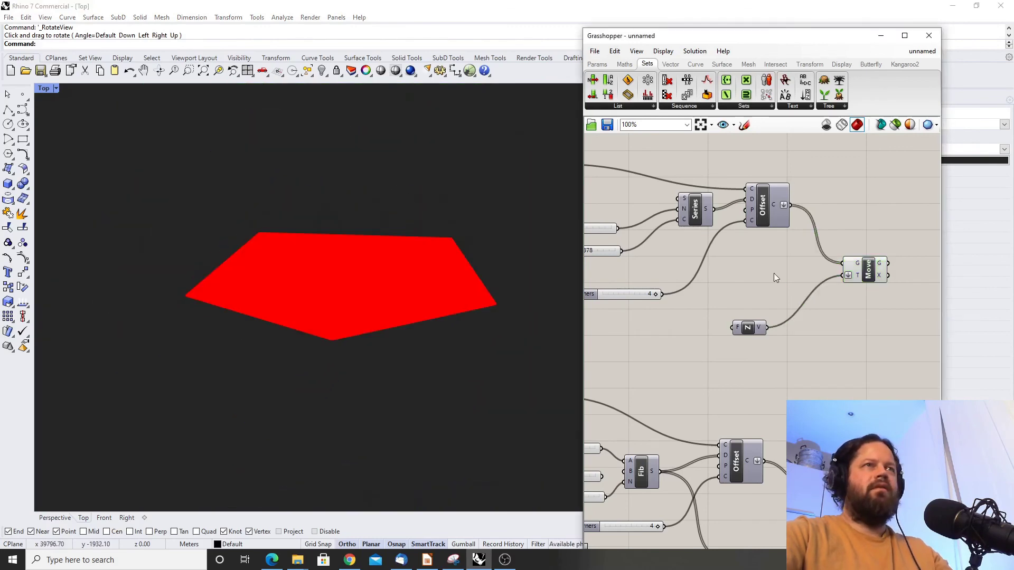
scroll(766, 275, "down", 3)
scroll(722, 283, "up", 3)
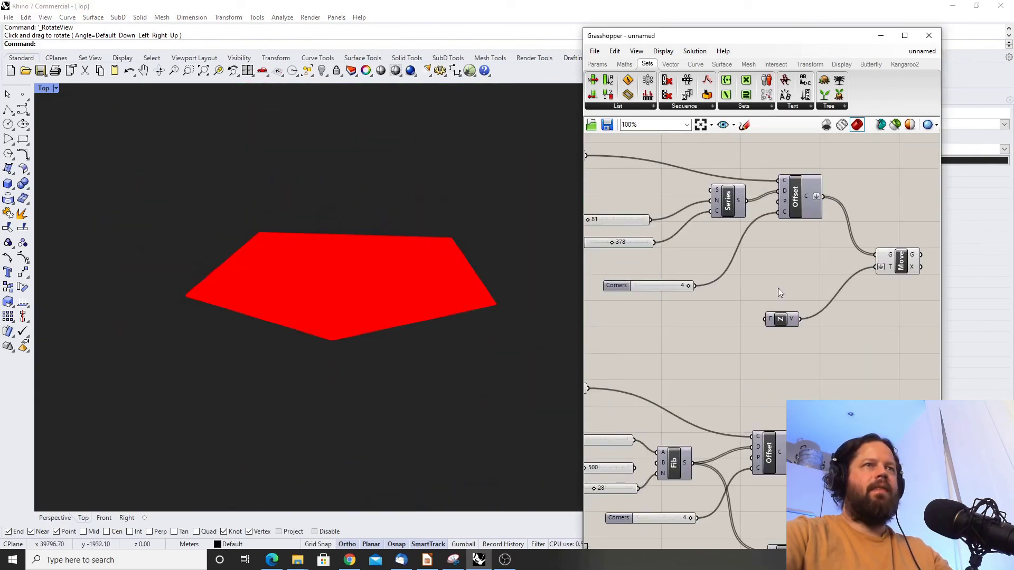
left_click_drag(790, 323, 808, 313)
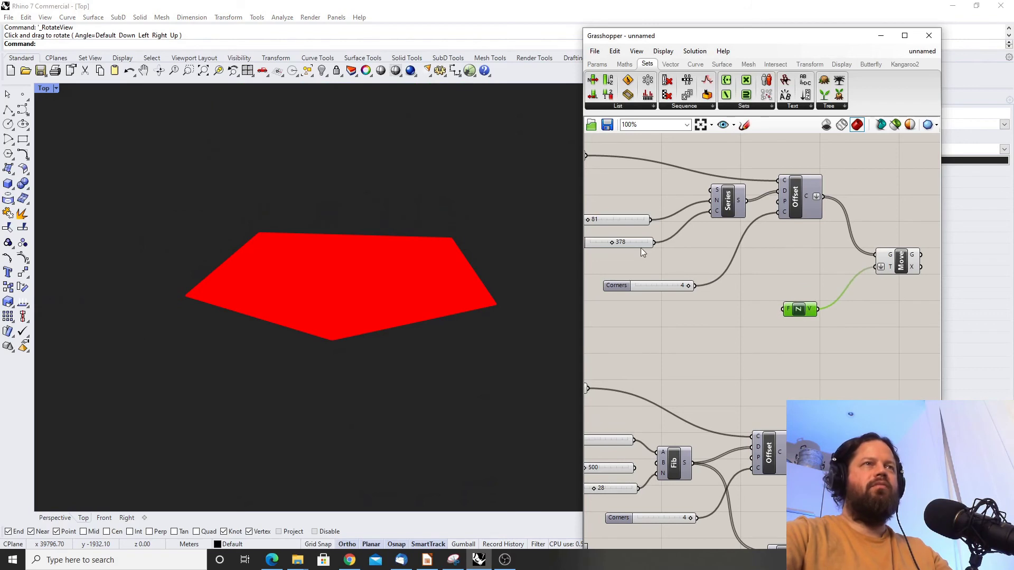
scroll(730, 271, "down", 4)
scroll(721, 271, "up", 4)
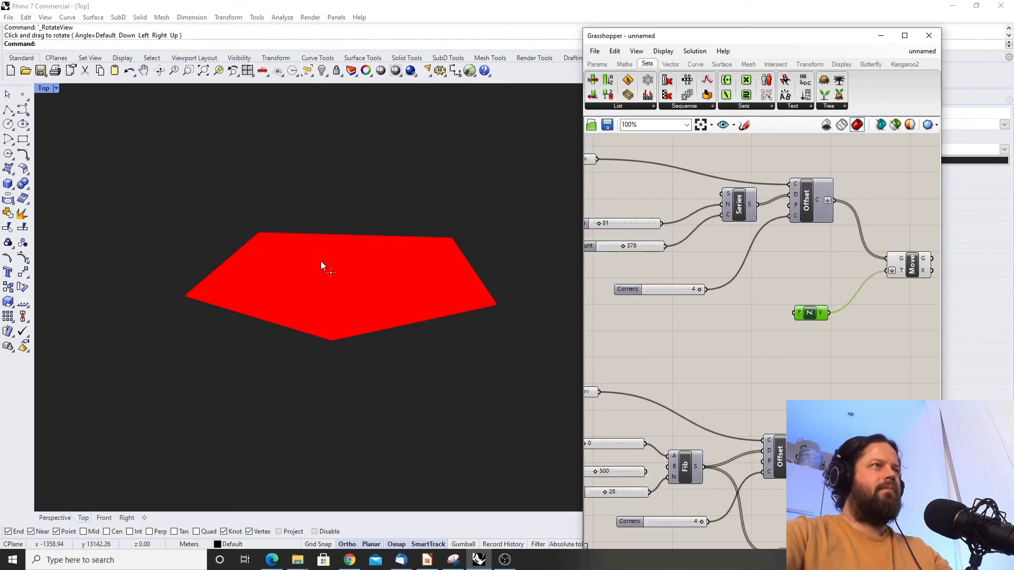
mouse_move(305, 241)
left_mouse_down()
mouse_move(278, 276)
mouse_move(303, 248)
left_mouse_up()
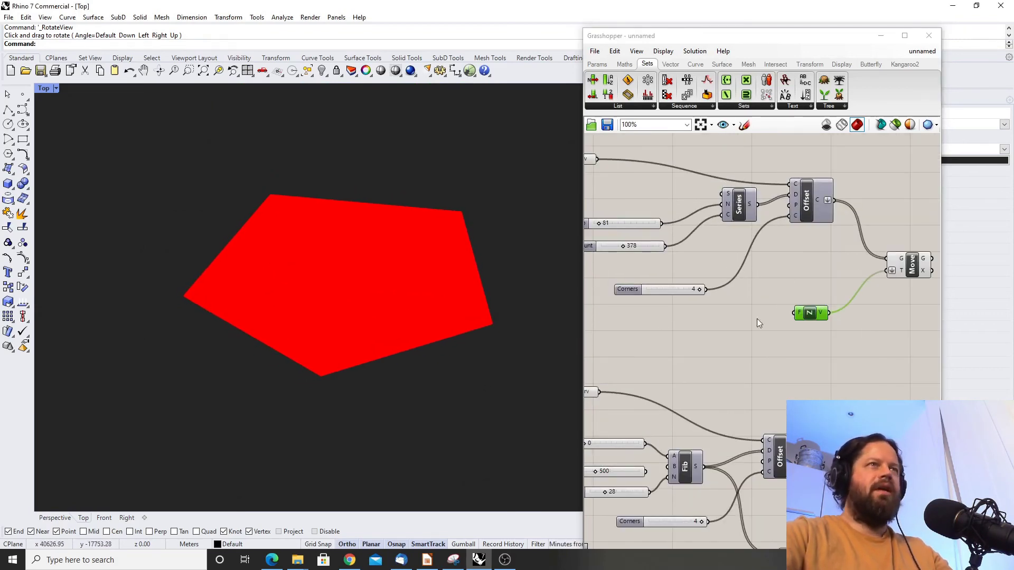
left_click_drag(755, 201, 794, 313)
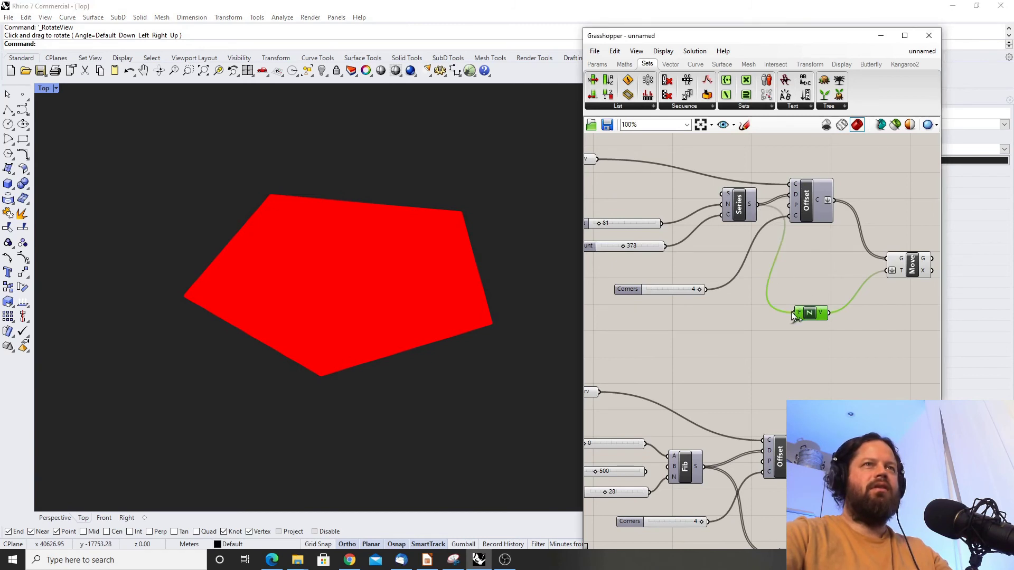
Set the Series Step slider to 1000 and the Count slider to 40
right_click_drag(414, 314, 412, 347, "ctrl+shift")
scroll(312, 203, "up", 6)
scroll(416, 319, "up", 5)
right_click_drag(350, 371, 438, 265, "ctrl+shift")
scroll(350, 371, "down", 8)
left_click(766, 388)
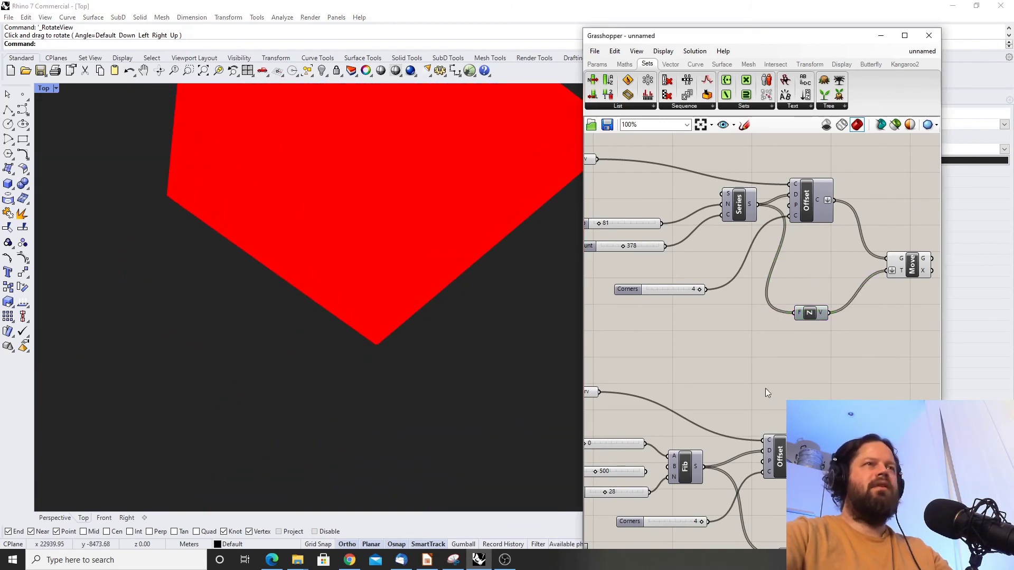
scroll(606, 274, "down", 2)
scroll(665, 282, "up", 4)
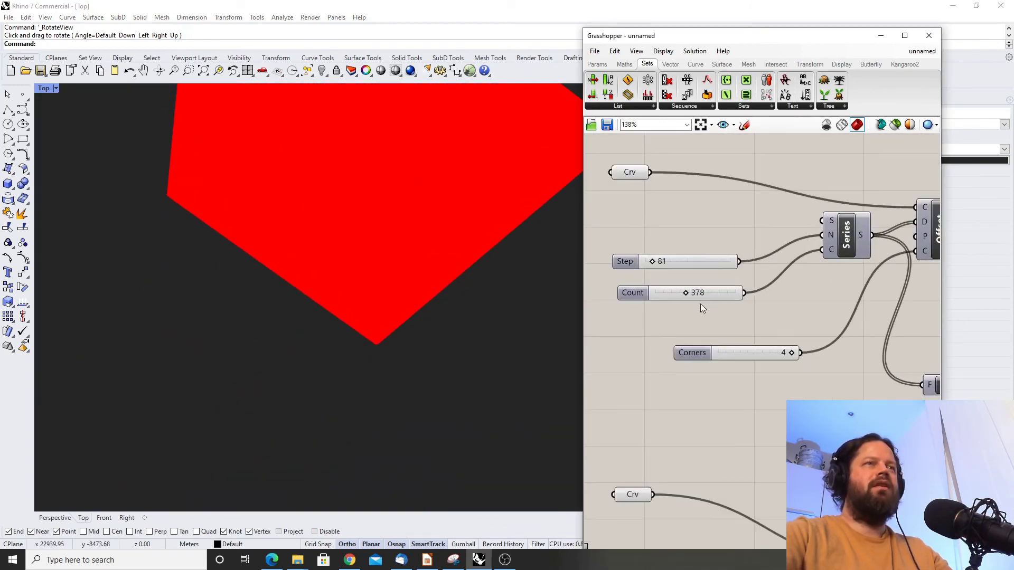
left_click_drag(654, 261, 739, 268)
left_click_drag(659, 293, 657, 293)
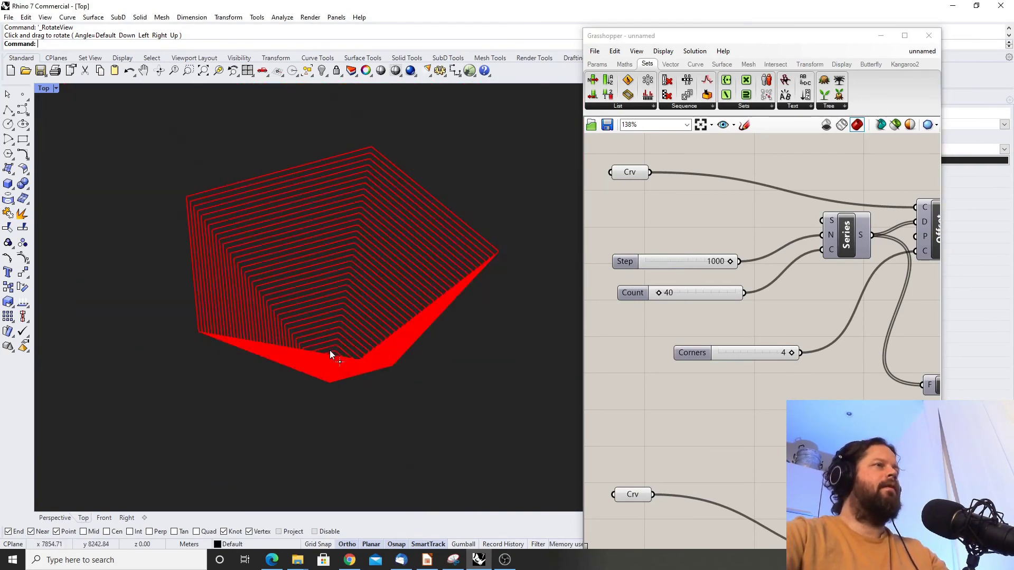
scroll(676, 308, "down", 3)
scroll(660, 302, "up", 4)
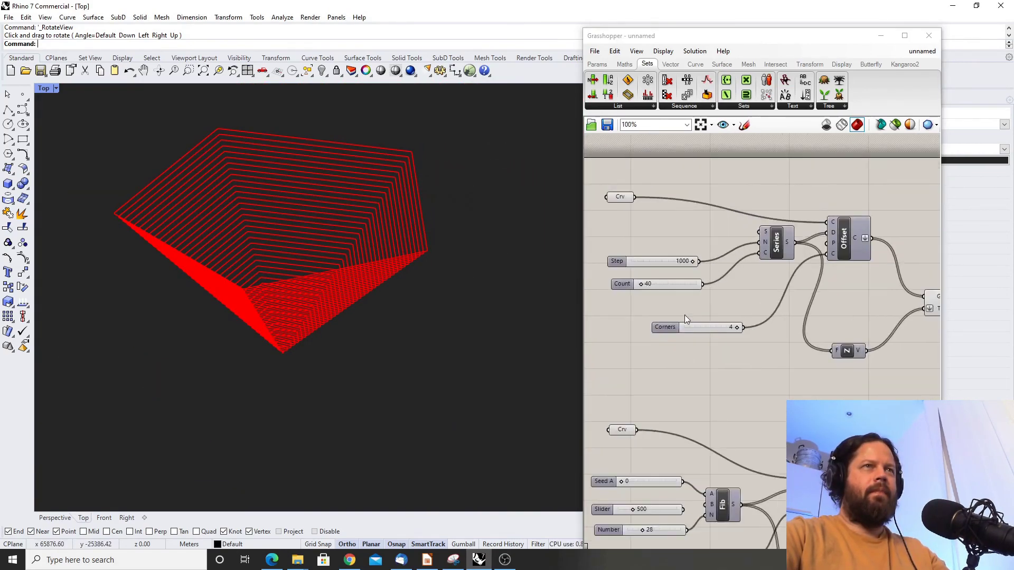
Set the upper definition's Corners slider to 3 and inspect the stacked curves from the side
left_click(744, 330)
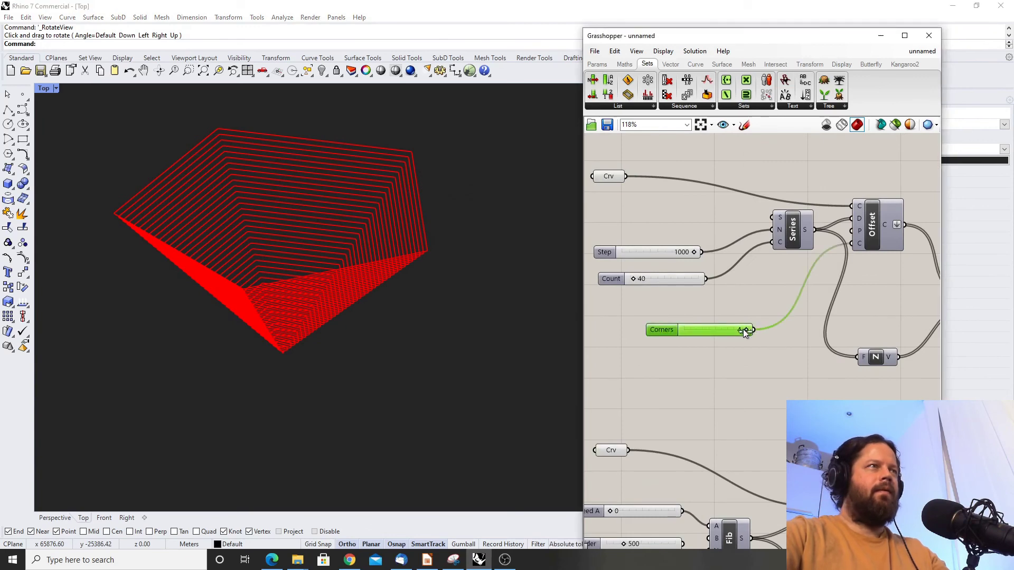
mouse_move(743, 330)
left_mouse_down()
mouse_move(689, 329)
mouse_move(726, 331)
left_mouse_up()
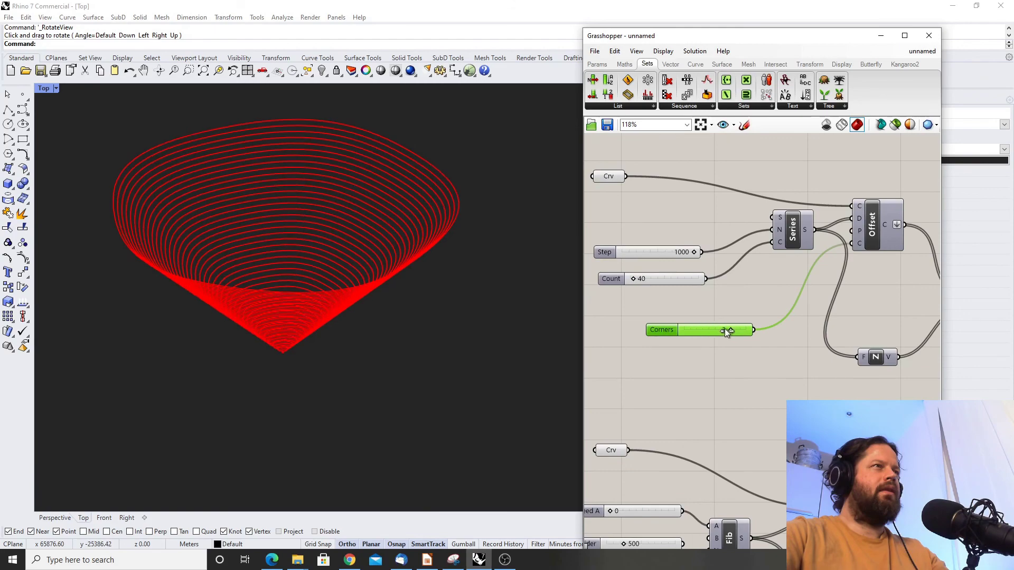
right_click_drag(546, 356, 389, 338)
left_click(691, 313)
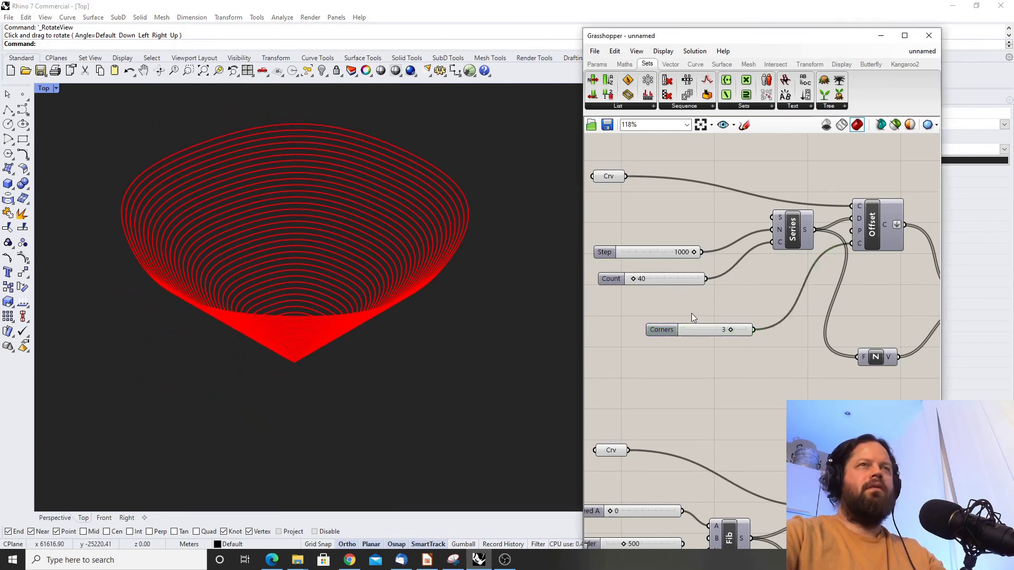
scroll(692, 310, "down", 5)
scroll(777, 308, "up", 4)
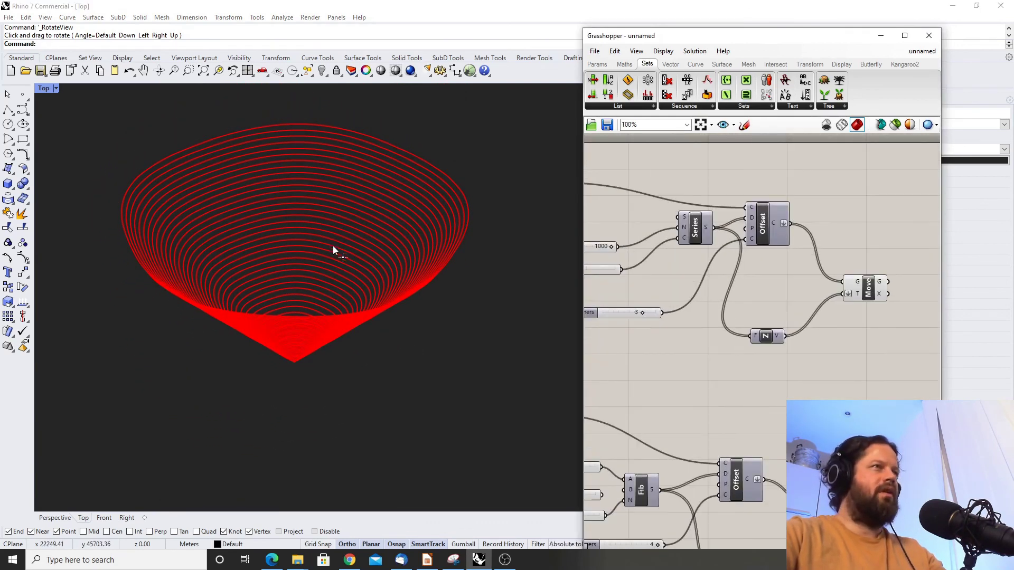
right_click_drag(335, 249, 338, 194)
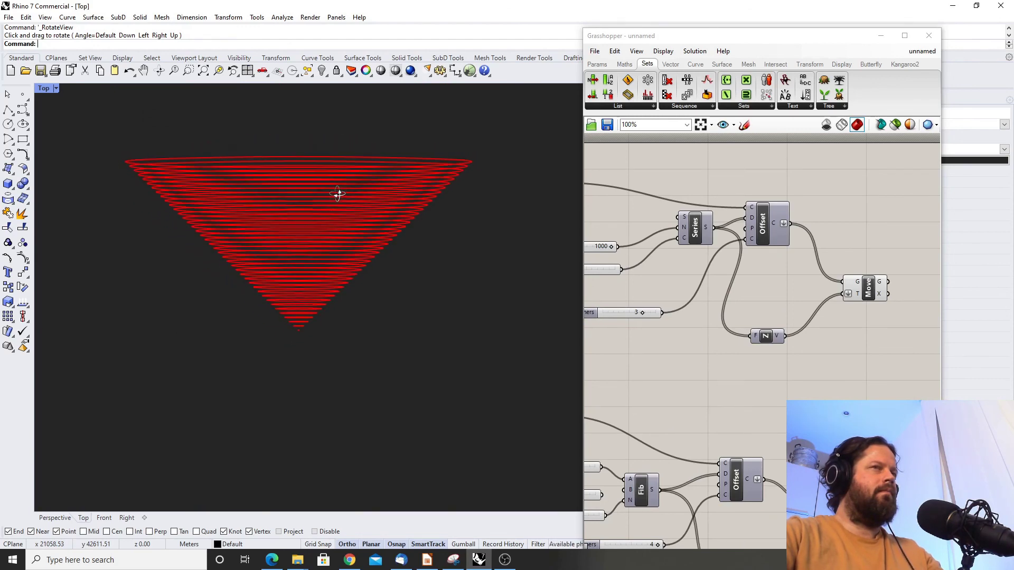
Reposition the upper Unit Z component level with the translation input of Move
left_click(849, 337)
scroll(780, 282, "down", 2)
scroll(836, 299, "up", 2)
left_click(833, 284)
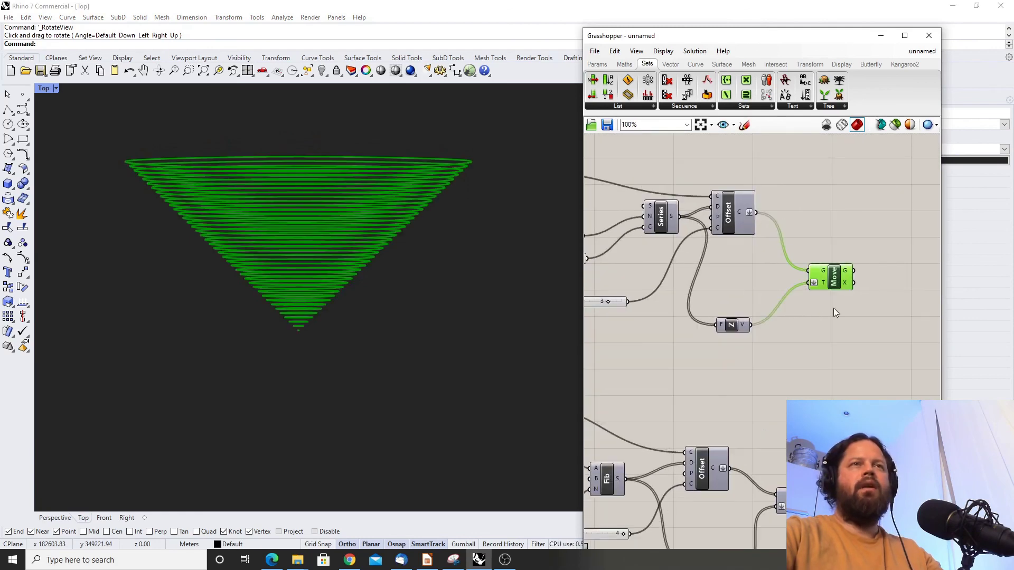
left_click_drag(735, 328, 735, 299)
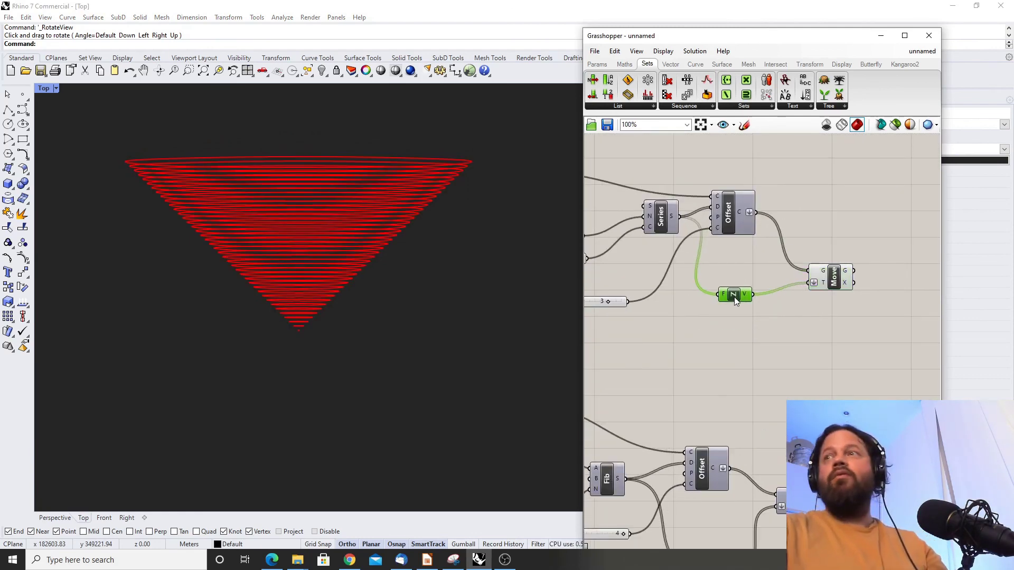
left_click(837, 280)
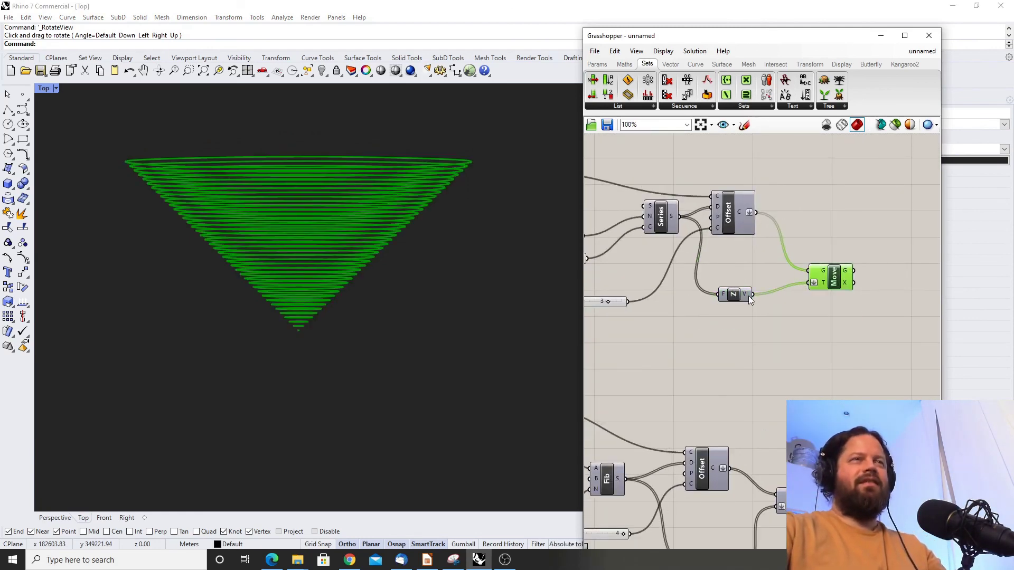
left_click_drag(743, 296, 740, 287)
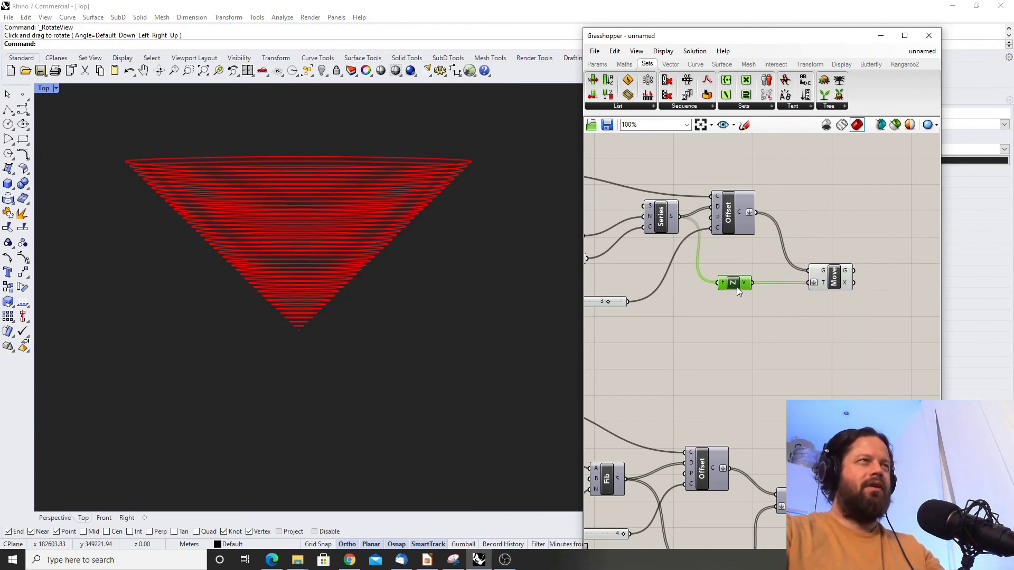
left_click_drag(736, 287, 742, 287)
Shift the upper Move component slightly higher on the canvas and leave it selected
left_click(833, 284)
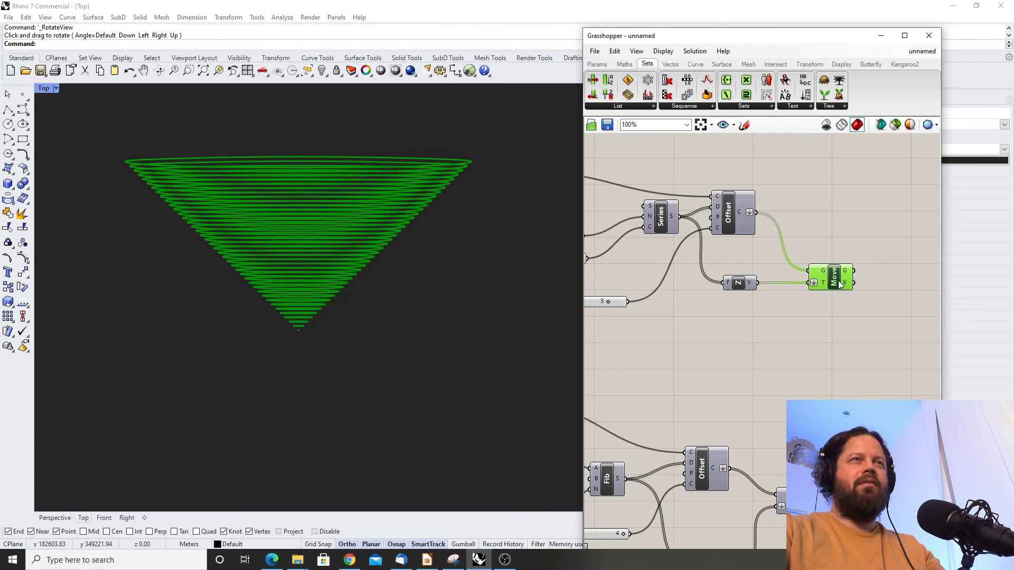
left_click(846, 328)
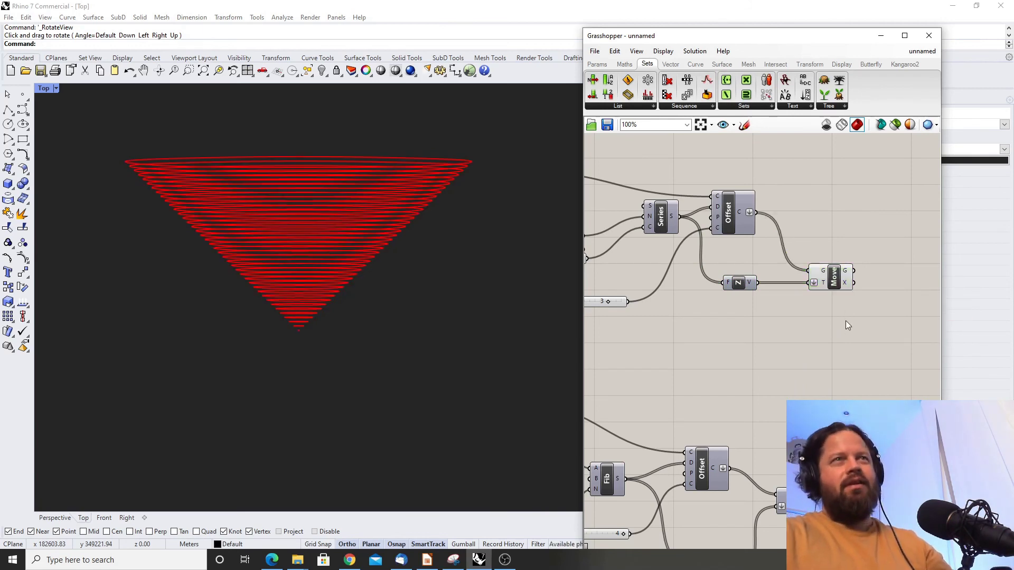
mouse_move(836, 286)
left_mouse_down()
mouse_move(837, 306)
mouse_move(838, 278)
left_mouse_up()
left_click(842, 293)
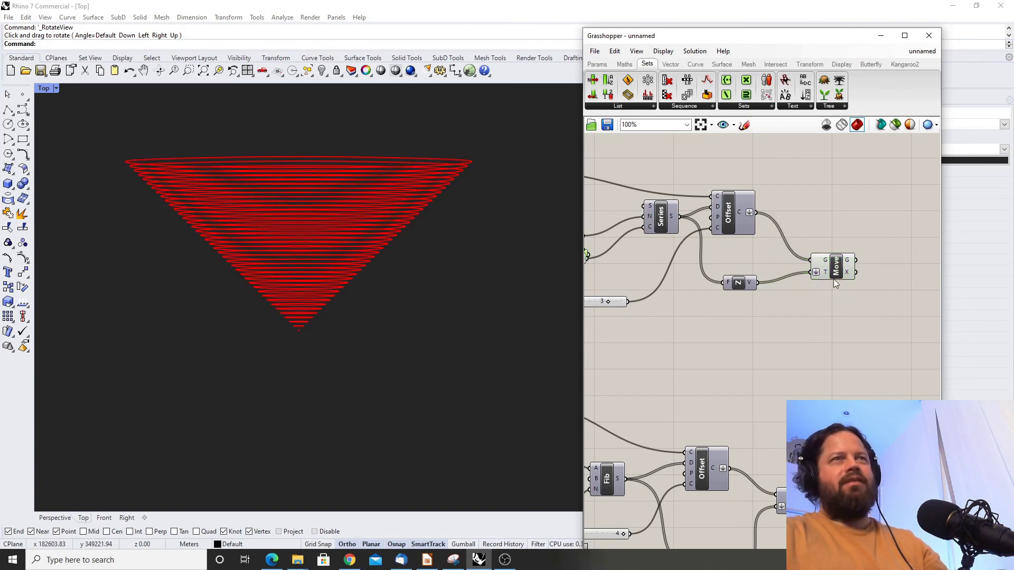
left_click(830, 275)
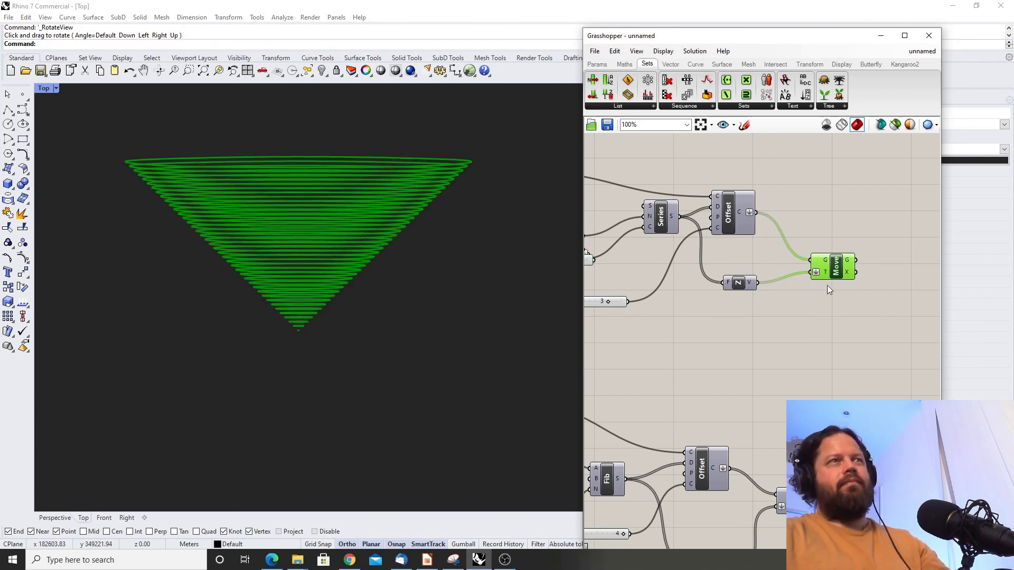
Duplicate the upper definition's Move component with its connections and place the copy directly below the original
scroll(794, 344, "down", 3)
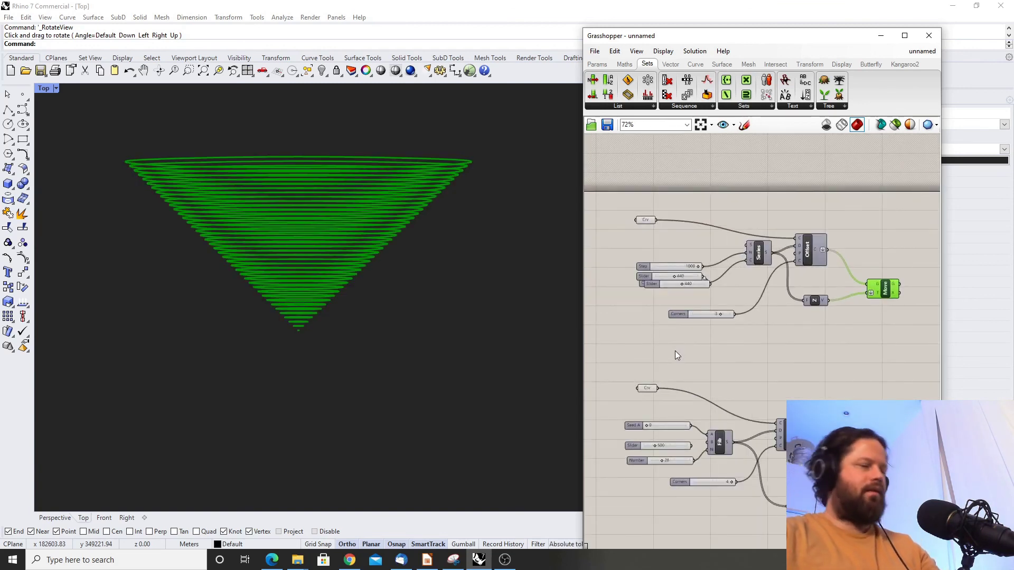
key("ctrl+z")
key("ctrl+z")
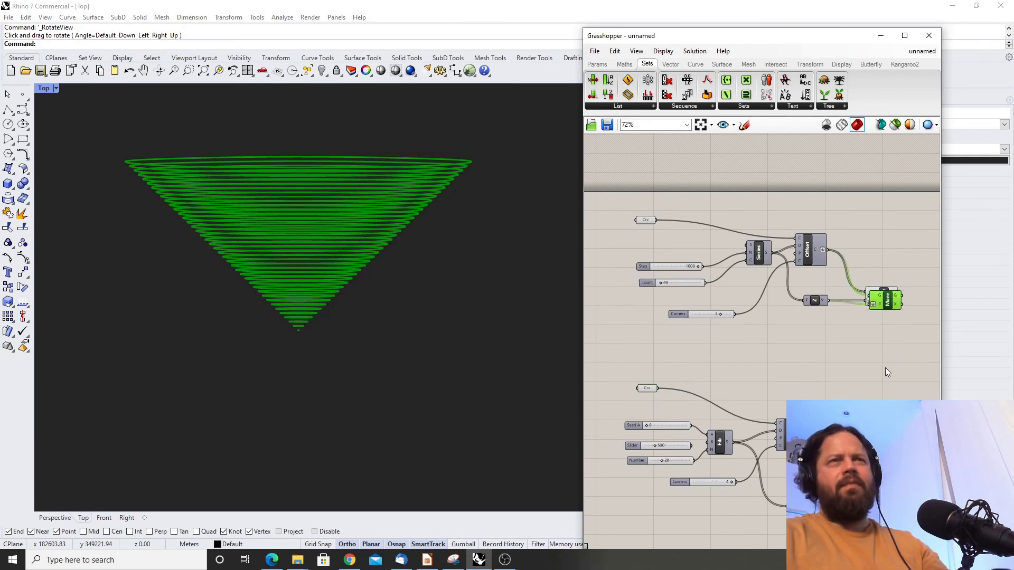
left_click_drag(887, 298, 888, 336, "alt")
scroll(876, 322, "up", 4)
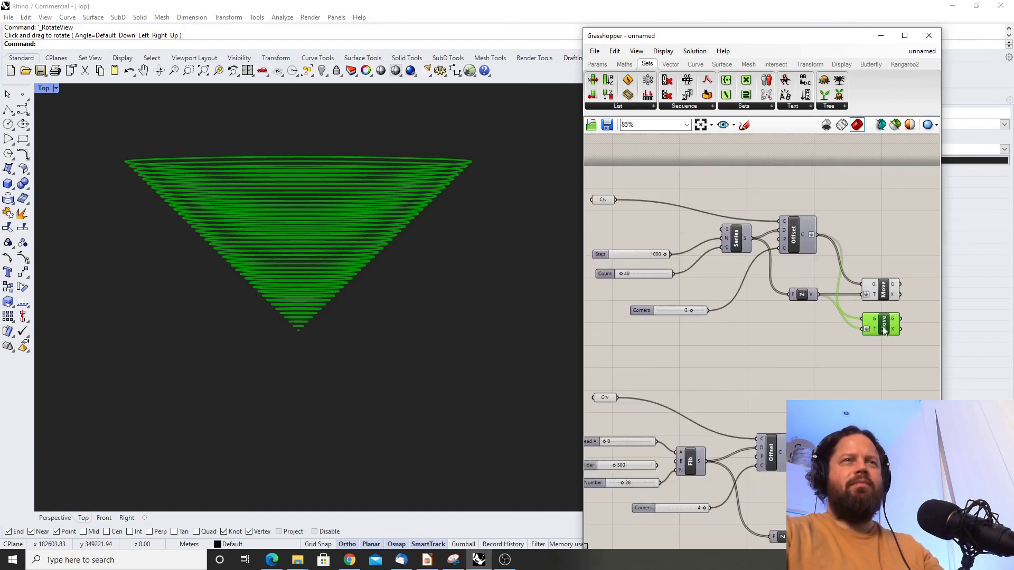
left_click_drag(752, 285, 717, 306)
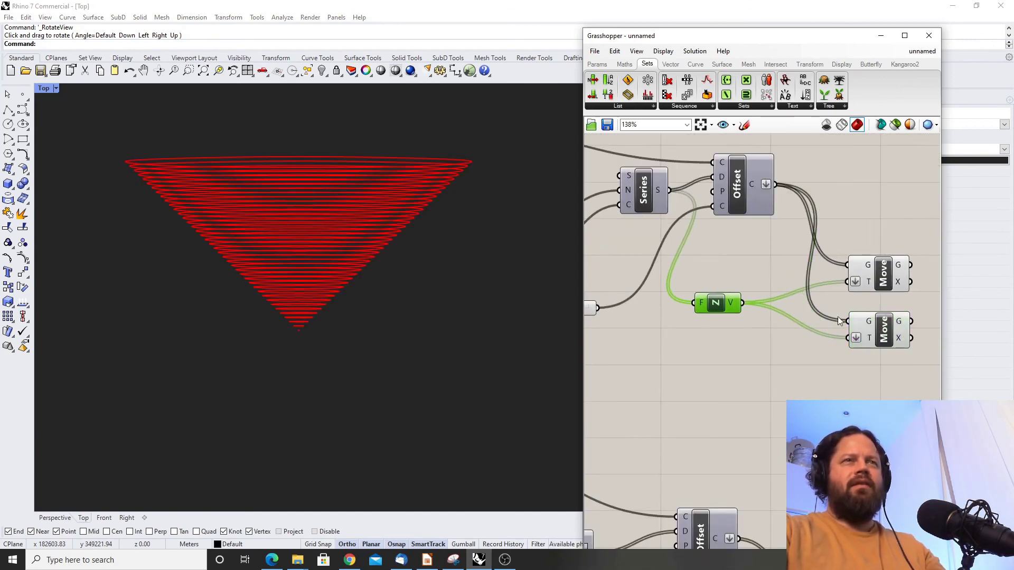
left_click(880, 321)
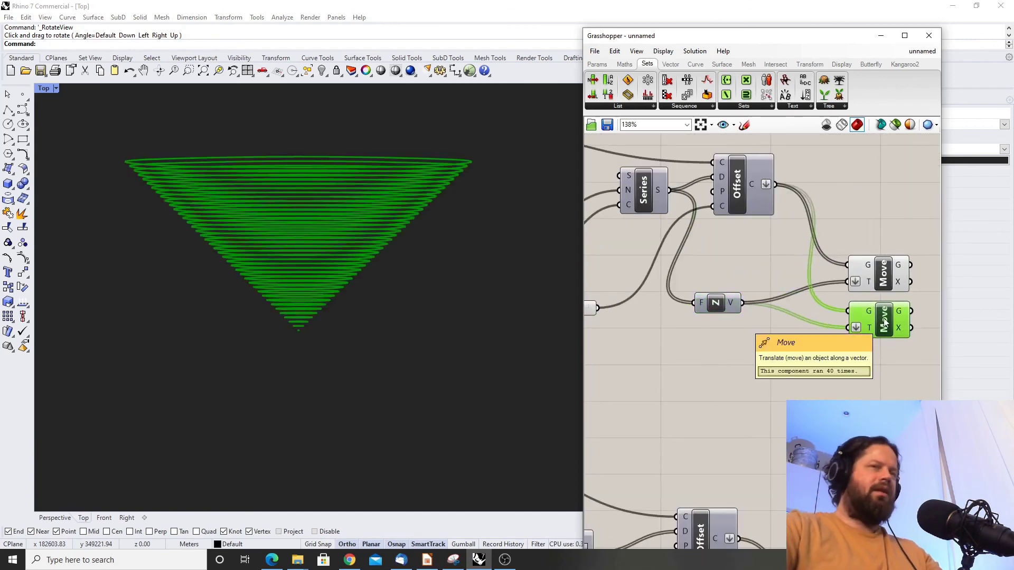
Adjust the upper Unit Z component's position and add a Multiplication component below it
left_click(711, 306)
left_click_drag(710, 305, 718, 304)
double_click(736, 360)
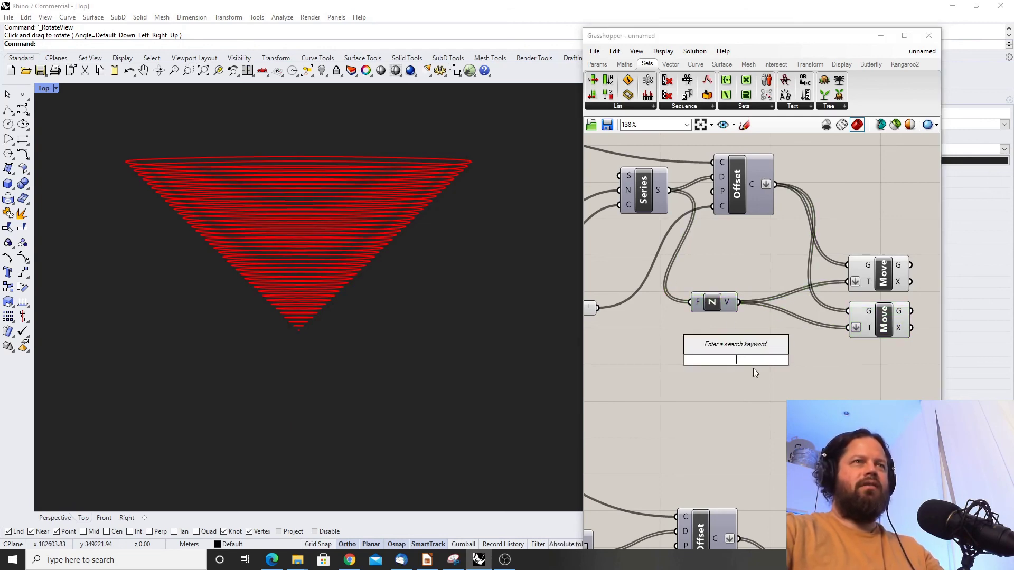
right_click_drag(391, 299, 367, 325)
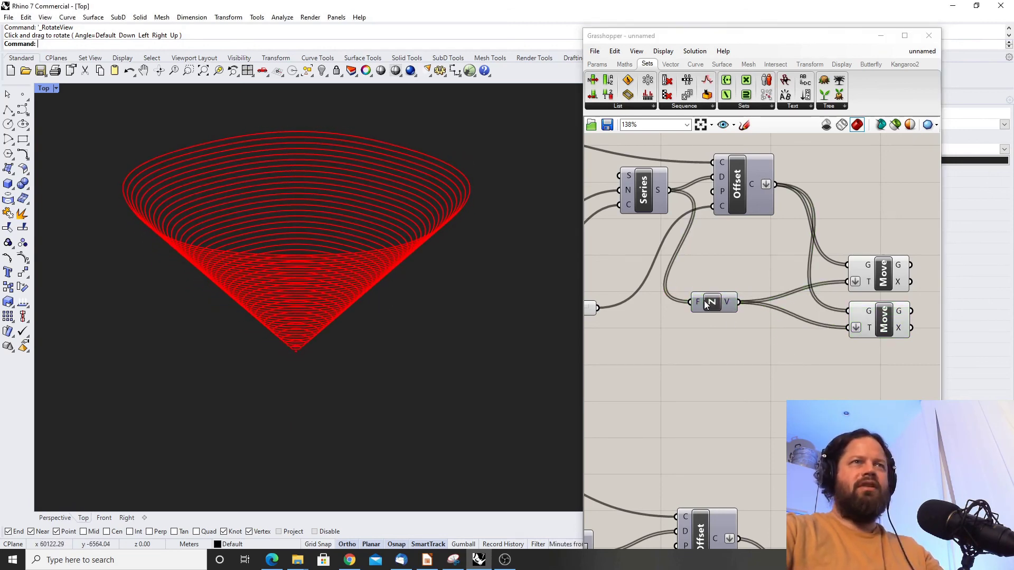
left_click_drag(706, 305, 706, 296)
double_click(748, 324)
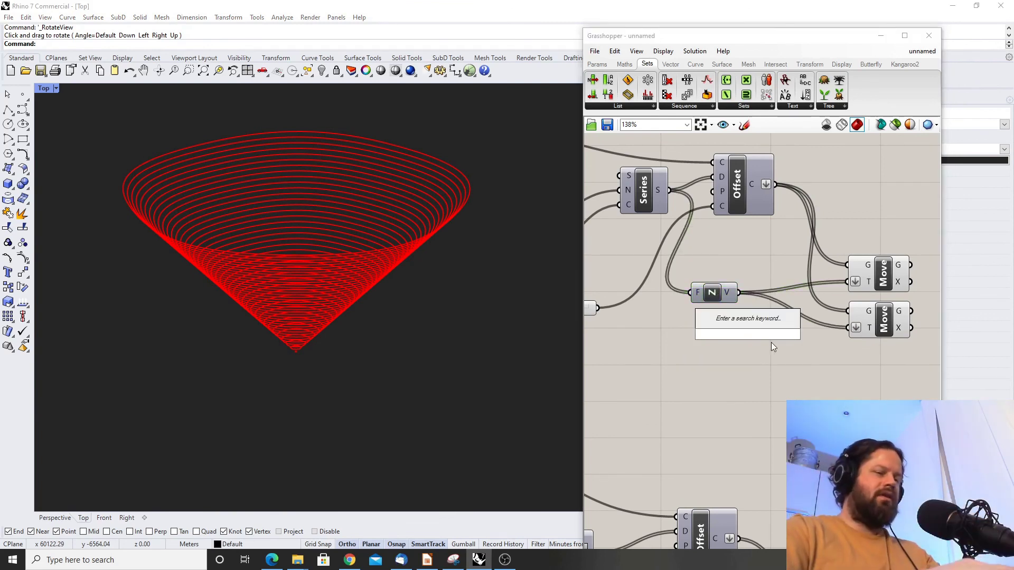
type("mi")
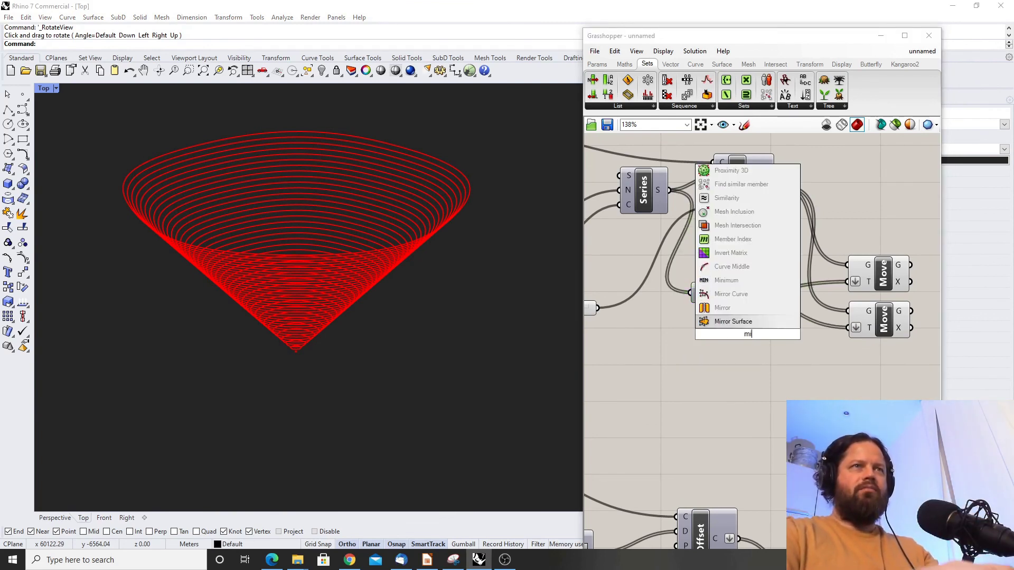
type("ult")
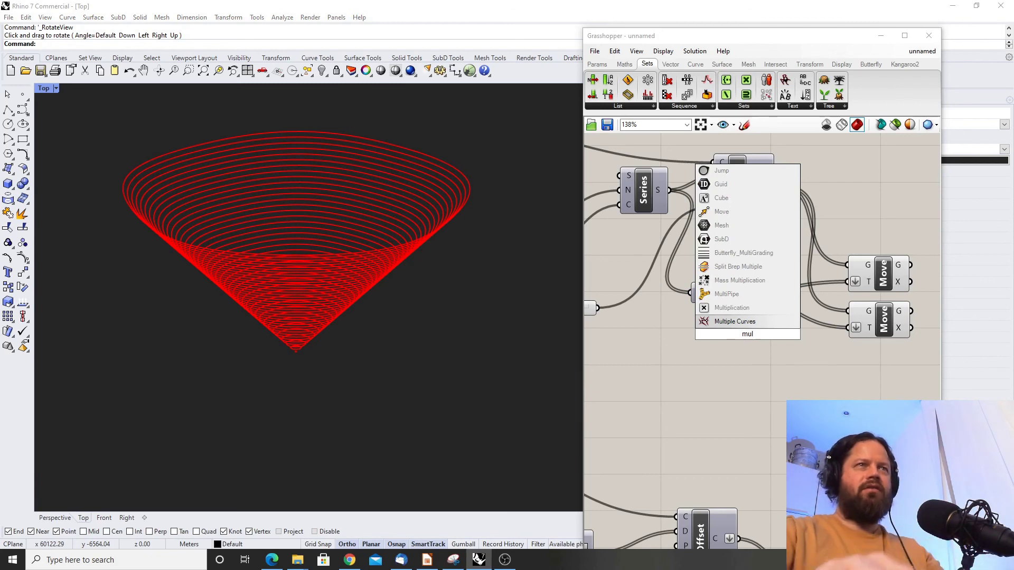
key("Return")
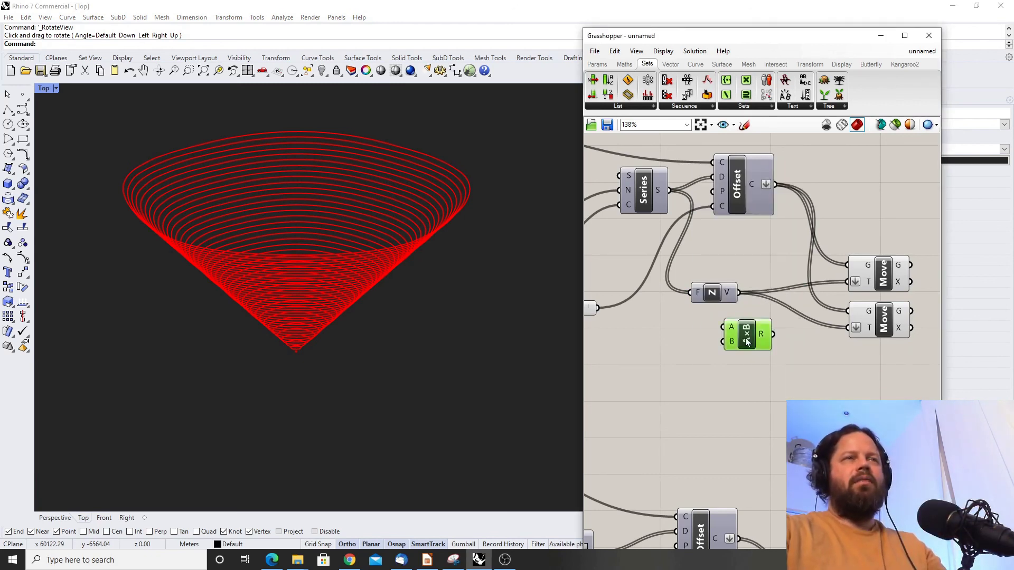
Flatten the vector output of the upper Unit Z, and shift the duplicated Move and the Multiplication component lower
mouse_move(730, 292)
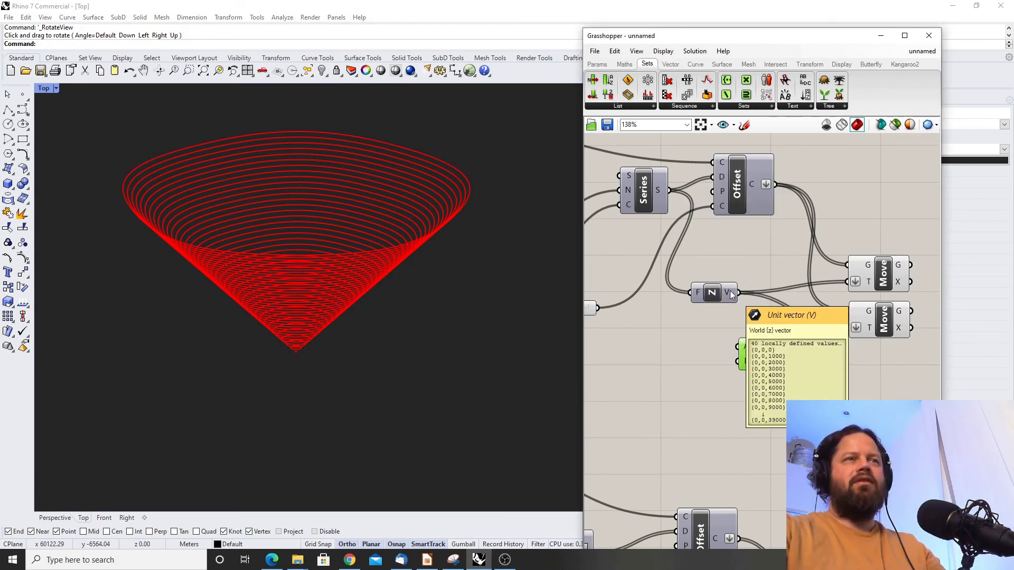
left_click_drag(729, 292, 720, 297)
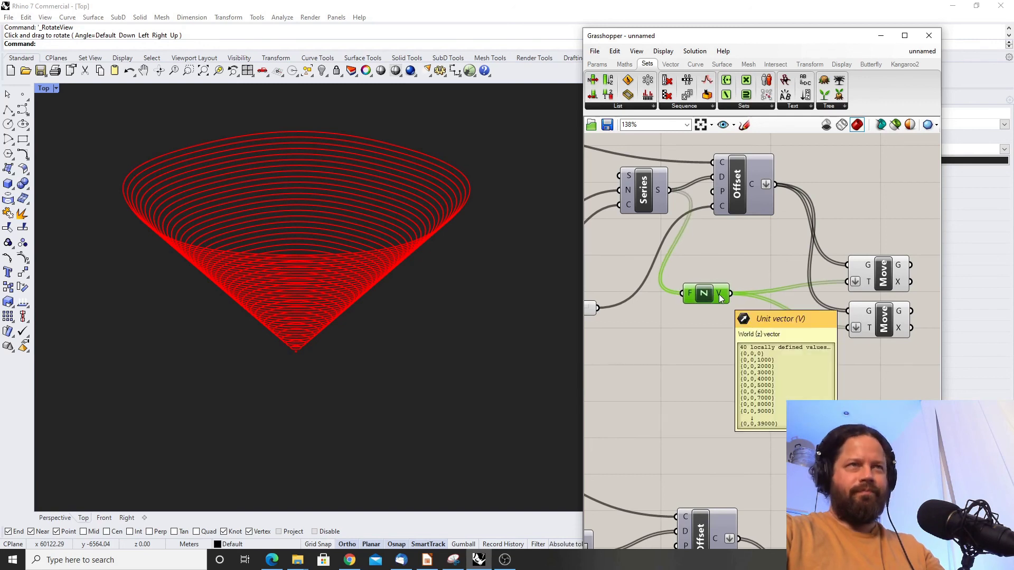
right_click(720, 298)
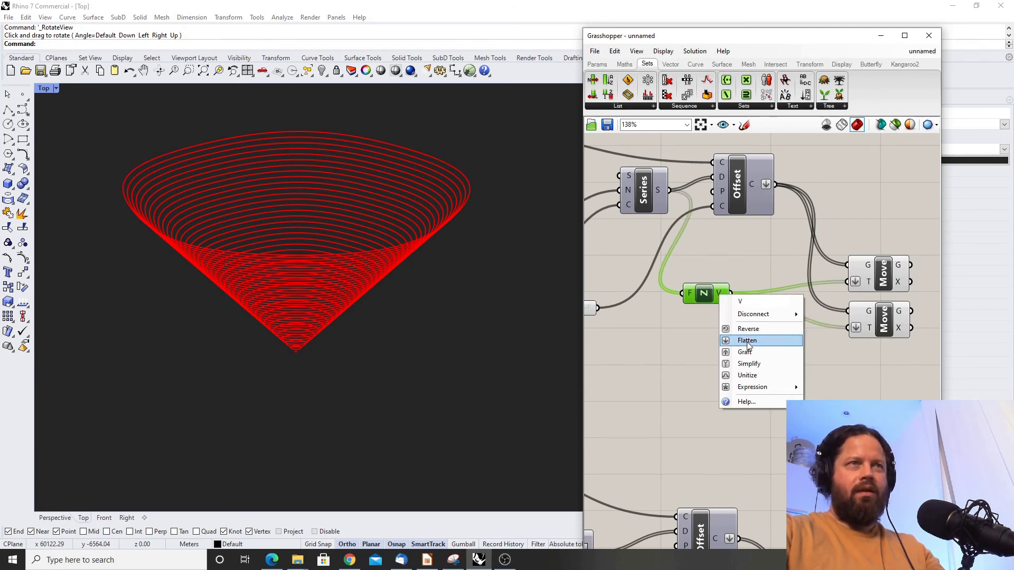
left_click(731, 343)
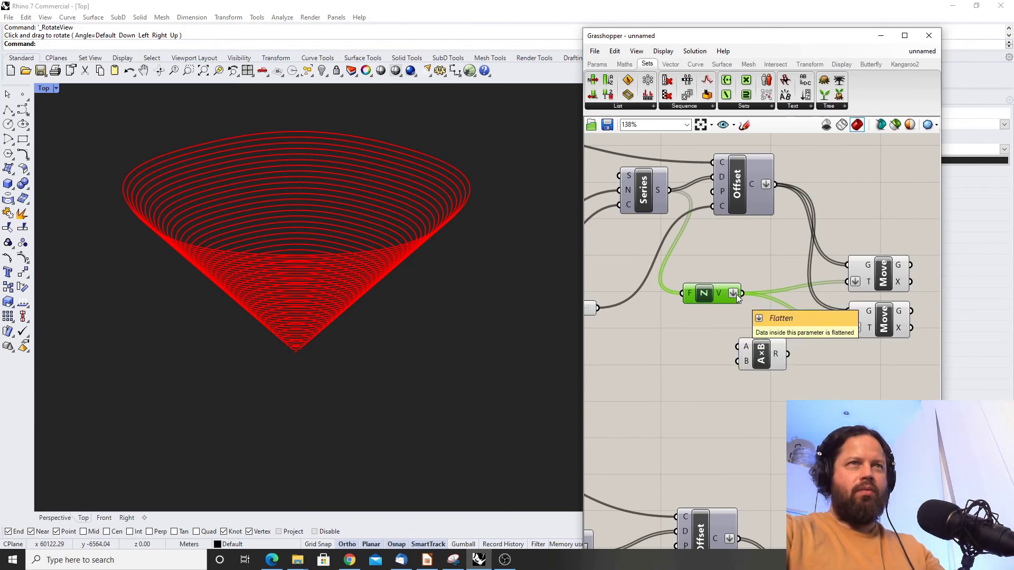
left_click_drag(884, 316, 886, 337)
left_click(762, 355)
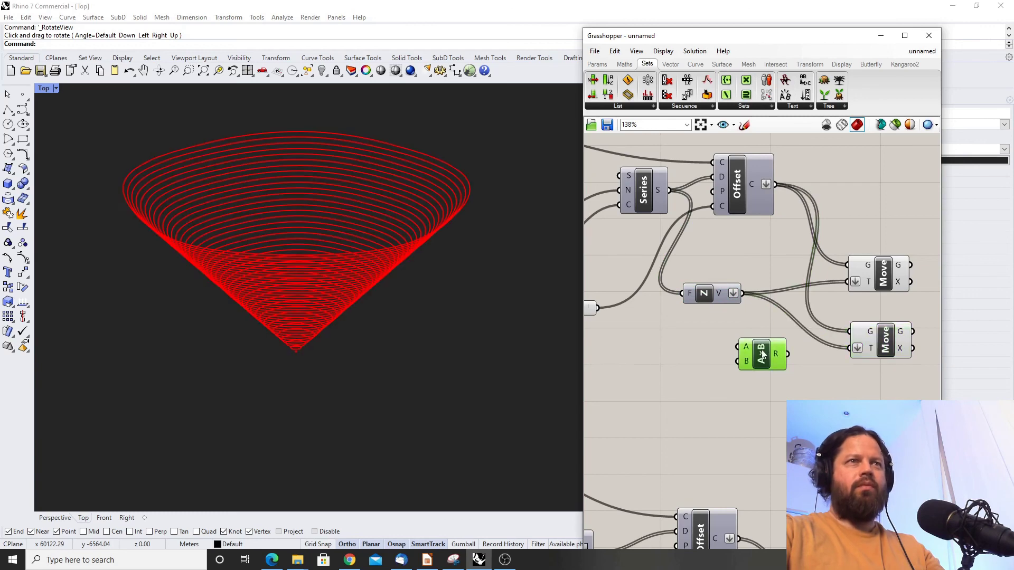
left_click_drag(764, 357, 778, 381)
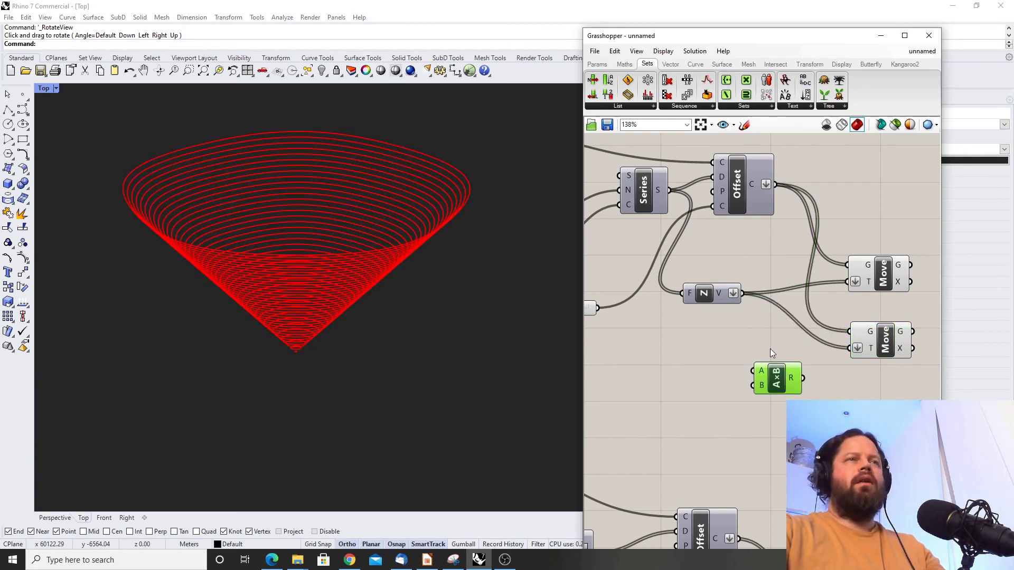
Set Multiplication's B input to -1 and route the Unit Z vector through it into the lower Move's translation input
left_click(770, 376)
right_click(759, 385)
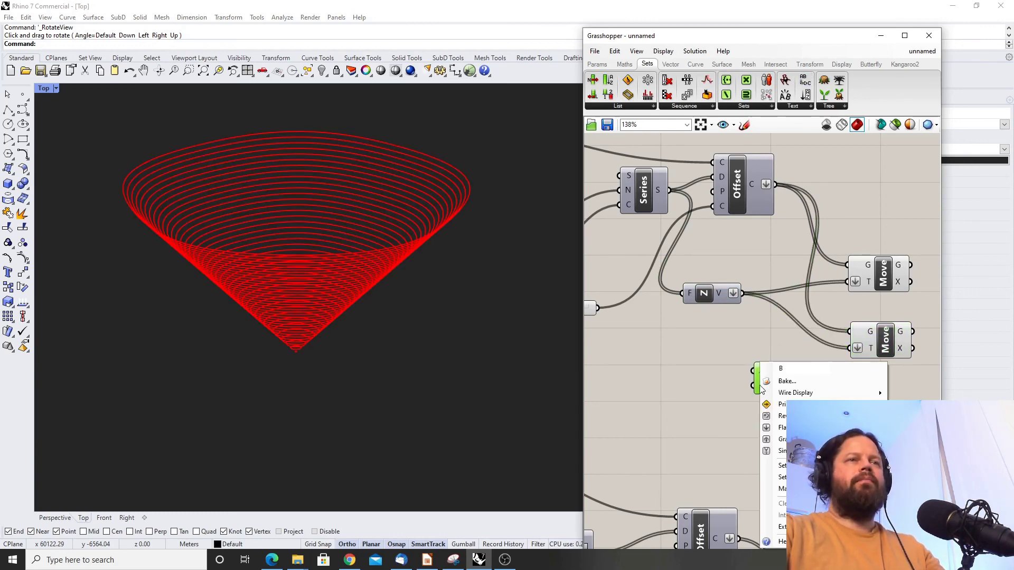
mouse_move(773, 465)
type("-1")
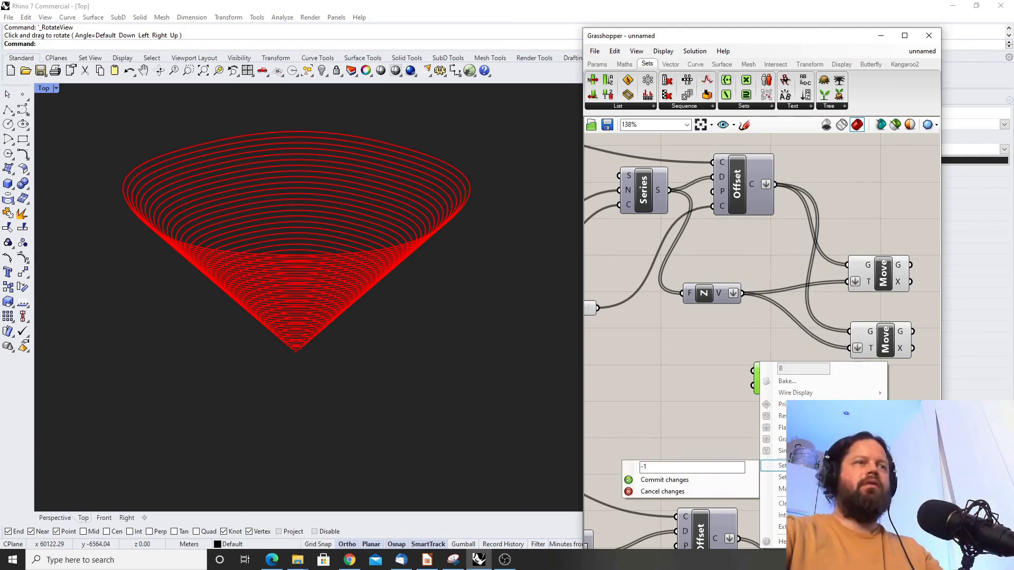
left_click(660, 480)
left_click(745, 433)
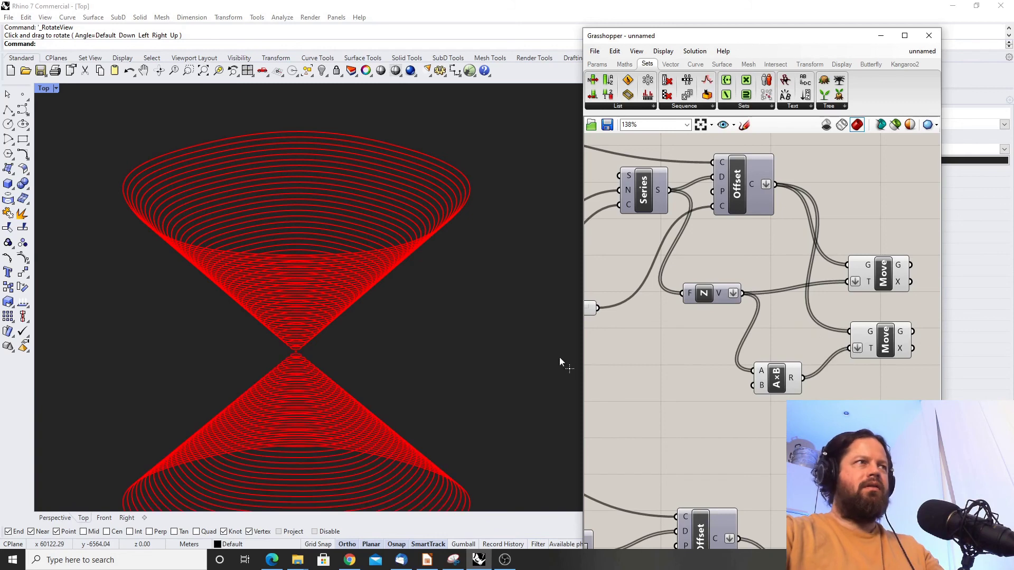
Examine the mirrored curve stacks above and below the base plane from several angles and distances
left_click_drag(559, 362, 275, 319)
right_click_drag(275, 319, 312, 311)
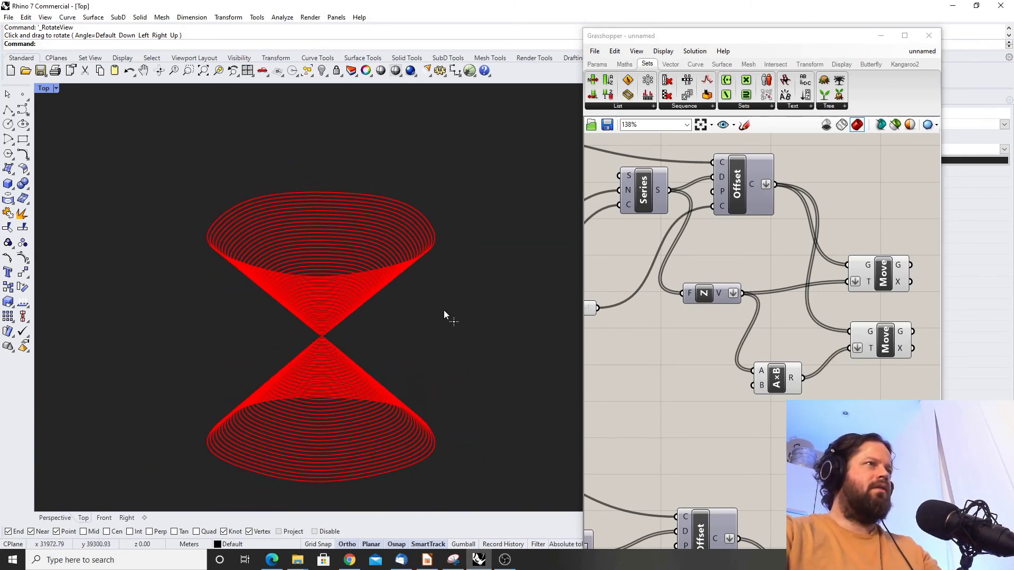
scroll(402, 310, "down", 4)
scroll(383, 311, "up", 11)
scroll(362, 301, "down", 3)
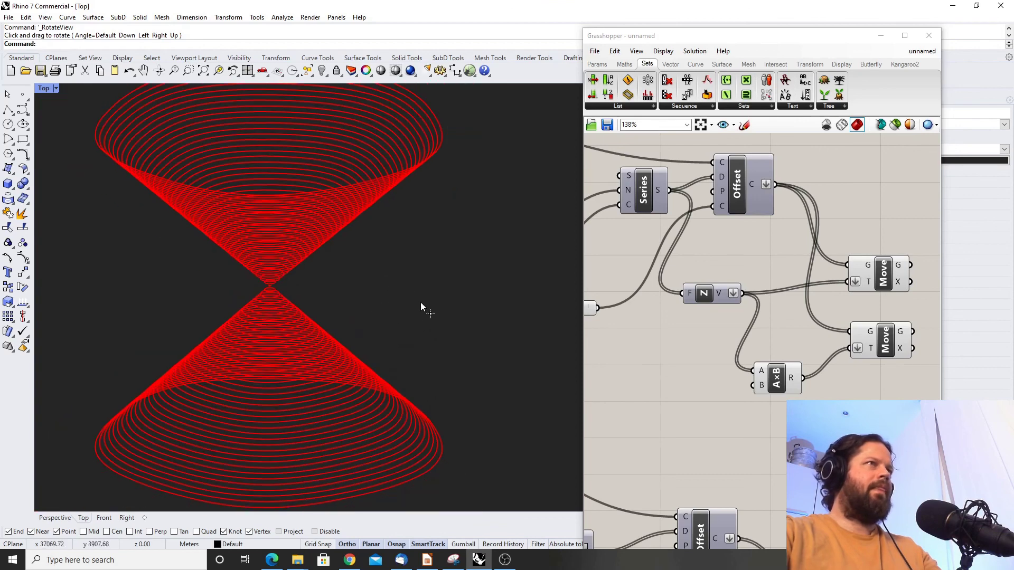
scroll(423, 303, "down", 2)
Try the upper definition's Corners slider at 0 and inspect the resulting geometry
scroll(776, 381, "down", 4)
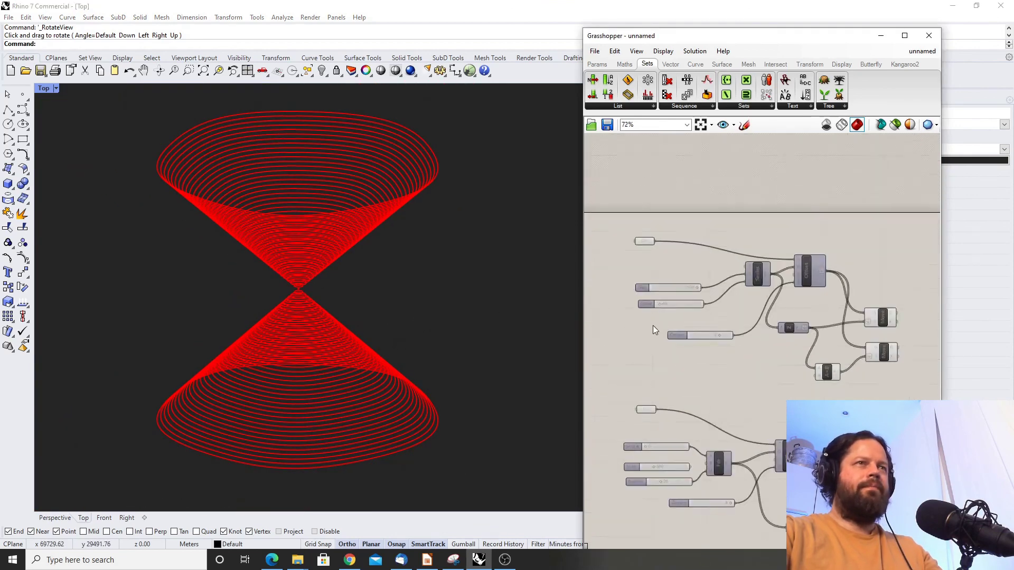
scroll(665, 311, "up", 4)
left_click_drag(777, 371, 724, 371)
left_click(276, 267)
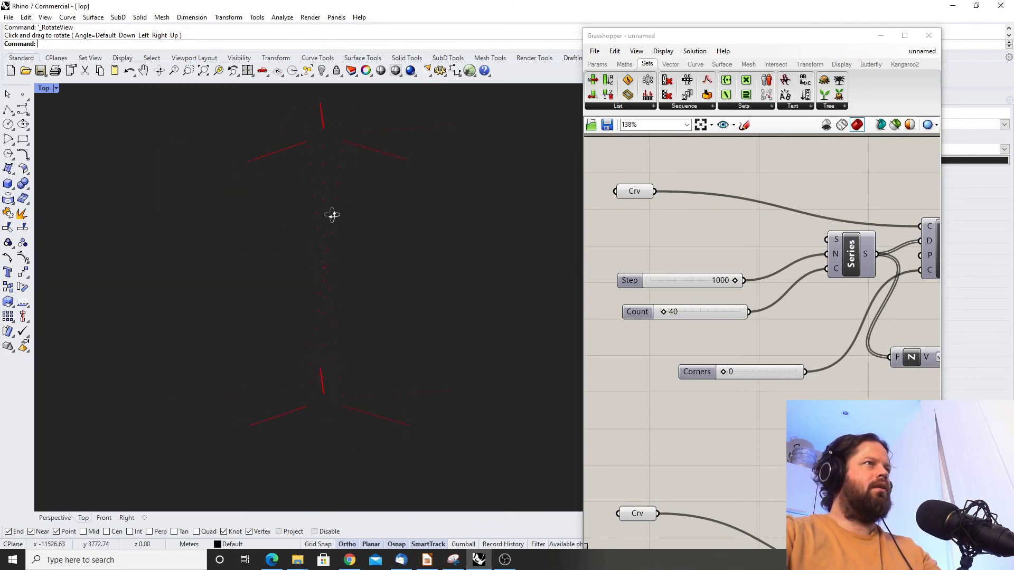
left_click_drag(261, 284, 244, 287)
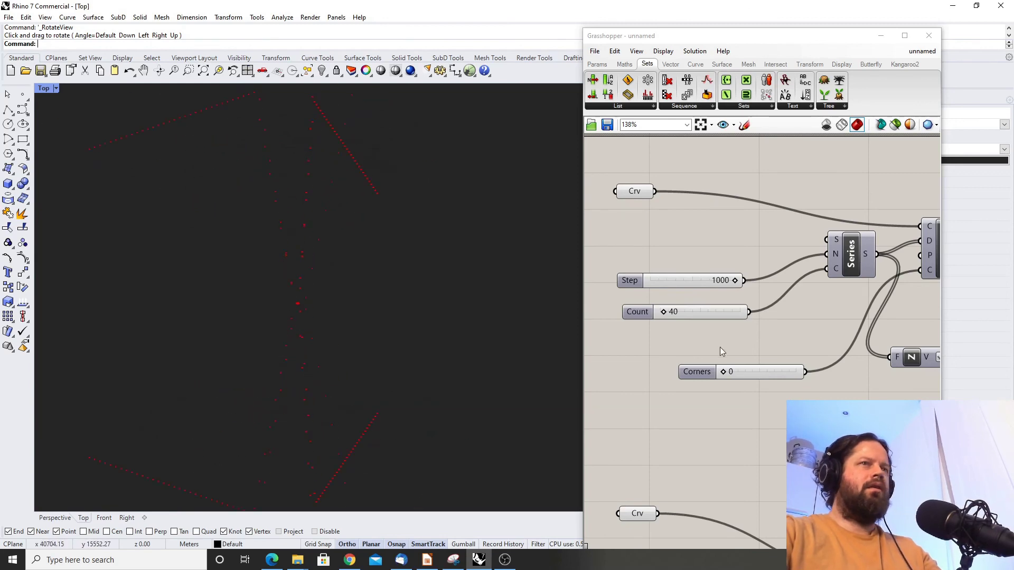
Try the upper Corners slider at 1 and inspect the mirrored stacks from the side
left_click_drag(723, 374, 738, 374)
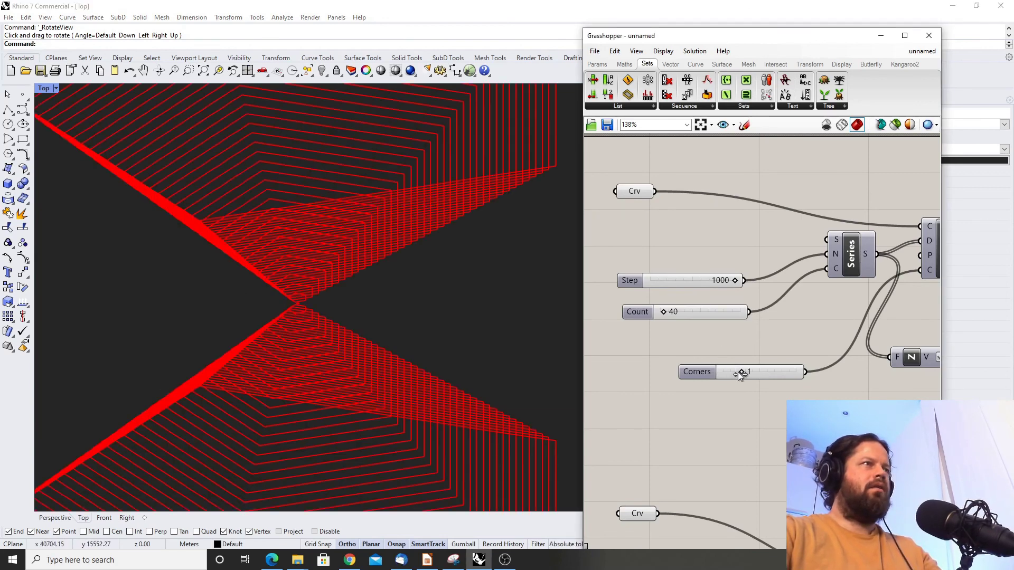
left_click_drag(309, 256, 306, 232)
left_click(687, 404)
scroll(648, 328, "down", 4)
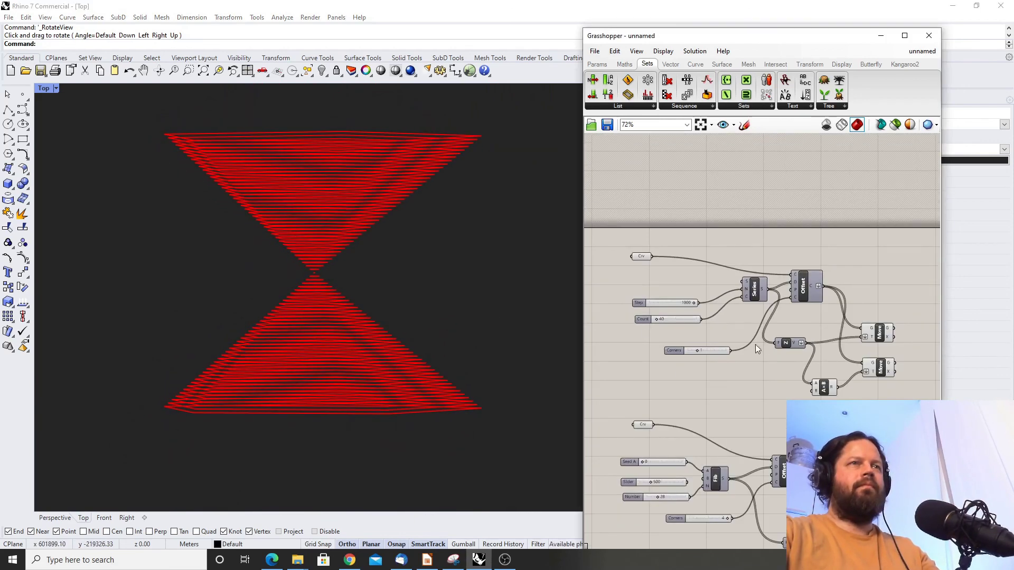
Try the upper Corners slider at 2 and 3, orbiting the model to compare the corner styles
scroll(739, 346, "up", 2)
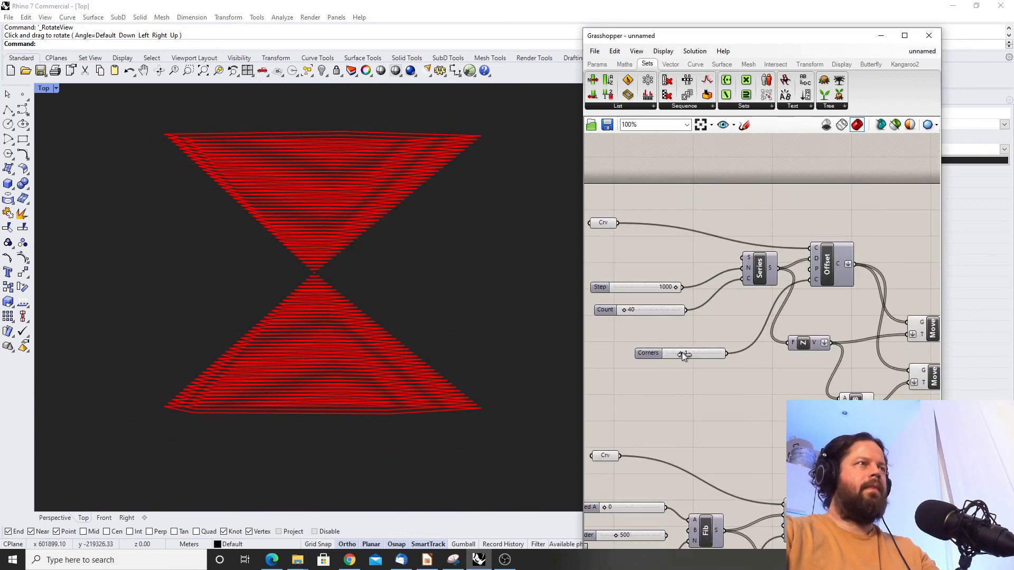
left_click_drag(682, 353, 692, 352)
left_click_drag(417, 309, 402, 362)
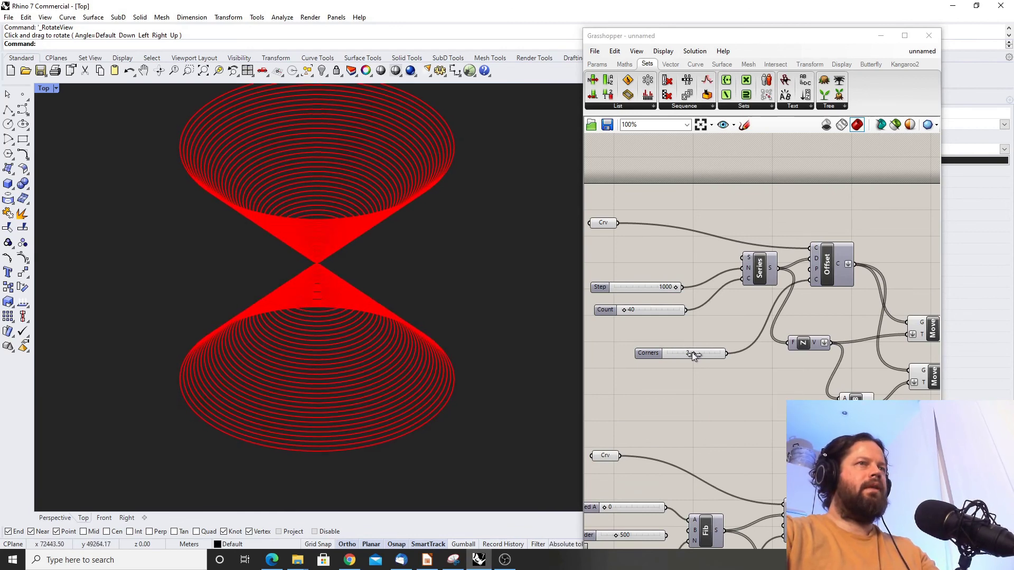
left_click_drag(693, 352, 704, 352)
right_click_drag(404, 332, 405, 304, "ctrl+shift")
Set the upper Corners slider to 4 and inspect the mirrored stacks from another angle
left_click_drag(708, 353, 717, 352)
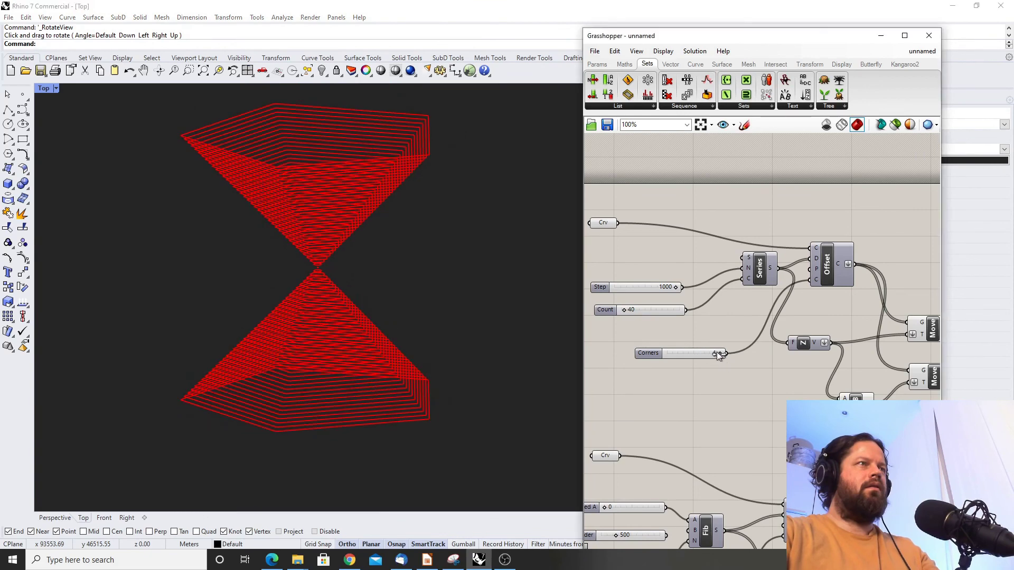
right_click_drag(469, 332, 373, 296, "ctrl+shift")
left_click(759, 403)
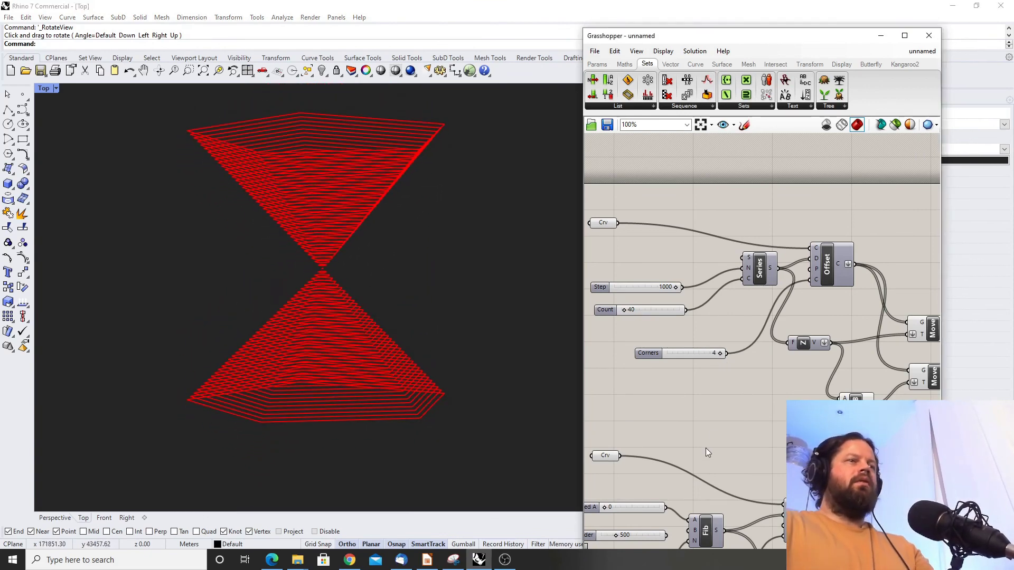